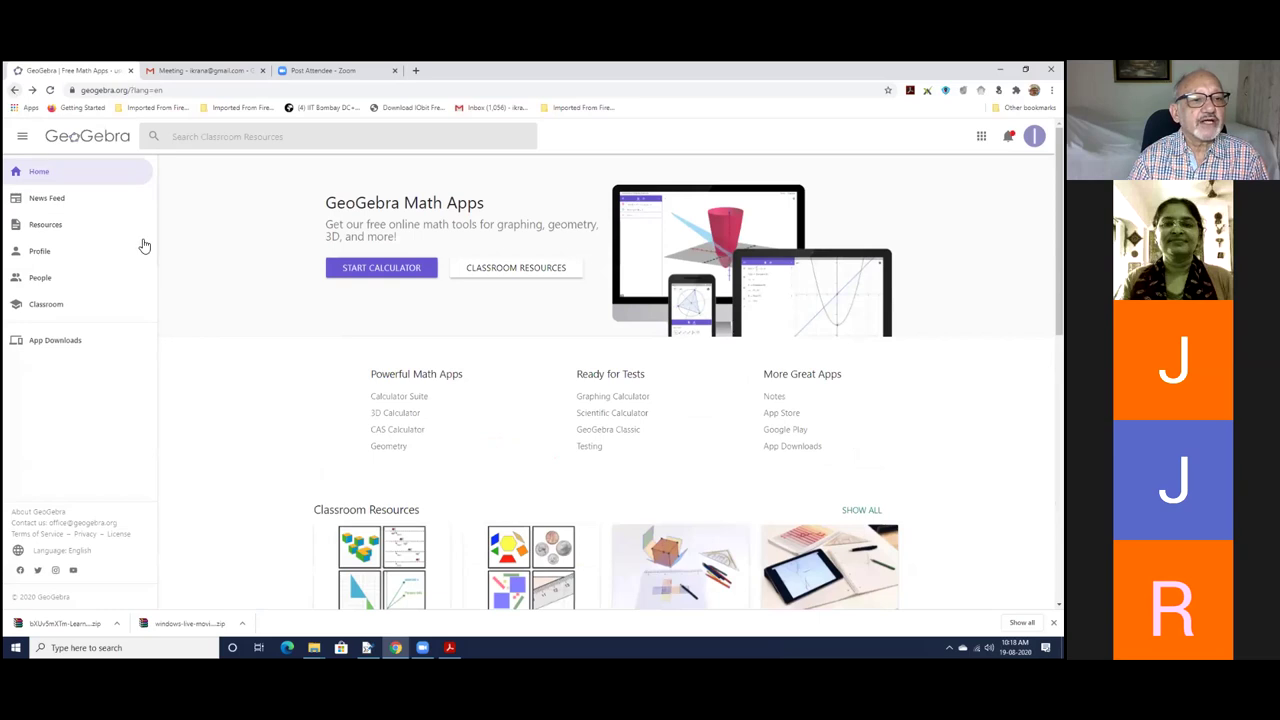
# Open the GeoGebra website from the Google results for "geogebra" and go to its App Downloads page
pyautogui.click(145, 145)
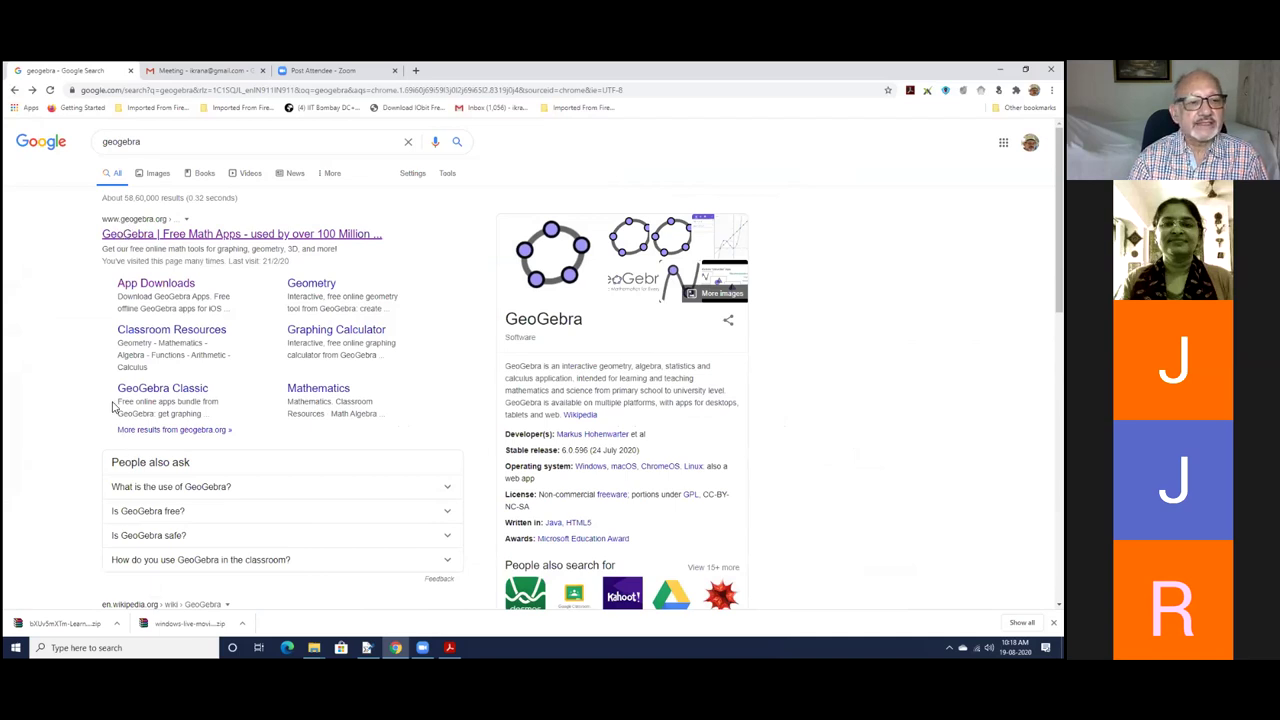
pyautogui.click(172, 238)
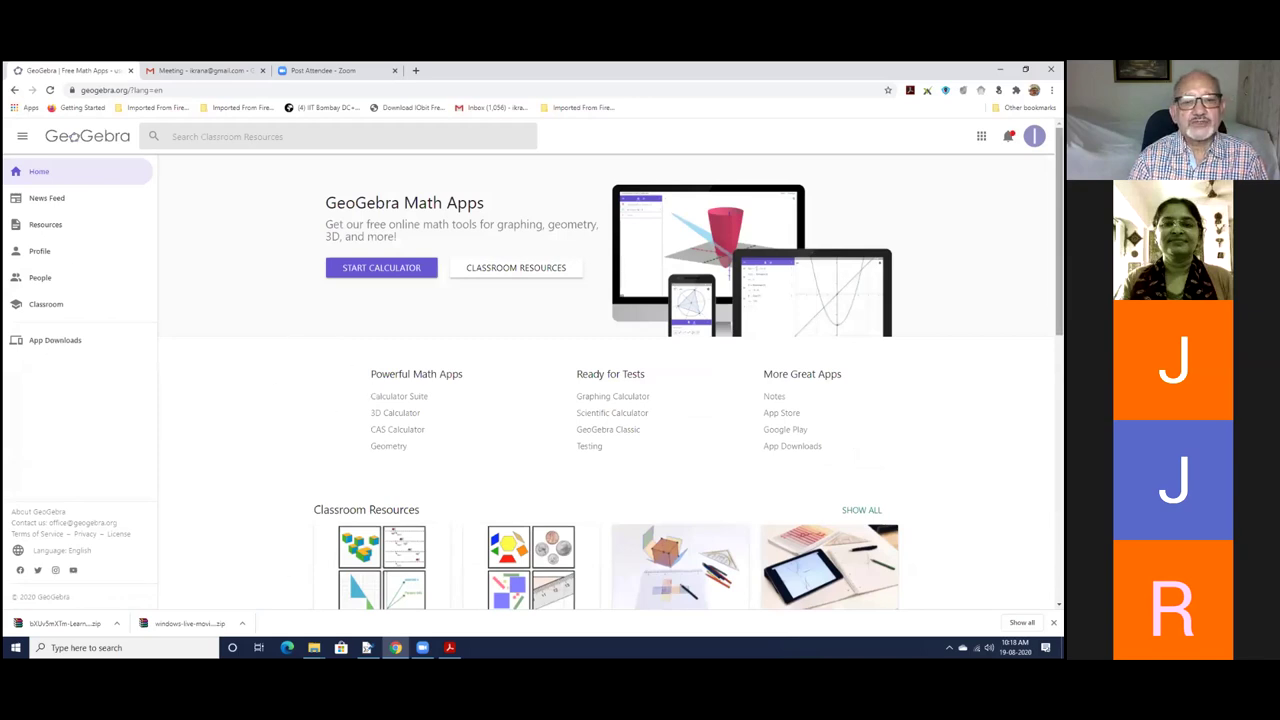
pyautogui.scroll(-5, 606, 380)
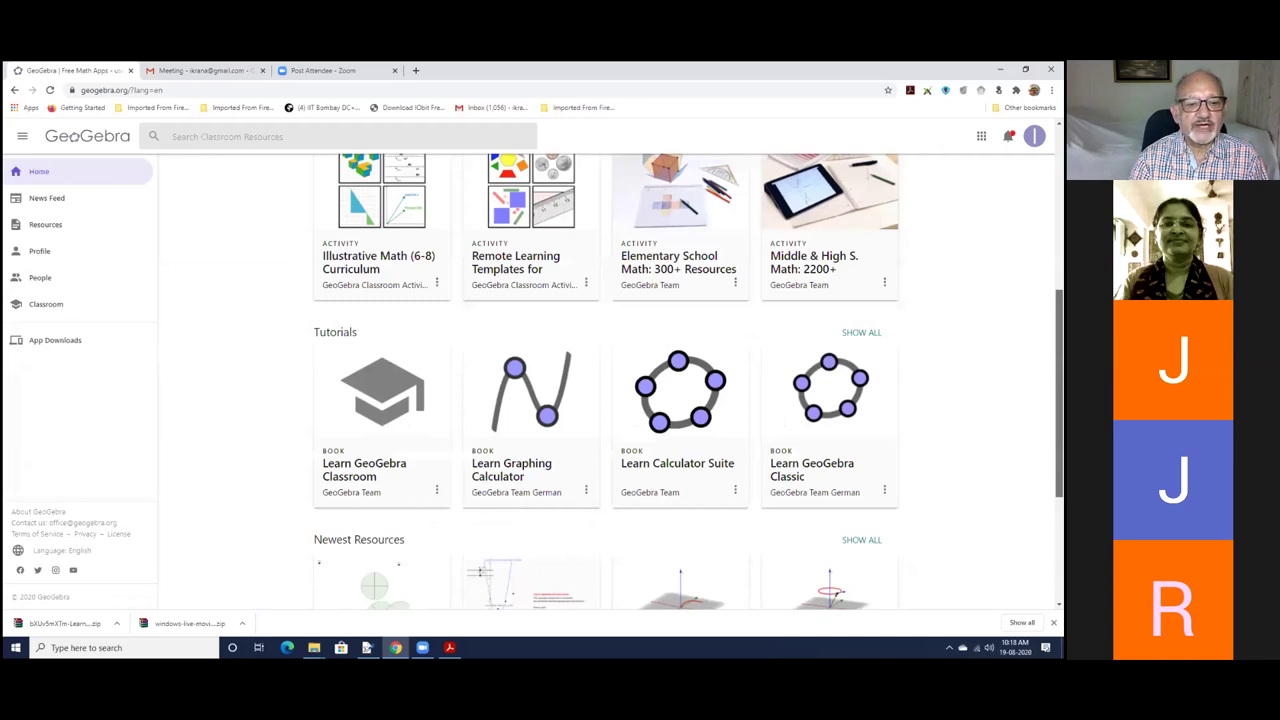
pyautogui.click(55, 340)
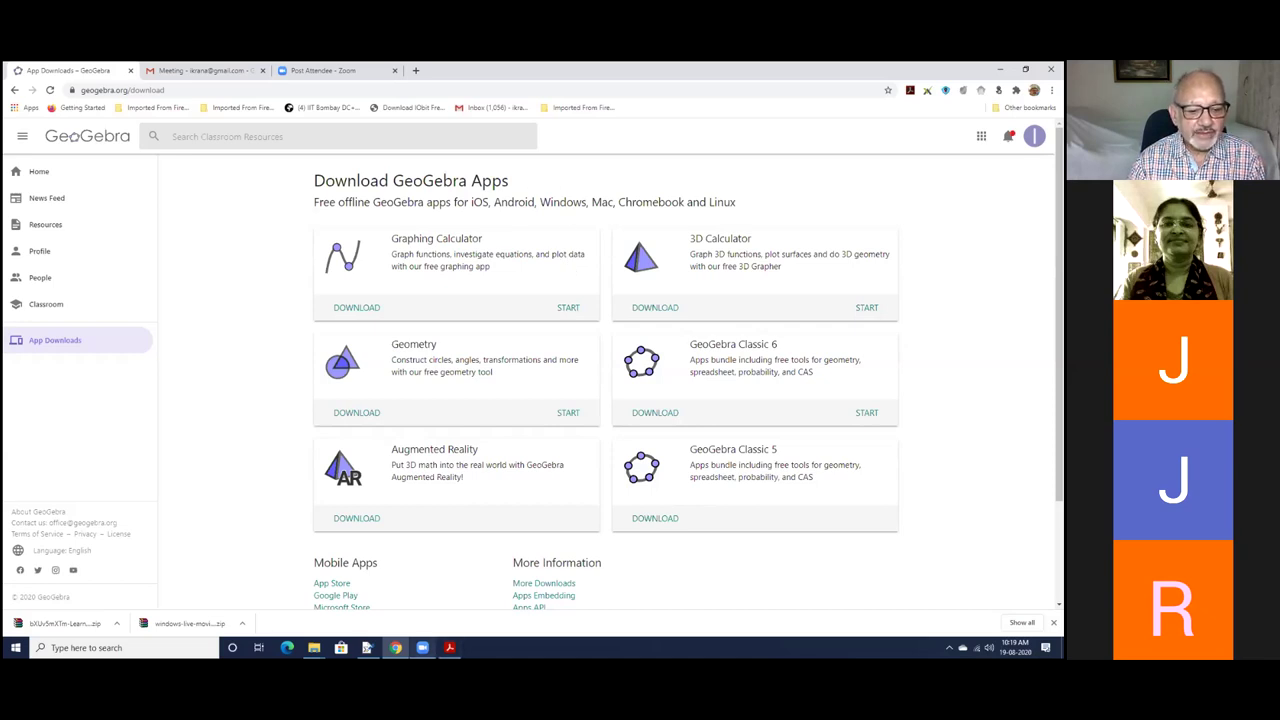
# Search Windows for "geogebra" and launch the installed GeoGebra desktop app
pyautogui.click(120, 647)
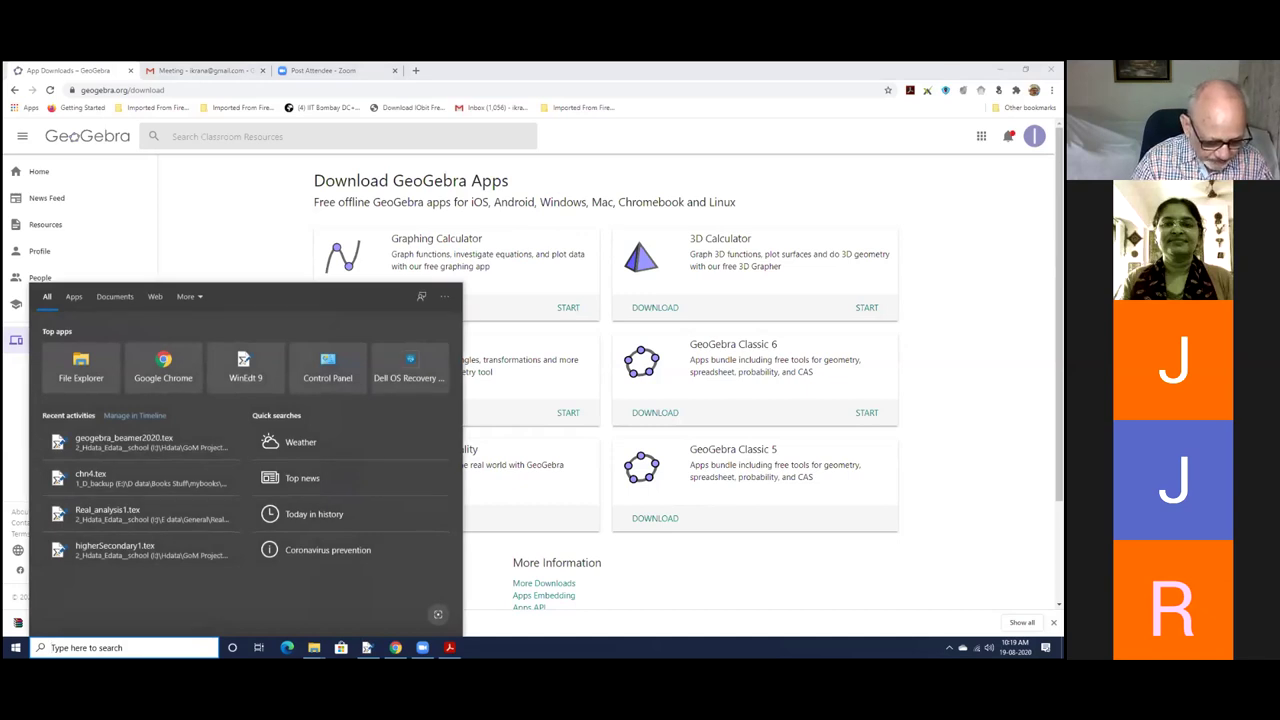
pyautogui.write('geogebra')
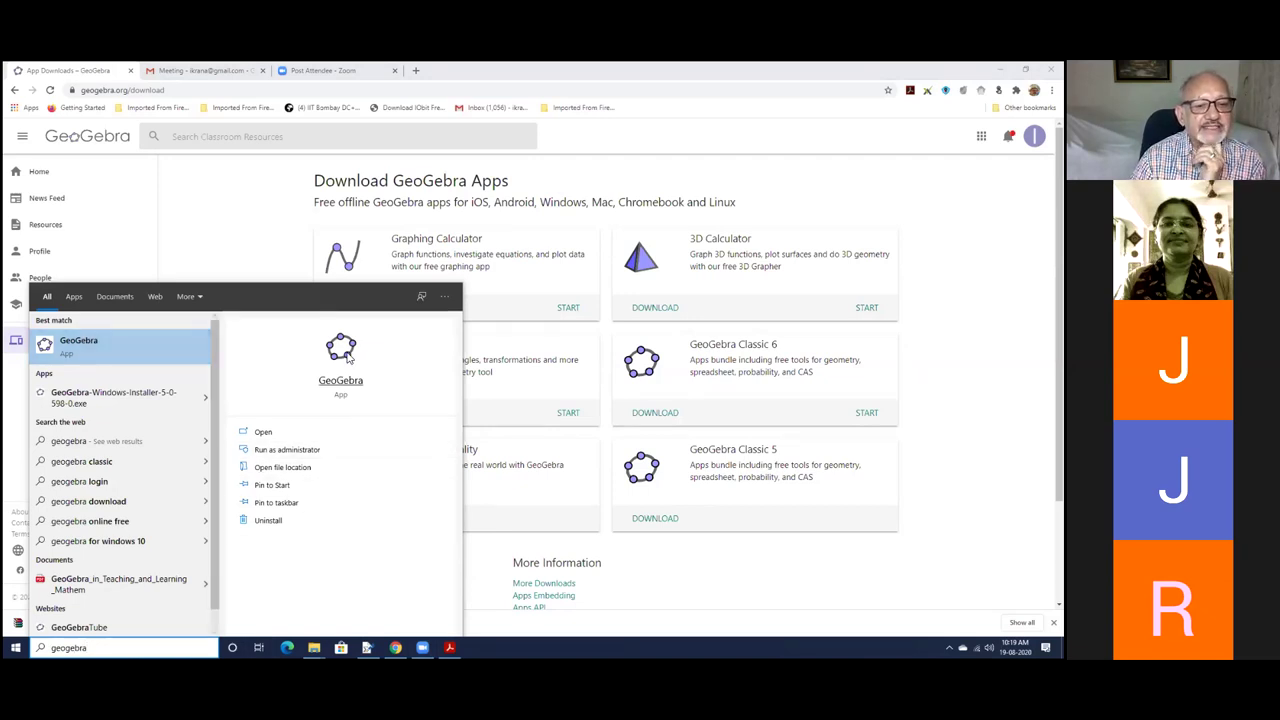
pyautogui.click(71, 349)
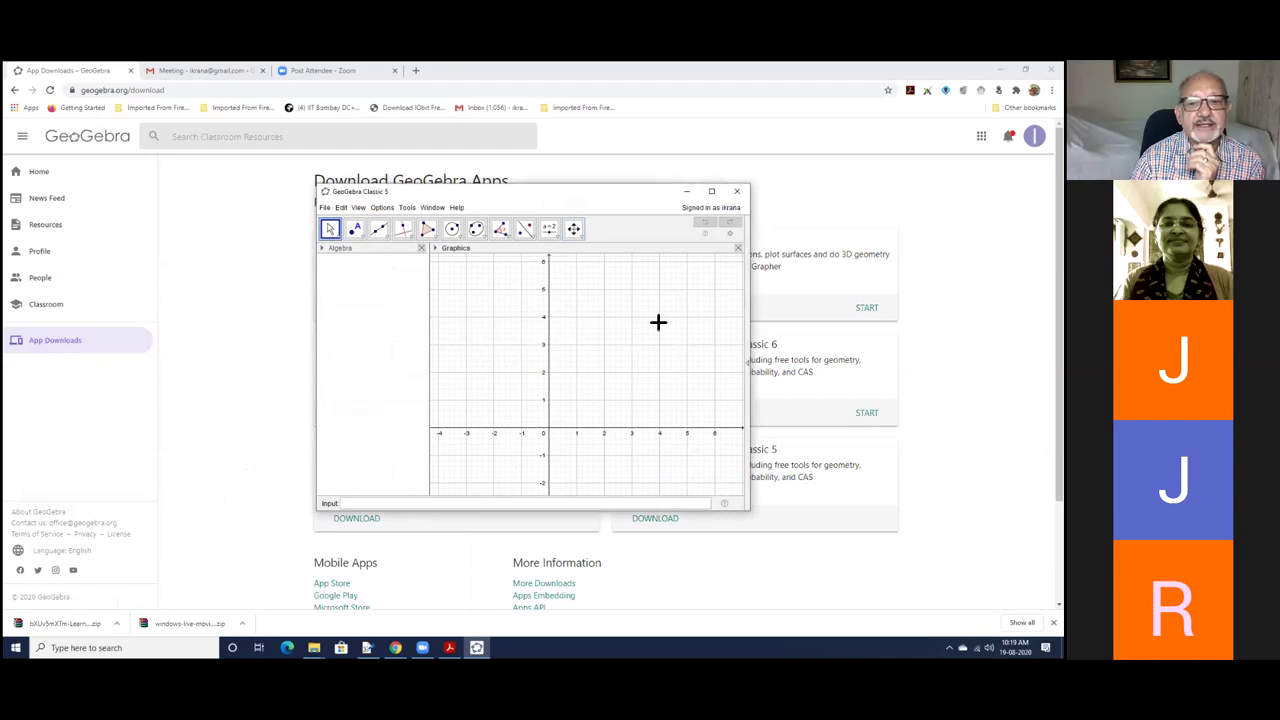
# Enlarge and reposition the GeoGebra Classic 5 window so it covers most of the desktop above the taskbar
pyautogui.moveTo(318, 318); pyautogui.dragTo(163, 318)
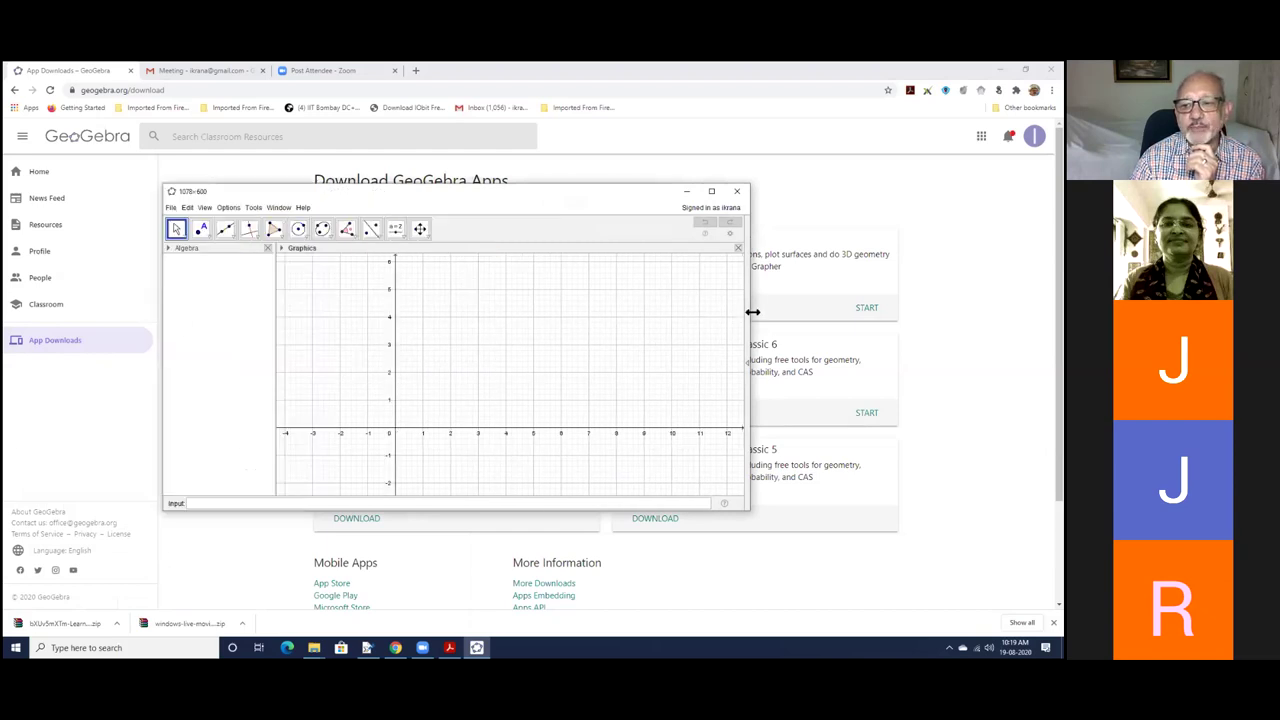
pyautogui.moveTo(752, 312); pyautogui.dragTo(907, 312)
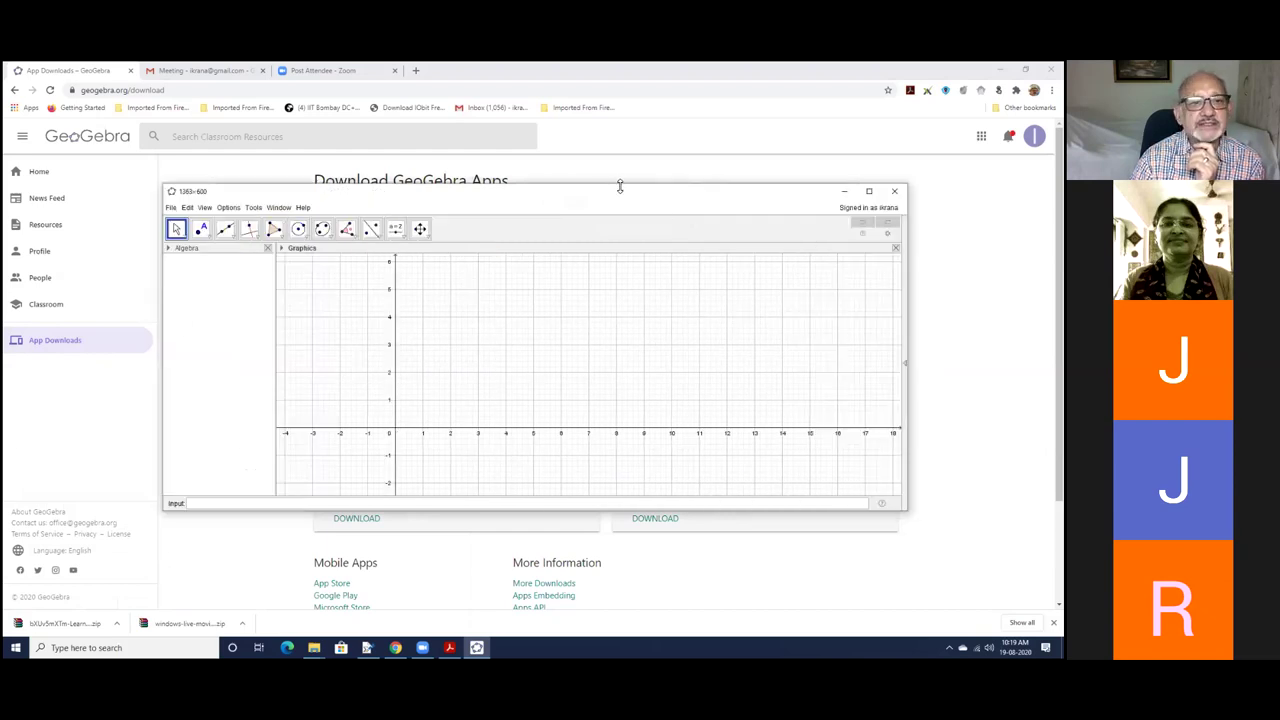
pyautogui.moveTo(620, 186); pyautogui.dragTo(620, 123)
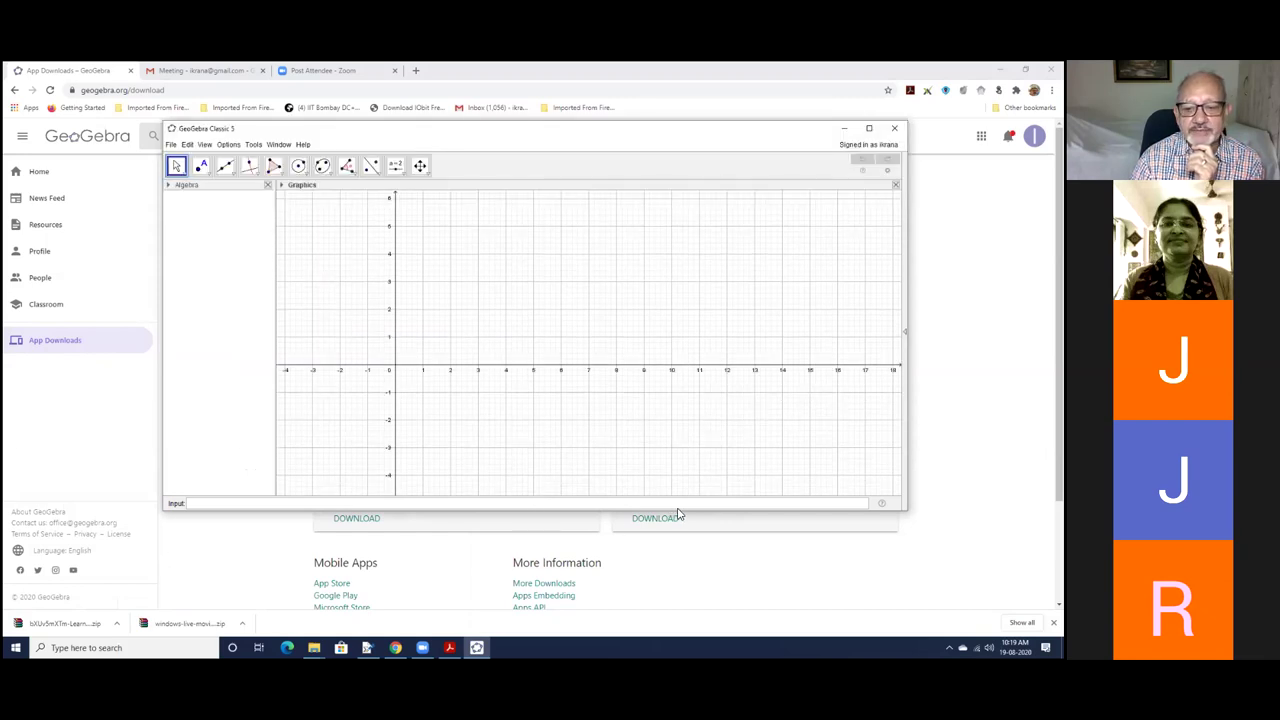
pyautogui.moveTo(678, 509); pyautogui.dragTo(683, 609)
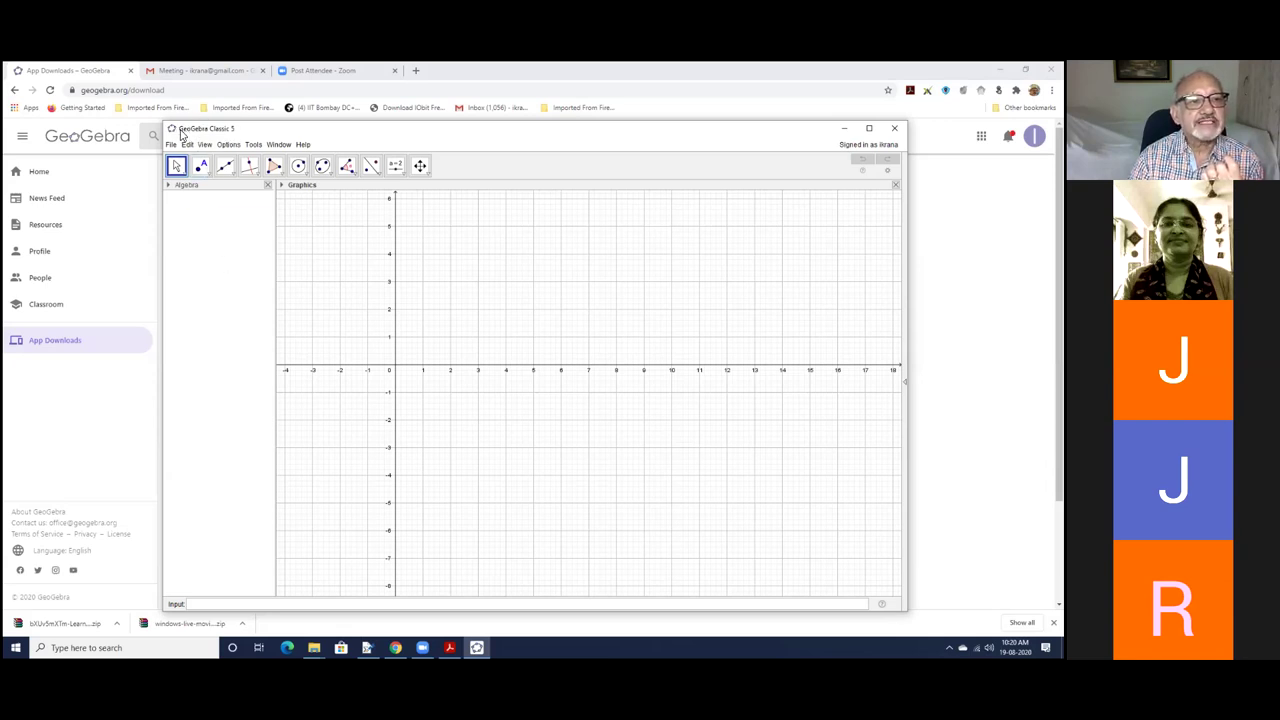
pyautogui.moveTo(245, 132); pyautogui.dragTo(232, 131)
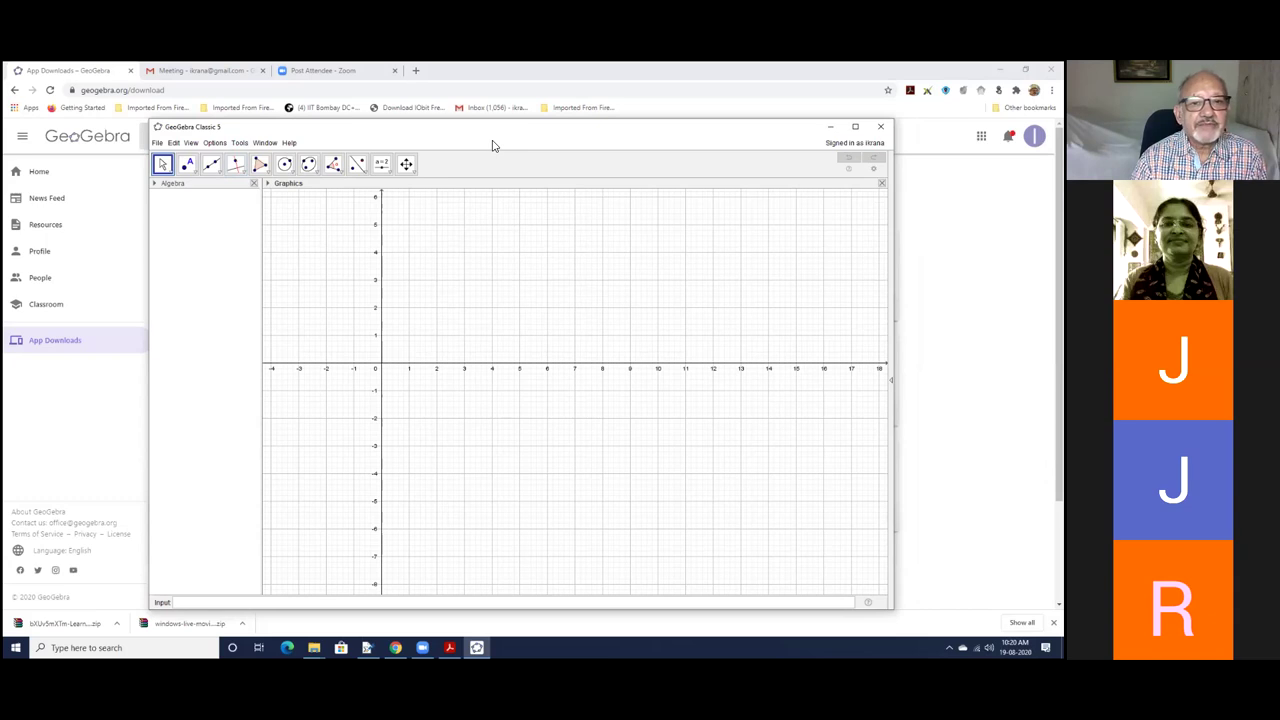
pyautogui.moveTo(500, 131); pyautogui.dragTo(507, 90)
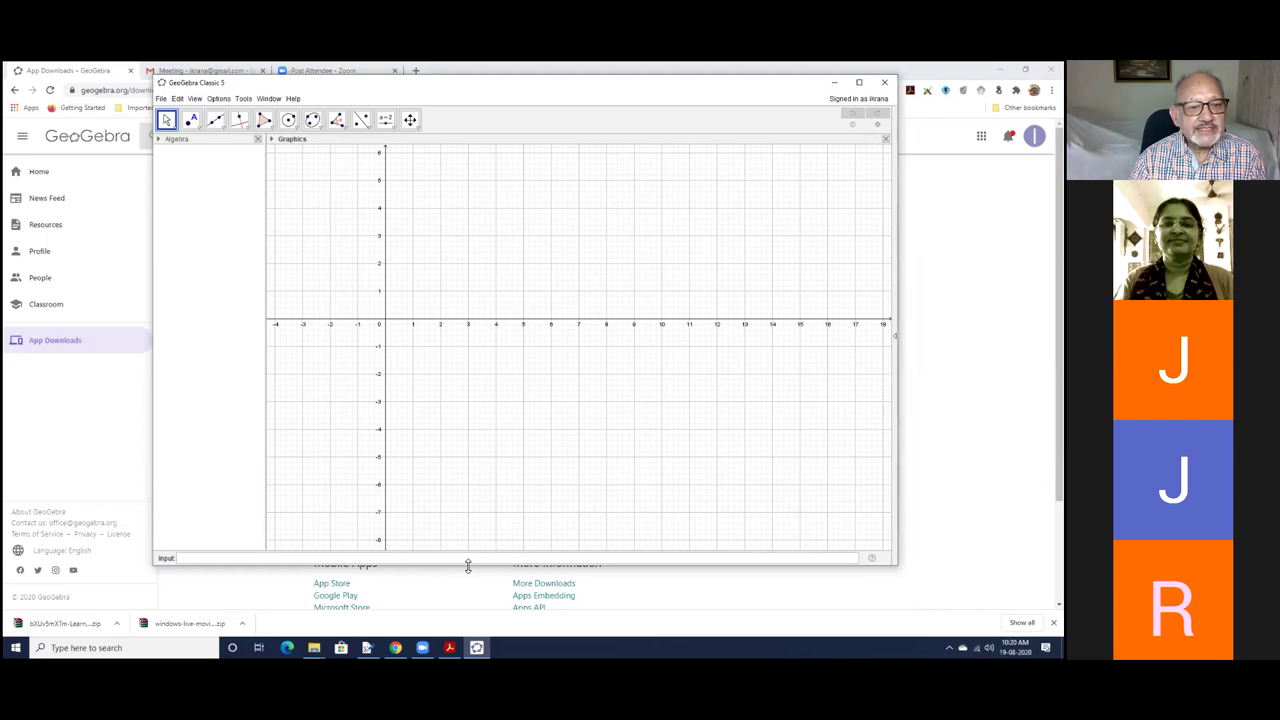
pyautogui.moveTo(467, 566); pyautogui.dragTo(480, 632)
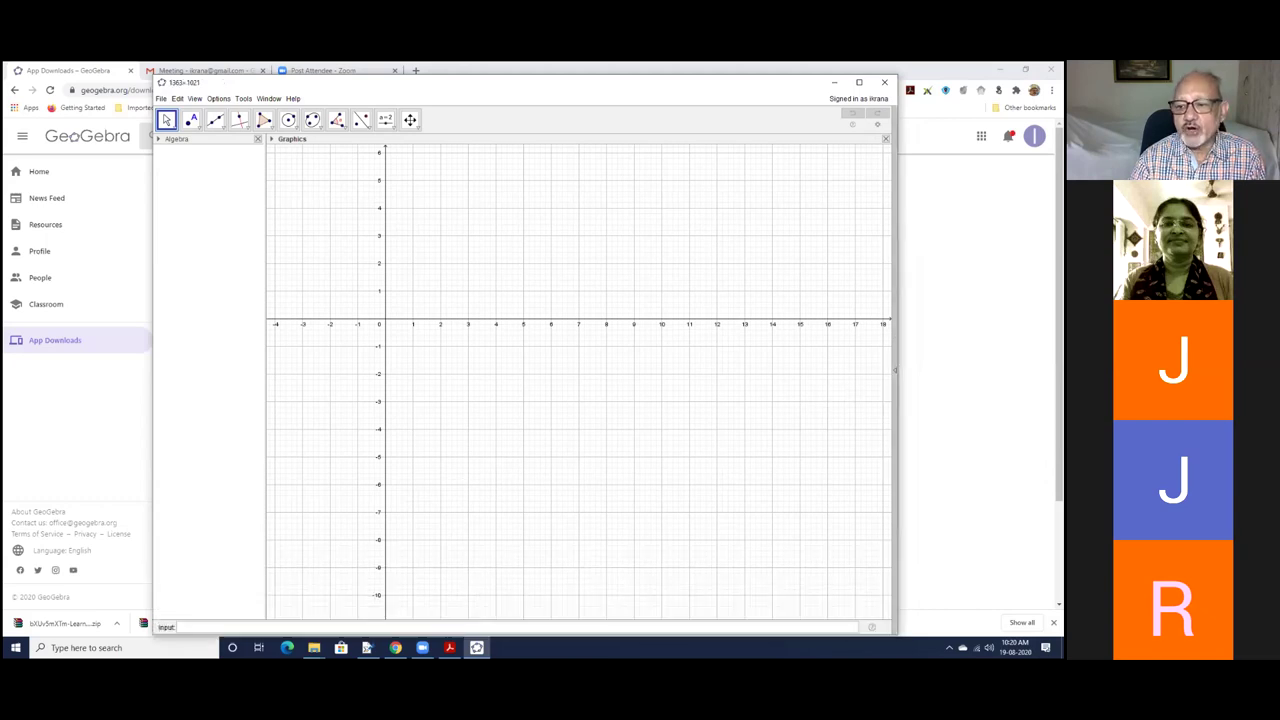
pyautogui.moveTo(895, 370); pyautogui.dragTo(919, 370)
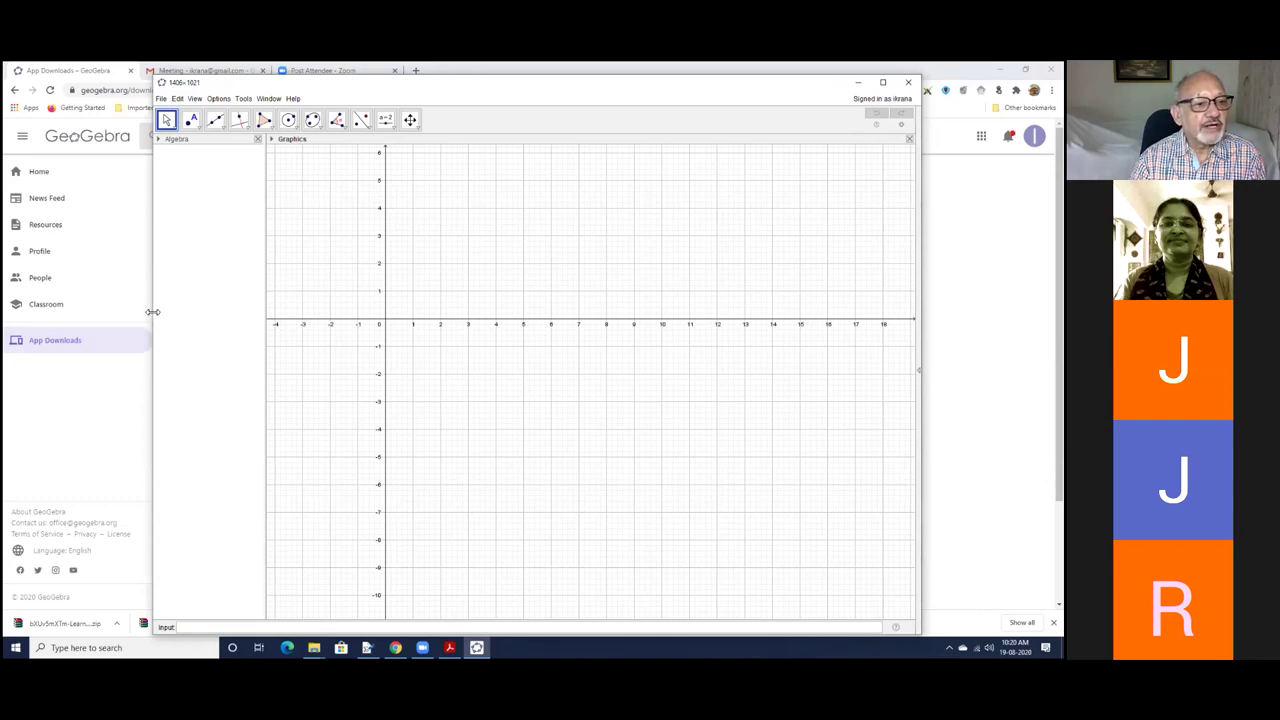
pyautogui.moveTo(152, 312); pyautogui.dragTo(12, 316)
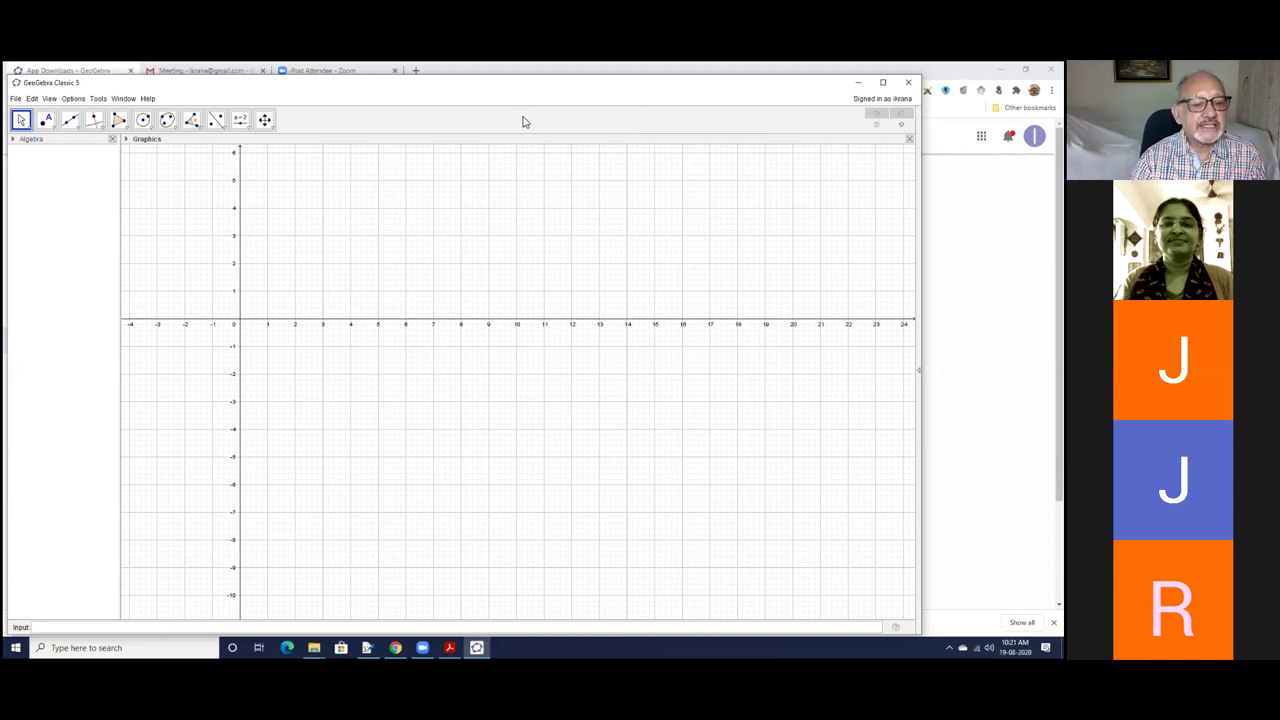
# Switch to geogebra_beamer2020.pdf in Acrobat Reader and review the slides on downloading and launching GeoGebra, up to slide 7
pyautogui.click(449, 647)
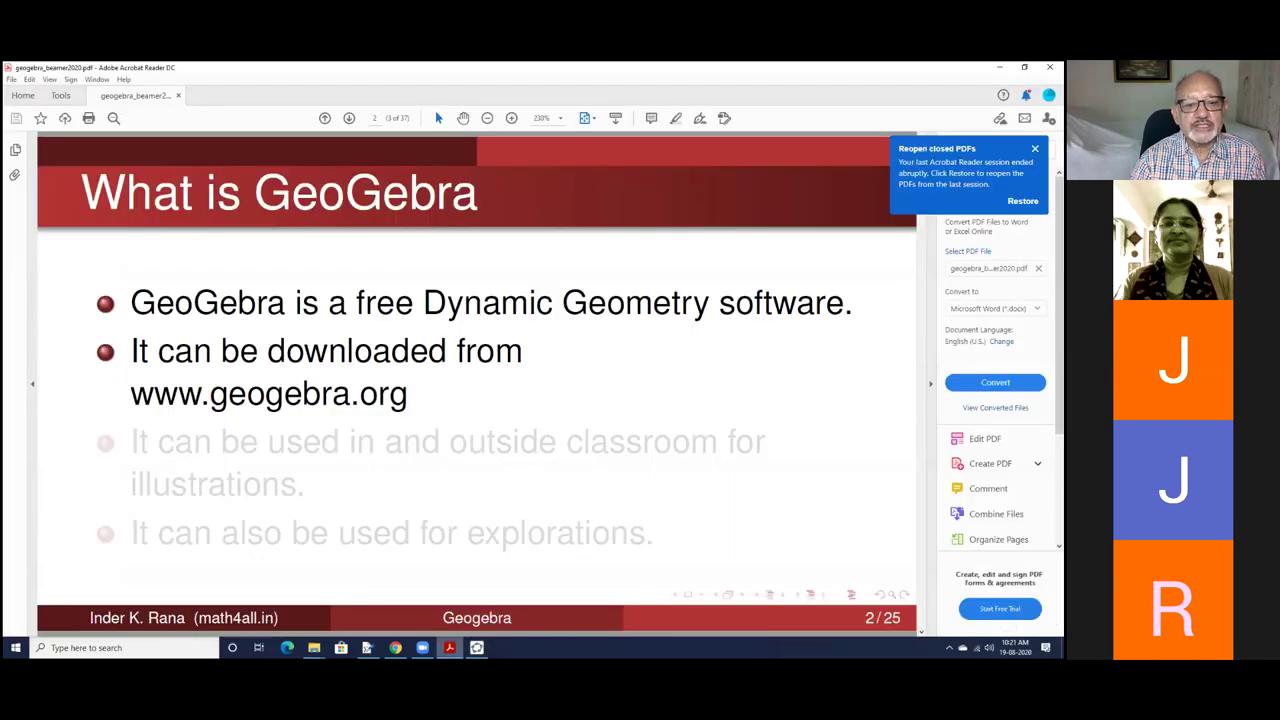
pyautogui.click(922, 632)
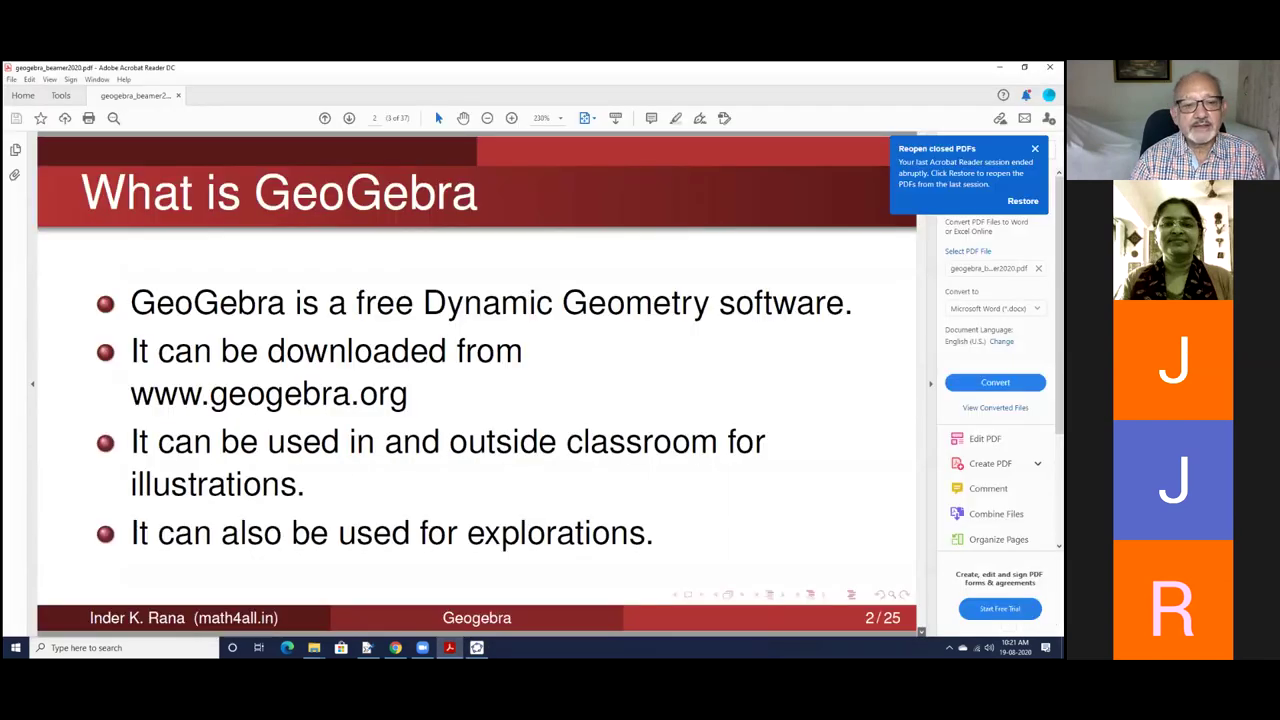
pyautogui.click(922, 632)
pyautogui.click(922, 632)
pyautogui.click(922, 632)
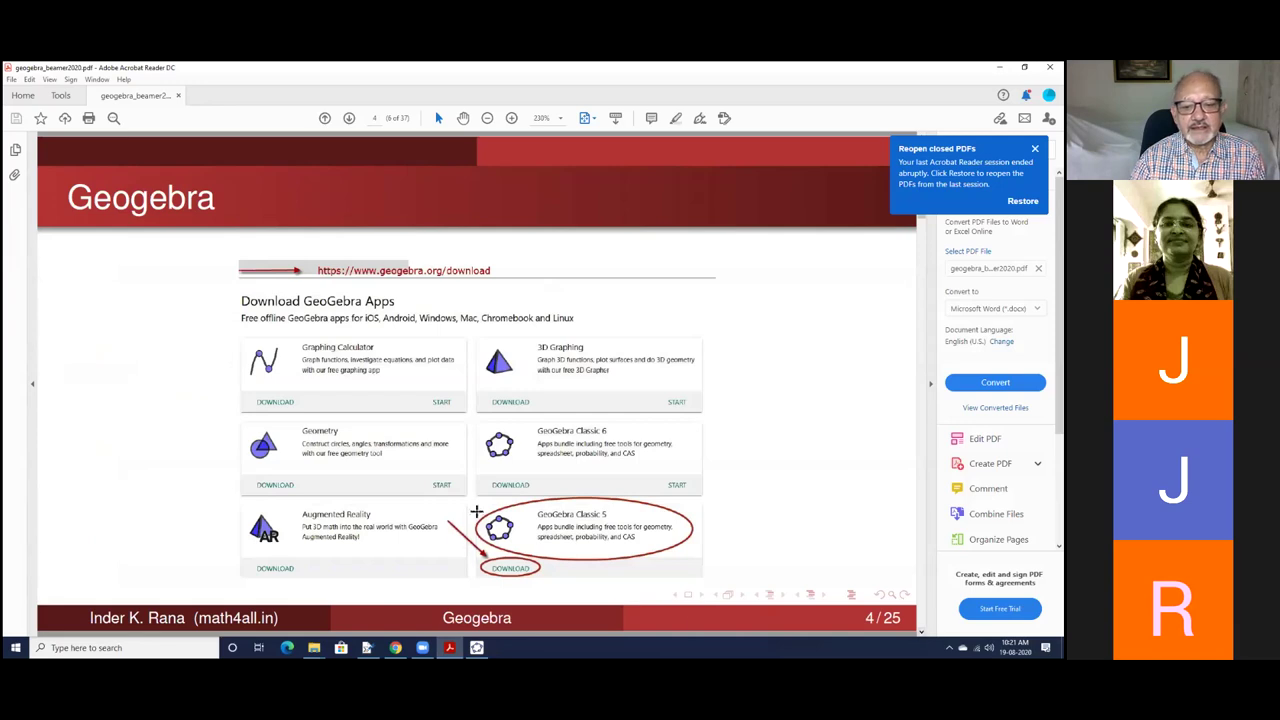
pyautogui.click(922, 632)
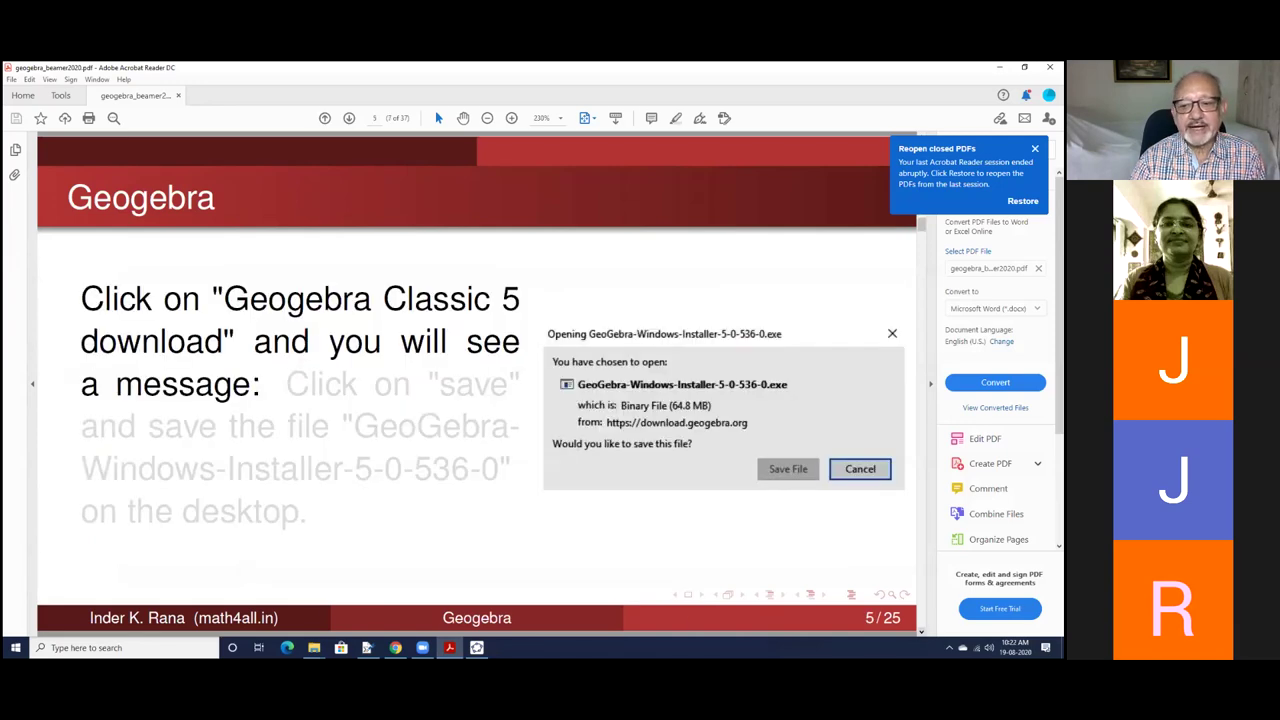
pyautogui.click(922, 632)
pyautogui.click(922, 632)
pyautogui.click(922, 632)
pyautogui.click(922, 632)
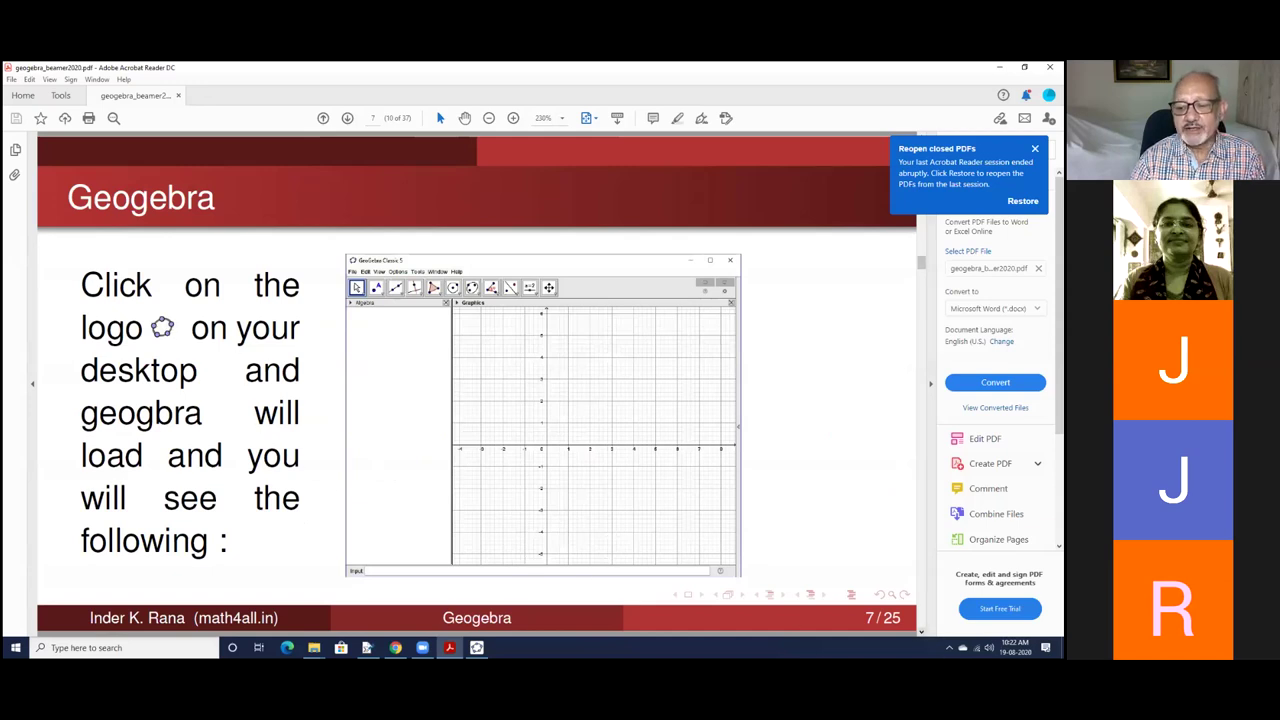
# Review the Geogebra Interface slides and the complete text of the Algebra view slide, slide 10
pyautogui.click(922, 632)
pyautogui.click(922, 632)
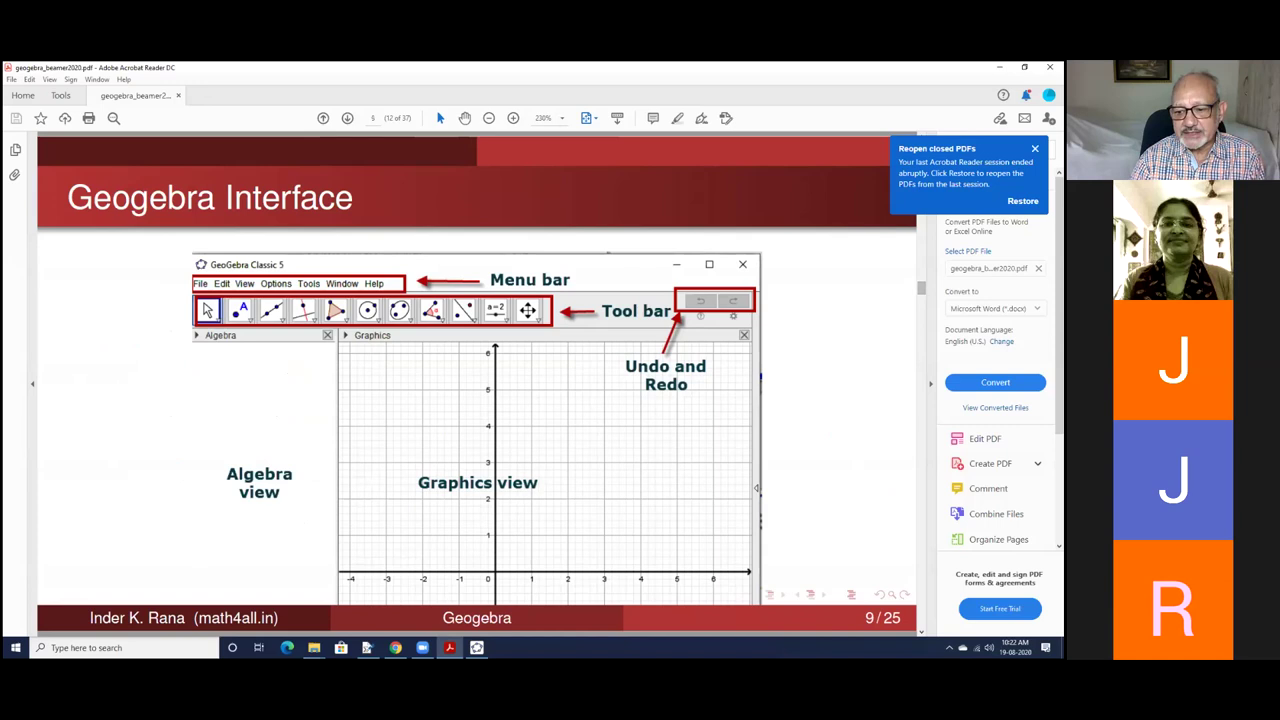
pyautogui.press('Right')
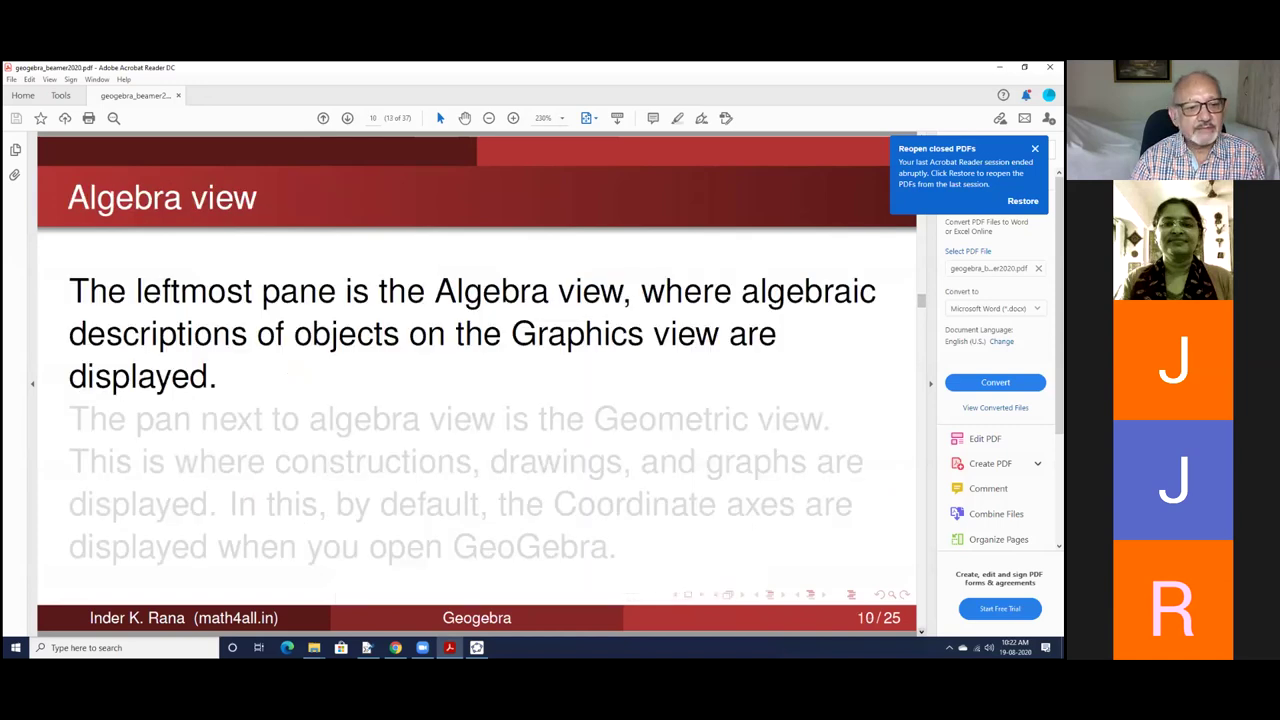
pyautogui.press('Right')
pyautogui.press('Right')
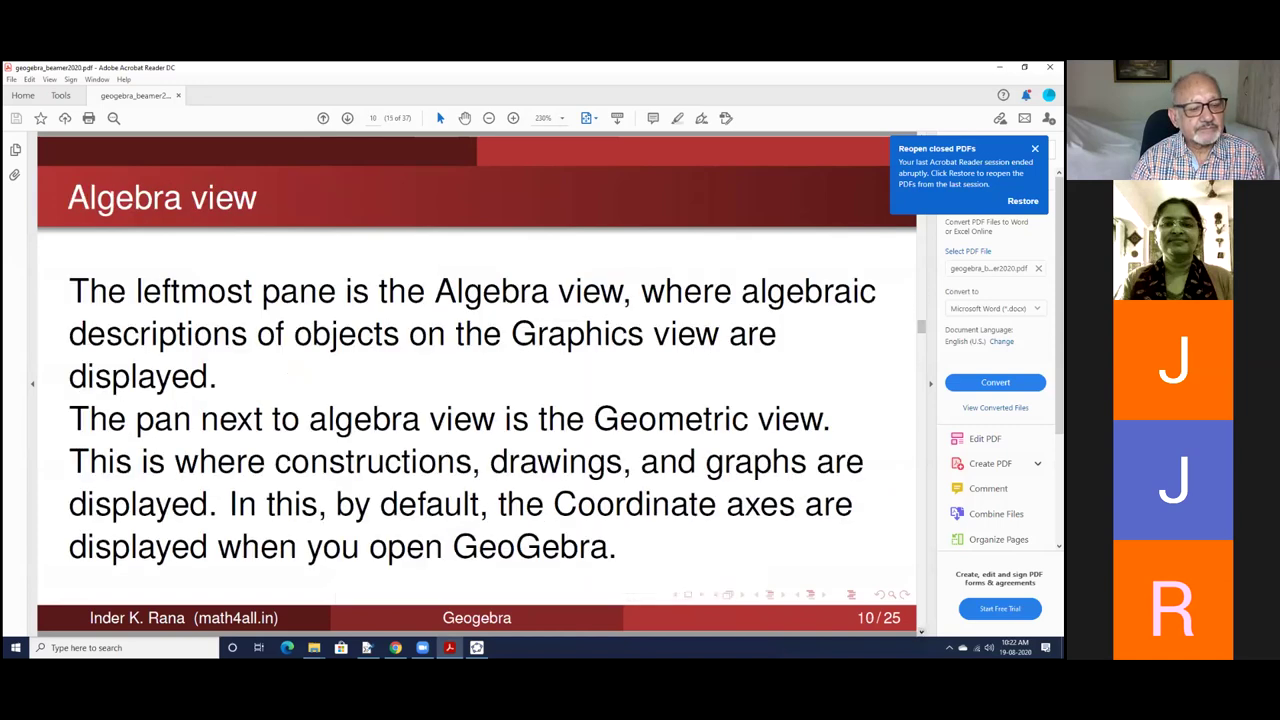
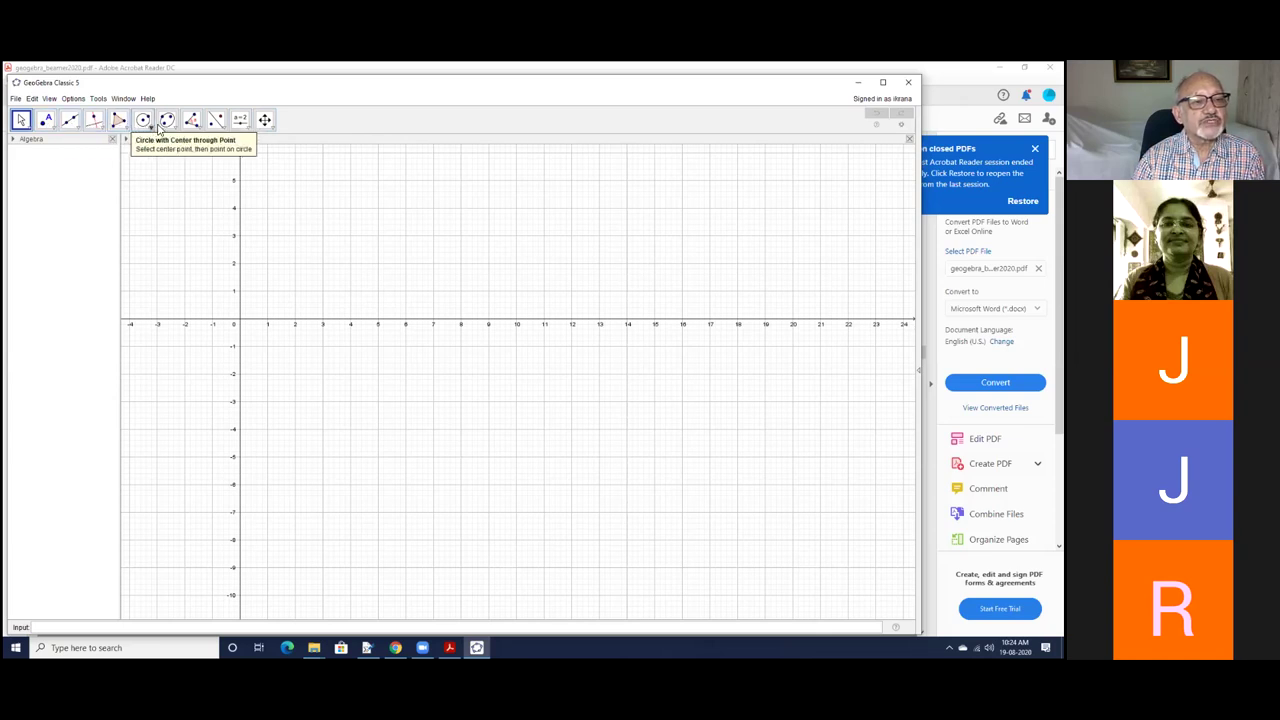
# In GeoGebra, use Move Graphics View to shift the coordinate origin toward the centre of the graphics area
pyautogui.click(269, 128)
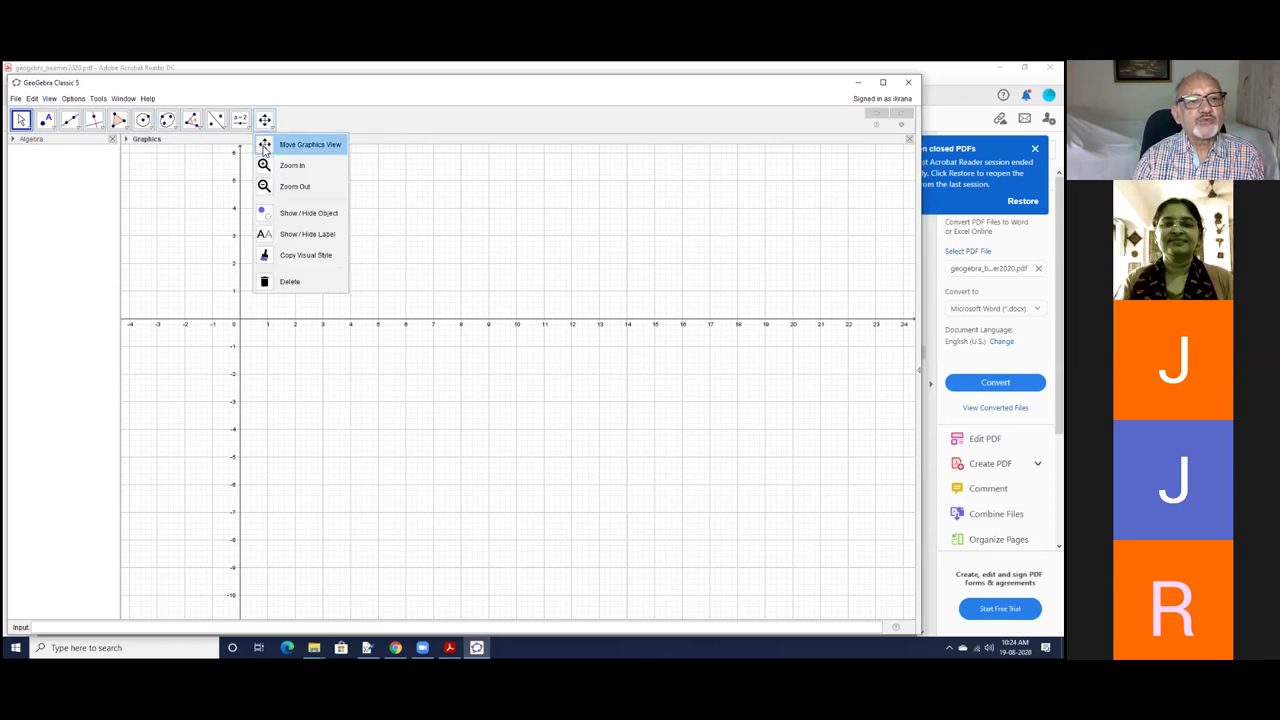
pyautogui.click(264, 146)
pyautogui.moveTo(294, 217); pyautogui.dragTo(512, 272)
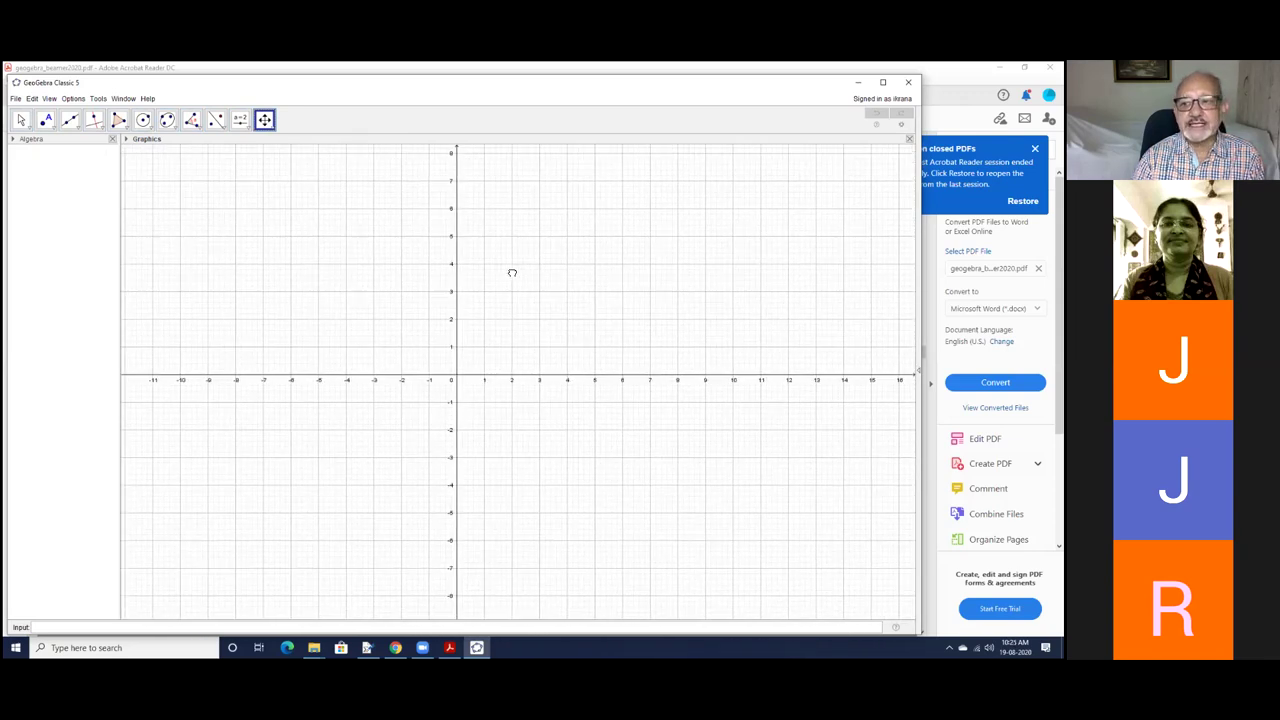
pyautogui.moveTo(363, 280); pyautogui.dragTo(423, 302)
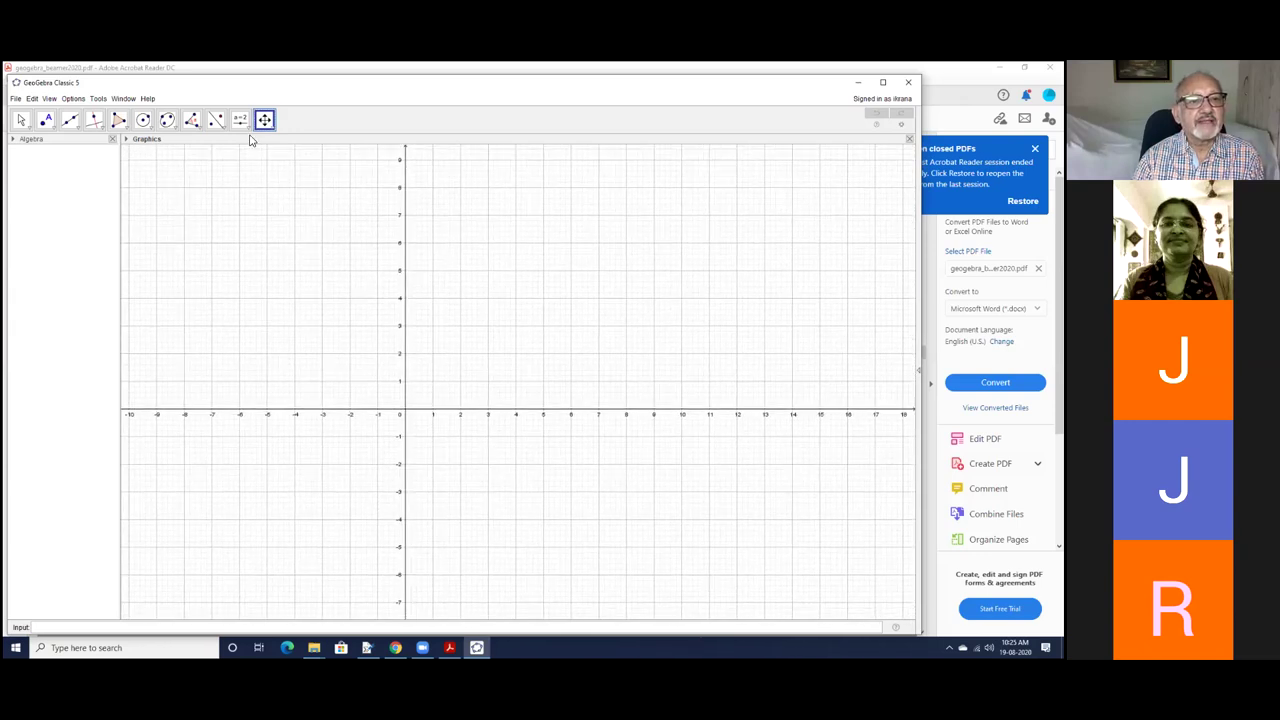
pyautogui.rightClick(517, 215)
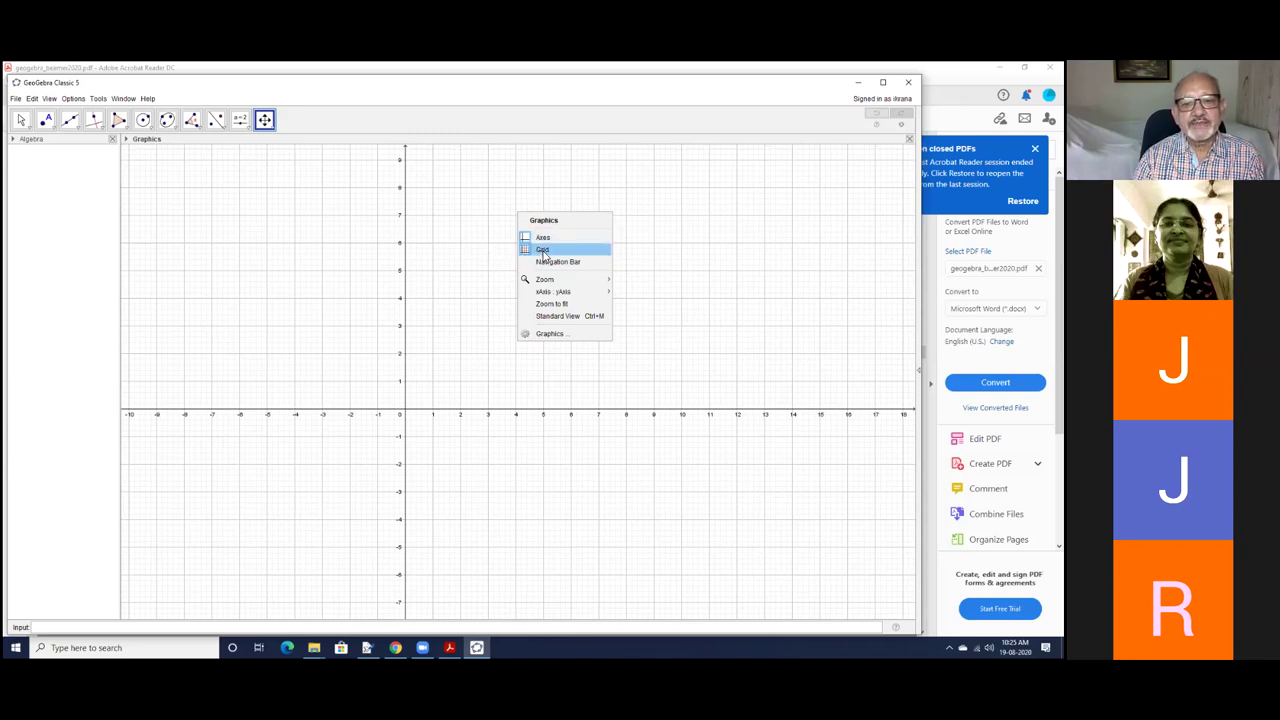
pyautogui.moveTo(543, 283)
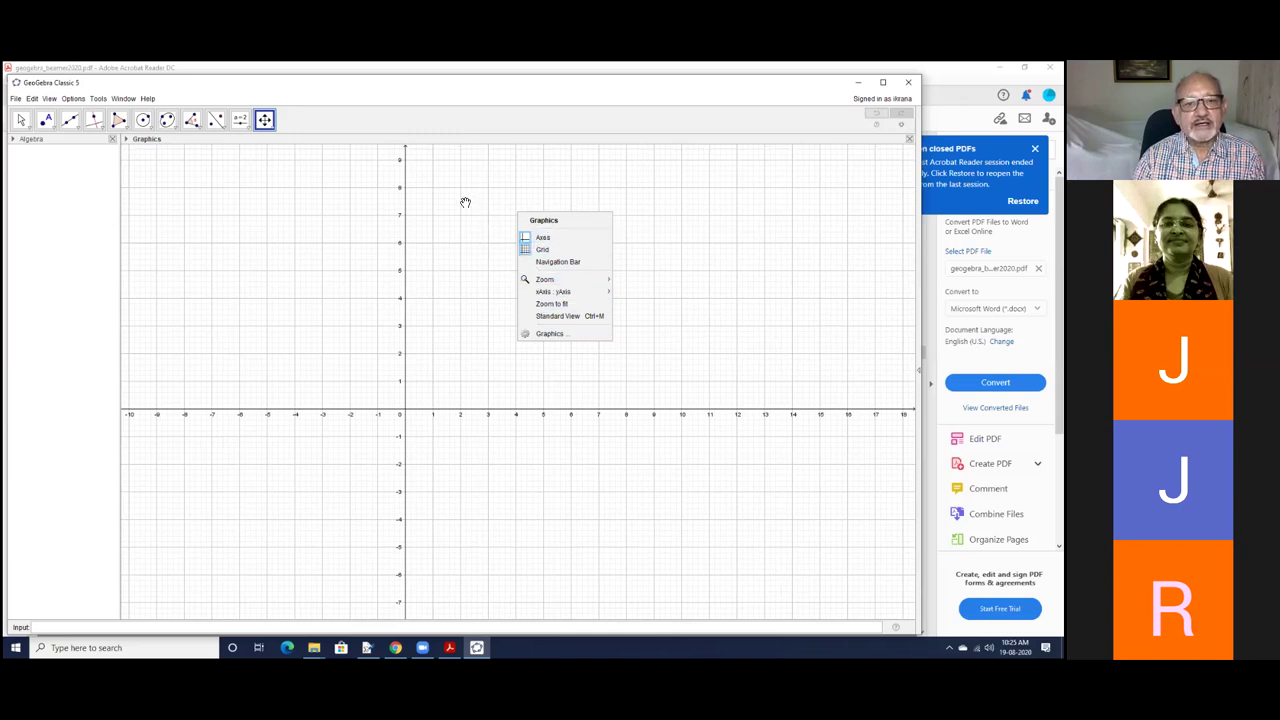
pyautogui.click(372, 106)
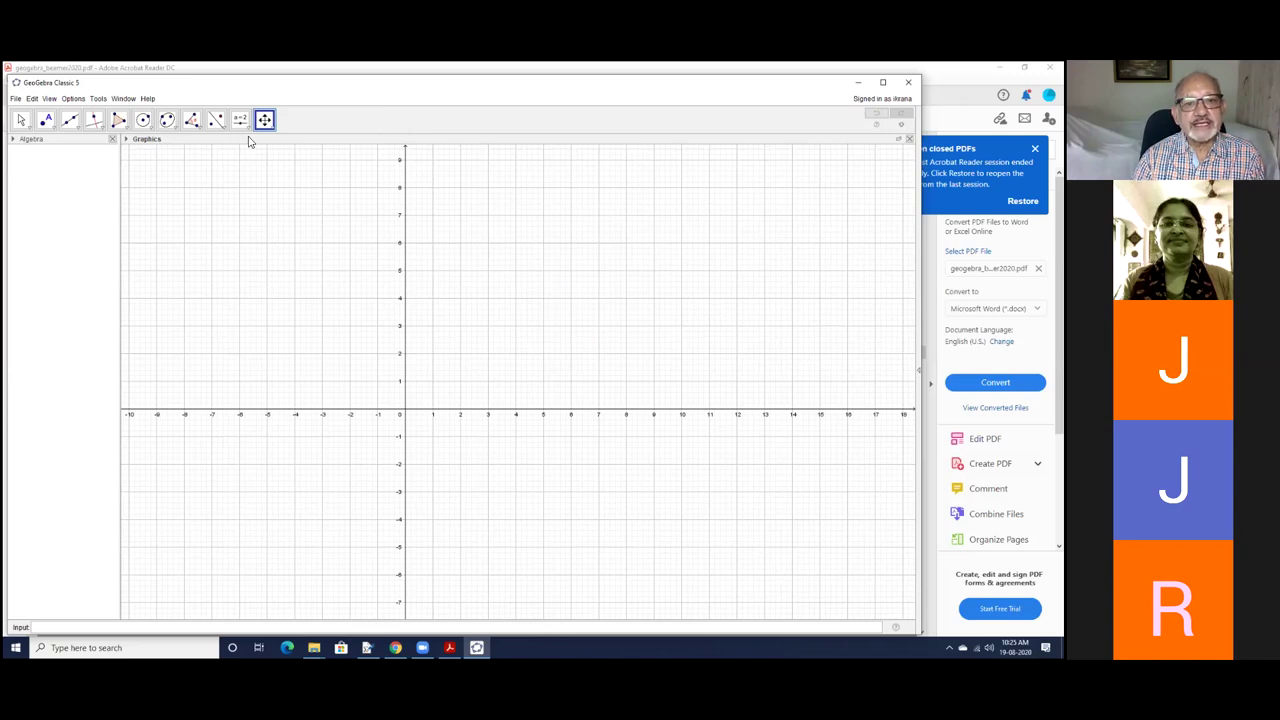
# Hide the coordinate axes in the graphics view and show them again
pyautogui.rightClick(465, 200)
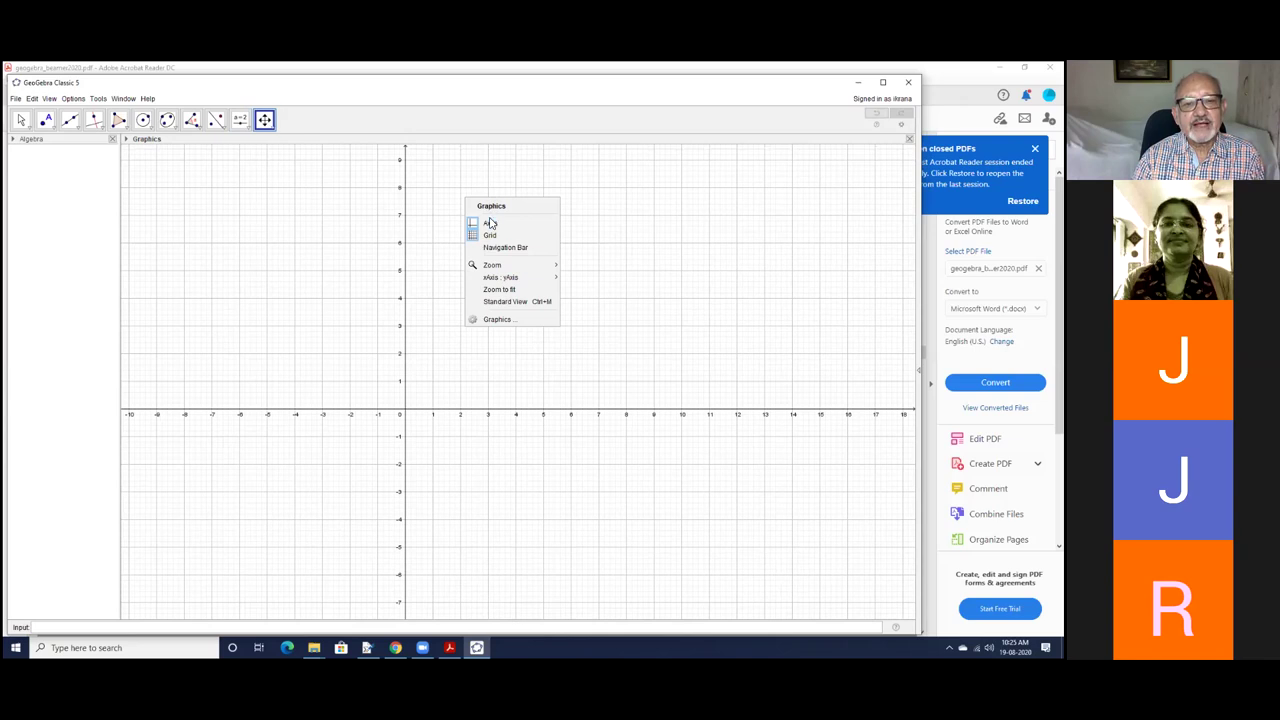
pyautogui.click(490, 224)
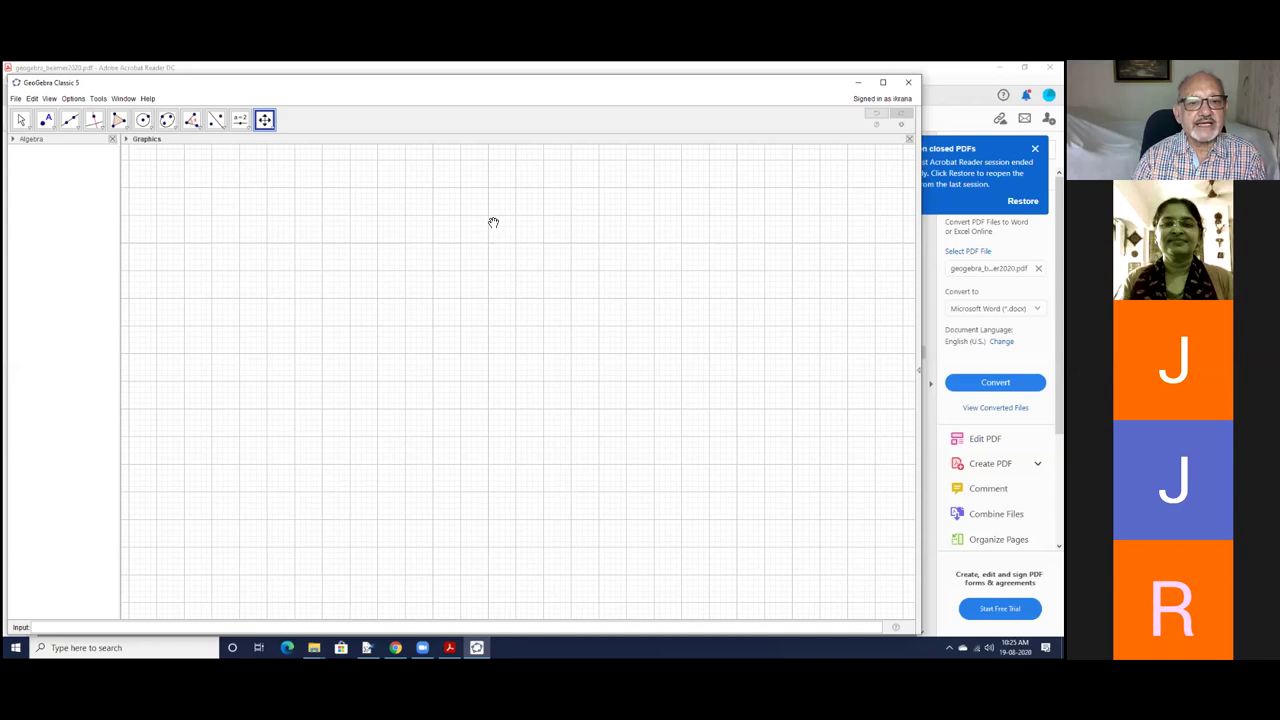
pyautogui.rightClick(493, 222)
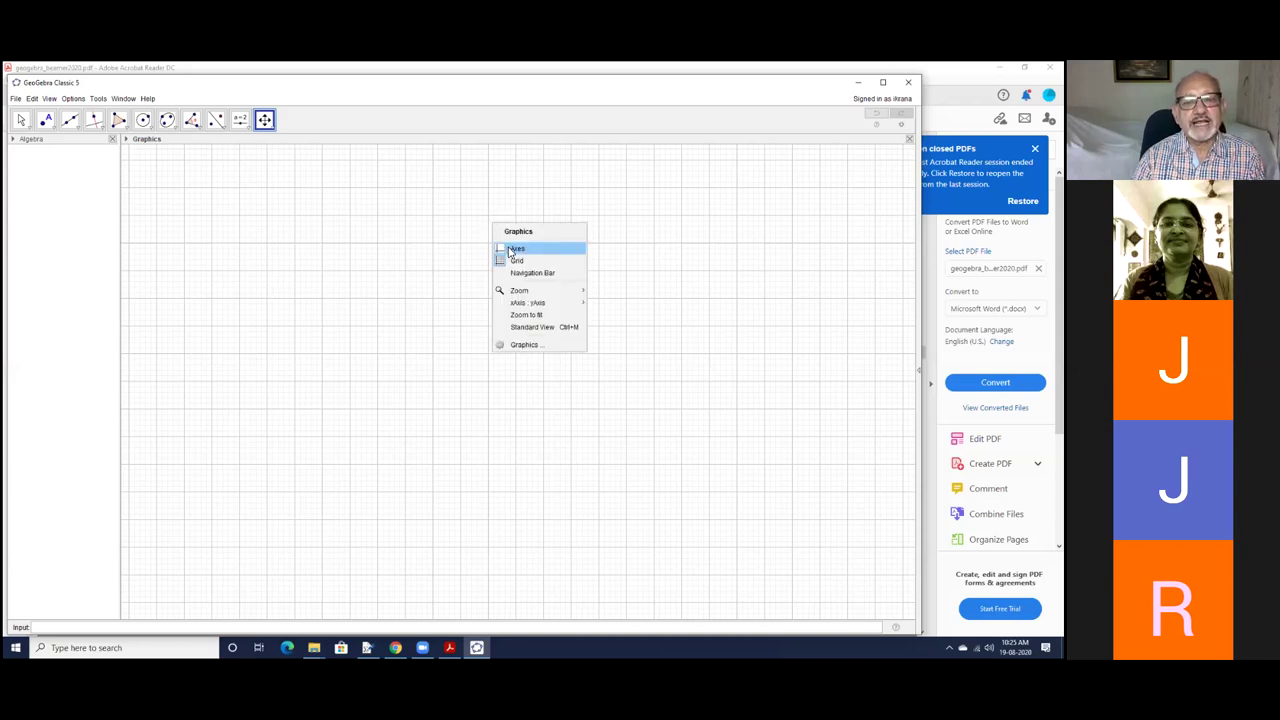
pyautogui.click(511, 249)
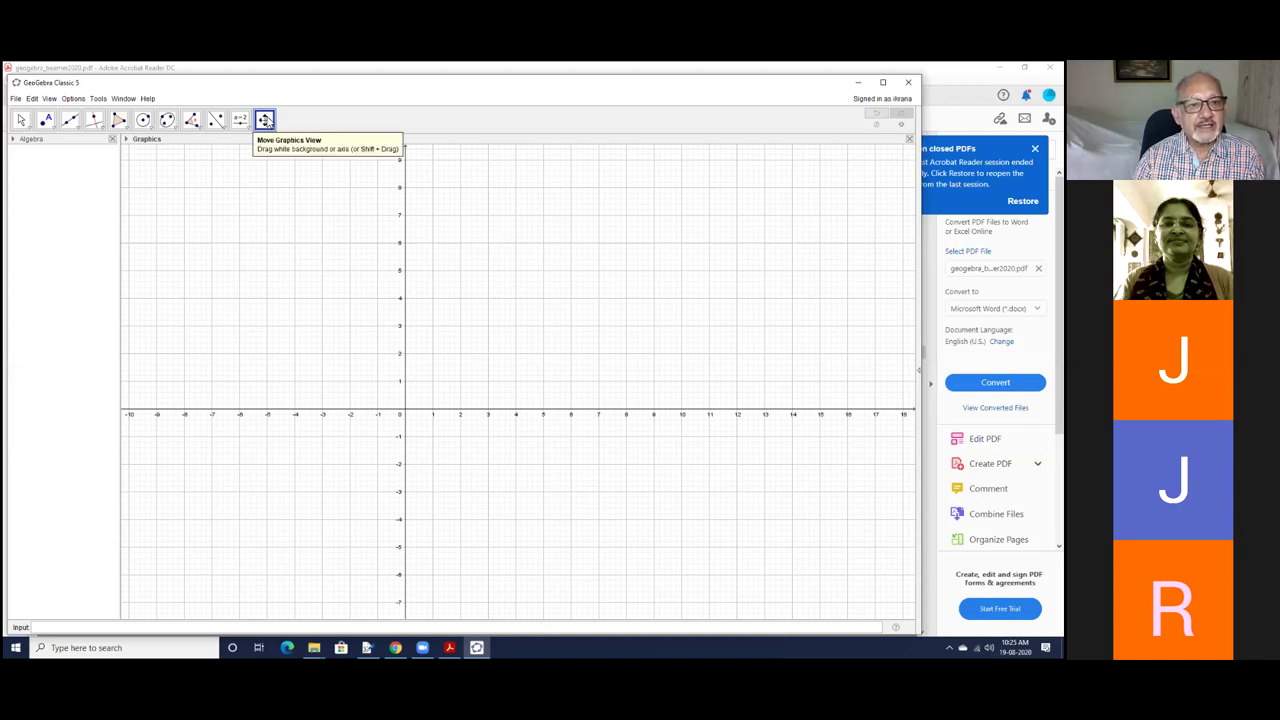
# Hide the grid in the graphics view and show it again
pyautogui.rightClick(493, 198)
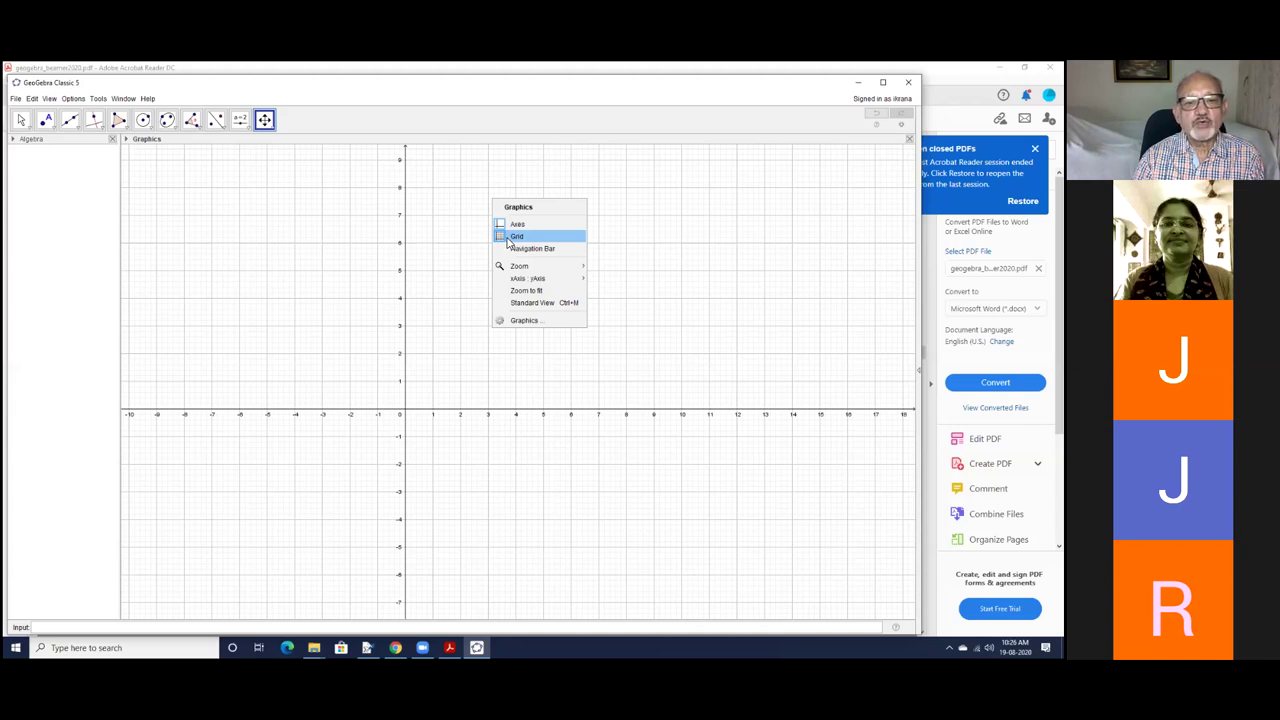
pyautogui.click(515, 236)
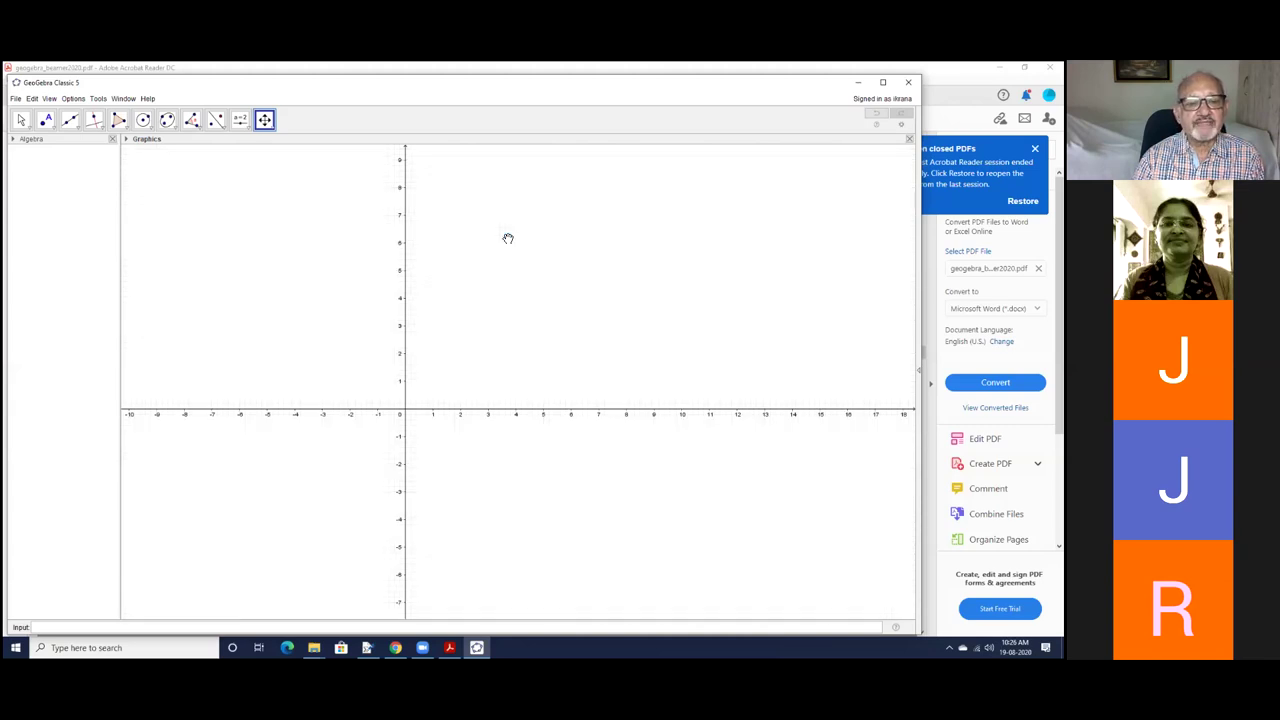
pyautogui.rightClick(508, 238)
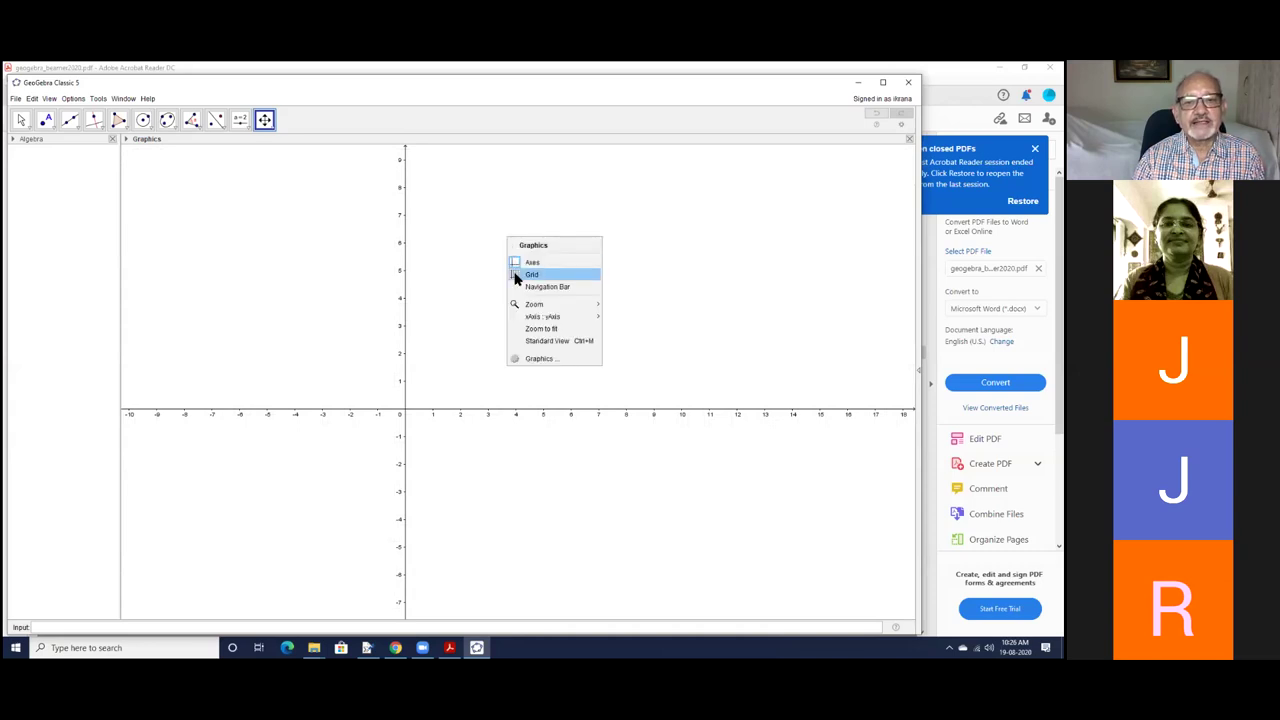
pyautogui.click(517, 272)
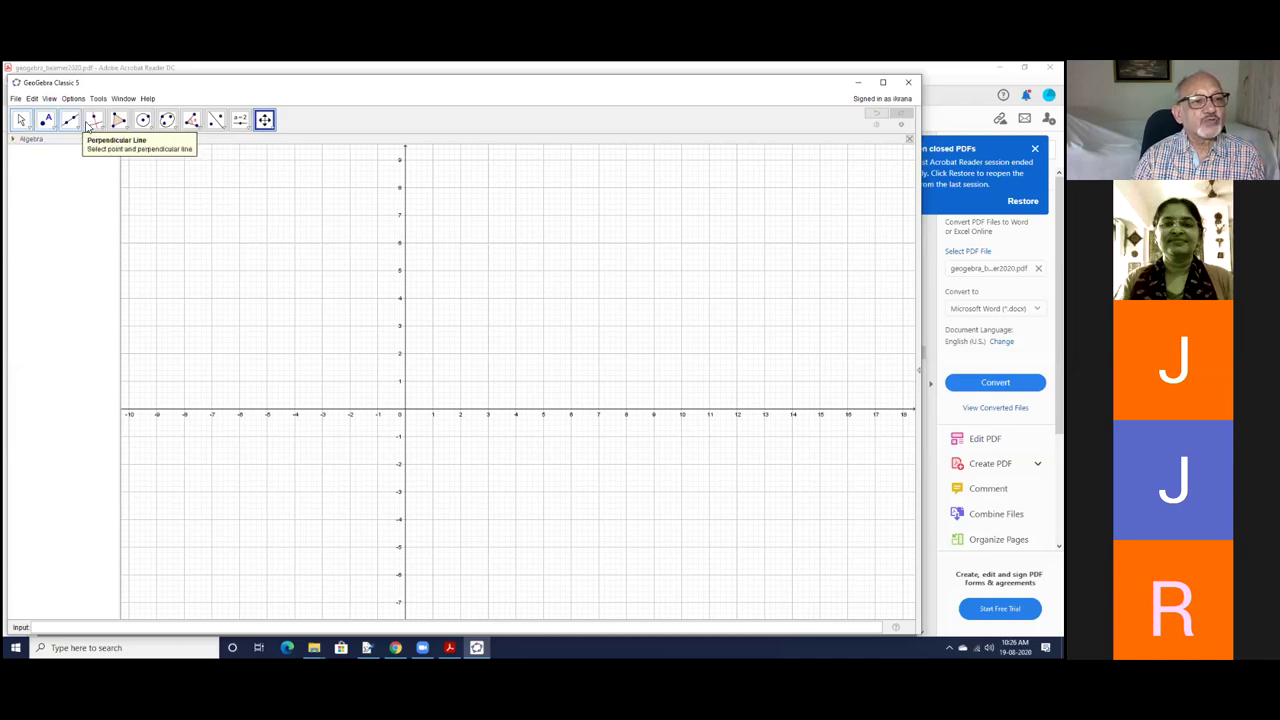
# Look through the Move and Point tool groups, and place a free point at about (-3.2, 5.8)
pyautogui.click(20, 120)
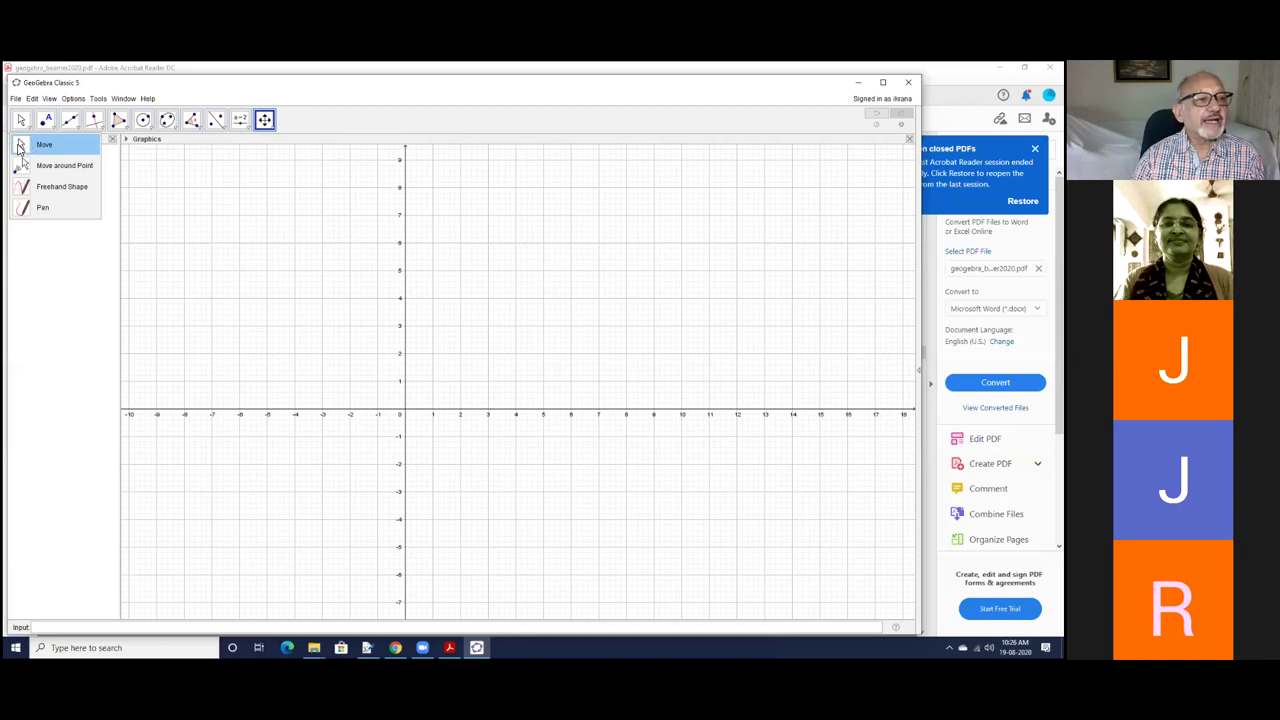
pyautogui.click(29, 148)
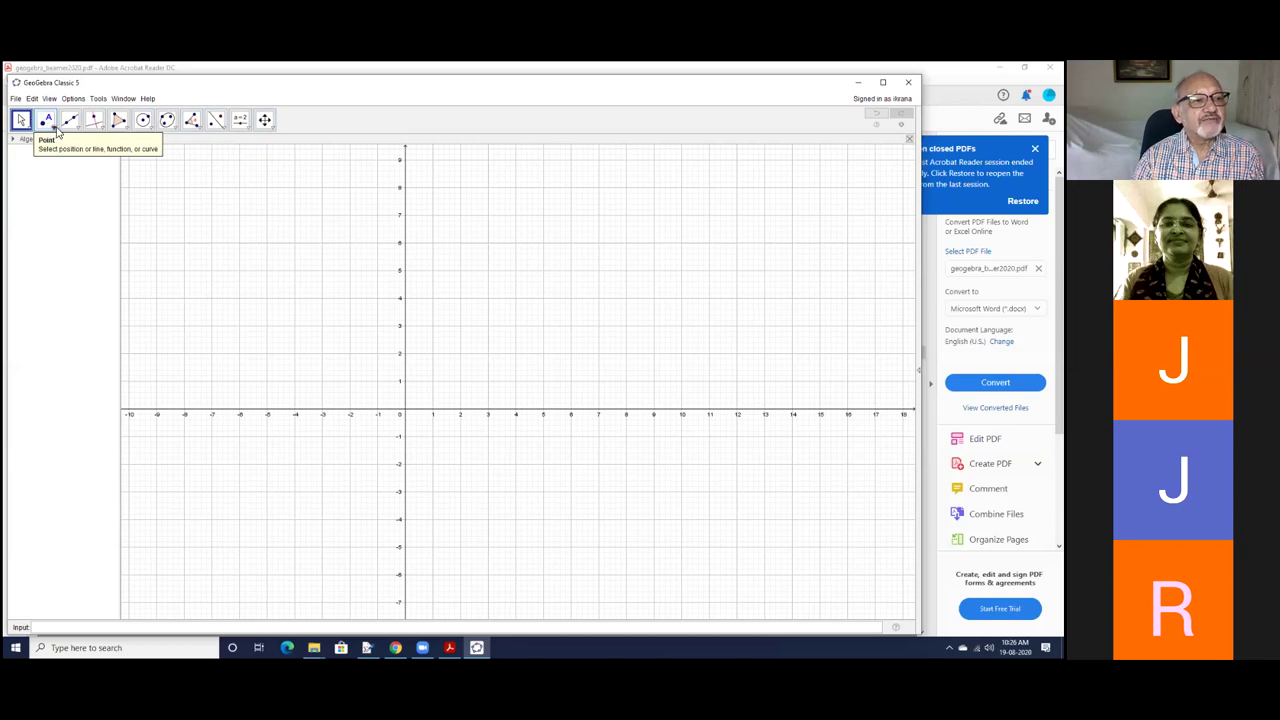
pyautogui.click(56, 131)
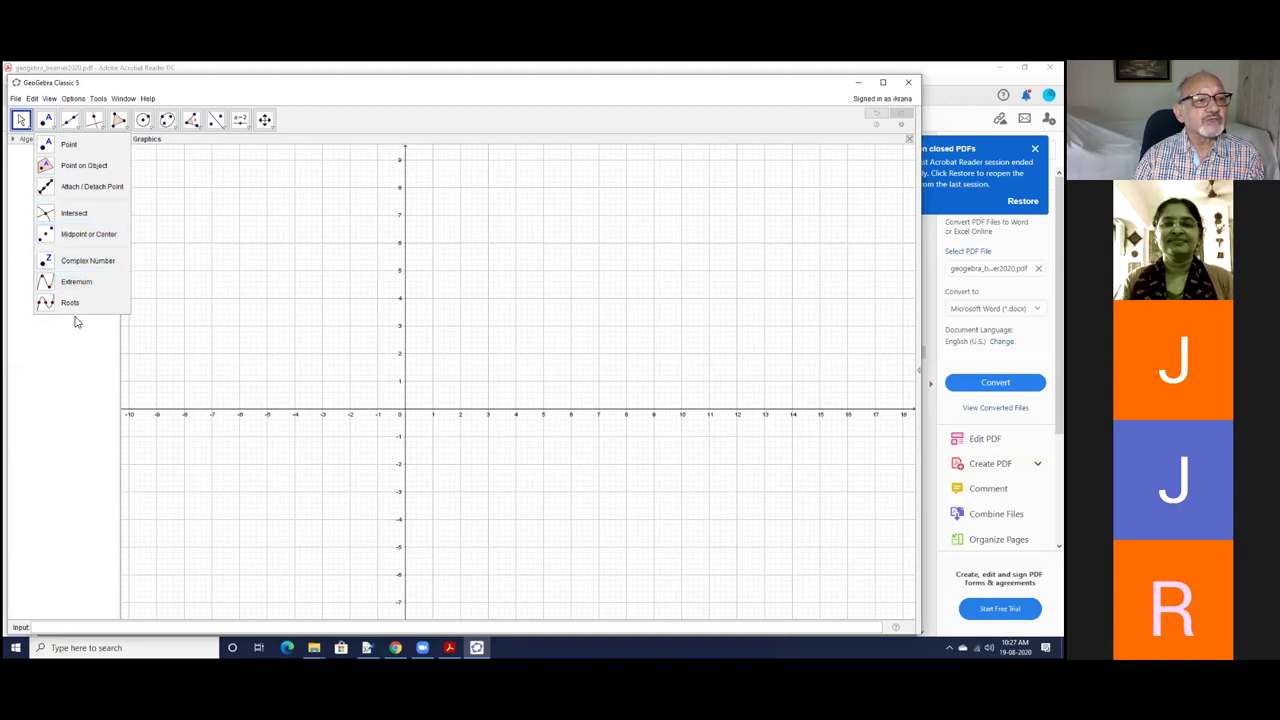
pyautogui.click(47, 145)
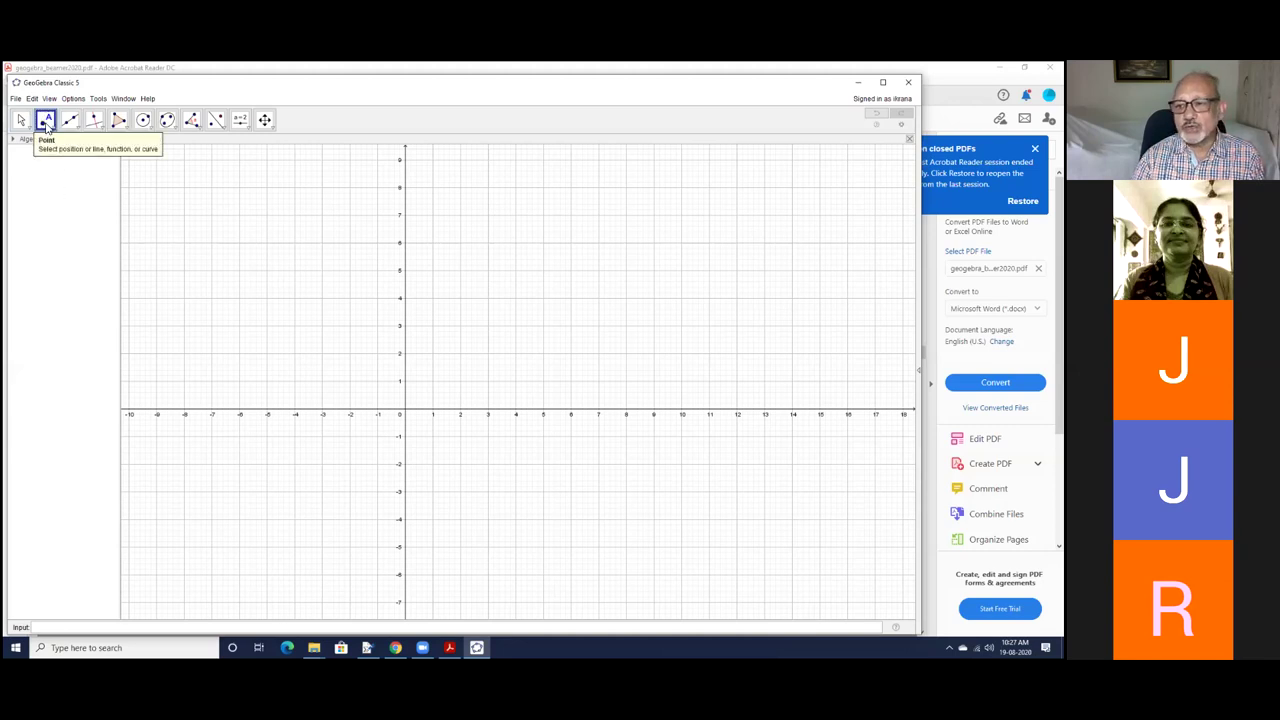
pyautogui.click(49, 128)
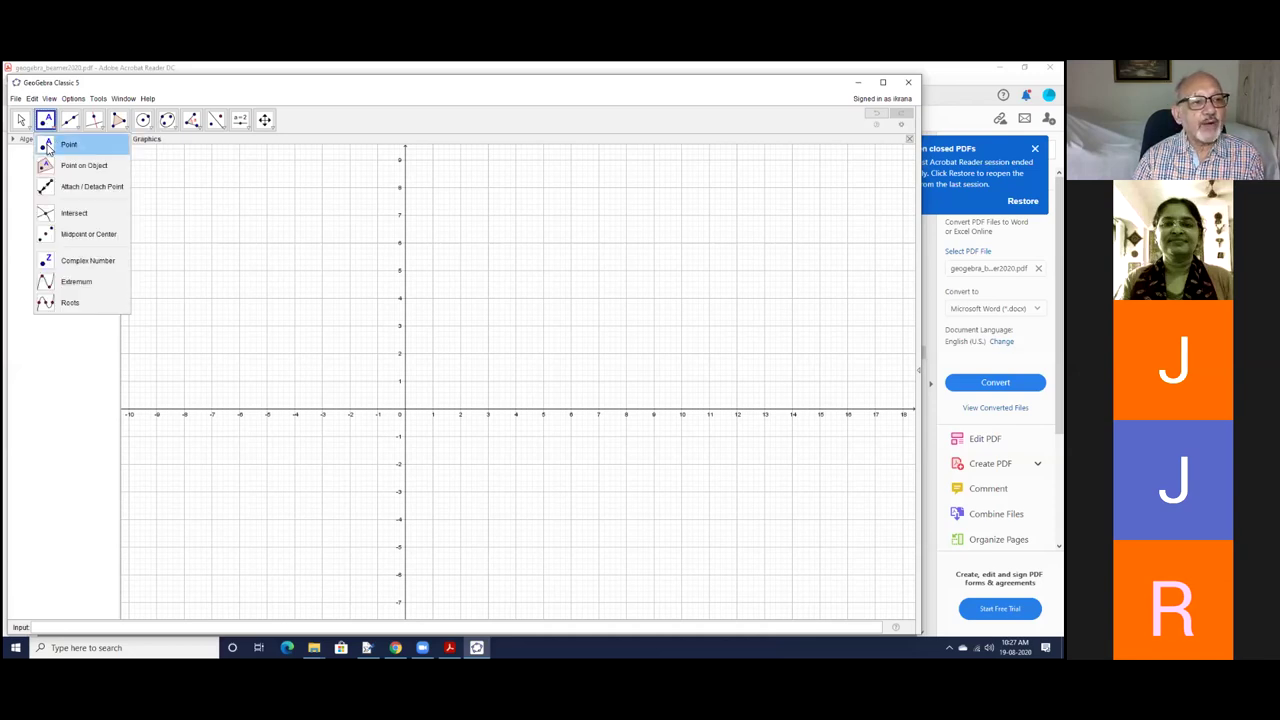
pyautogui.click(48, 146)
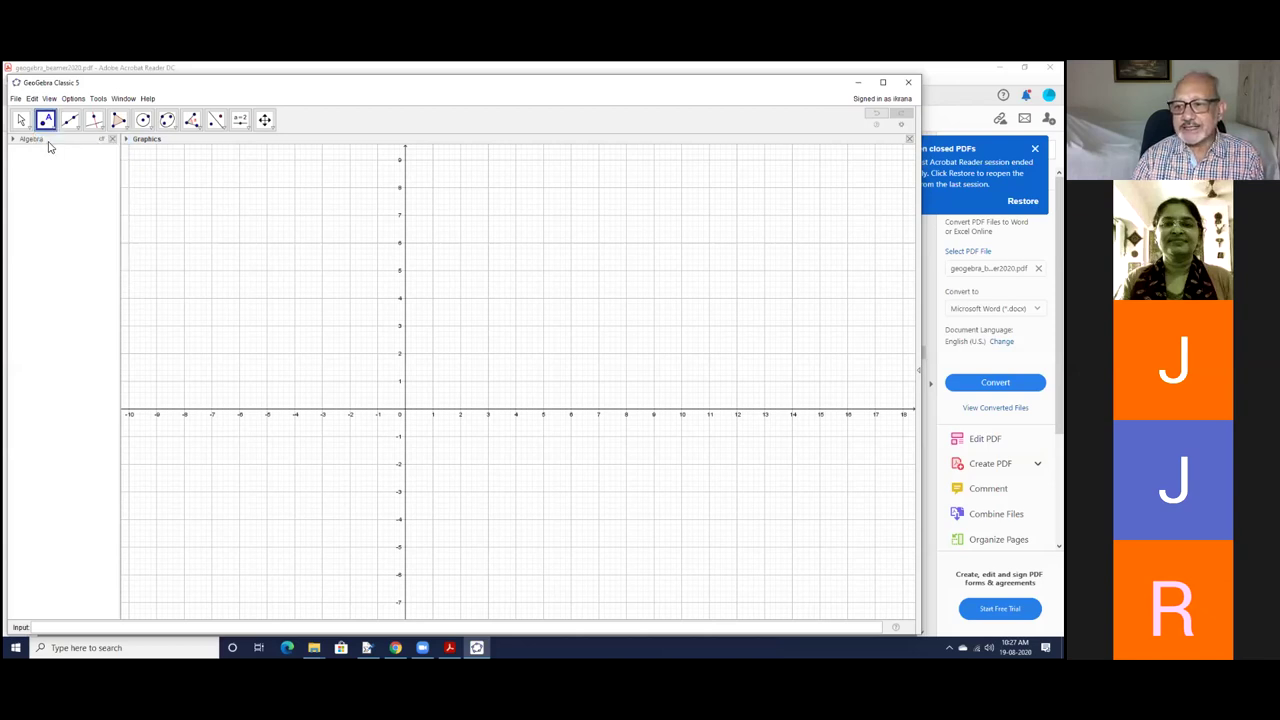
pyautogui.click(317, 248)
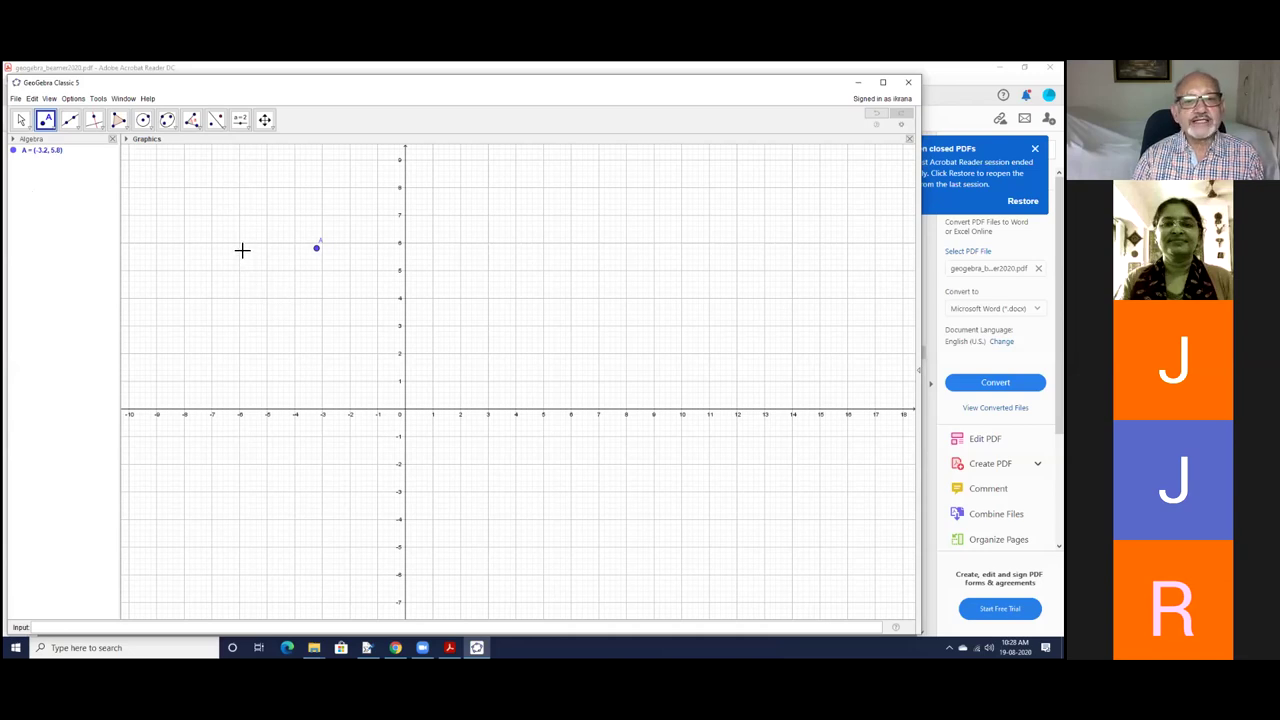
# Move point A around the graphics view, through the origin, and leave it at about (1.94, 3.4)
pyautogui.click(20, 120)
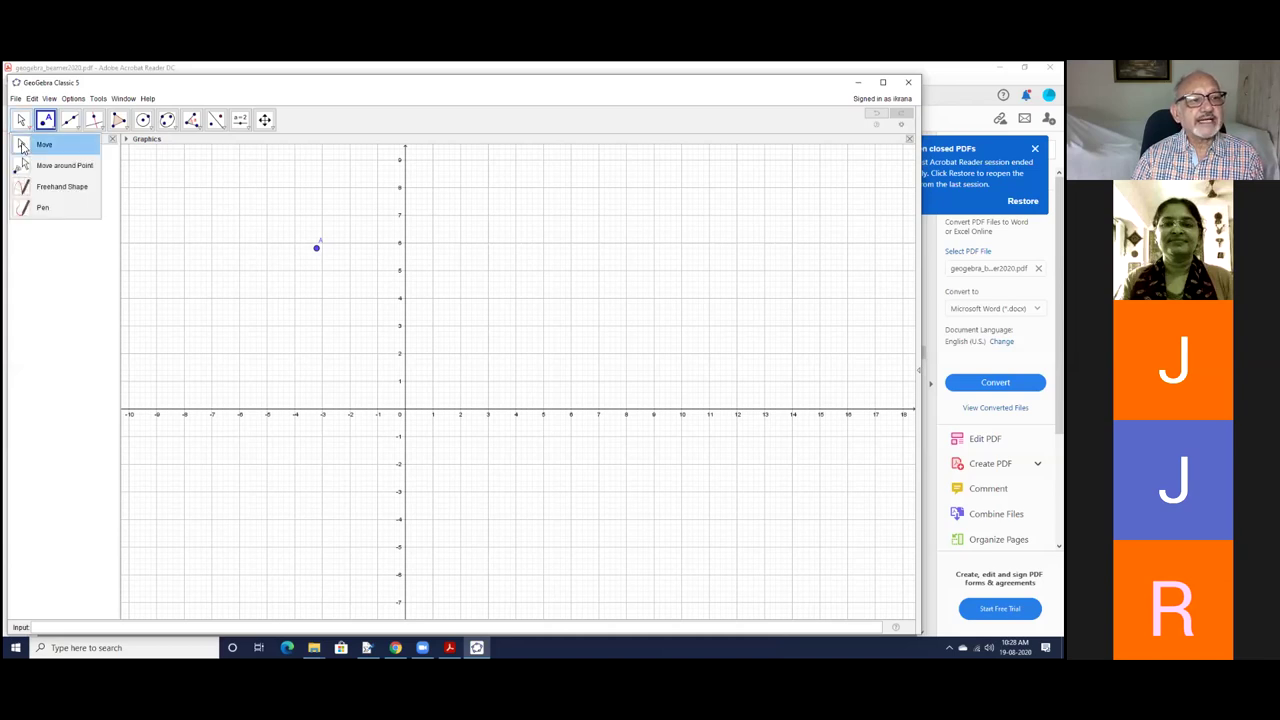
pyautogui.click(22, 146)
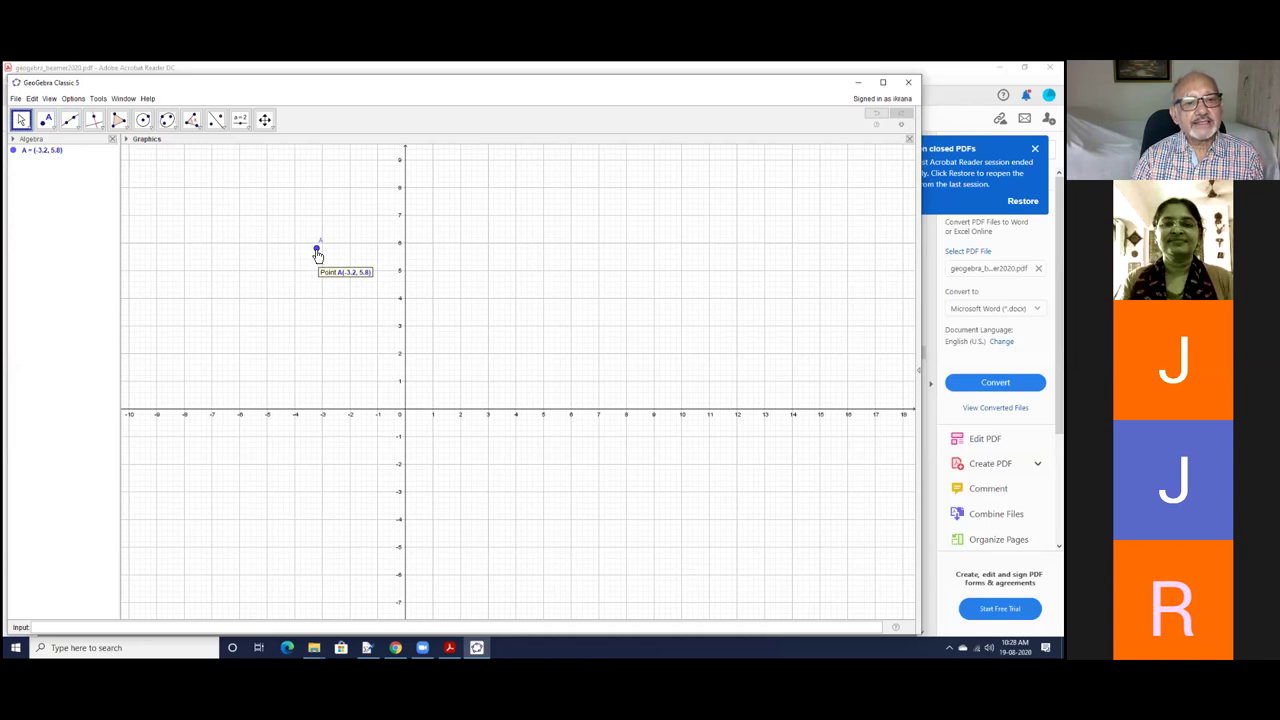
pyautogui.moveTo(318, 255); pyautogui.dragTo(301, 291)
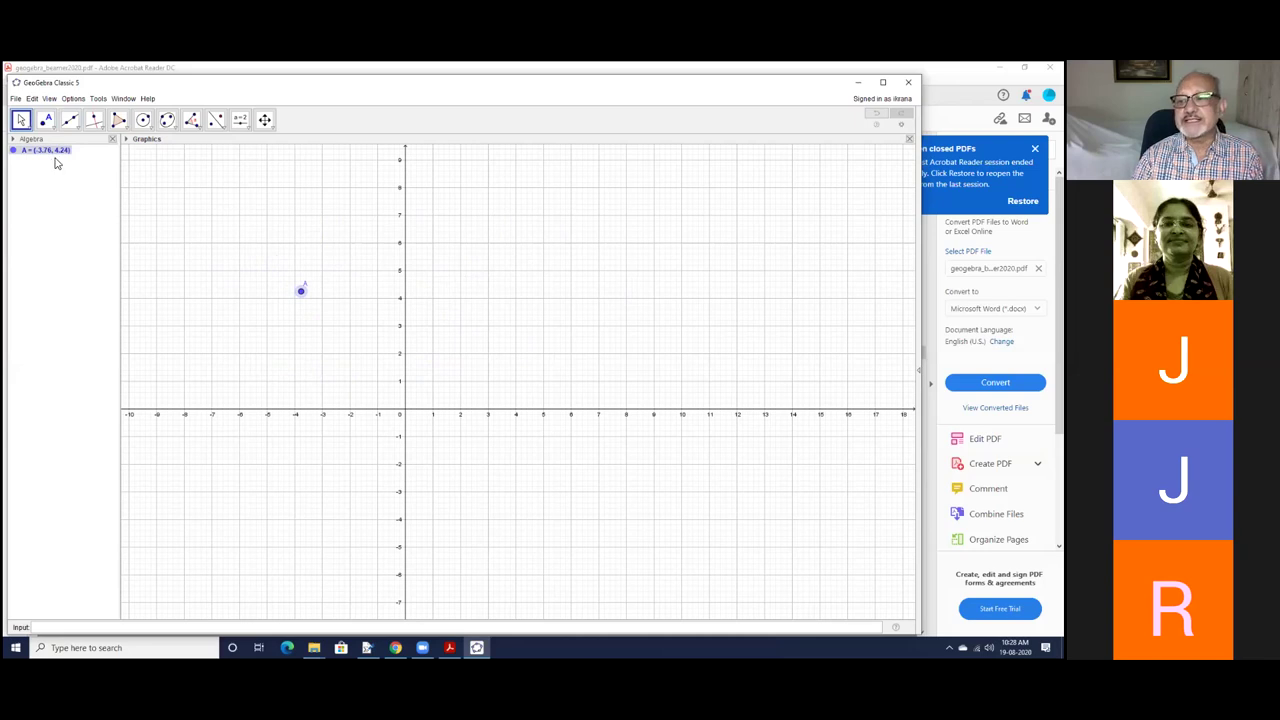
pyautogui.moveTo(300, 292); pyautogui.dragTo(505, 281)
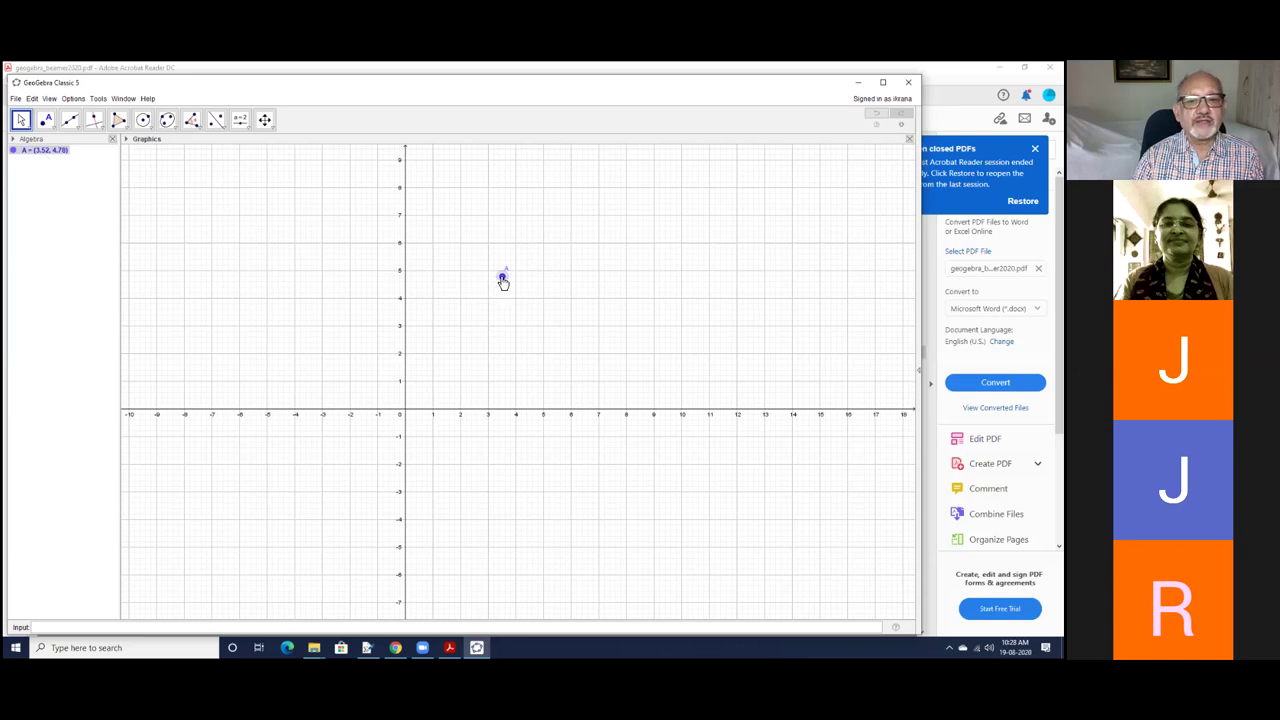
pyautogui.moveTo(503, 281); pyautogui.dragTo(406, 412)
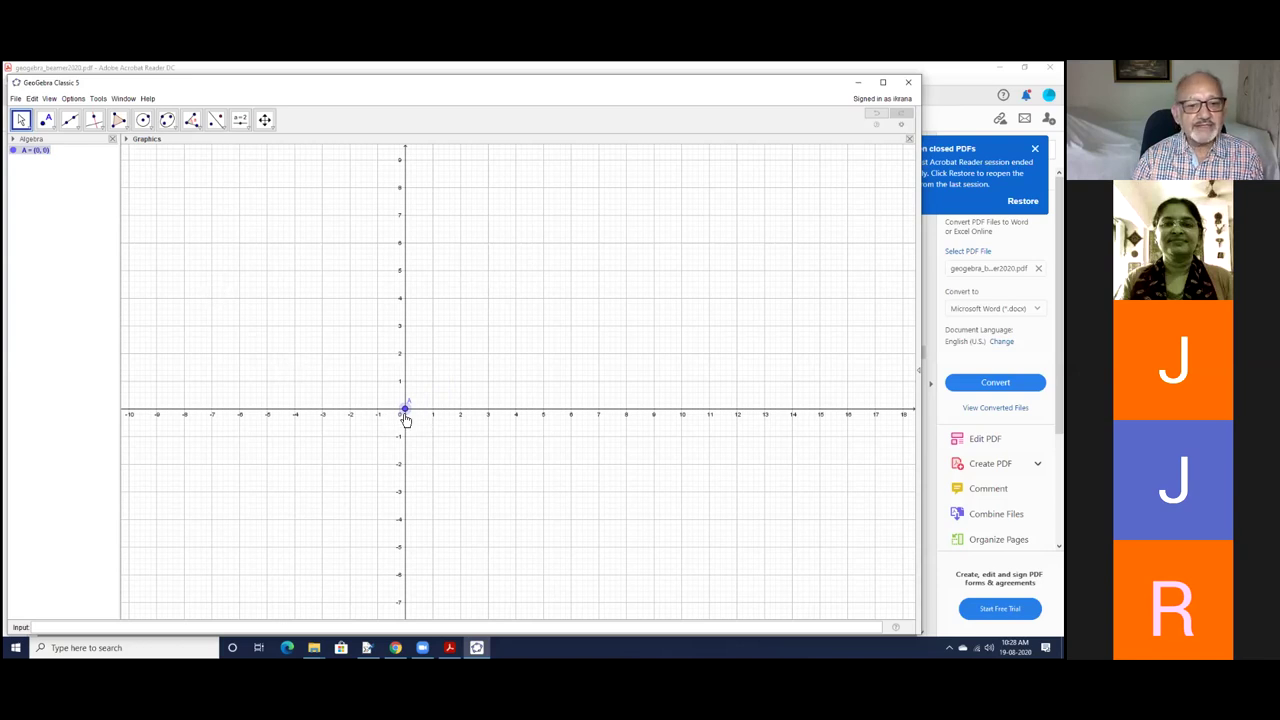
pyautogui.moveTo(405, 412); pyautogui.dragTo(458, 314)
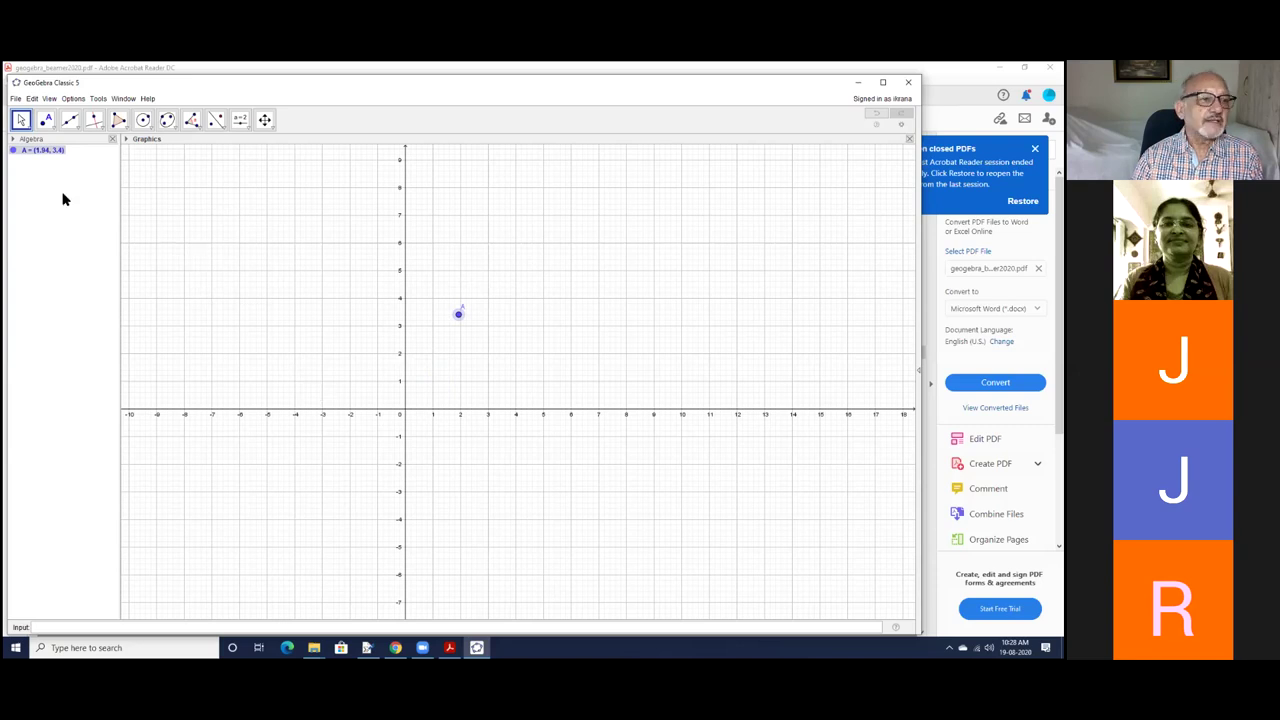
# Place a second free point level with point A, at about (9.36, 3.4)
pyautogui.click(55, 128)
pyautogui.click(46, 143)
pyautogui.click(664, 315)
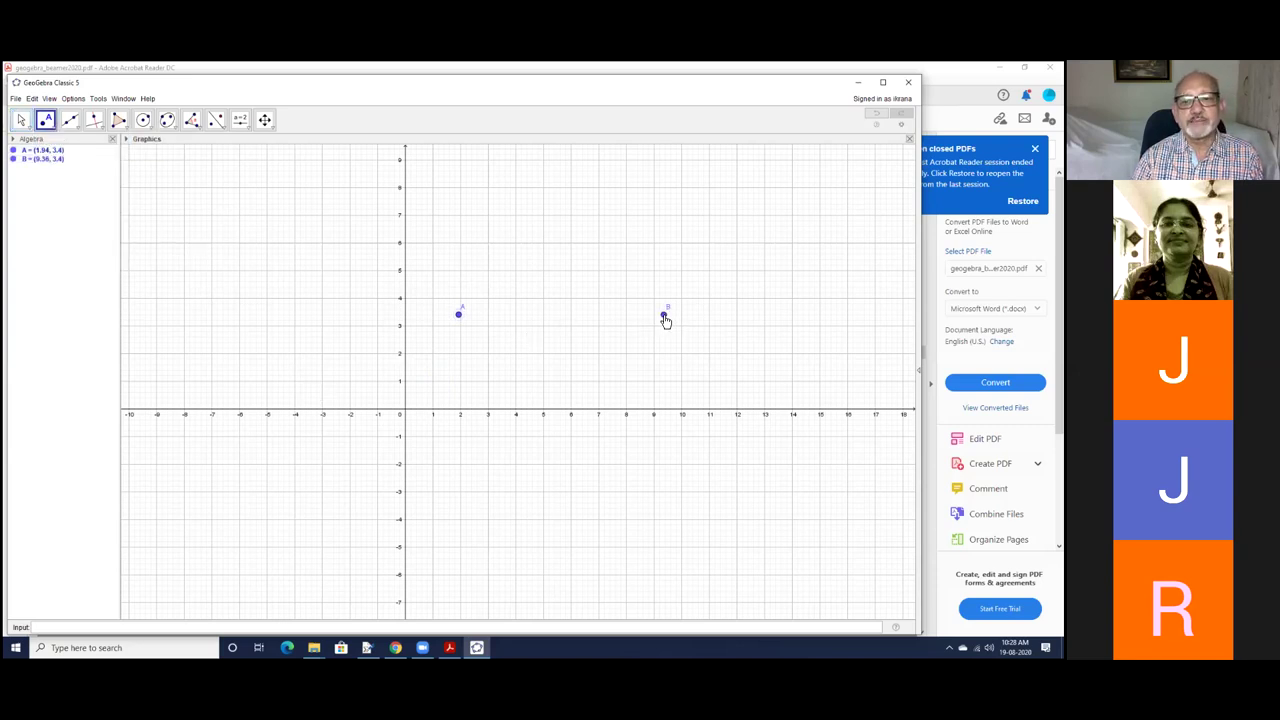
# Construct the midpoint of points A and B with the Midpoint or Center tool
pyautogui.click(53, 130)
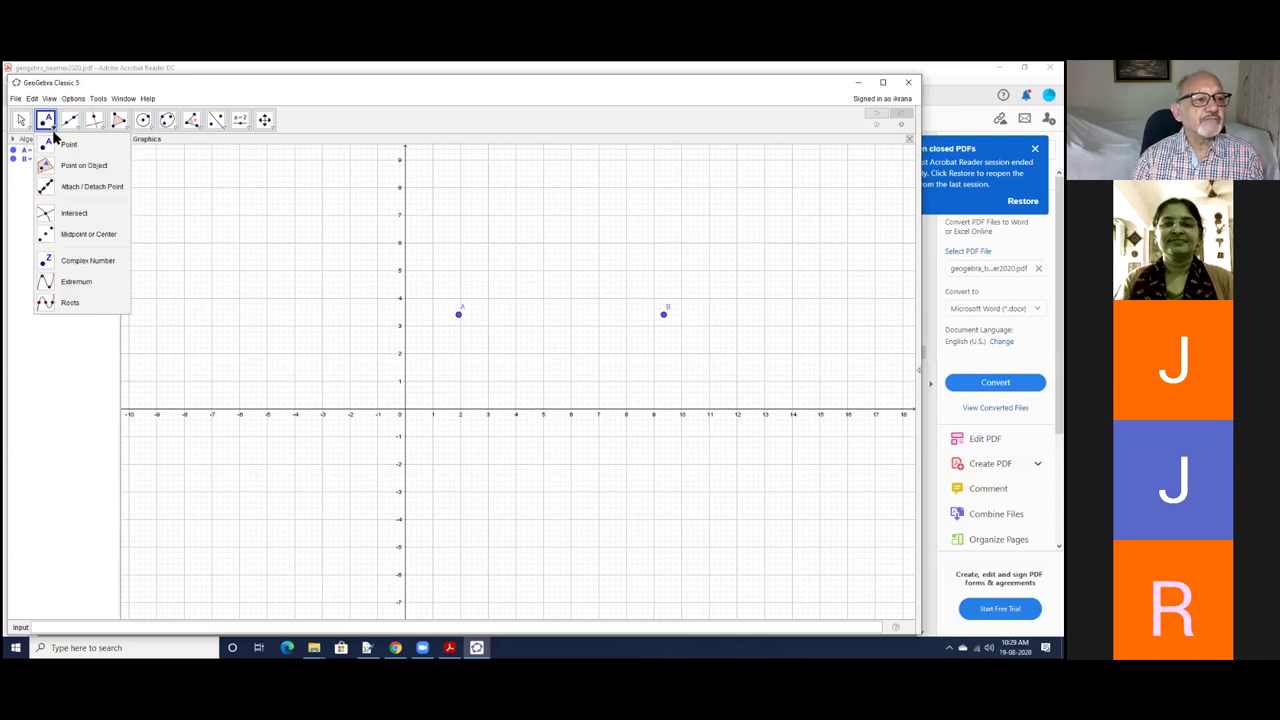
pyautogui.click(70, 238)
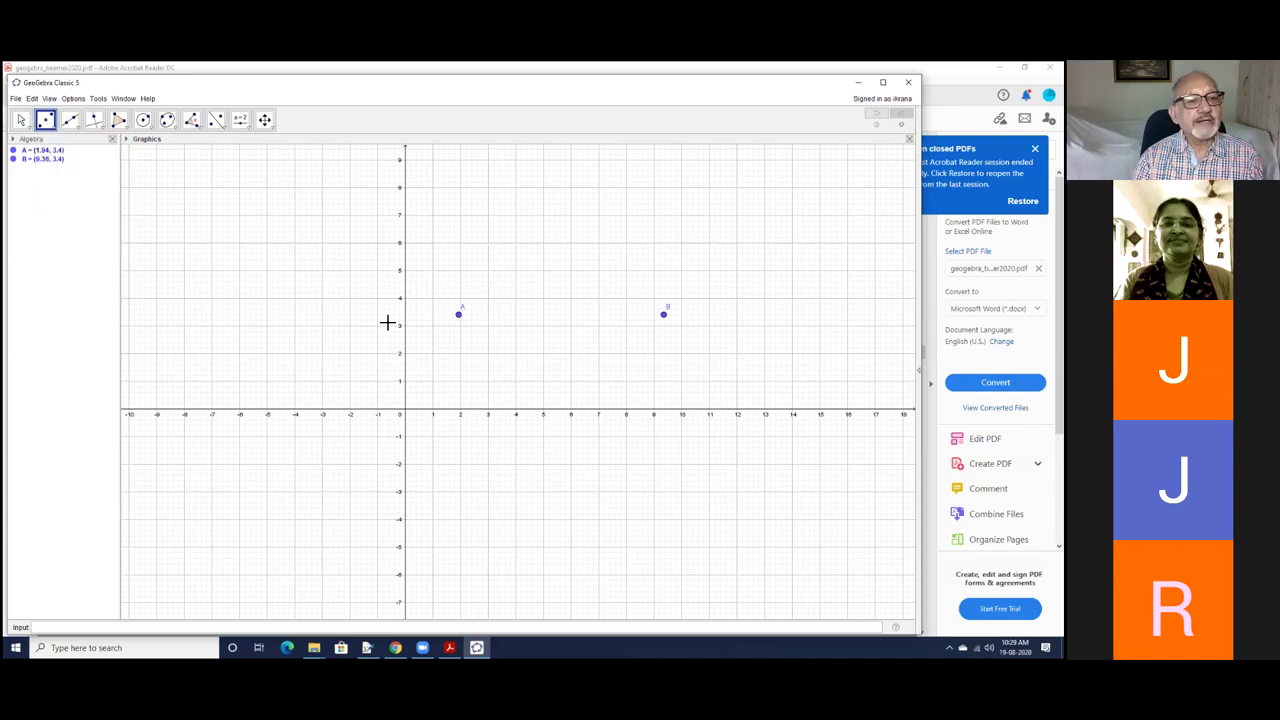
pyautogui.click(459, 315)
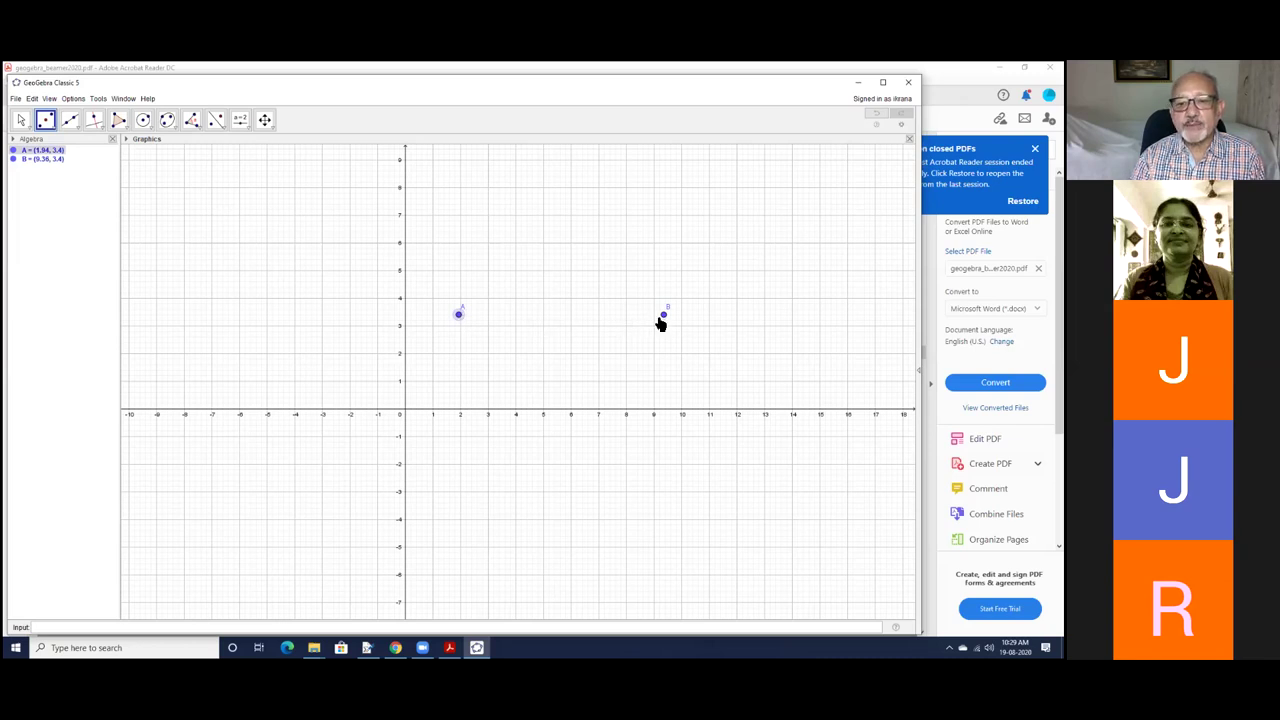
pyautogui.click(664, 316)
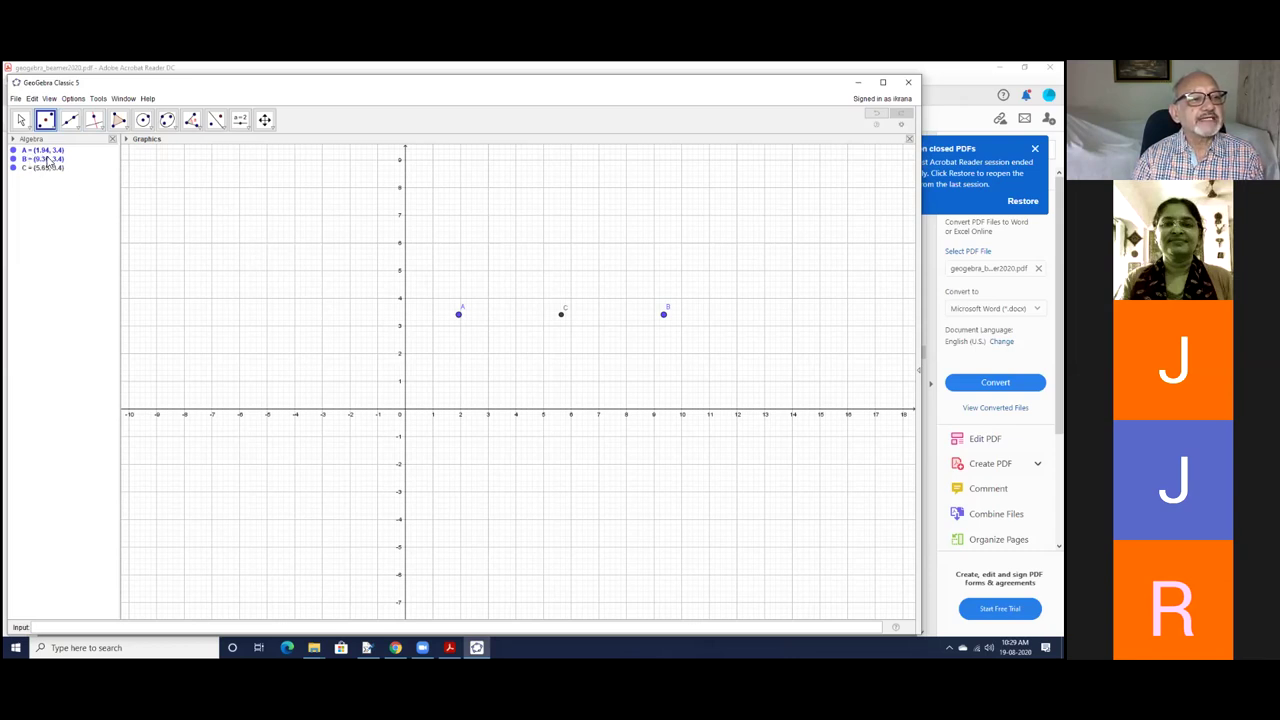
# Set the interface font size to 18 pt
pyautogui.click(73, 99)
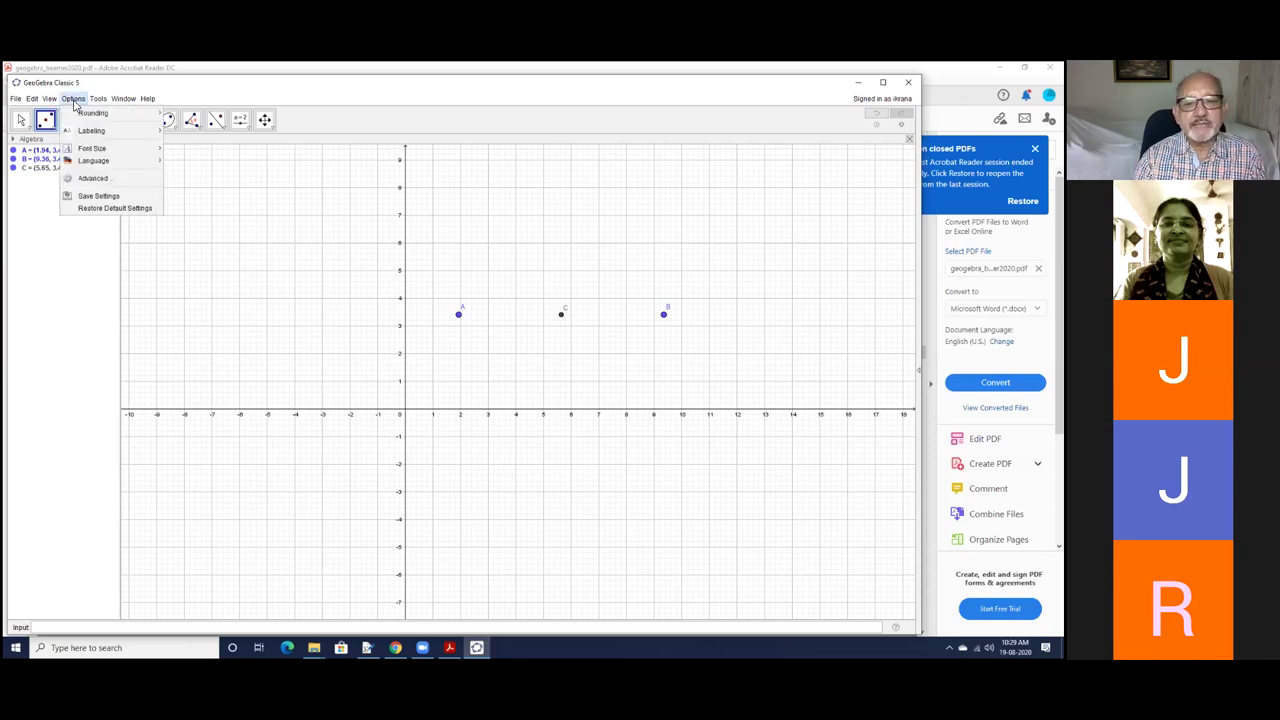
pyautogui.moveTo(100, 150)
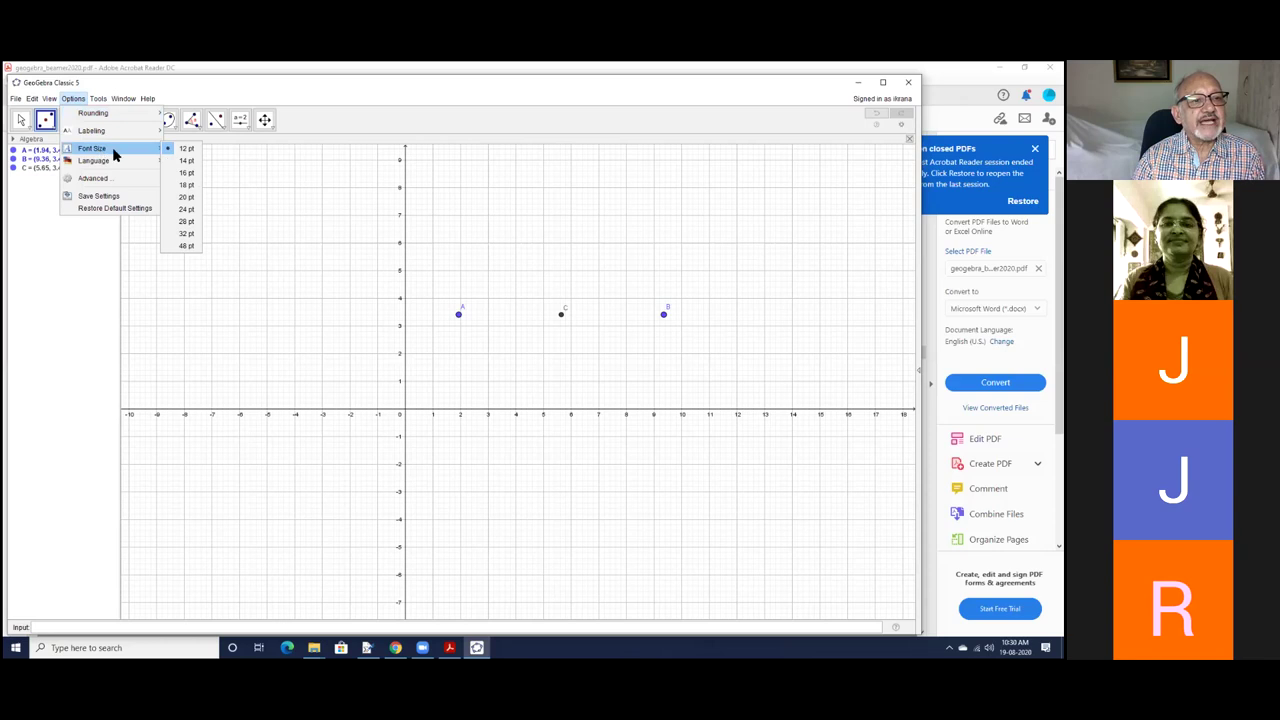
pyautogui.click(176, 184)
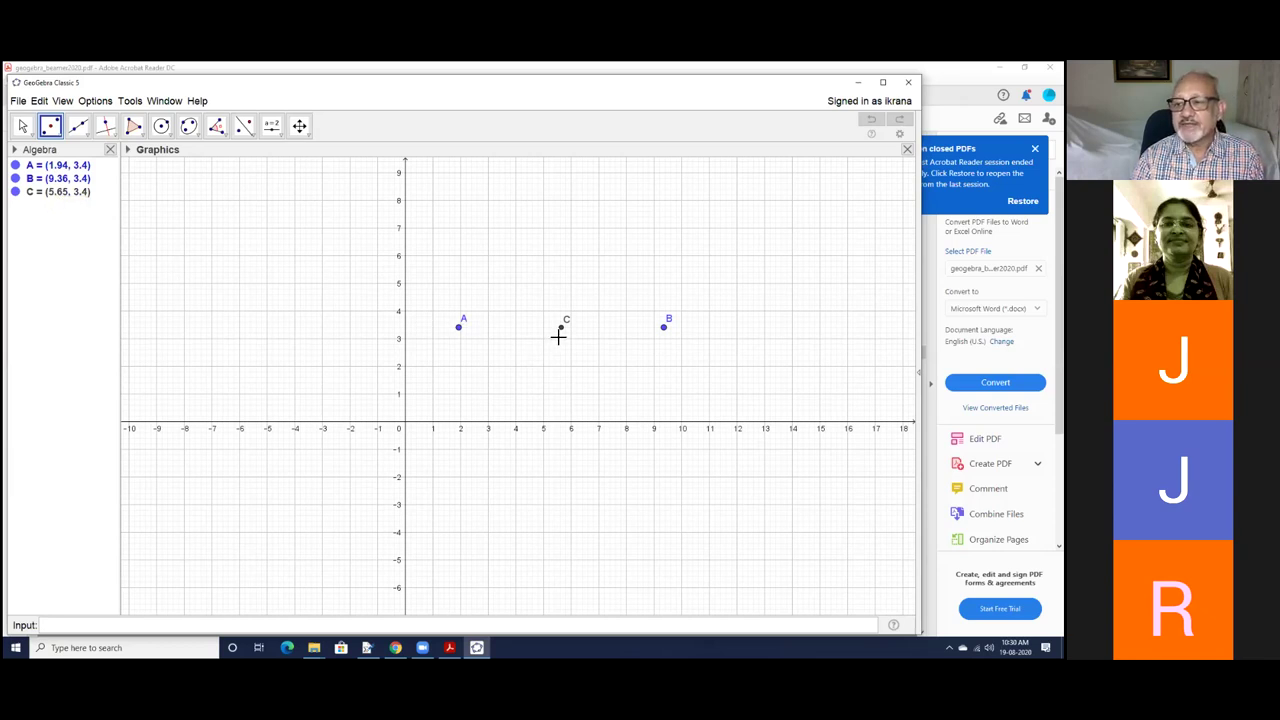
# Move point A to (-2, 3) and point B to about (8.74, 3.36)
pyautogui.click(25, 128)
pyautogui.click(27, 132)
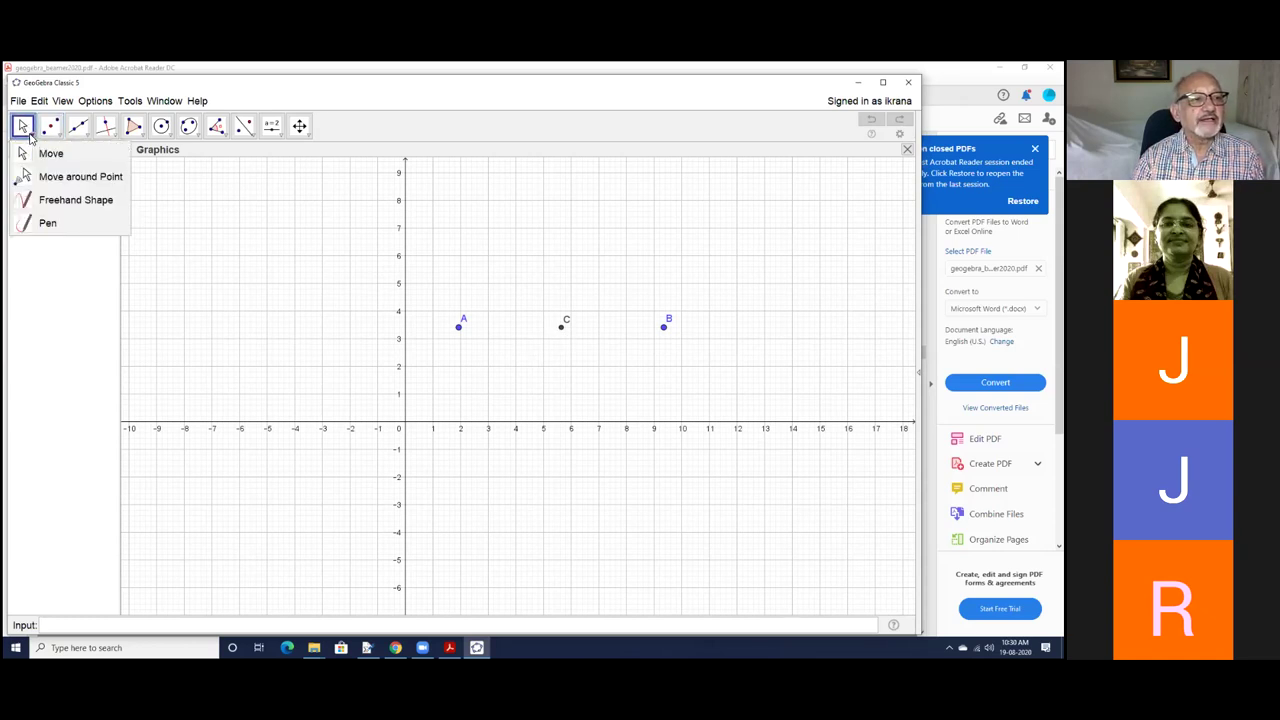
pyautogui.click(24, 157)
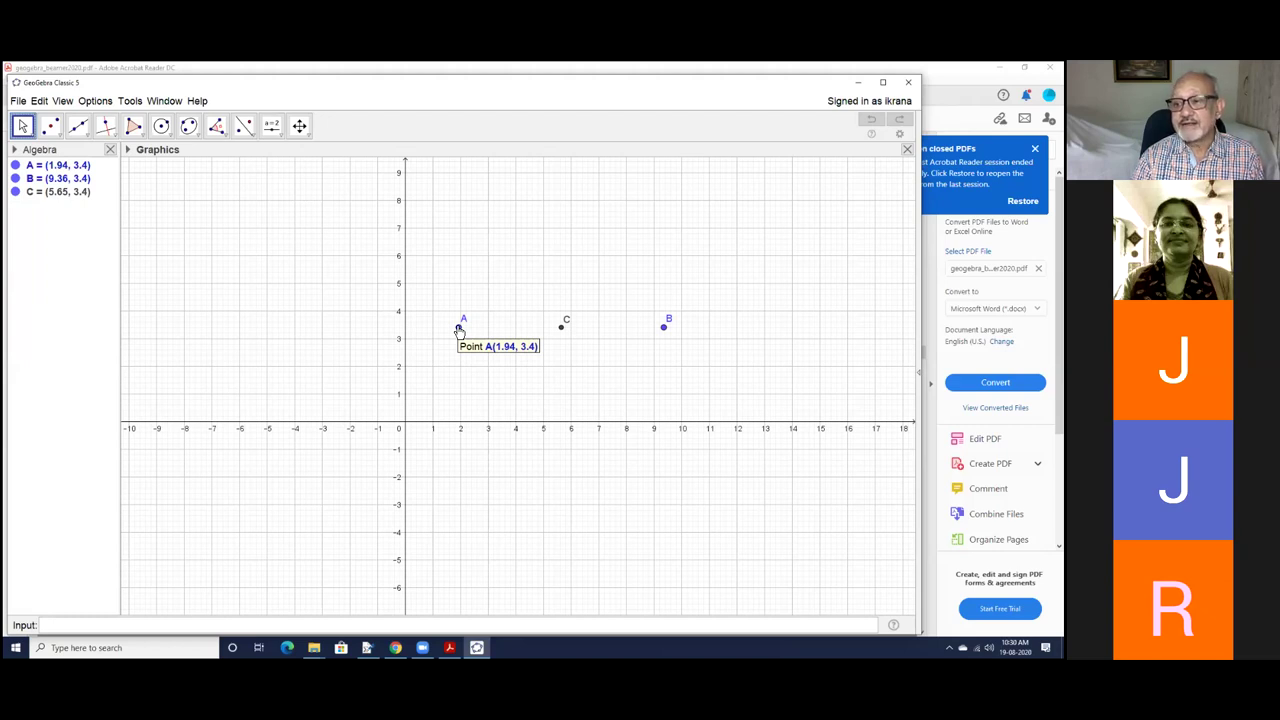
pyautogui.moveTo(458, 330); pyautogui.dragTo(300, 333)
pyautogui.moveTo(289, 333); pyautogui.dragTo(350, 338)
pyautogui.moveTo(665, 333)
pyautogui.mouseDown()
pyautogui.moveTo(635, 256)
pyautogui.moveTo(427, 258)
pyautogui.moveTo(423, 337)
pyautogui.moveTo(569, 371)
pyautogui.moveTo(637, 314)
pyautogui.moveTo(649, 331)
pyautogui.mouseUp()
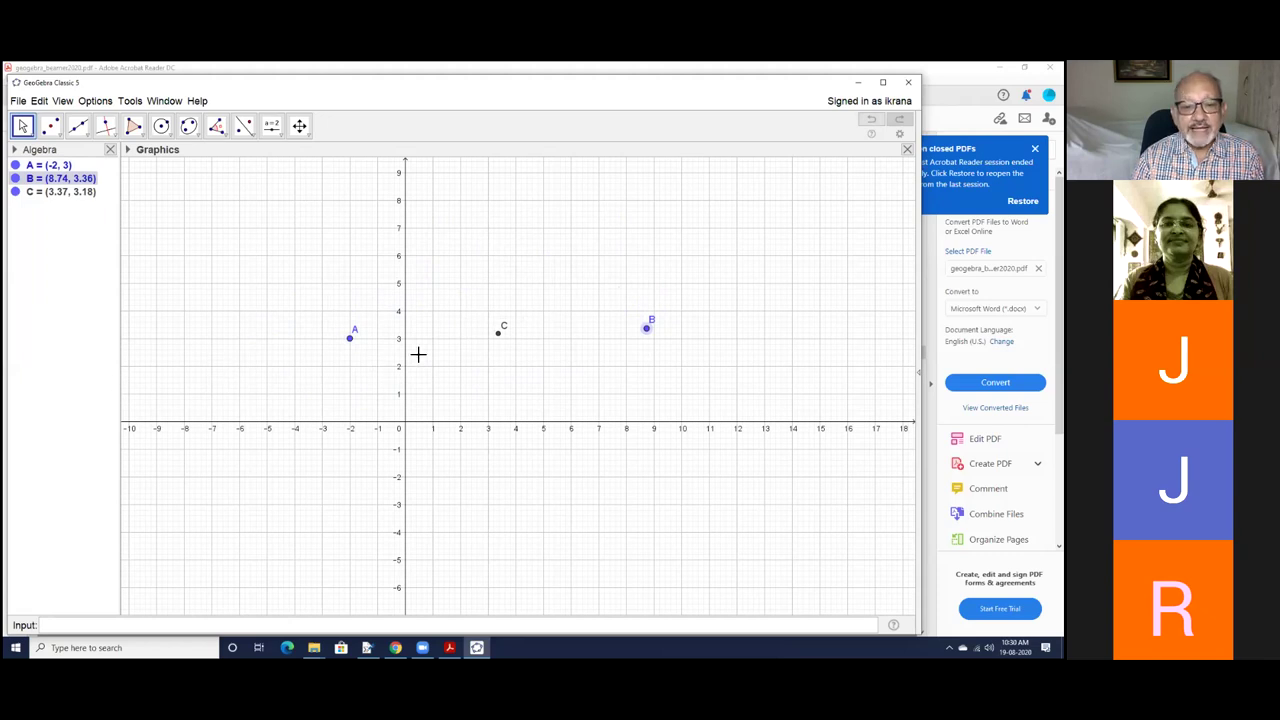
# Try to move the dependent midpoint C directly, and move point B to about (10.38, 3.06)
pyautogui.click(501, 348)
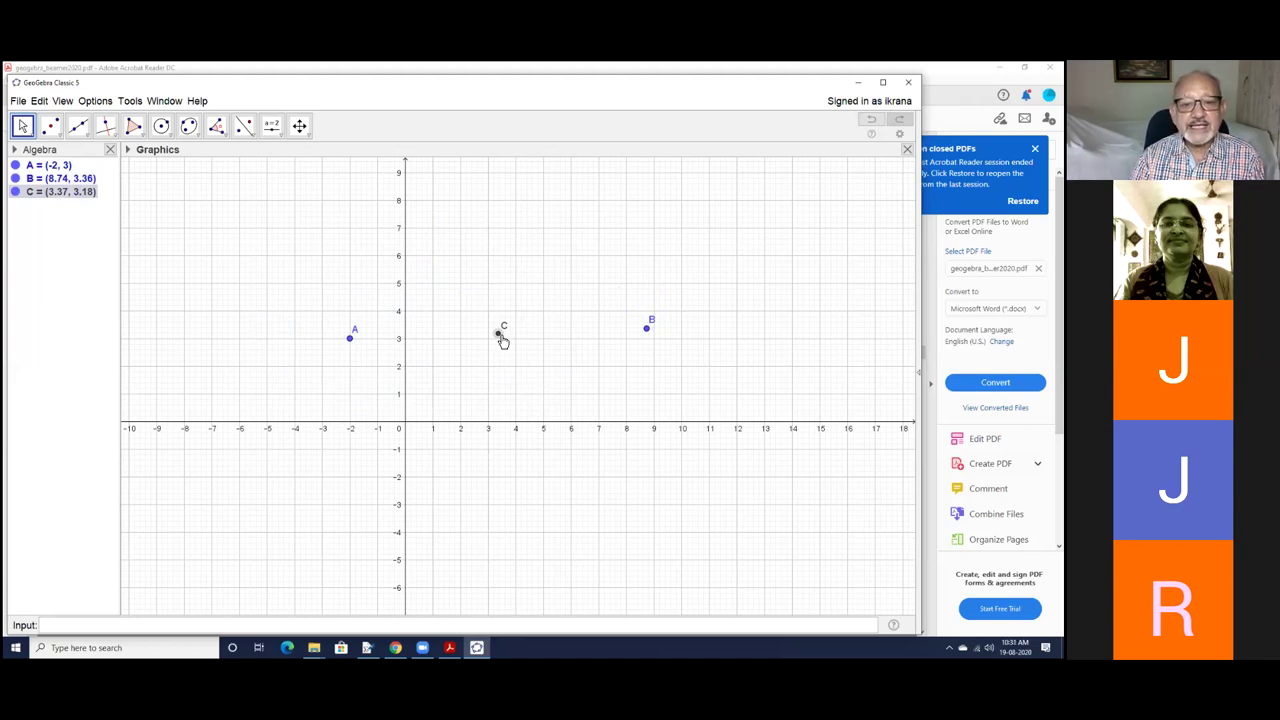
pyautogui.moveTo(502, 340)
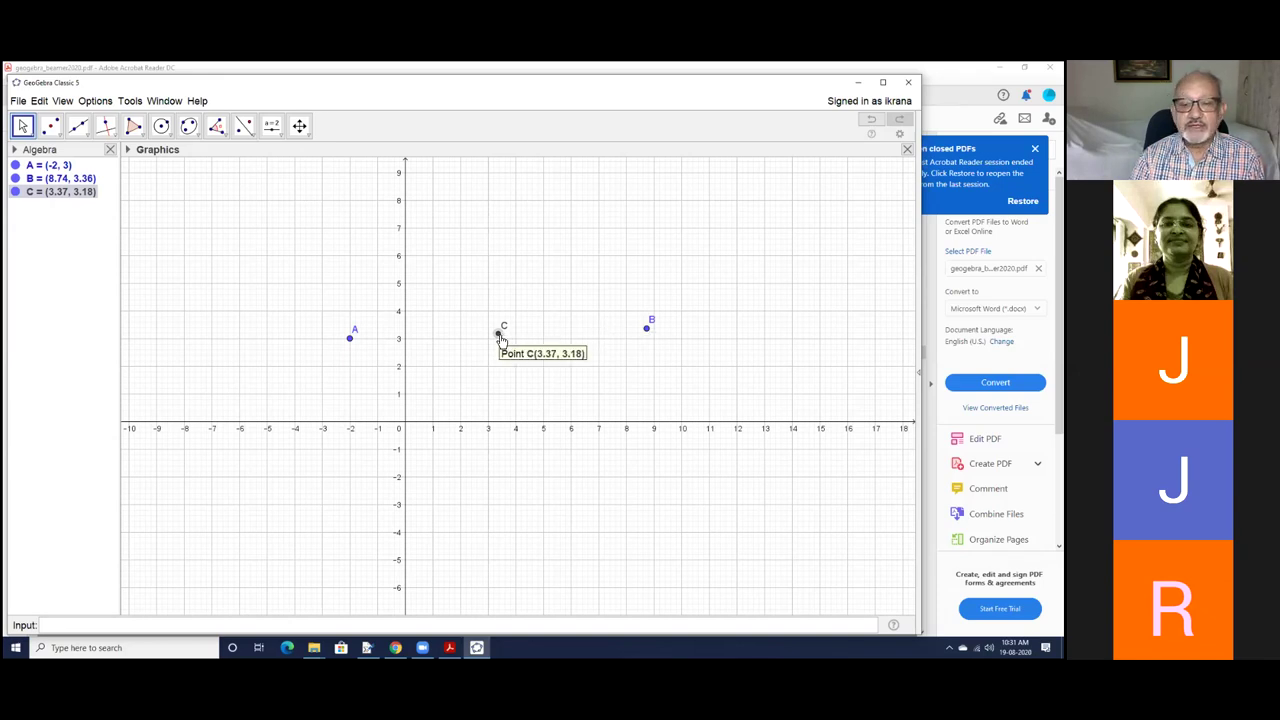
pyautogui.moveTo(647, 329); pyautogui.dragTo(658, 365)
pyautogui.moveTo(737, 367); pyautogui.dragTo(693, 342)
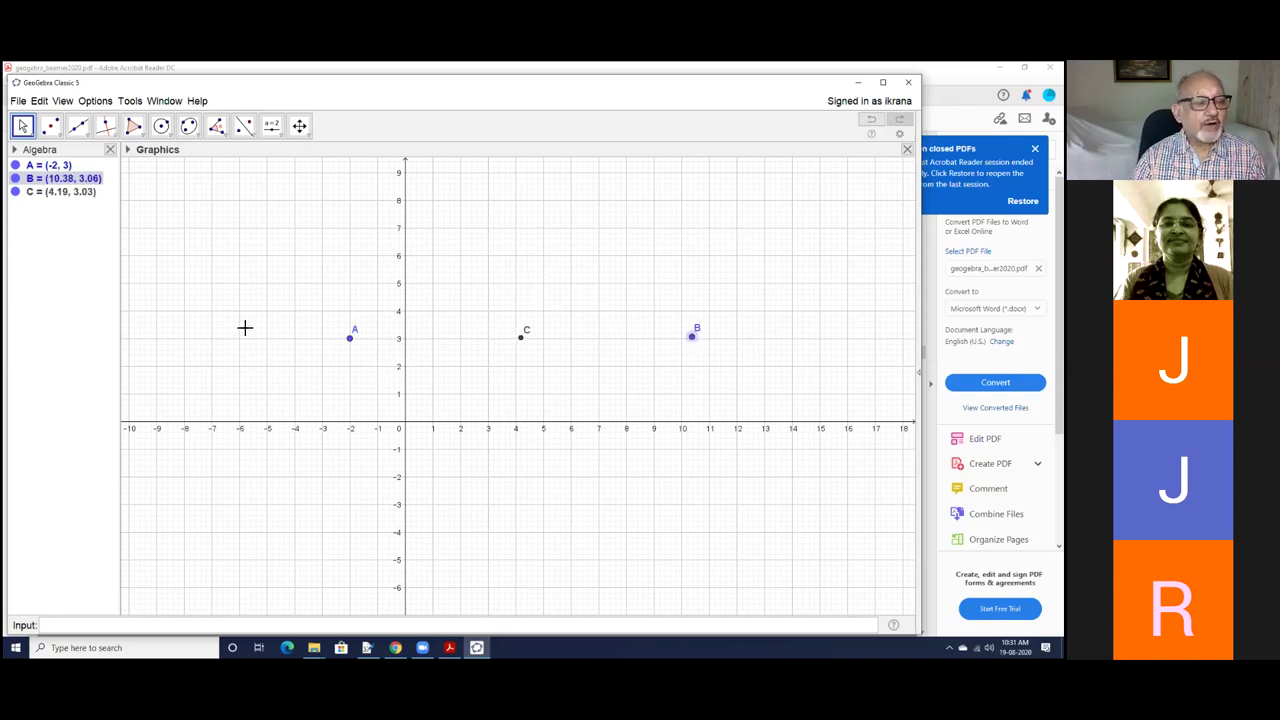
pyautogui.click(60, 136)
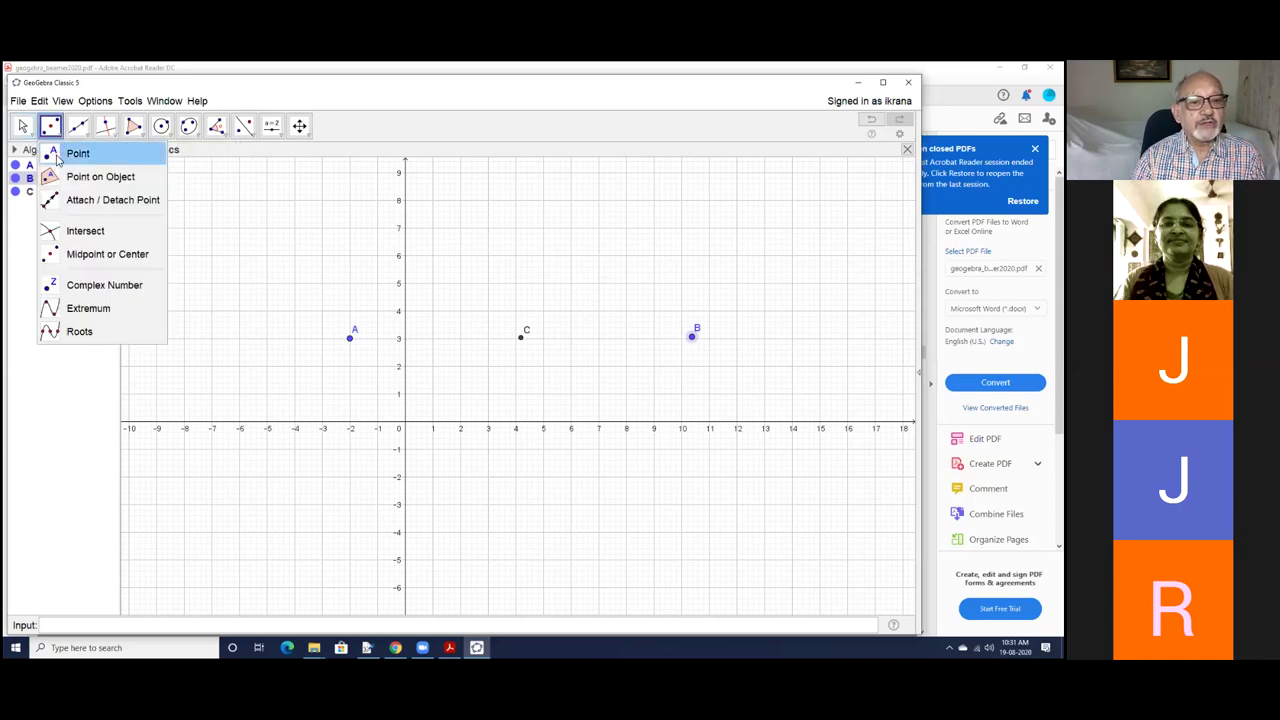
pyautogui.click(84, 388)
pyautogui.click(23, 128)
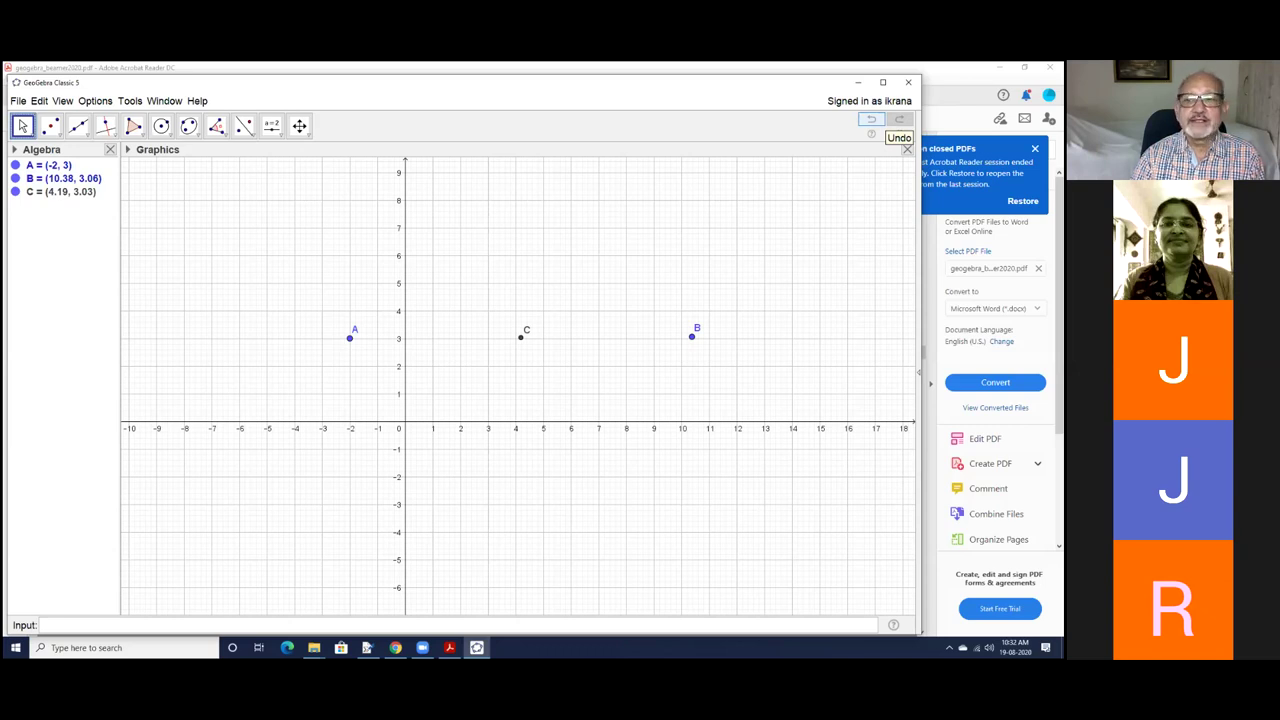
# Undo the moves of points A and B and the construction of their midpoint
pyautogui.click(871, 119)
pyautogui.click(871, 119)
pyautogui.click(871, 119)
pyautogui.click(871, 119)
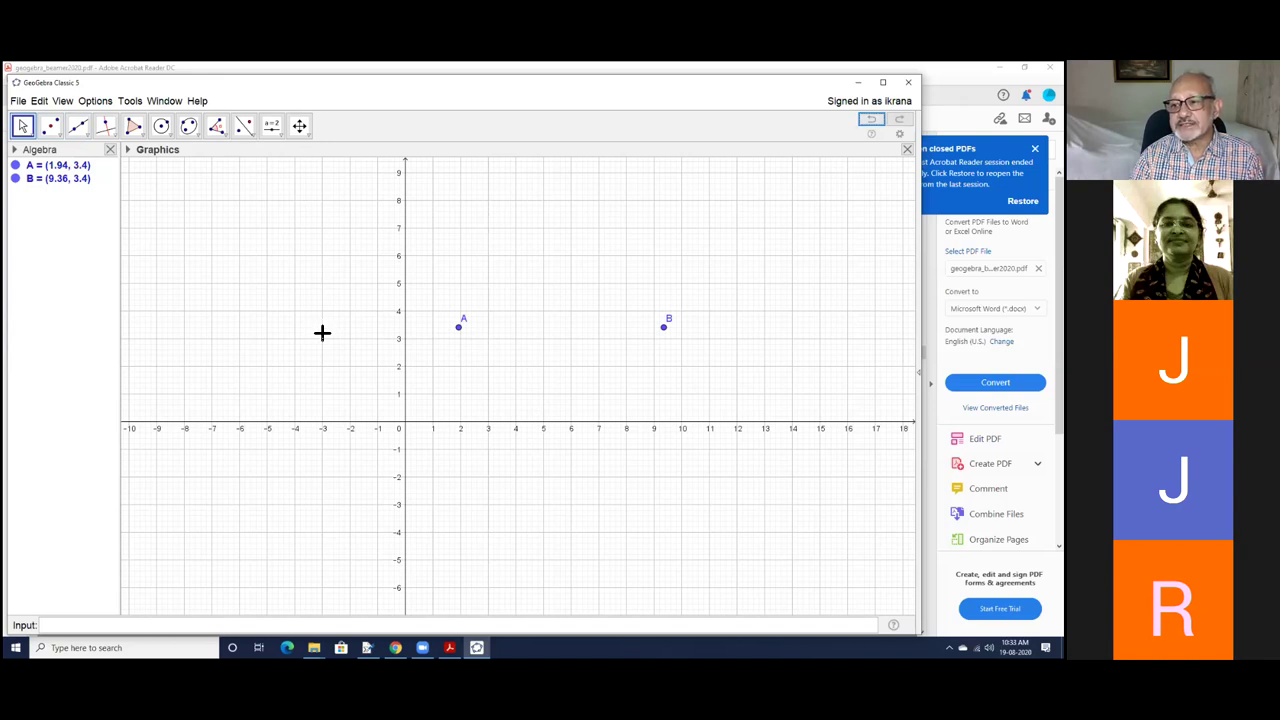
# Draw a segment from point A to point B with the Segment tool
pyautogui.click(87, 138)
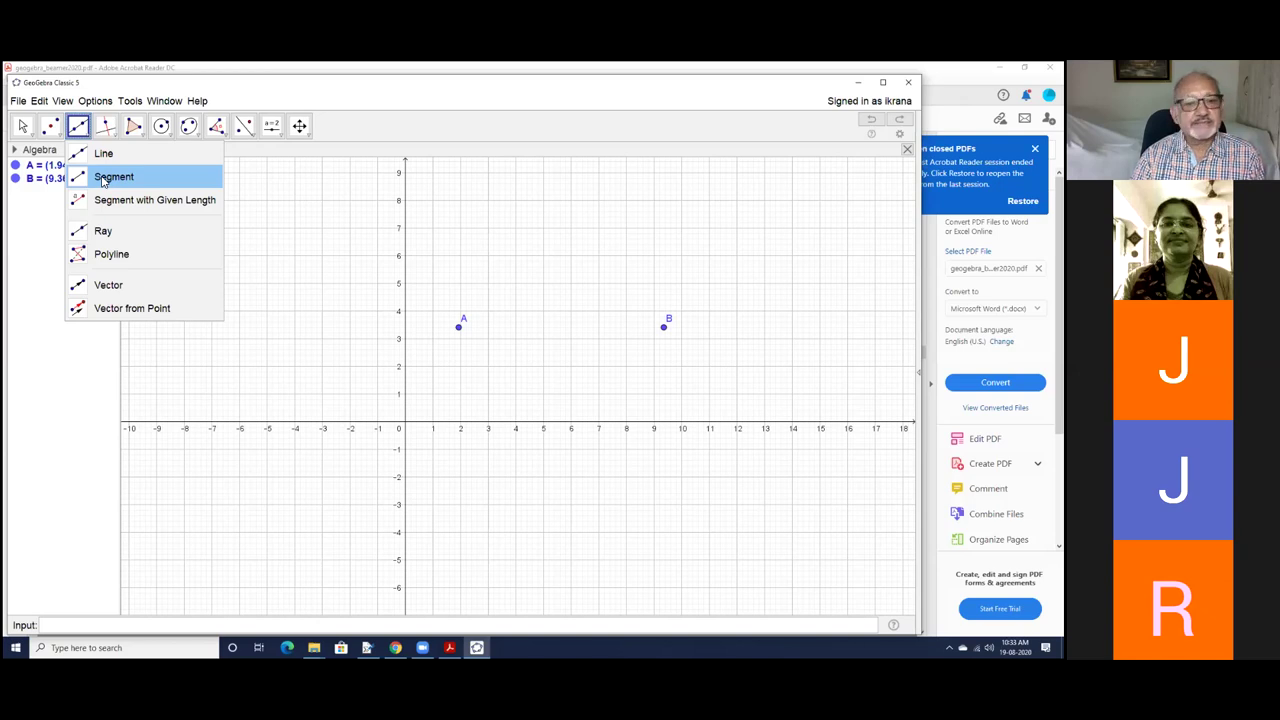
pyautogui.click(102, 178)
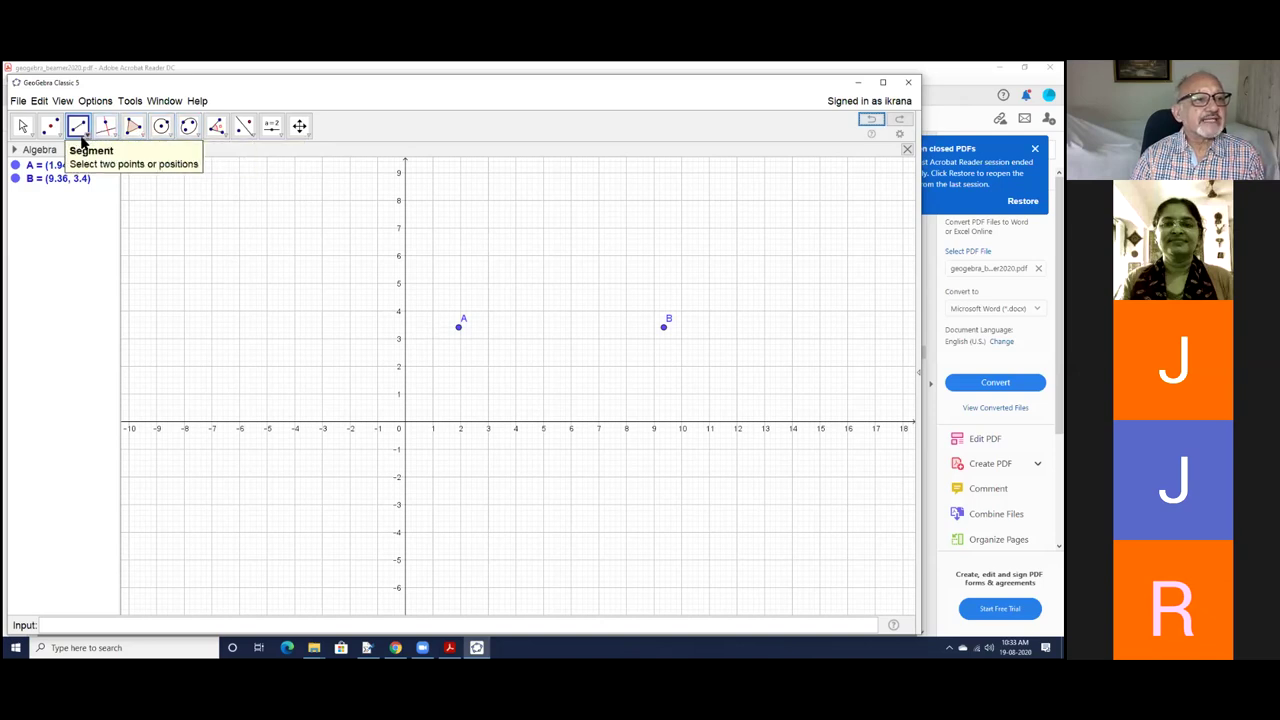
pyautogui.click(82, 131)
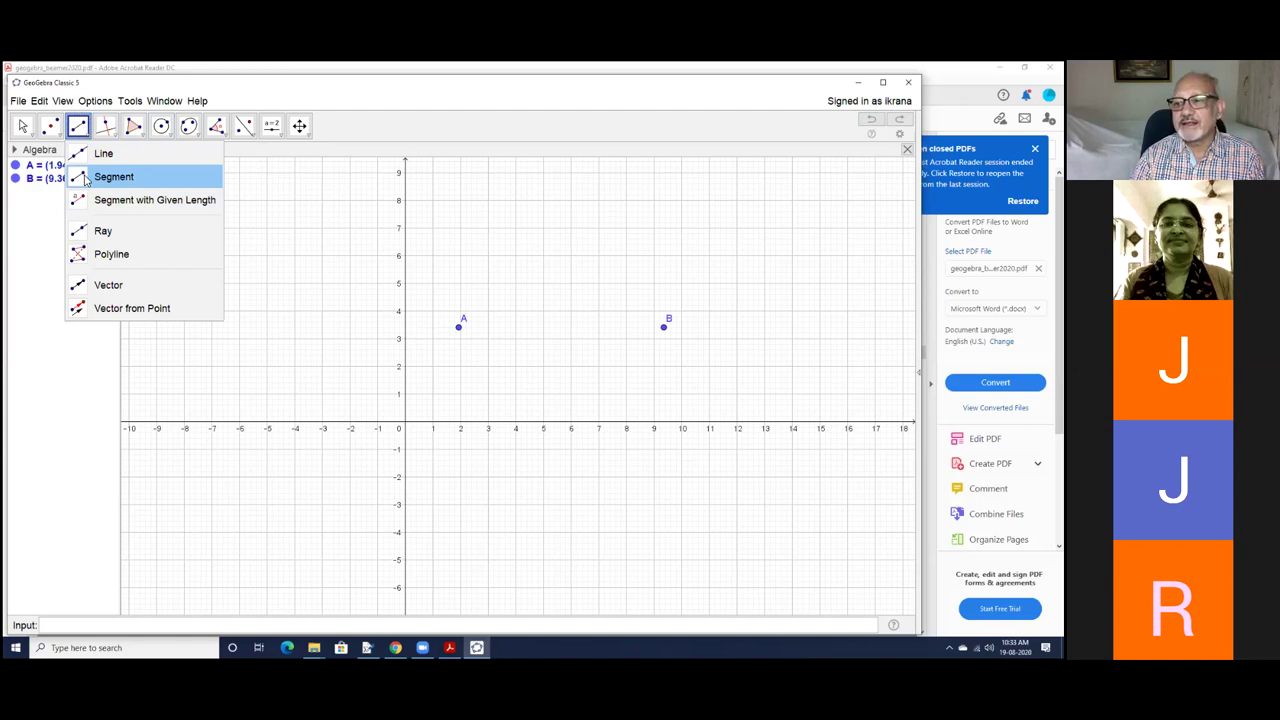
pyautogui.click(110, 184)
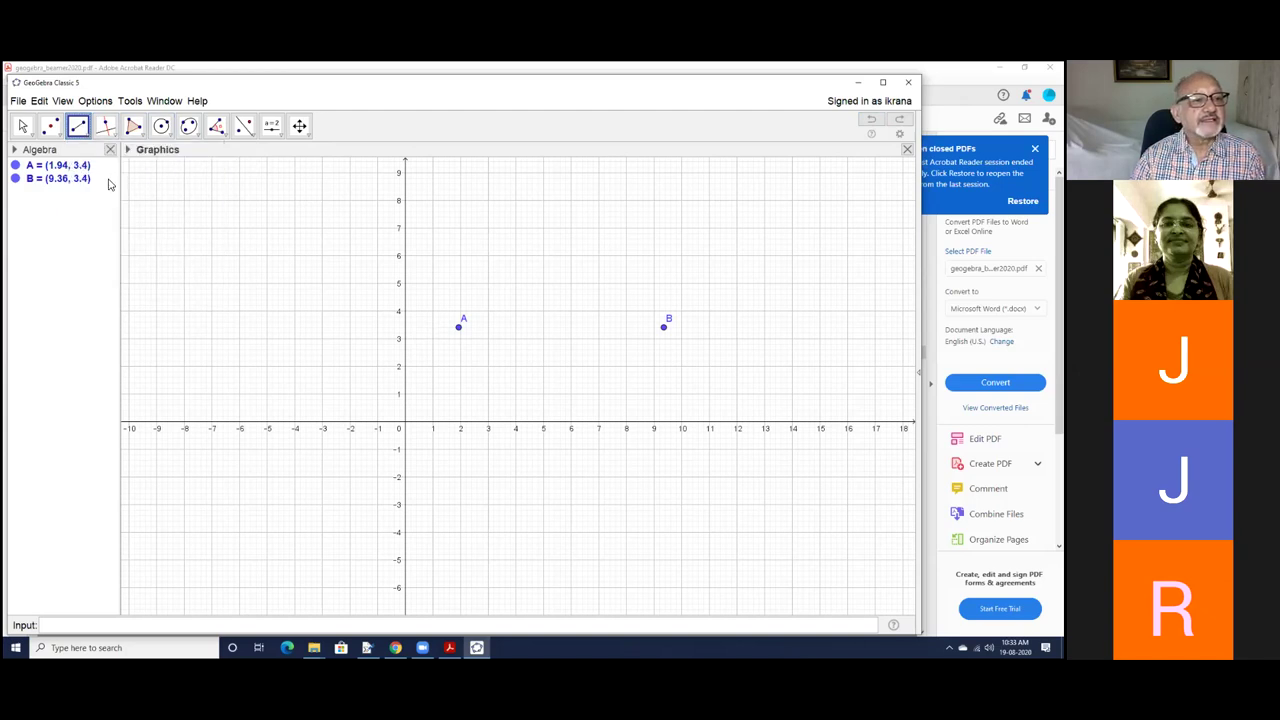
pyautogui.click(458, 327)
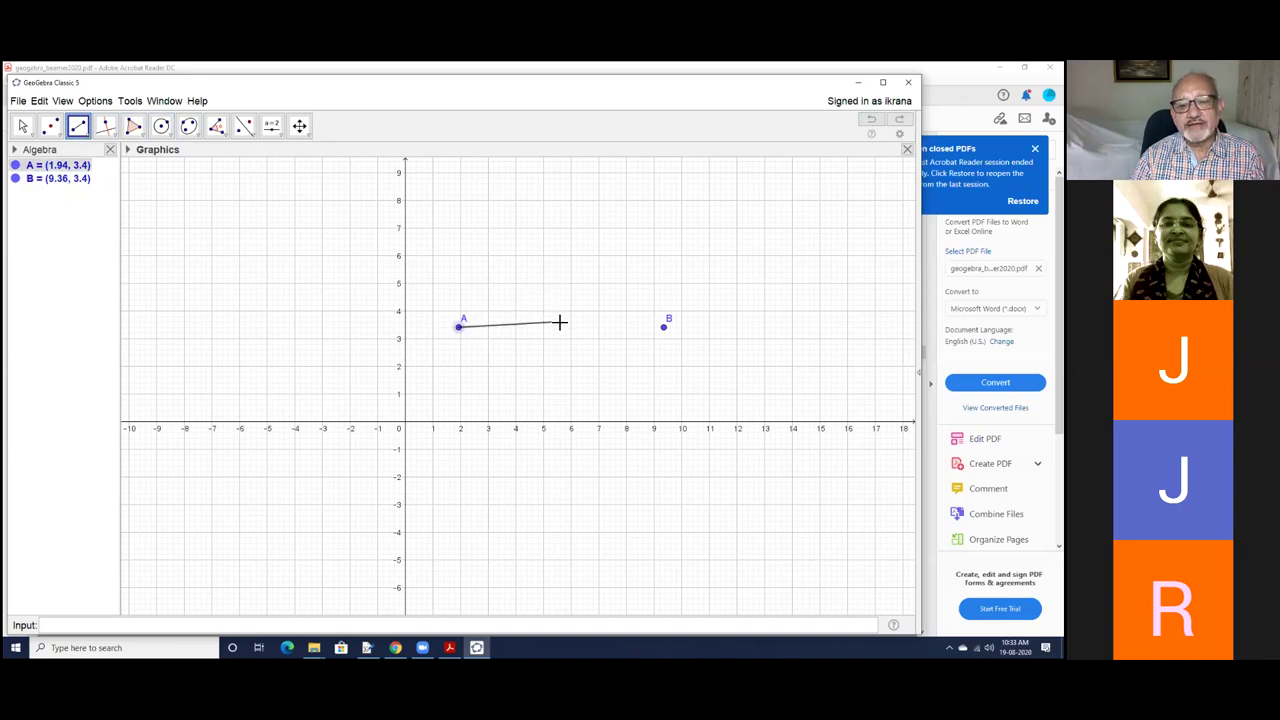
pyautogui.click(665, 331)
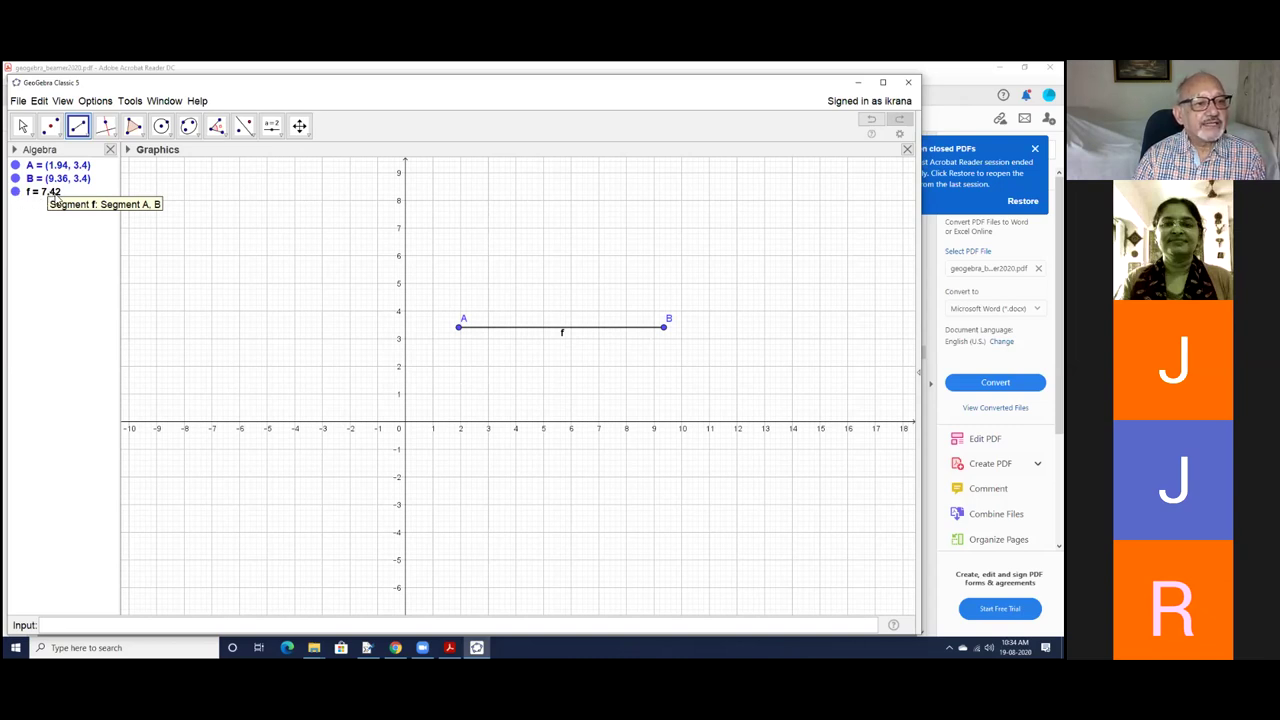
# Hide segment f in the graphics view and show it again, twice
pyautogui.rightClick(38, 194)
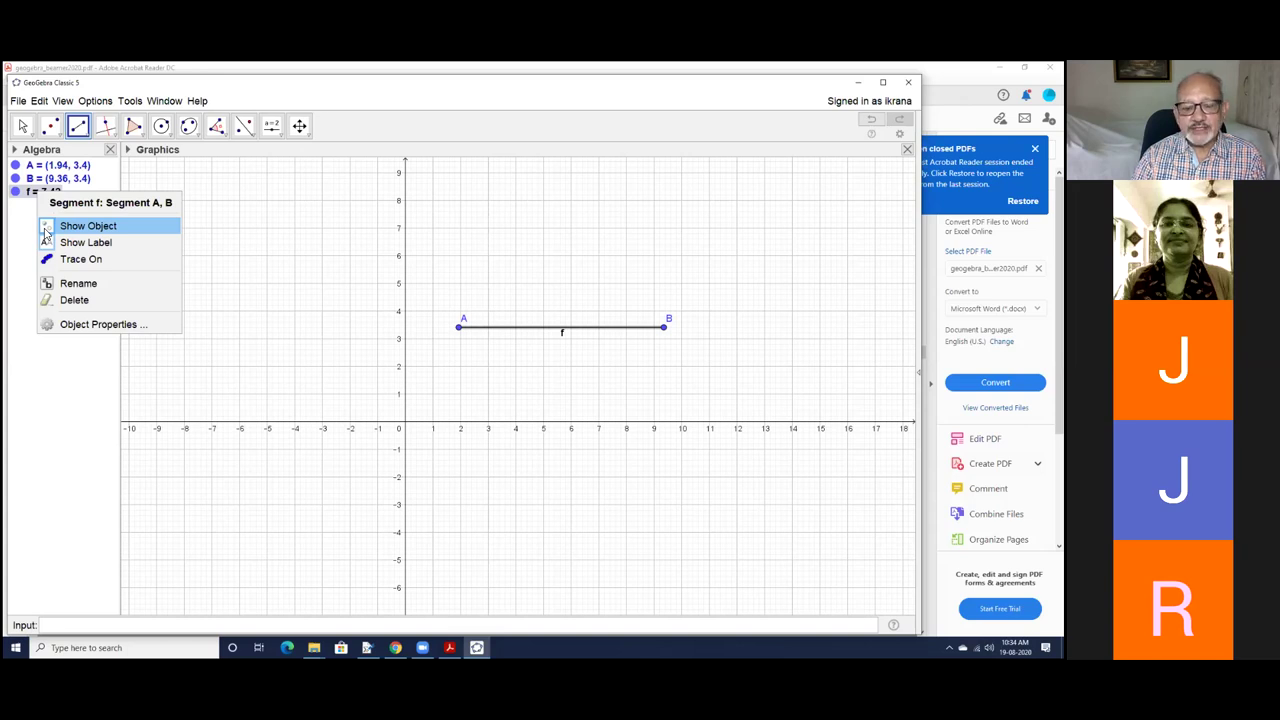
pyautogui.click(88, 226)
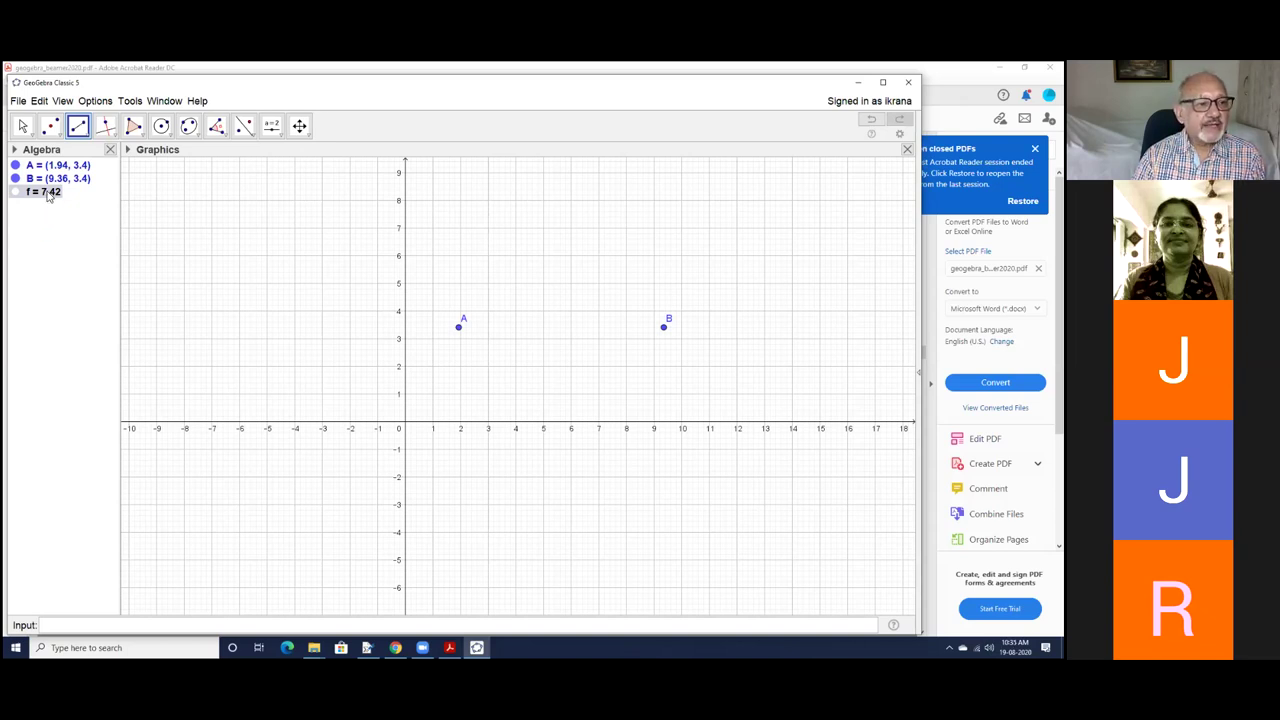
pyautogui.rightClick(45, 191)
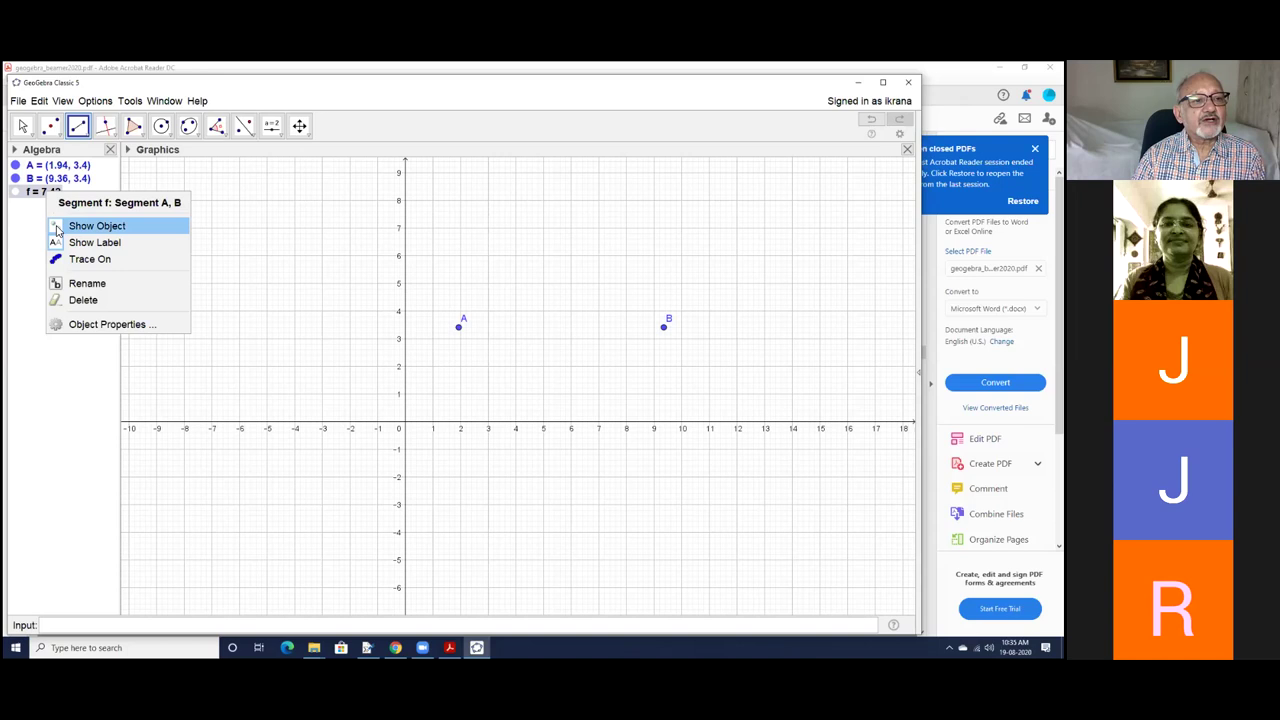
pyautogui.click(57, 228)
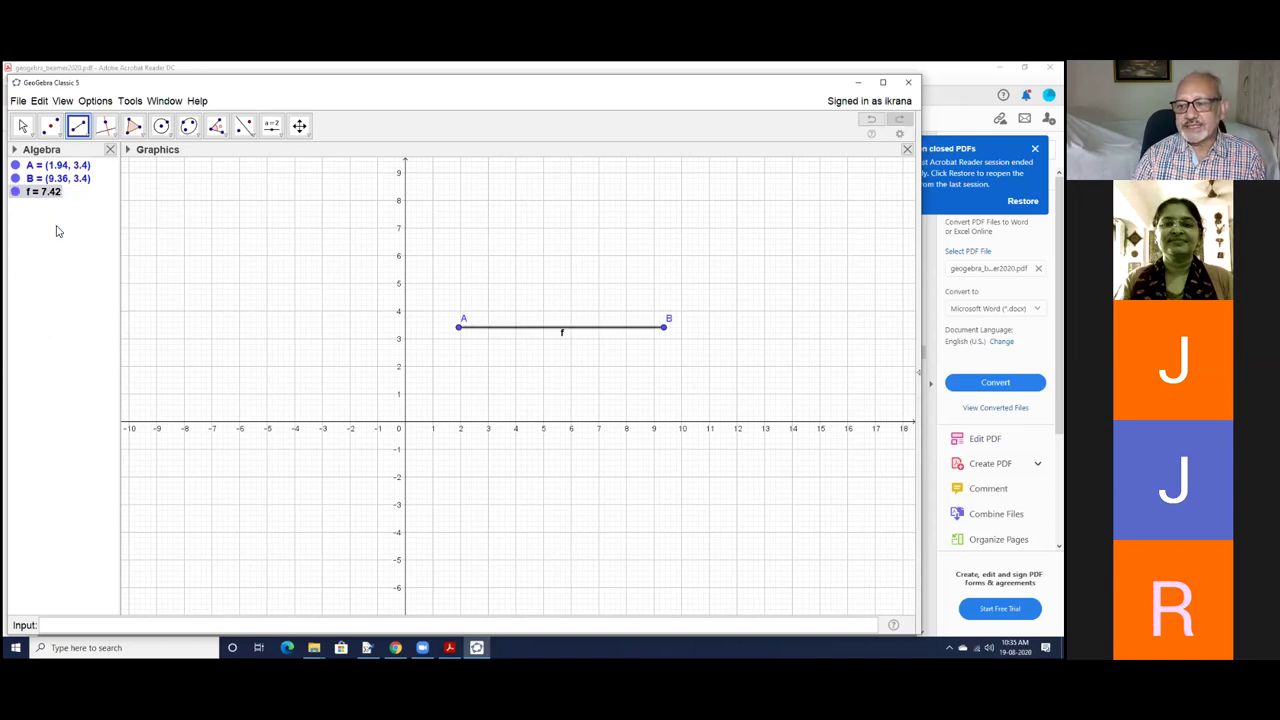
pyautogui.click(14, 192)
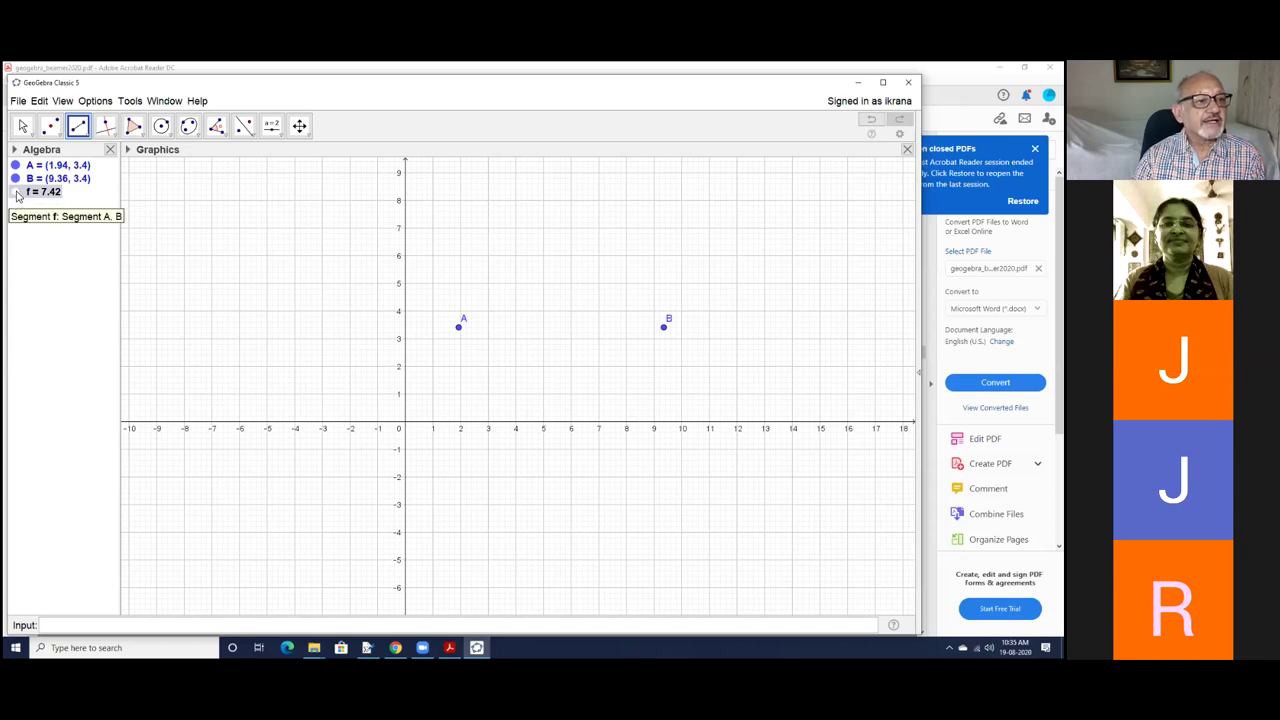
pyautogui.click(16, 193)
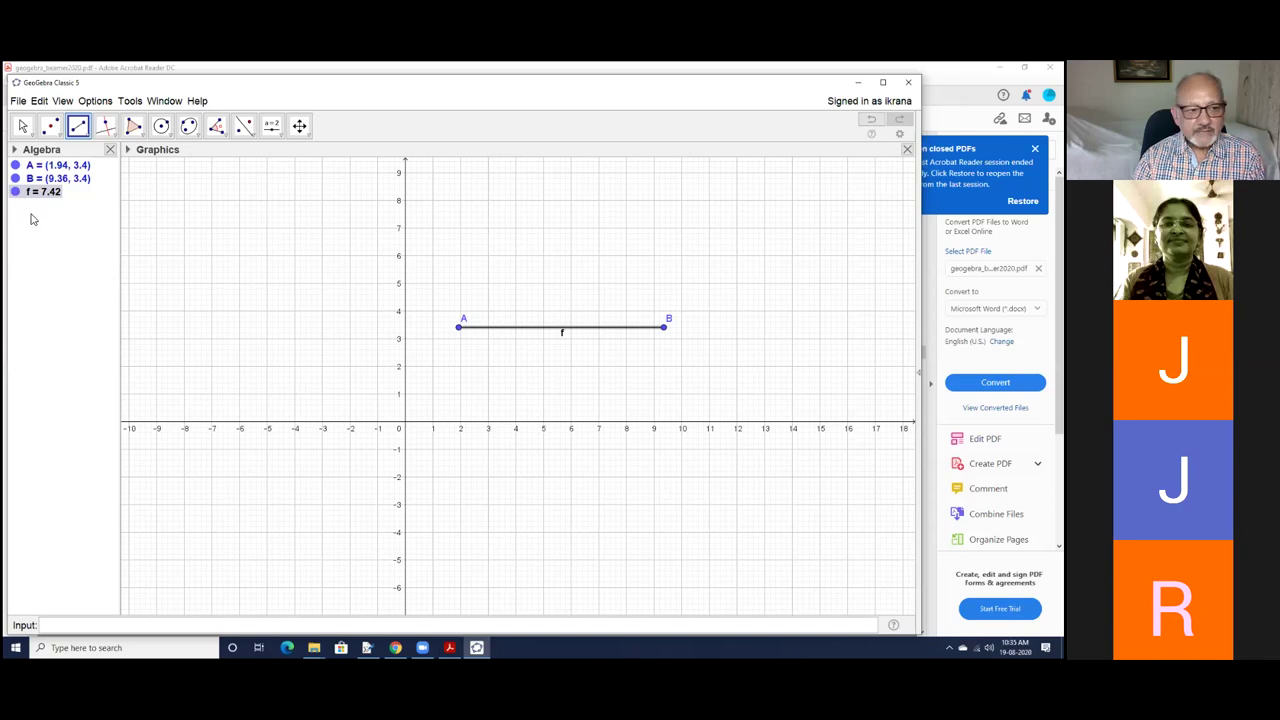
# Hide the label of segment f and show it again
pyautogui.rightClick(38, 197)
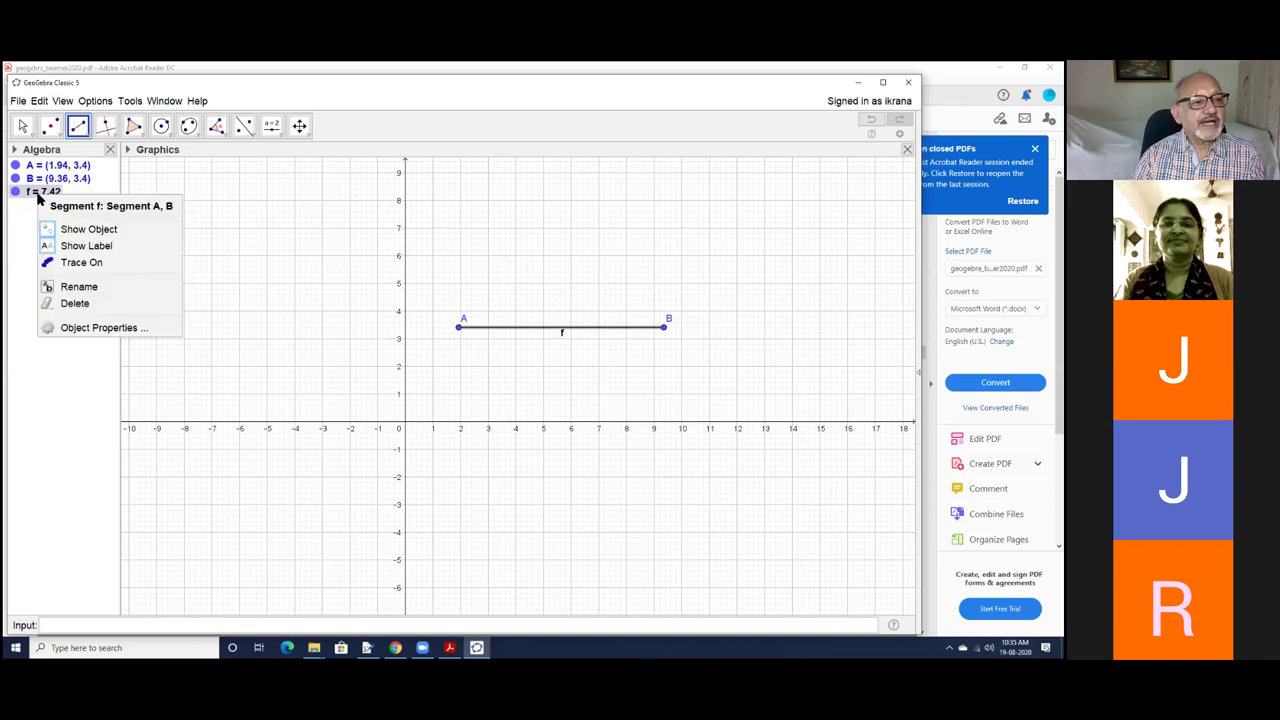
pyautogui.click(47, 251)
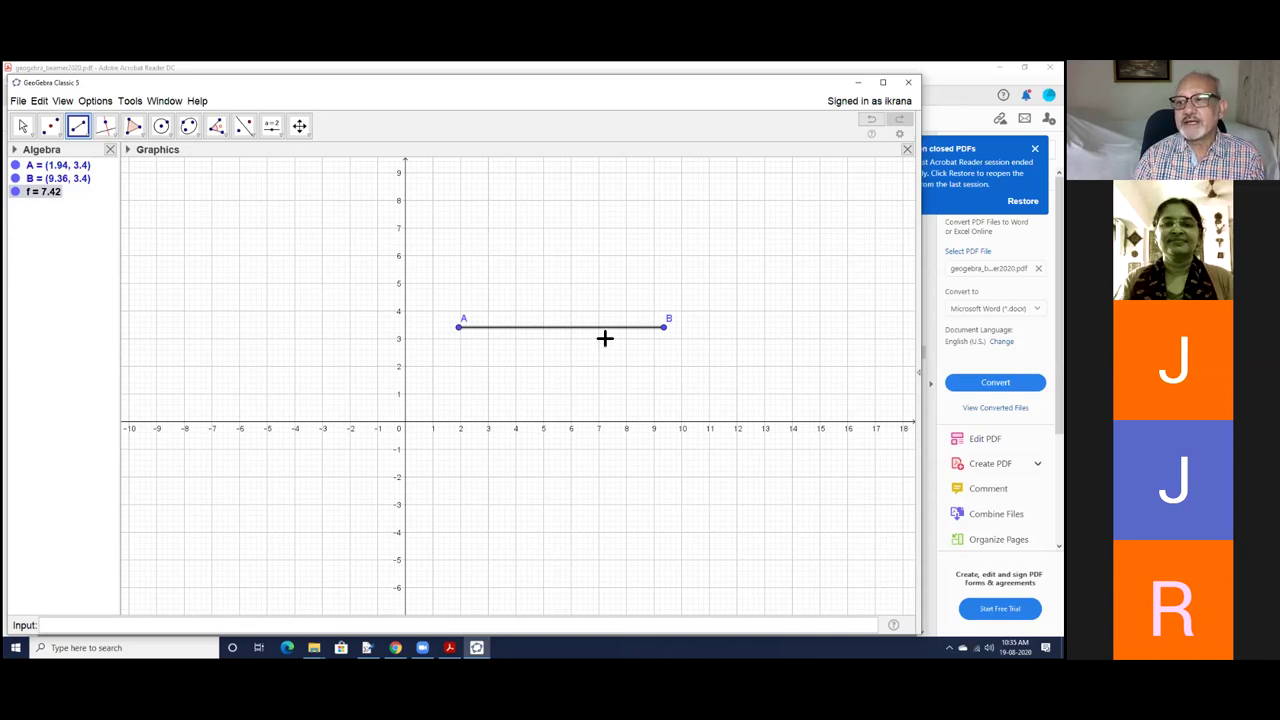
pyautogui.rightClick(52, 192)
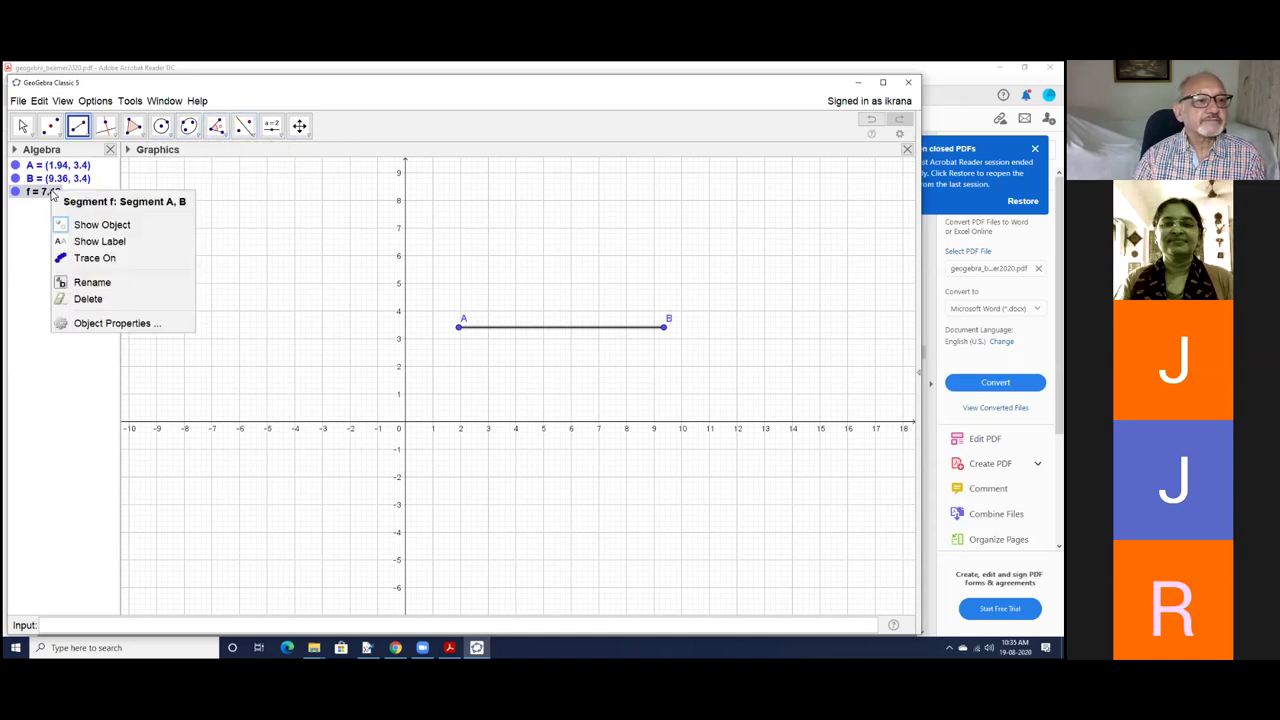
pyautogui.click(62, 241)
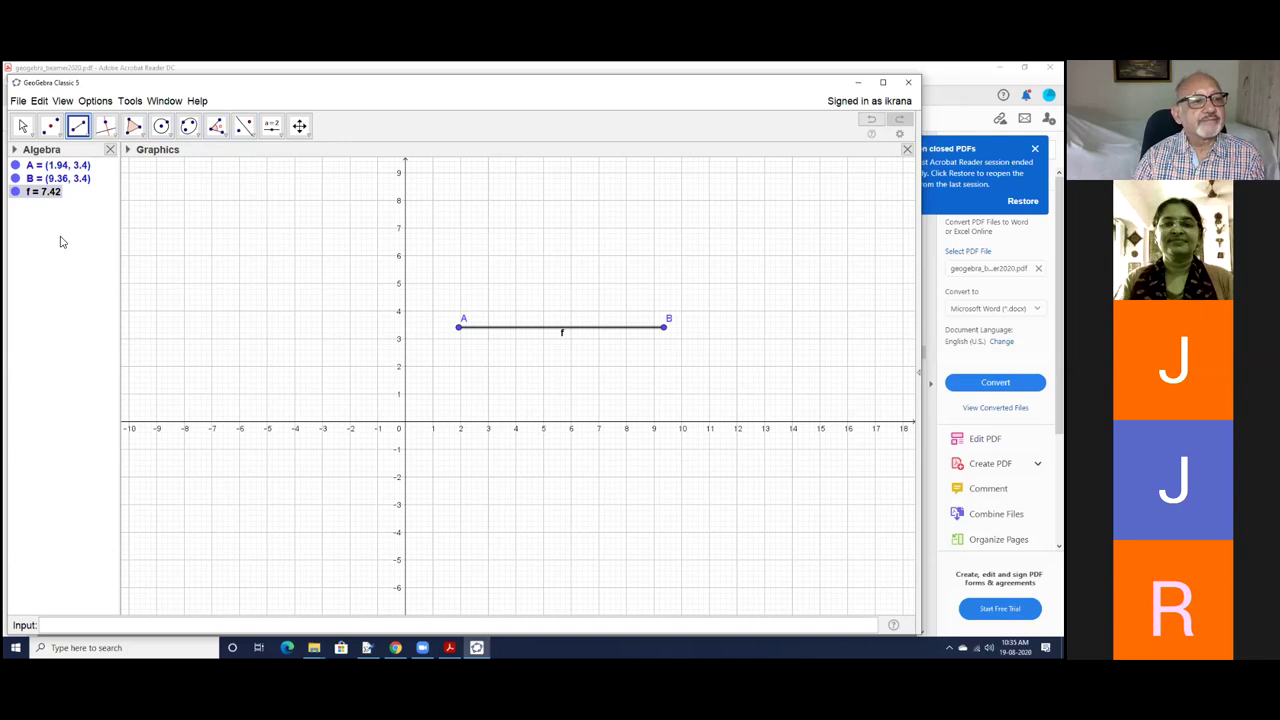
# Open the object properties of segment f and rename it to s
pyautogui.rightClick(47, 193)
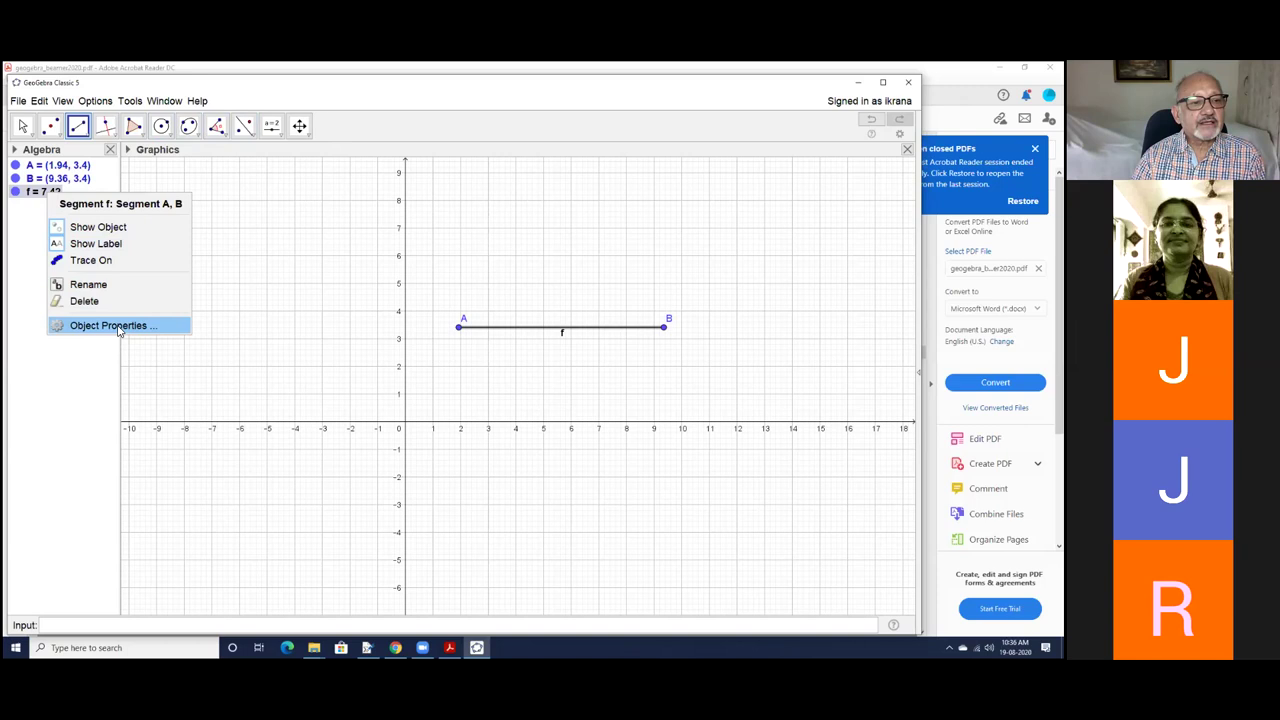
pyautogui.rightClick(36, 192)
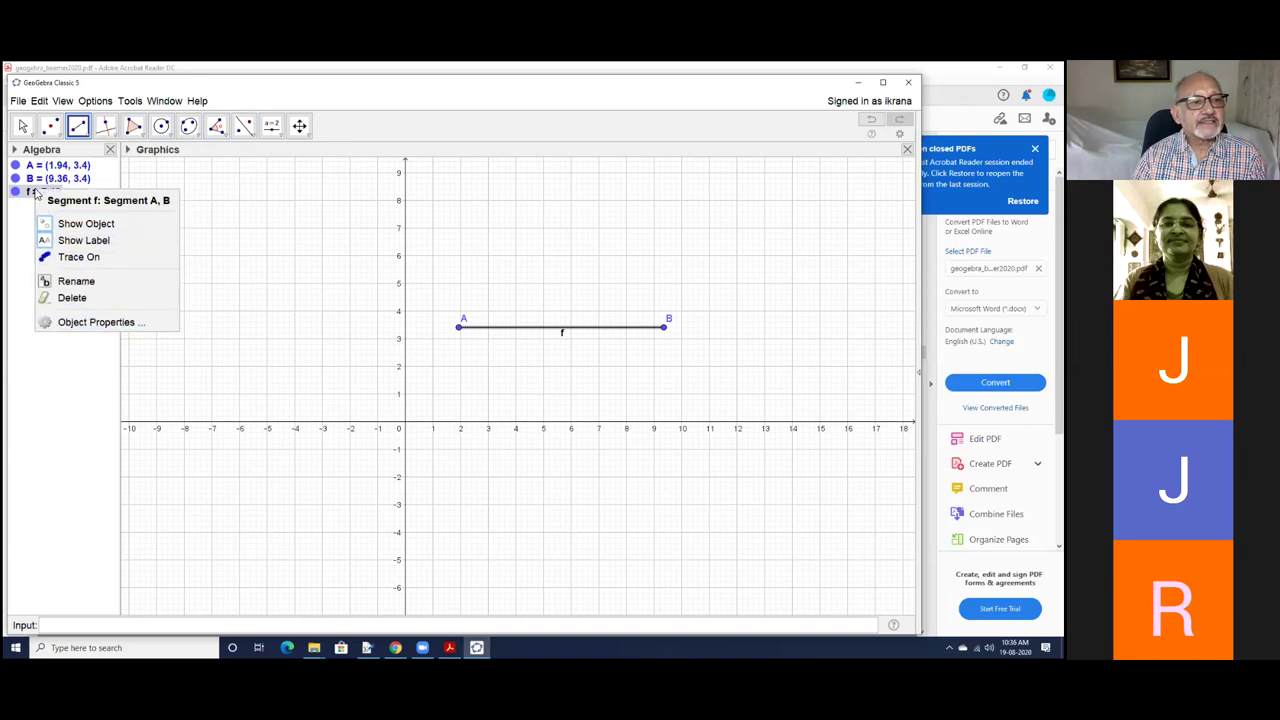
pyautogui.click(56, 381)
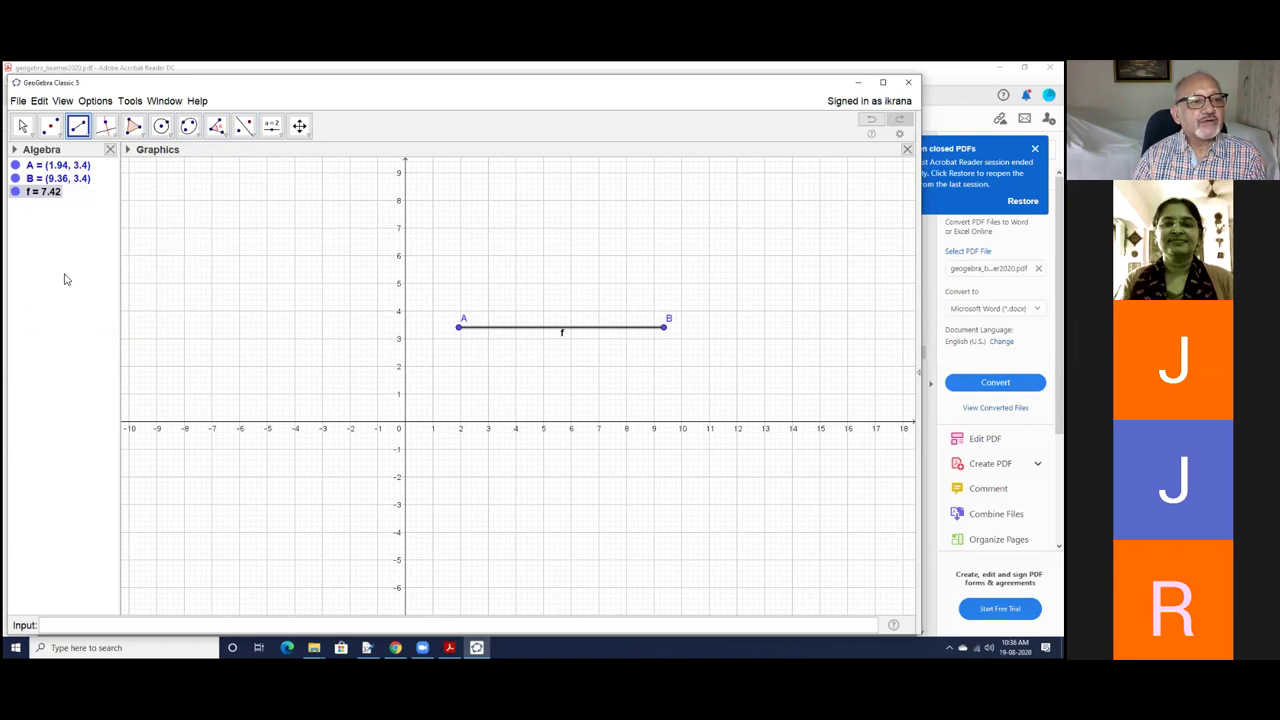
pyautogui.rightClick(57, 194)
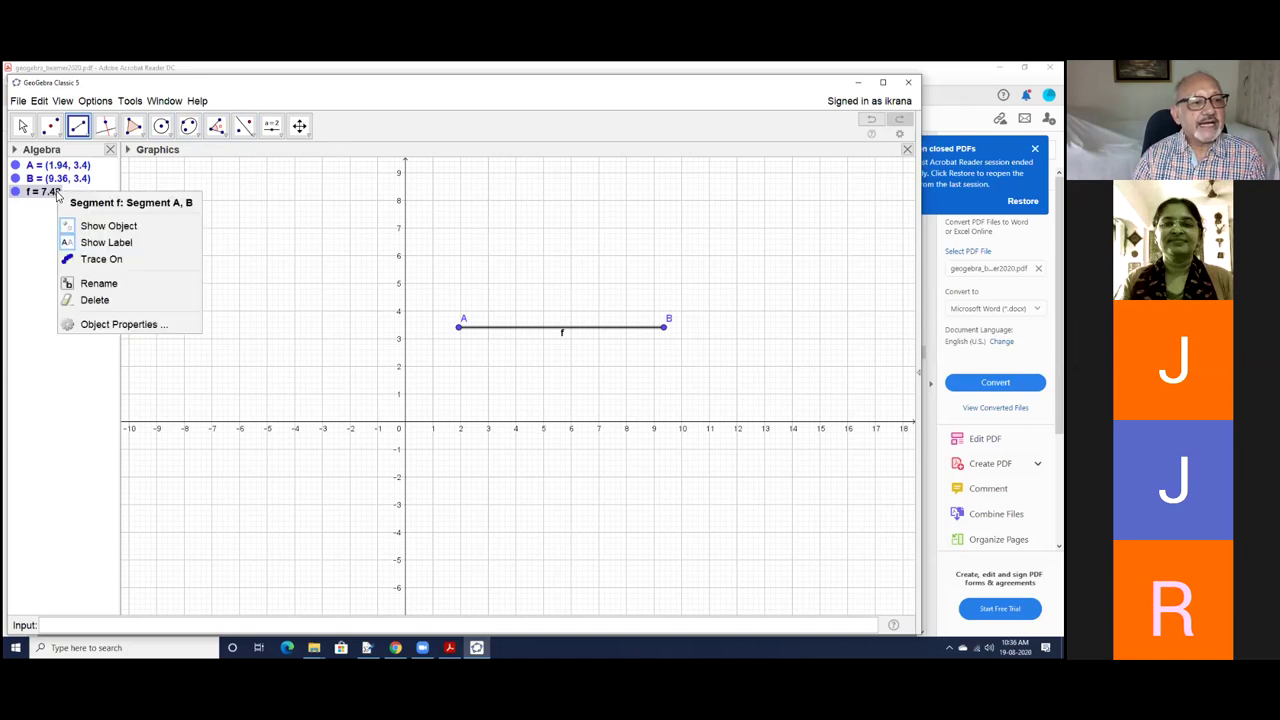
pyautogui.click(107, 326)
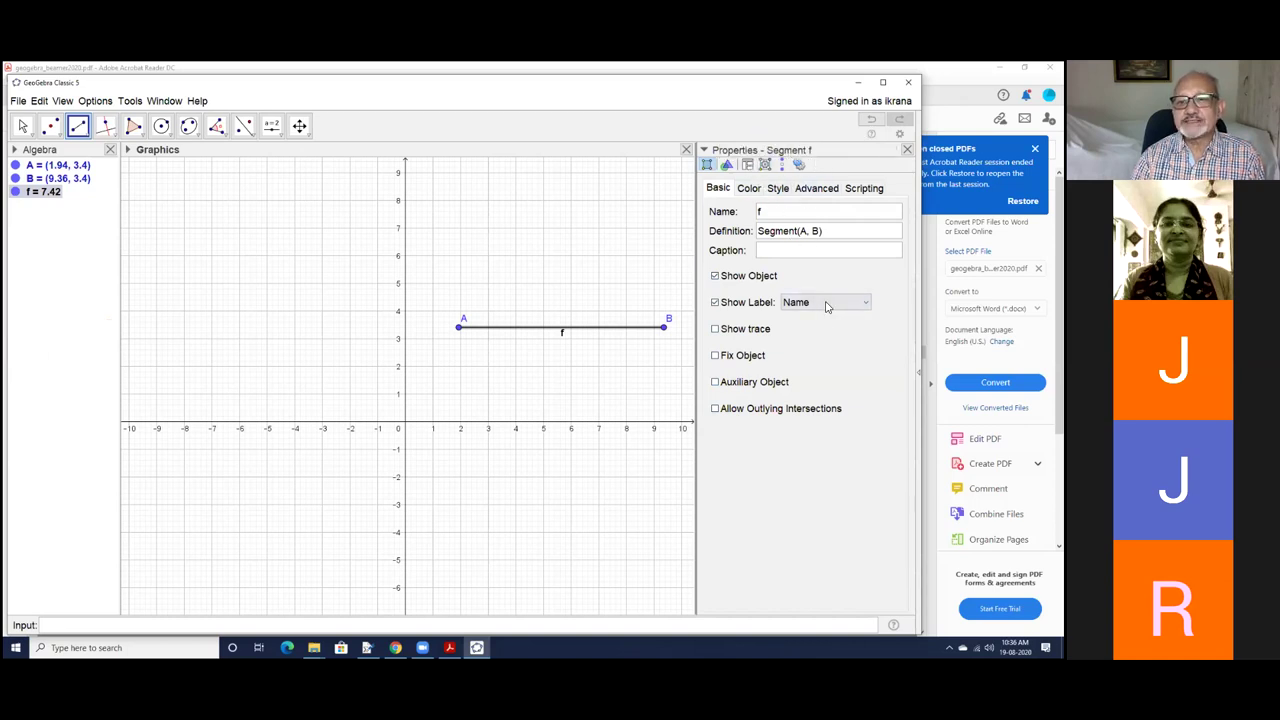
pyautogui.click(768, 217)
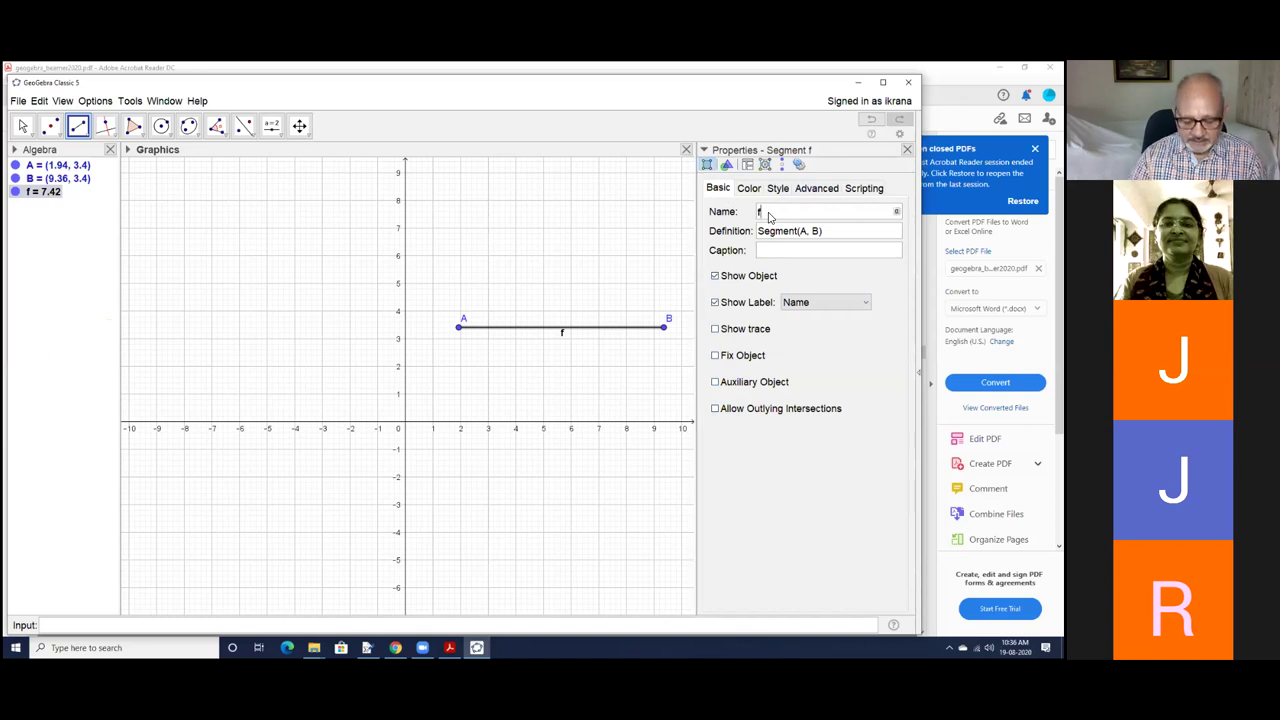
pyautogui.press('BackSpace')
pyautogui.write('s')
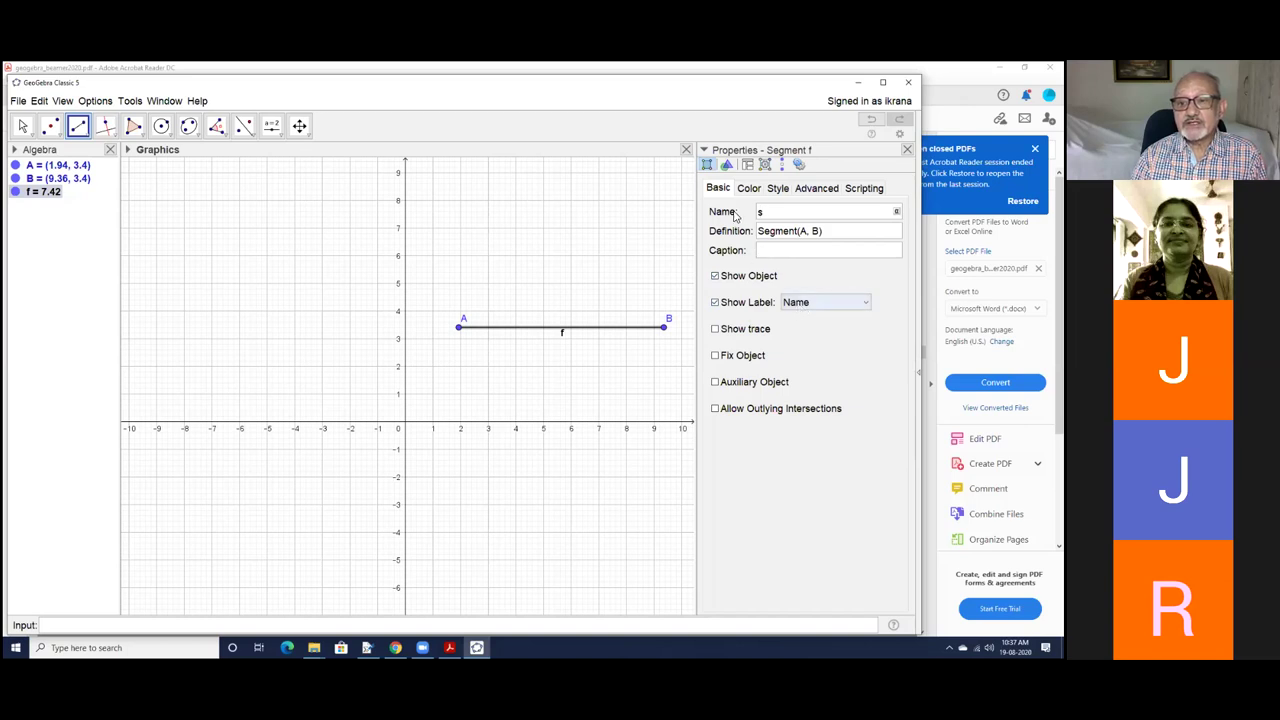
# Give segment s the caption "segment AB"
pyautogui.click(773, 252)
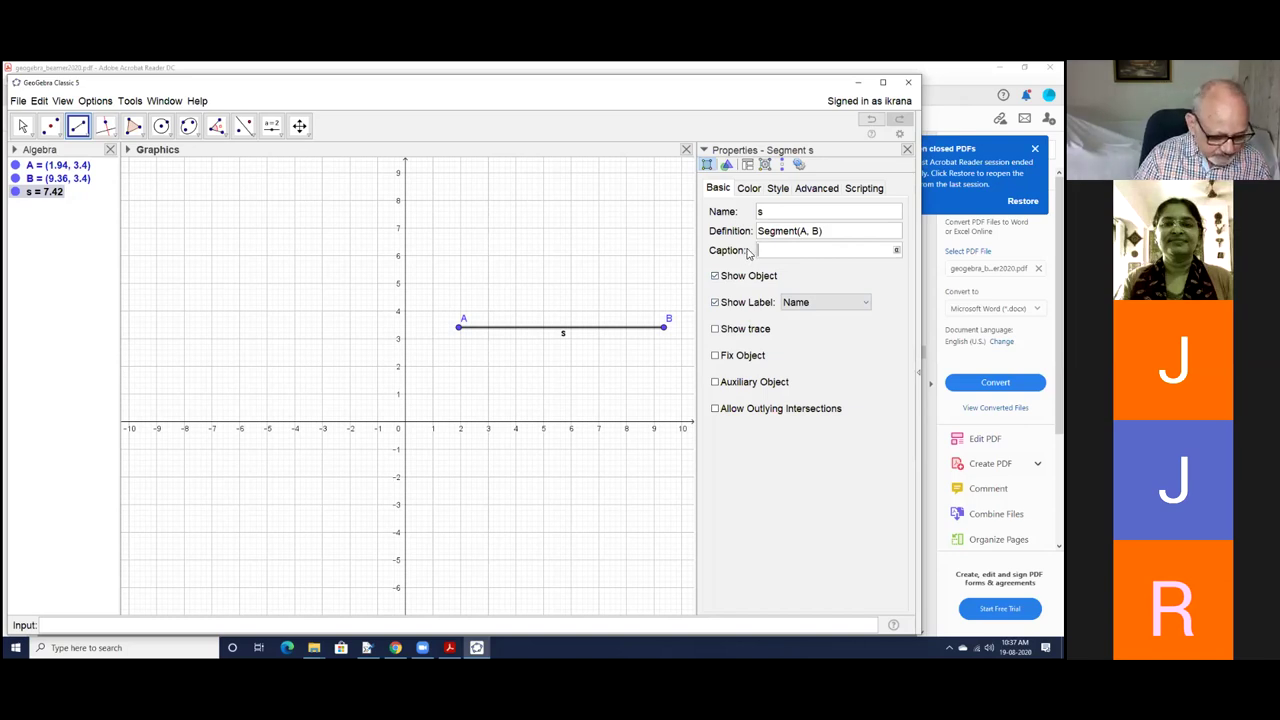
pyautogui.write('se')
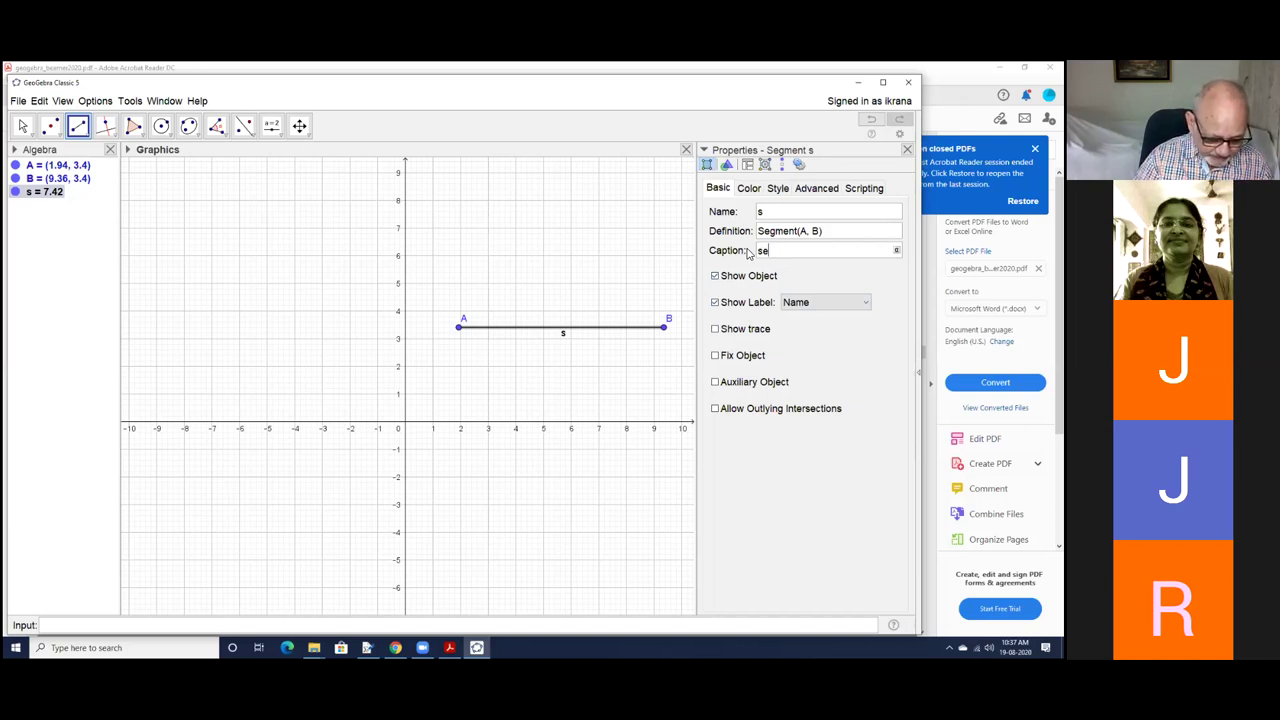
pyautogui.write('gment AB')
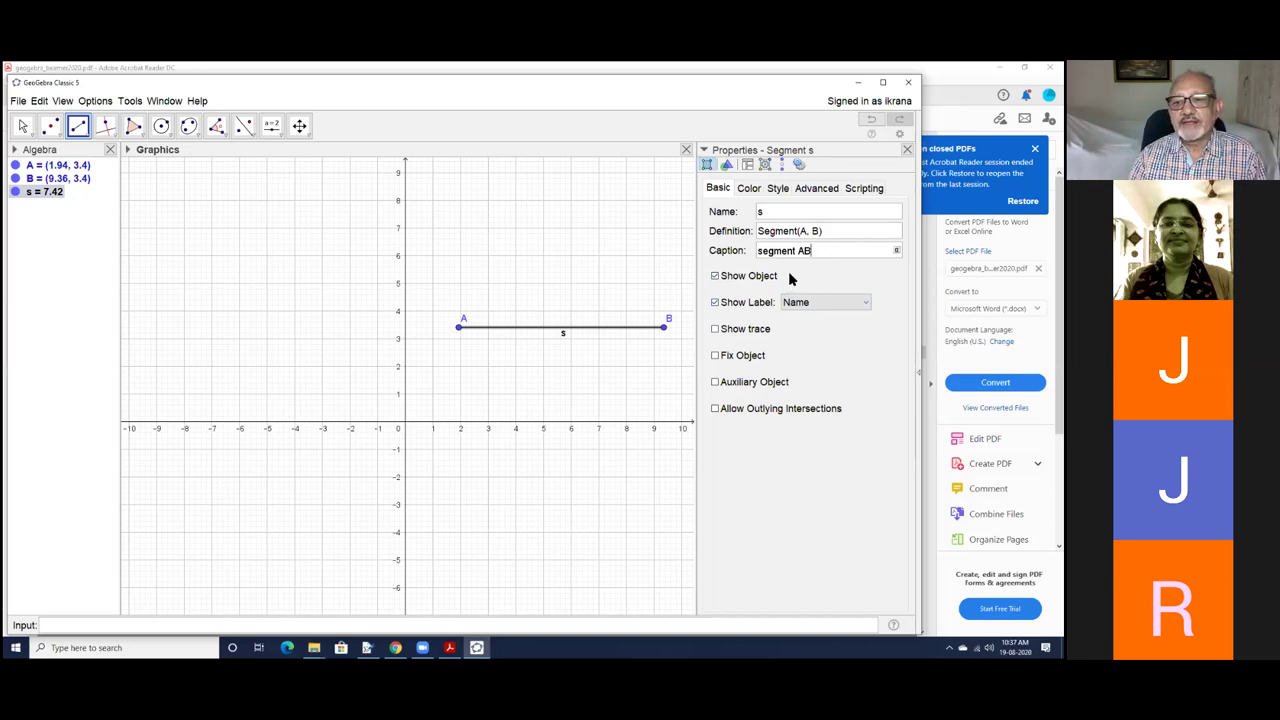
pyautogui.press('Return')
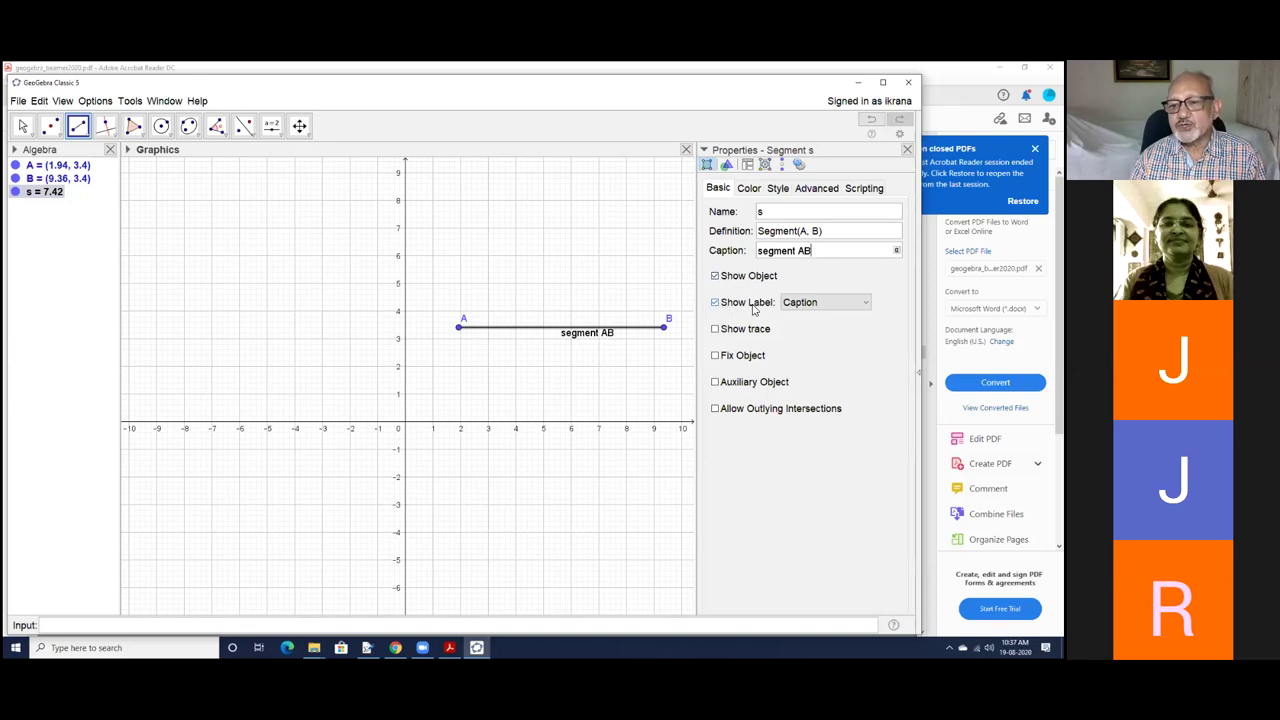
# Switch the segment's label display through Name, Name & Value and Caption, and leave it on Caption & Value
pyautogui.click(845, 302)
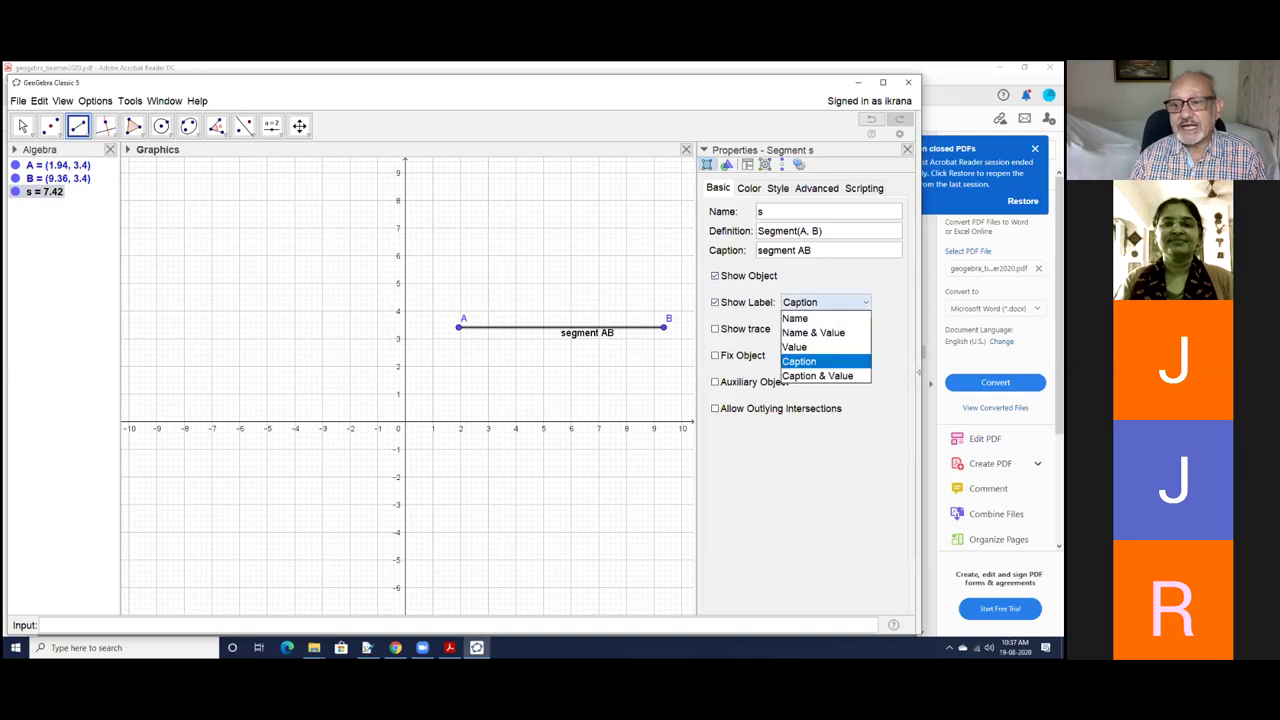
pyautogui.click(845, 320)
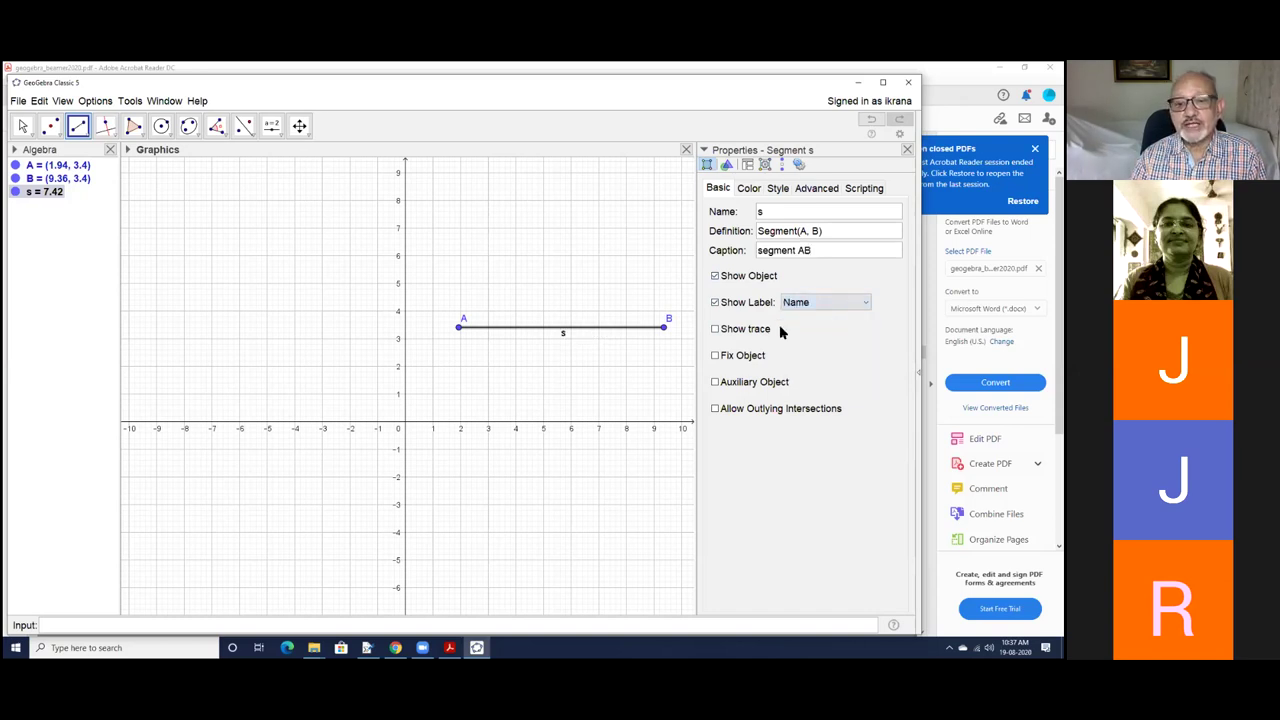
pyautogui.click(859, 302)
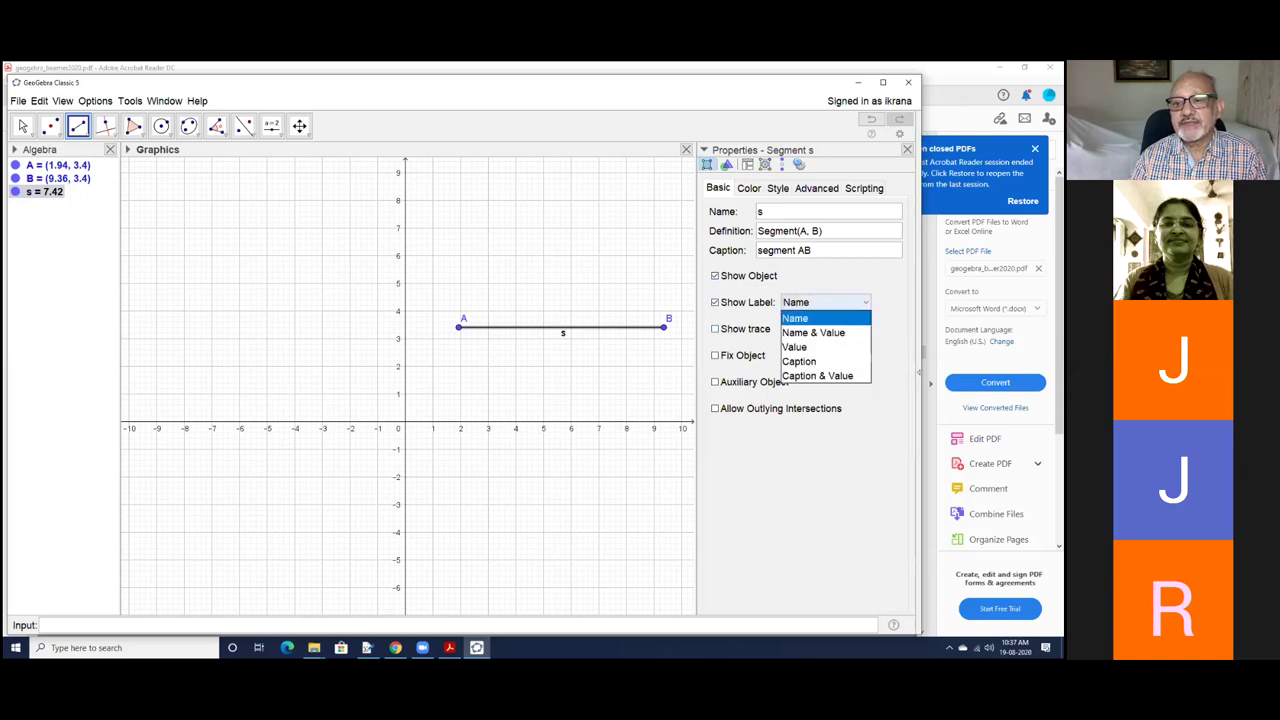
pyautogui.click(845, 332)
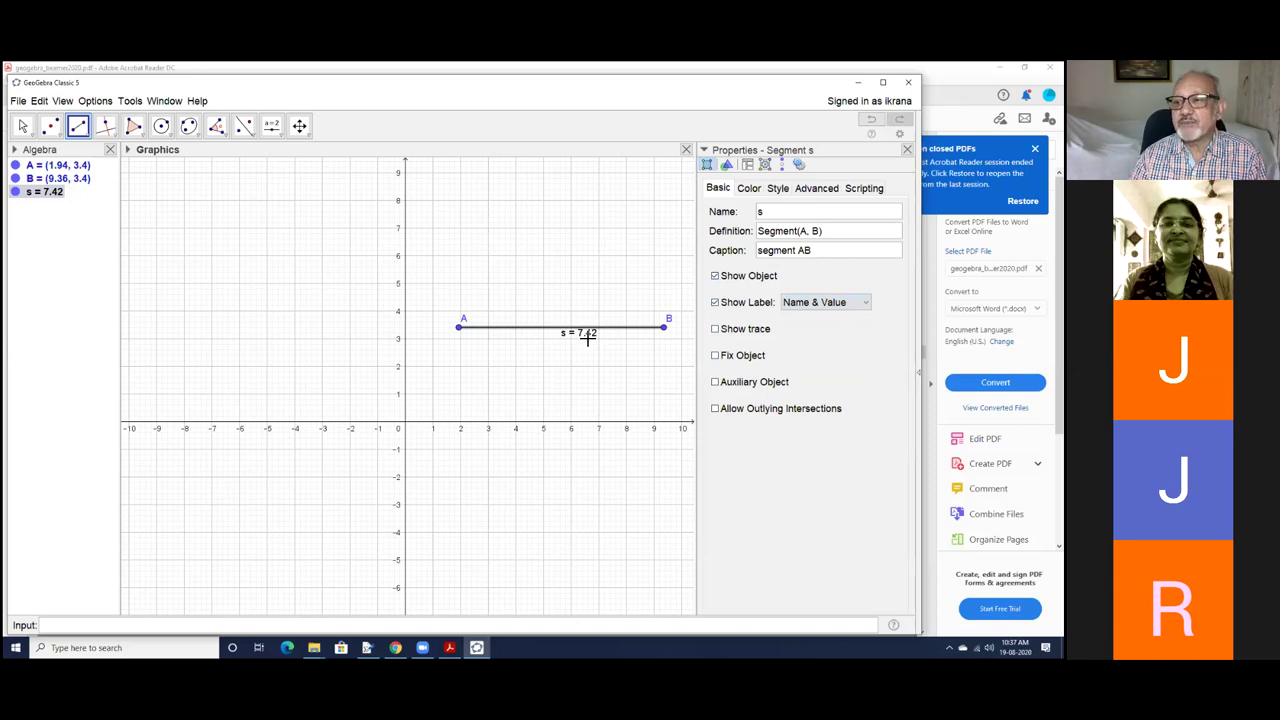
pyautogui.click(846, 303)
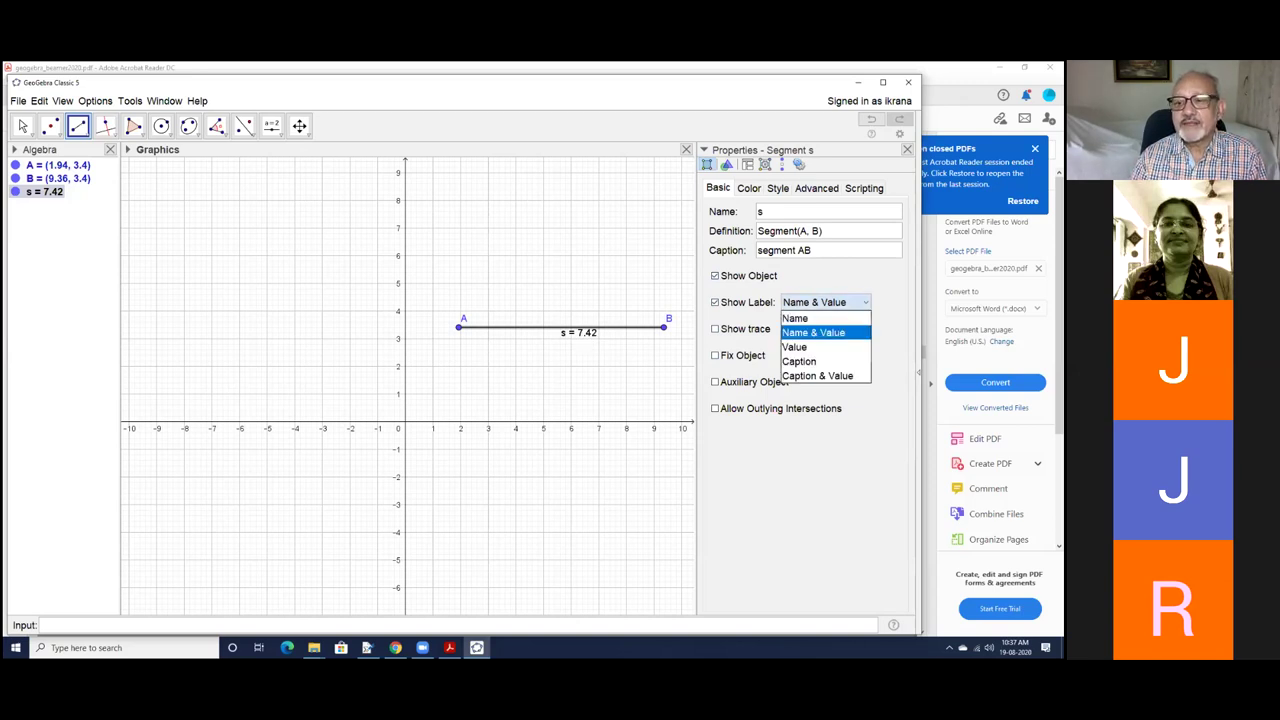
pyautogui.click(829, 361)
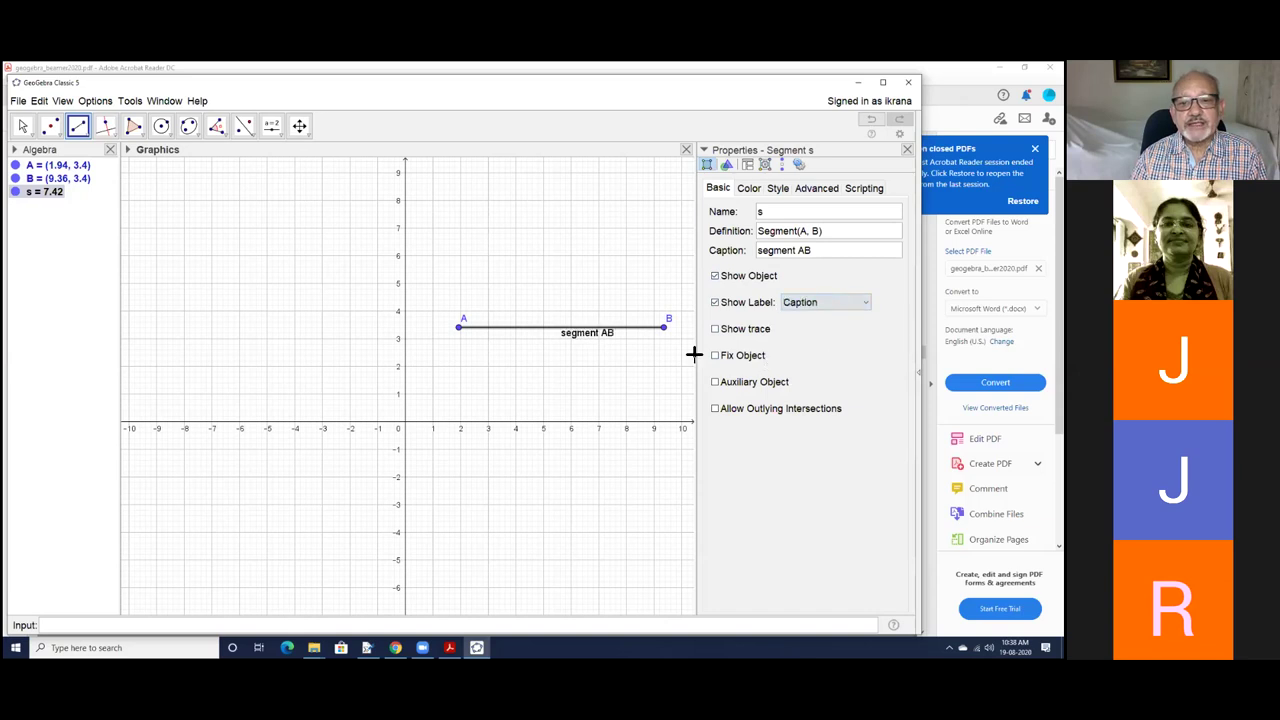
pyautogui.click(840, 302)
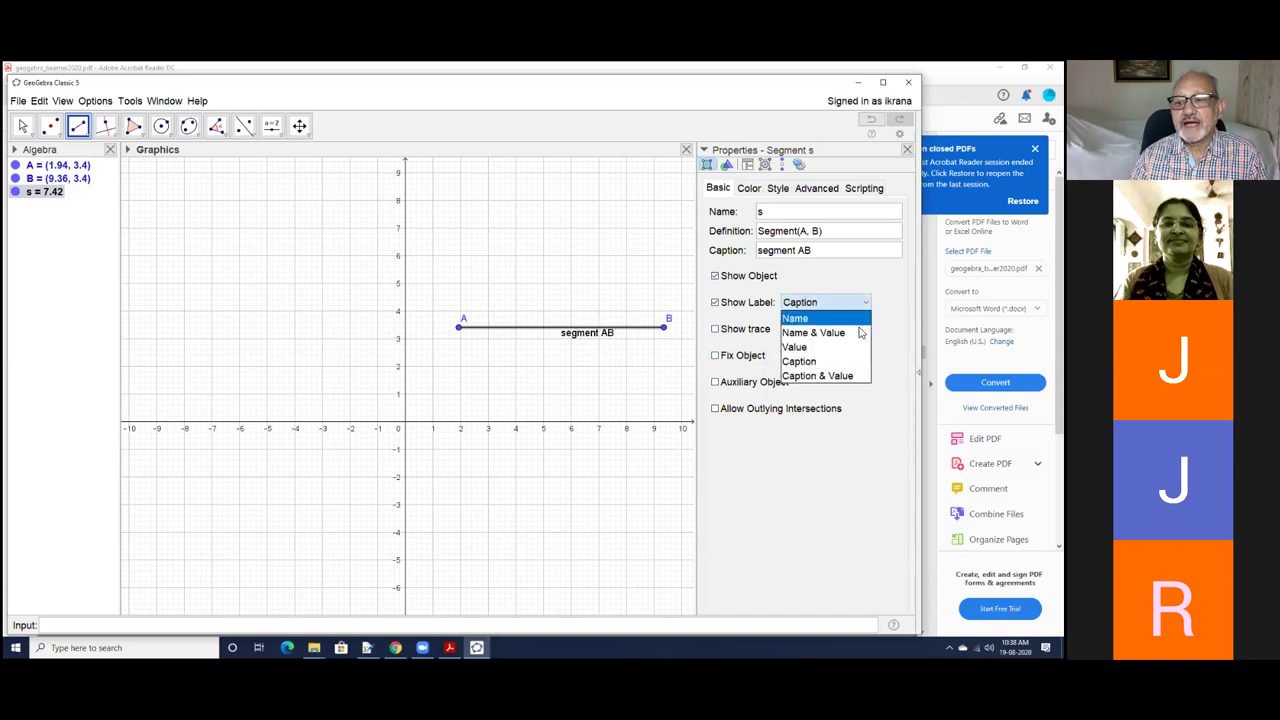
pyautogui.click(850, 375)
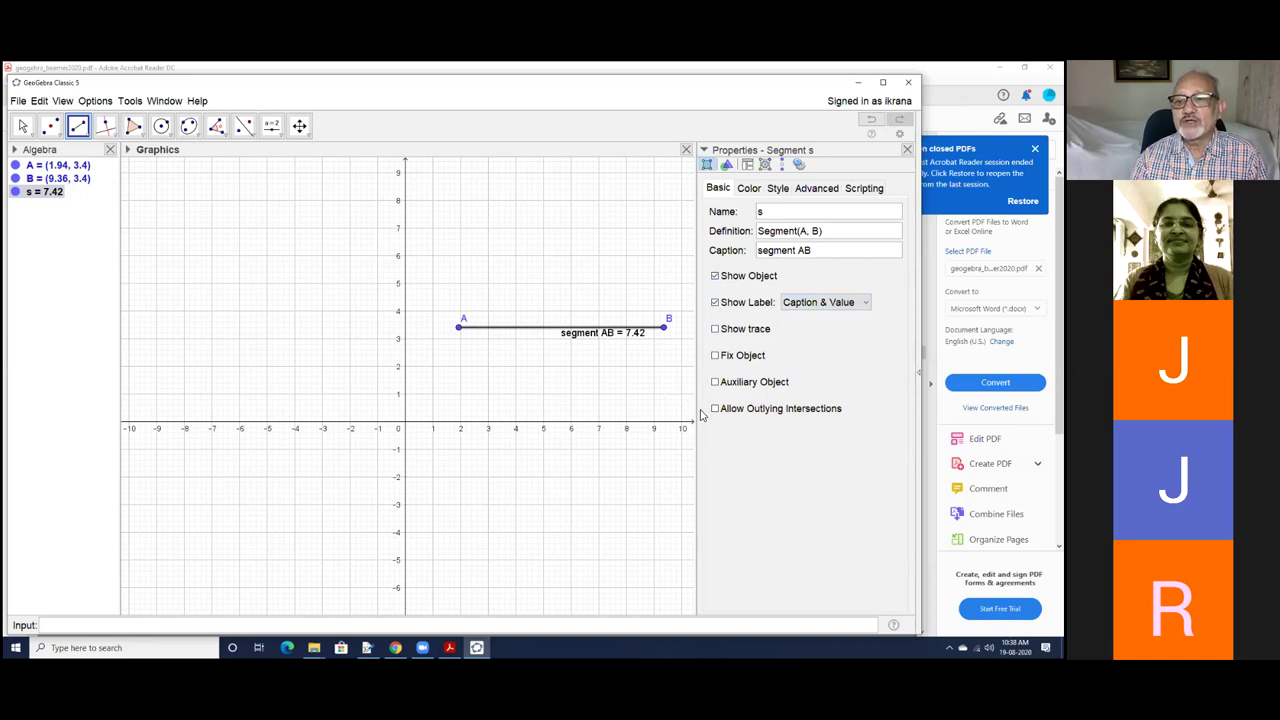
# Recolor segment s, trying red, pink and blue shades, and leave it dark green (0, 100, 0)
pyautogui.click(750, 189)
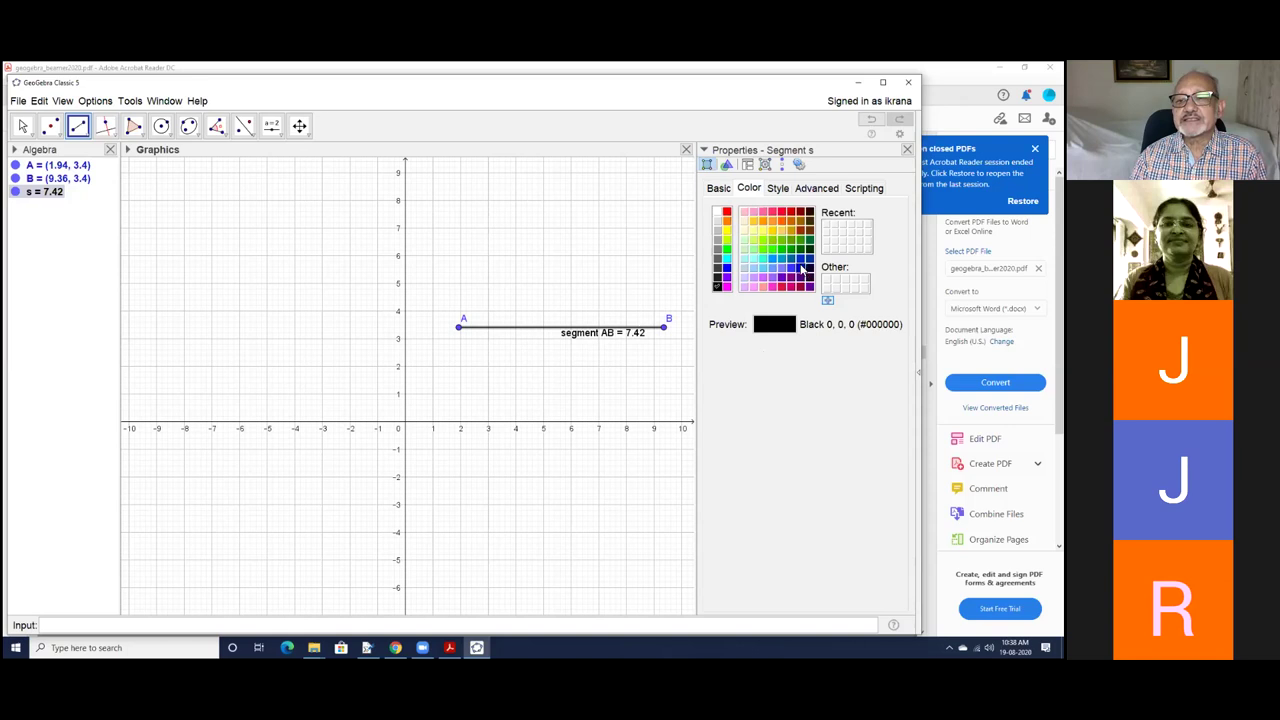
pyautogui.click(785, 214)
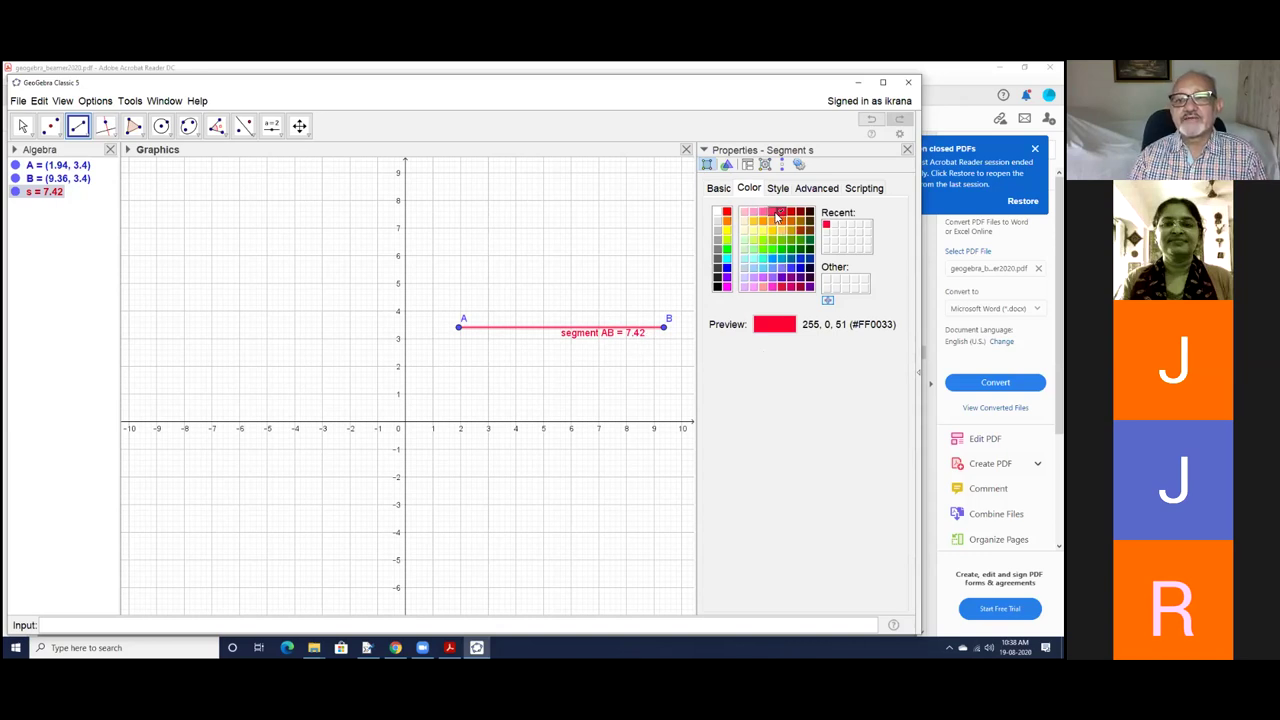
pyautogui.click(775, 215)
pyautogui.click(799, 268)
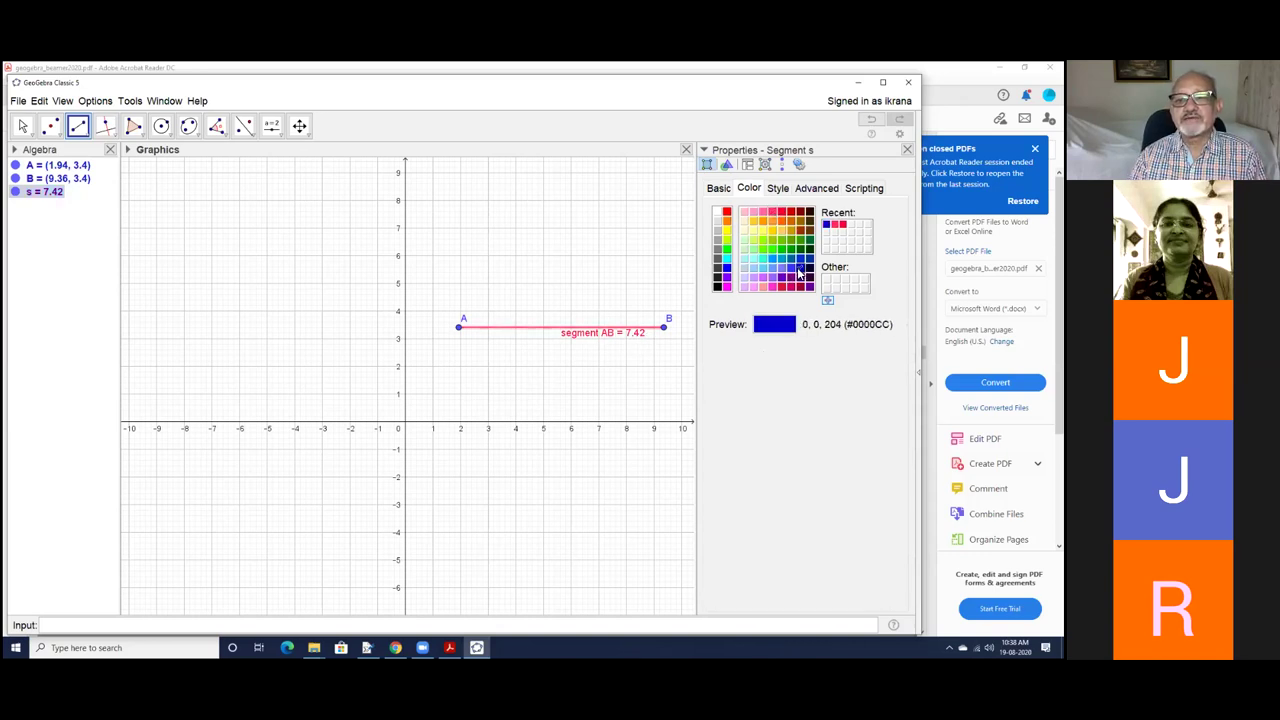
pyautogui.click(800, 253)
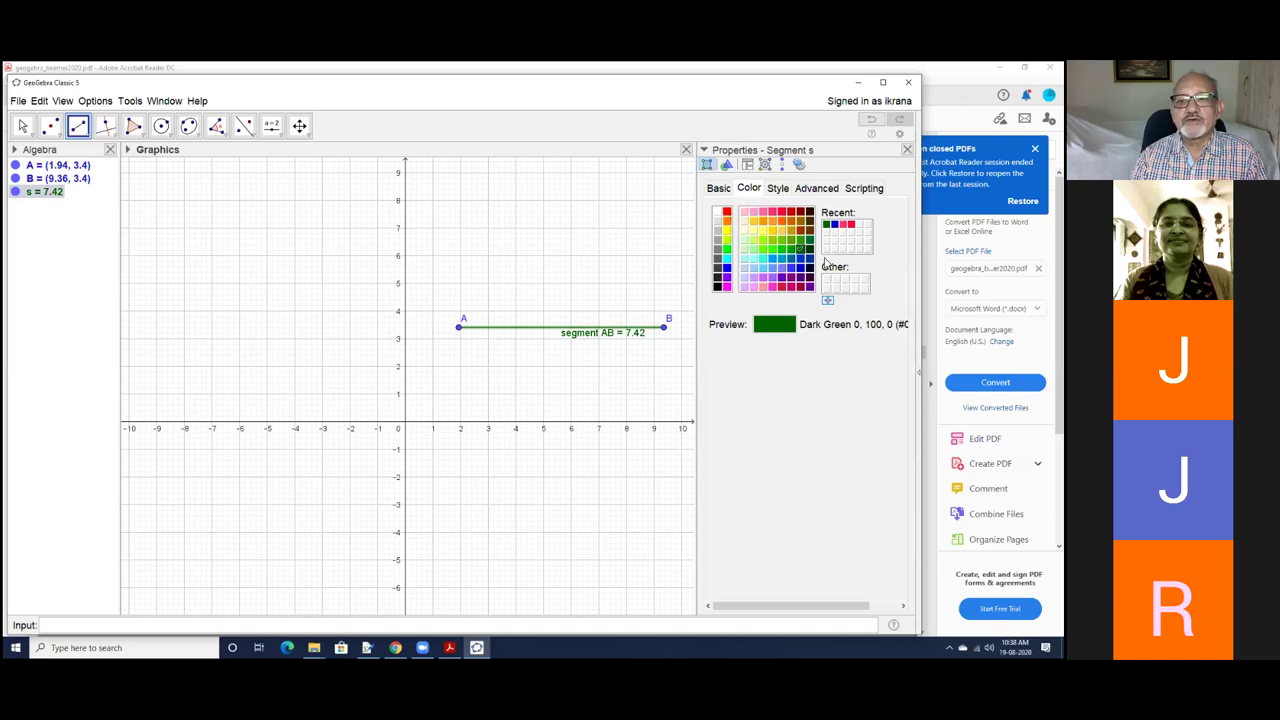
# Reduce the line thickness of segment s to 1 and increase it to 7
pyautogui.click(779, 190)
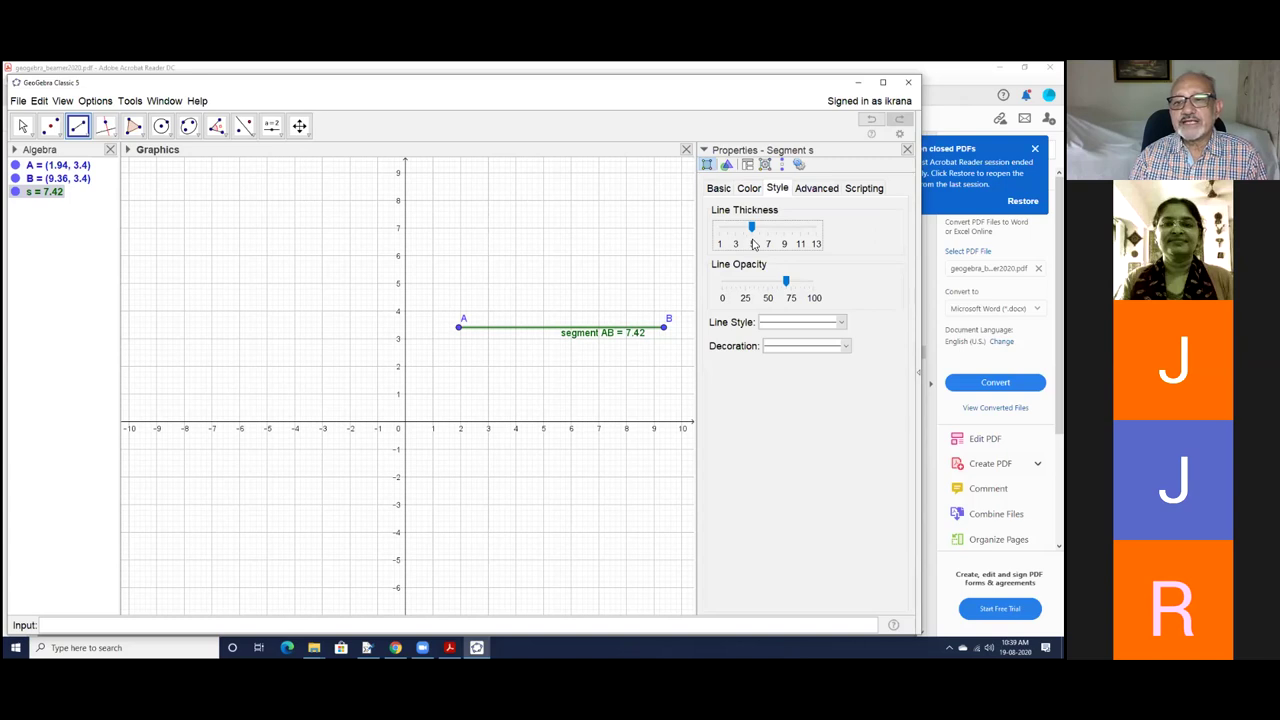
pyautogui.moveTo(757, 237); pyautogui.dragTo(724, 232)
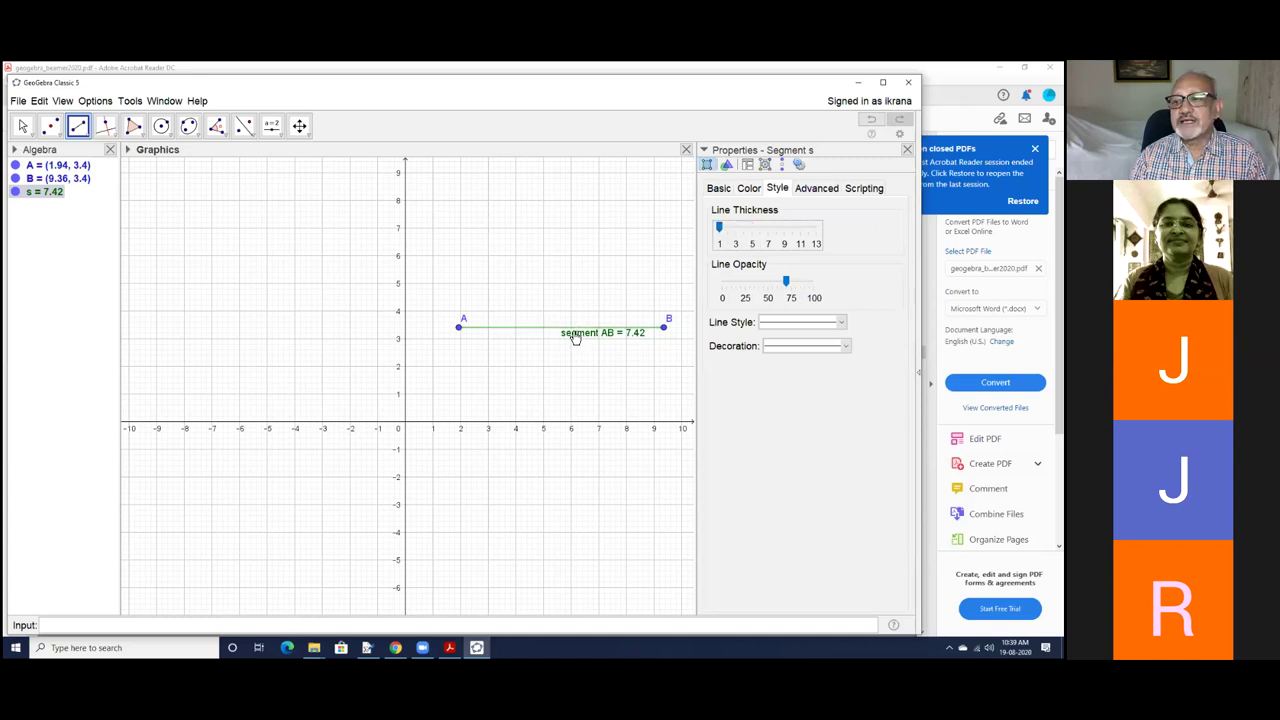
pyautogui.moveTo(719, 228); pyautogui.dragTo(768, 233)
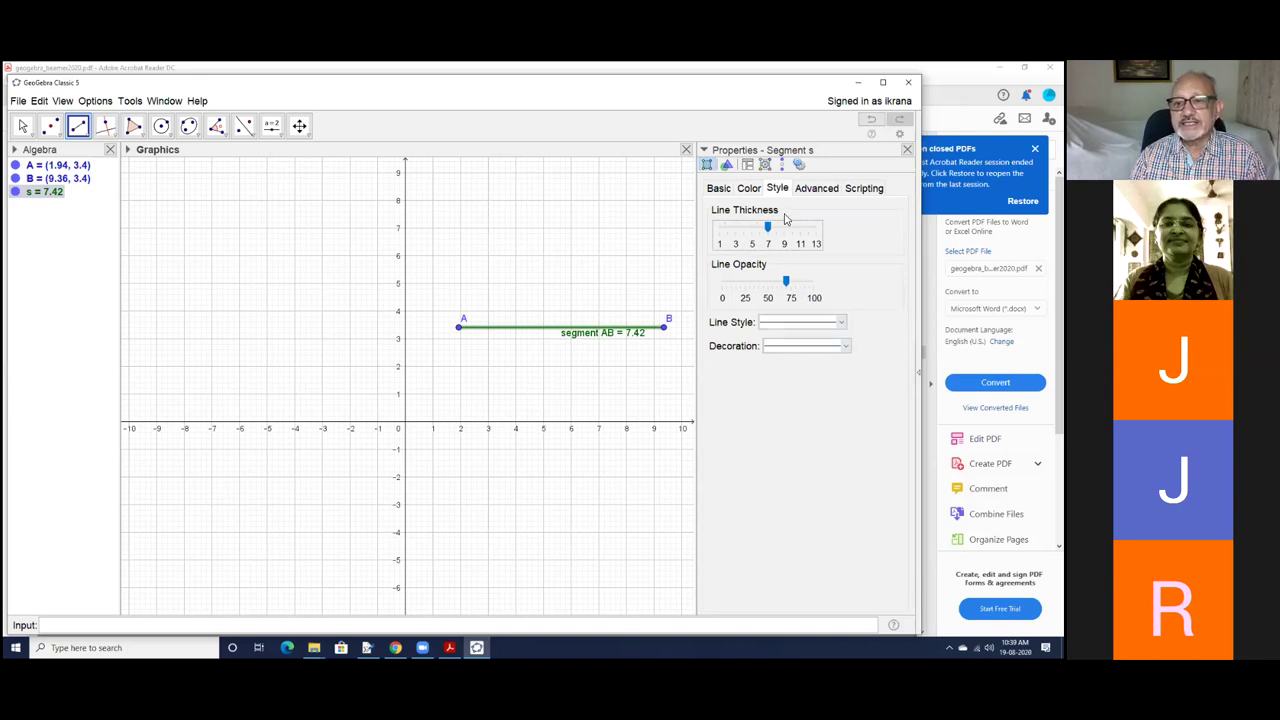
# Try a dashed and a dotted line style on segment s and return it to a solid line
pyautogui.click(843, 324)
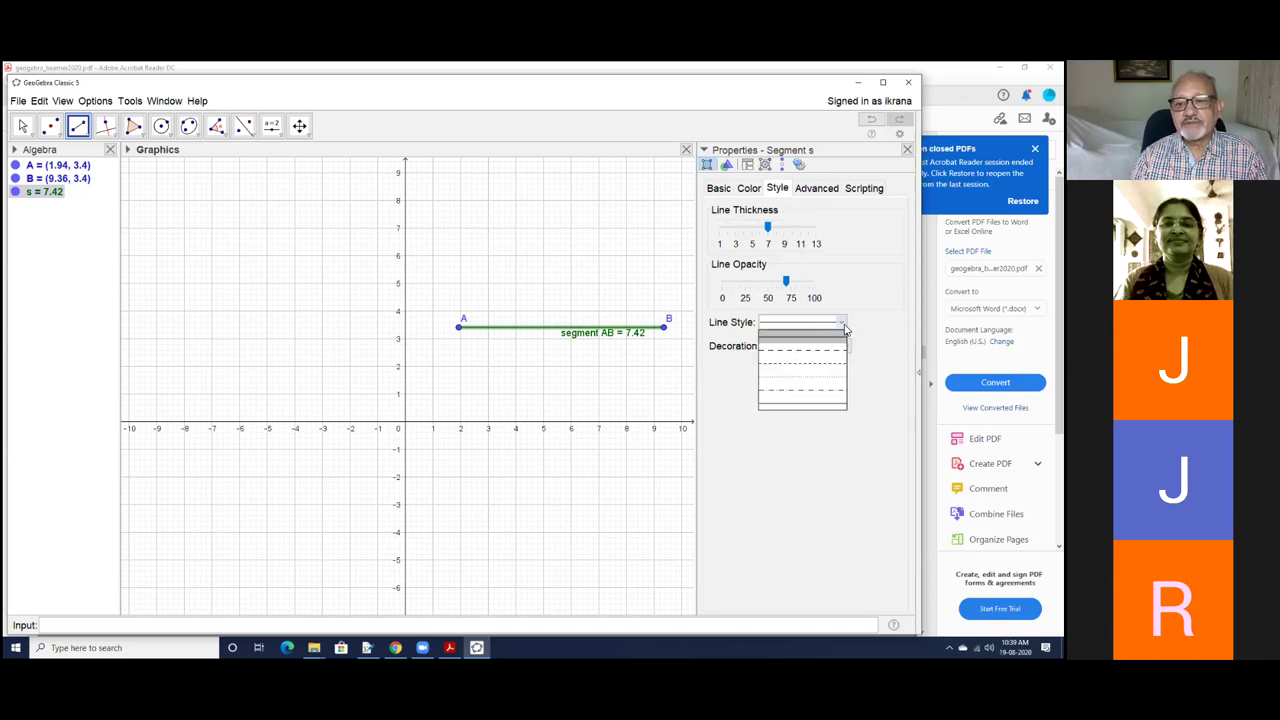
pyautogui.click(836, 350)
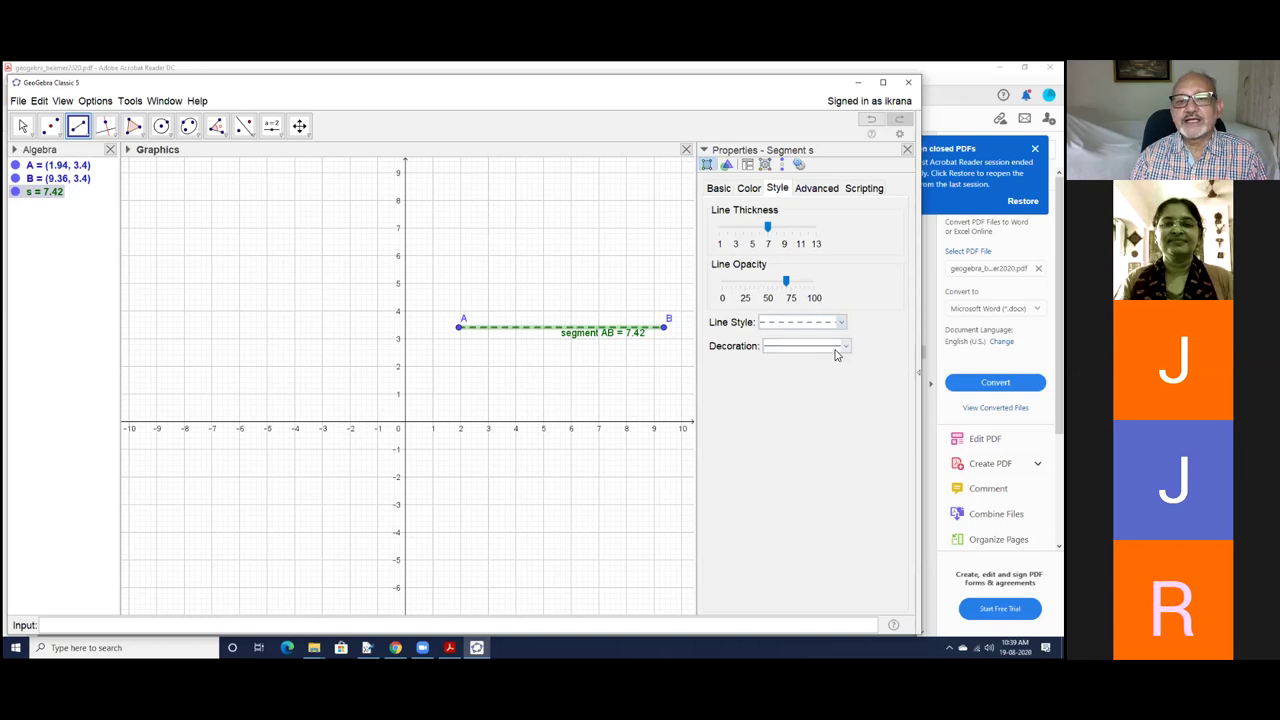
pyautogui.click(842, 322)
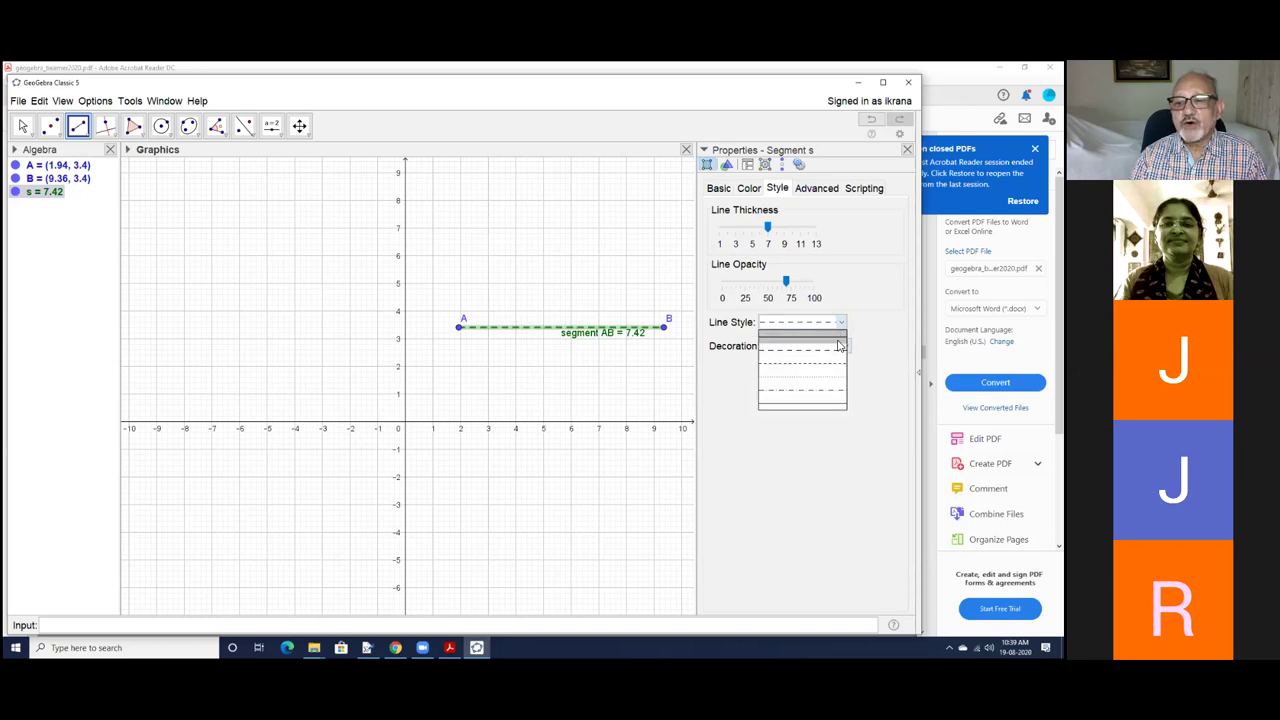
pyautogui.click(835, 376)
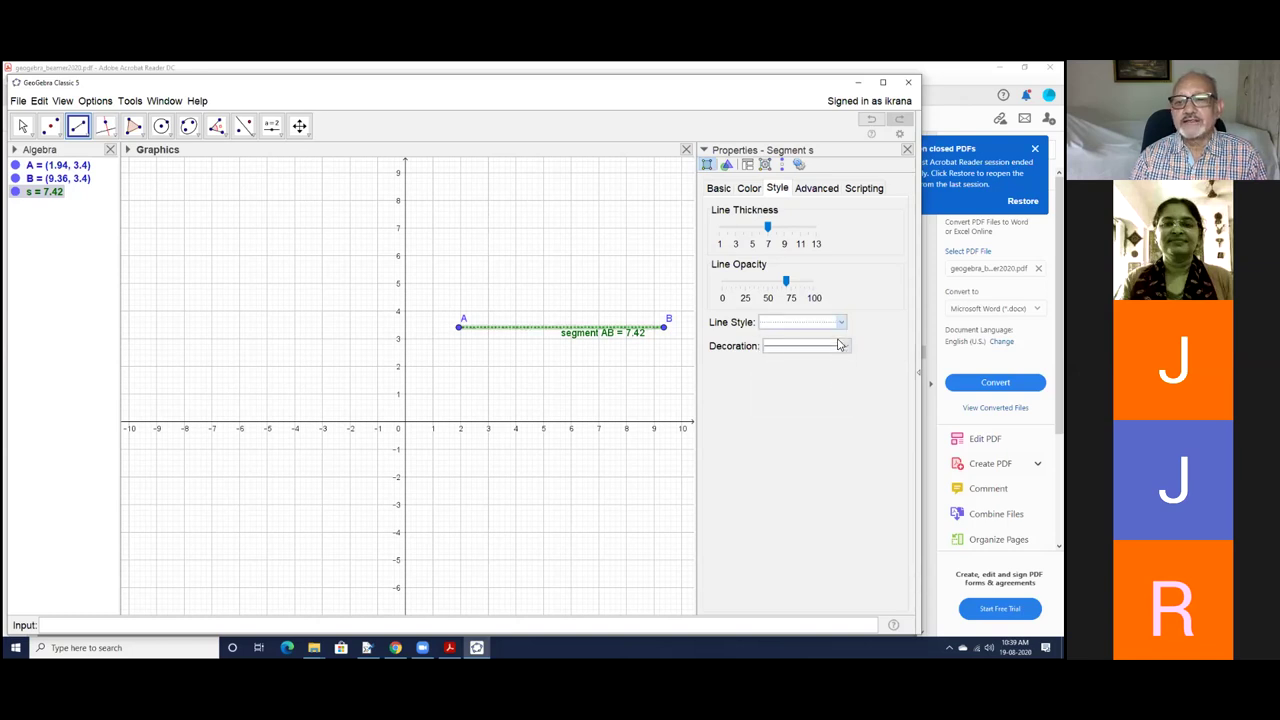
pyautogui.click(841, 325)
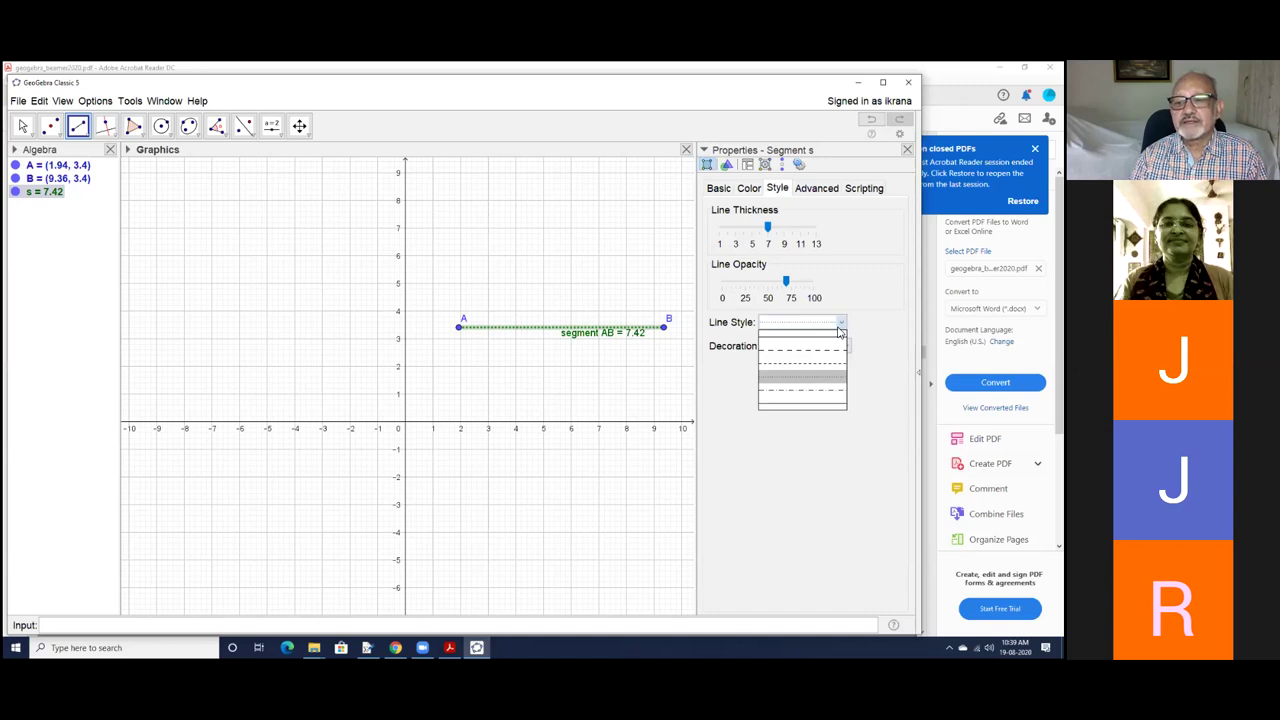
pyautogui.click(847, 346)
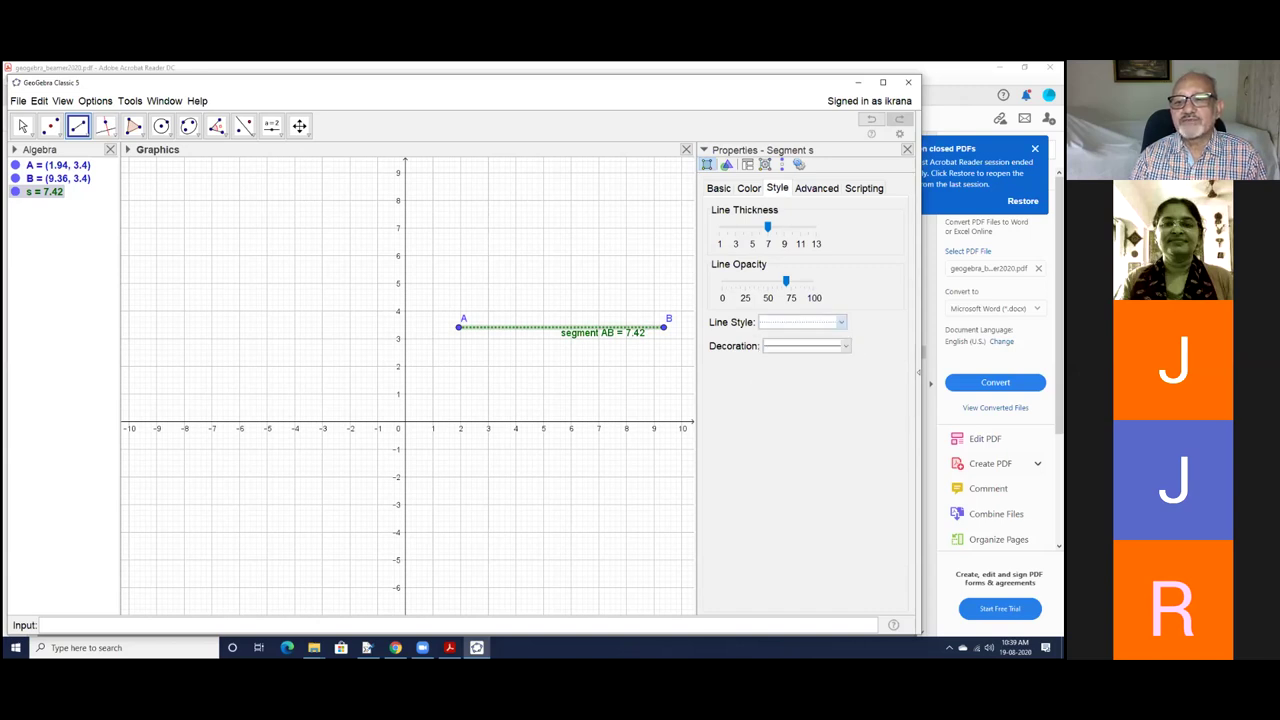
pyautogui.click(842, 323)
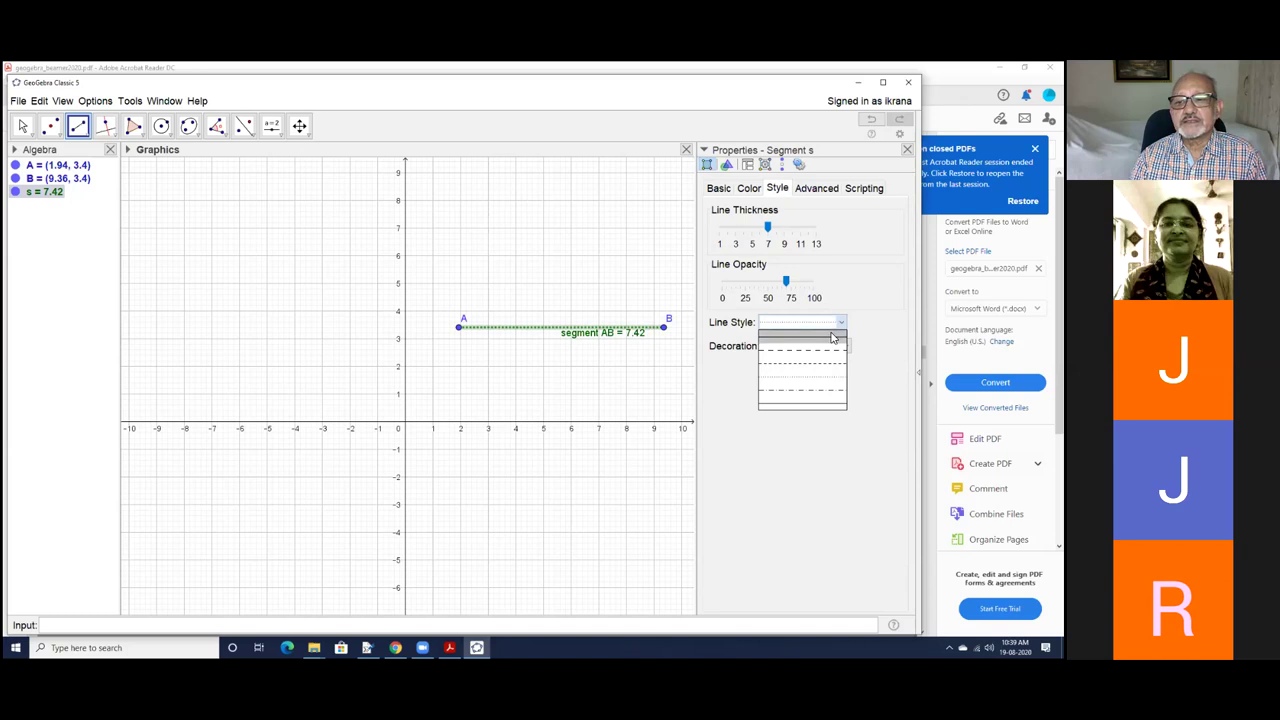
pyautogui.click(831, 336)
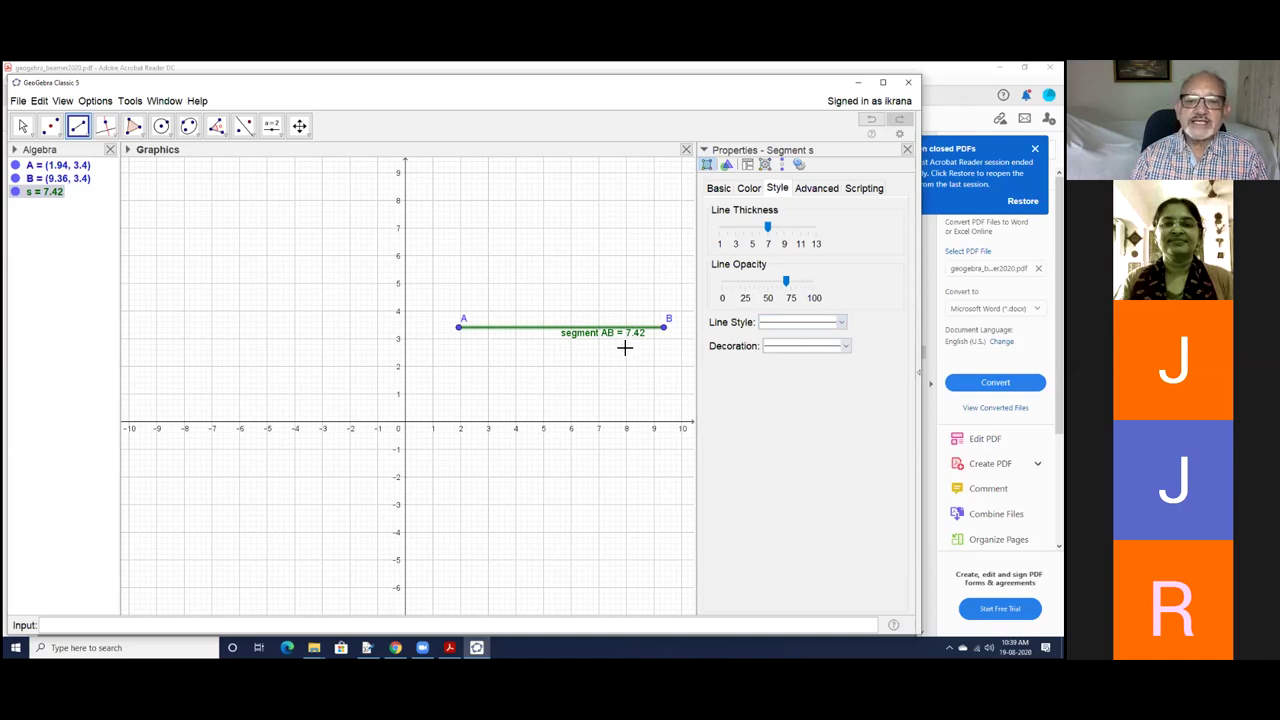
# Try single, double and triple tick marks and a single arrow as segment s's decoration, and reset it to none
pyautogui.click(847, 348)
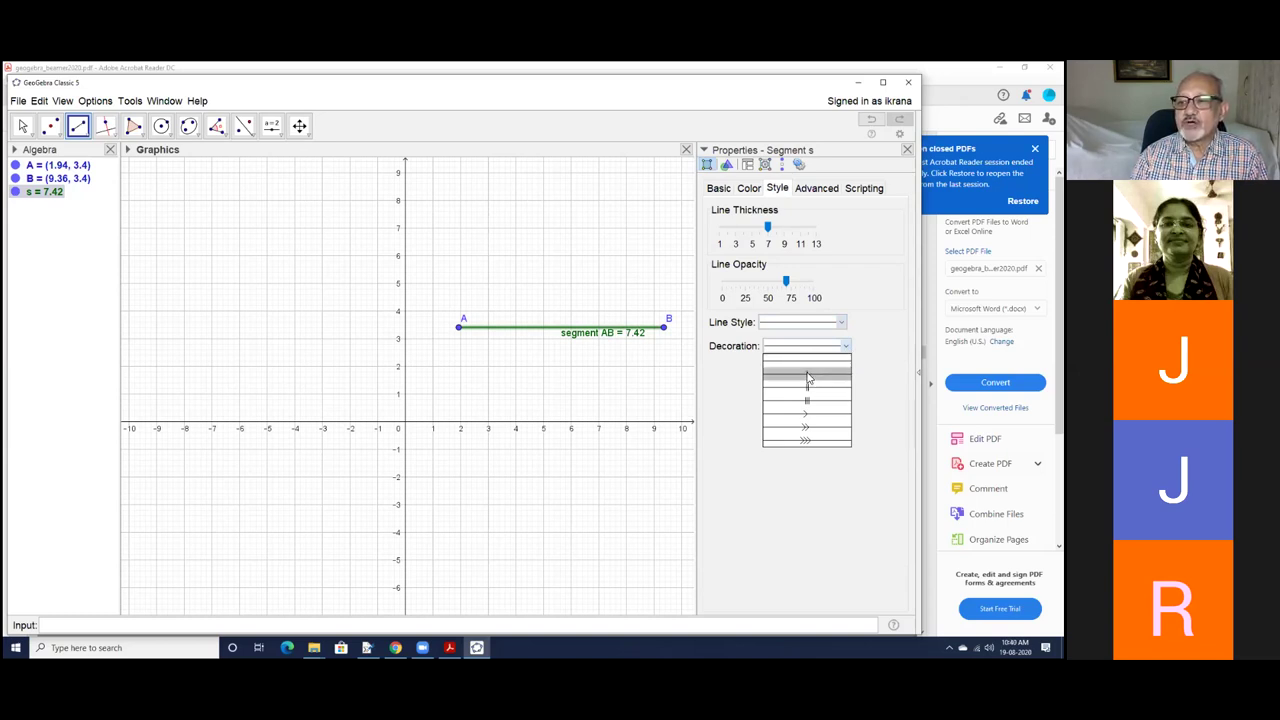
pyautogui.click(809, 378)
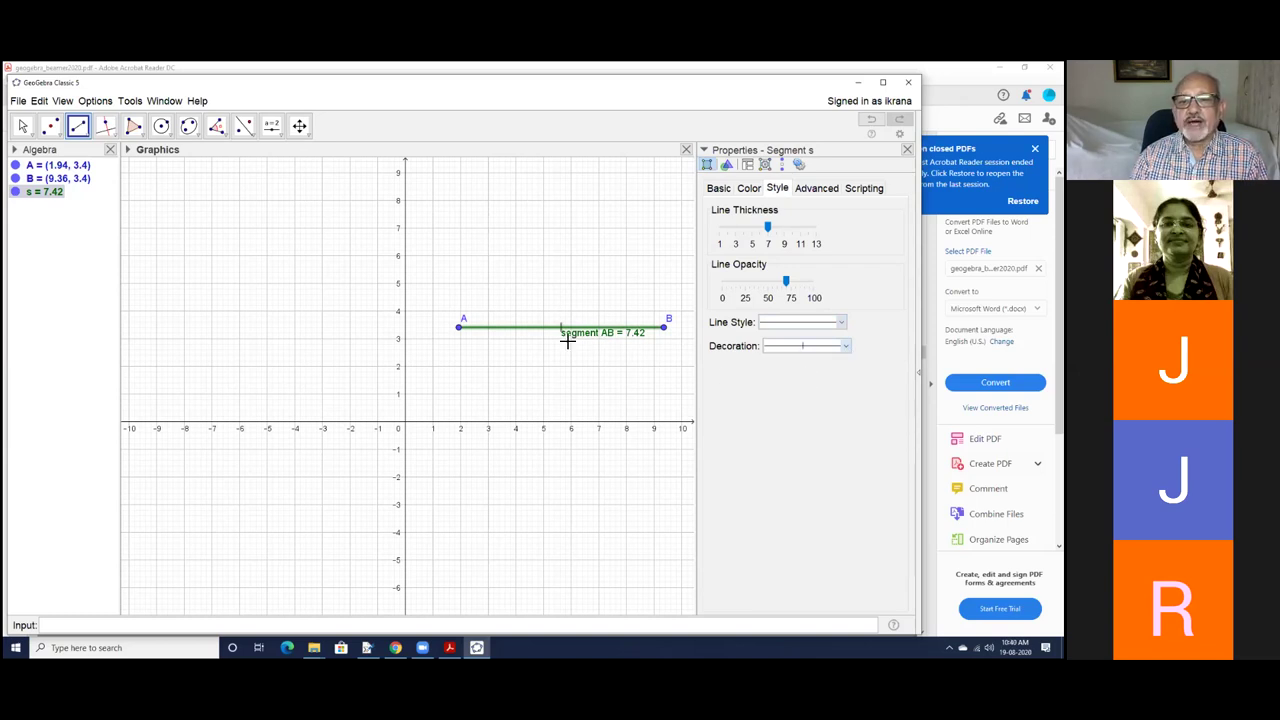
pyautogui.click(845, 347)
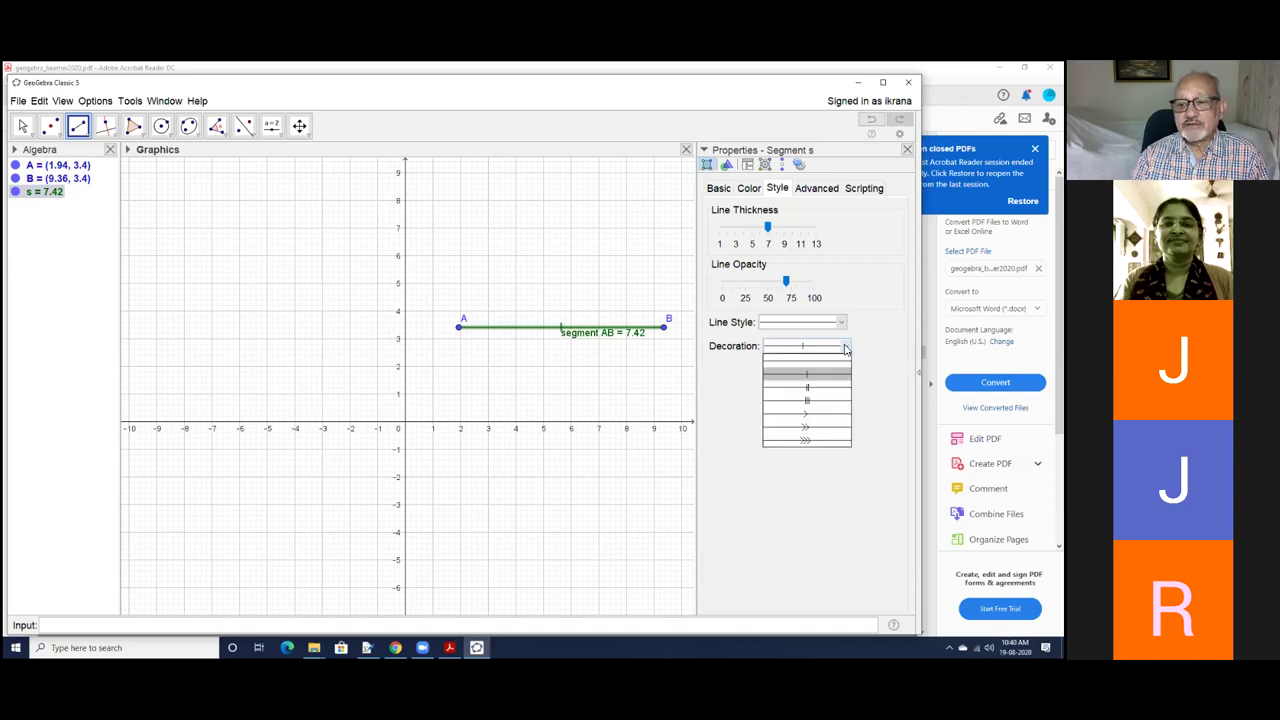
pyautogui.click(830, 387)
pyautogui.click(846, 348)
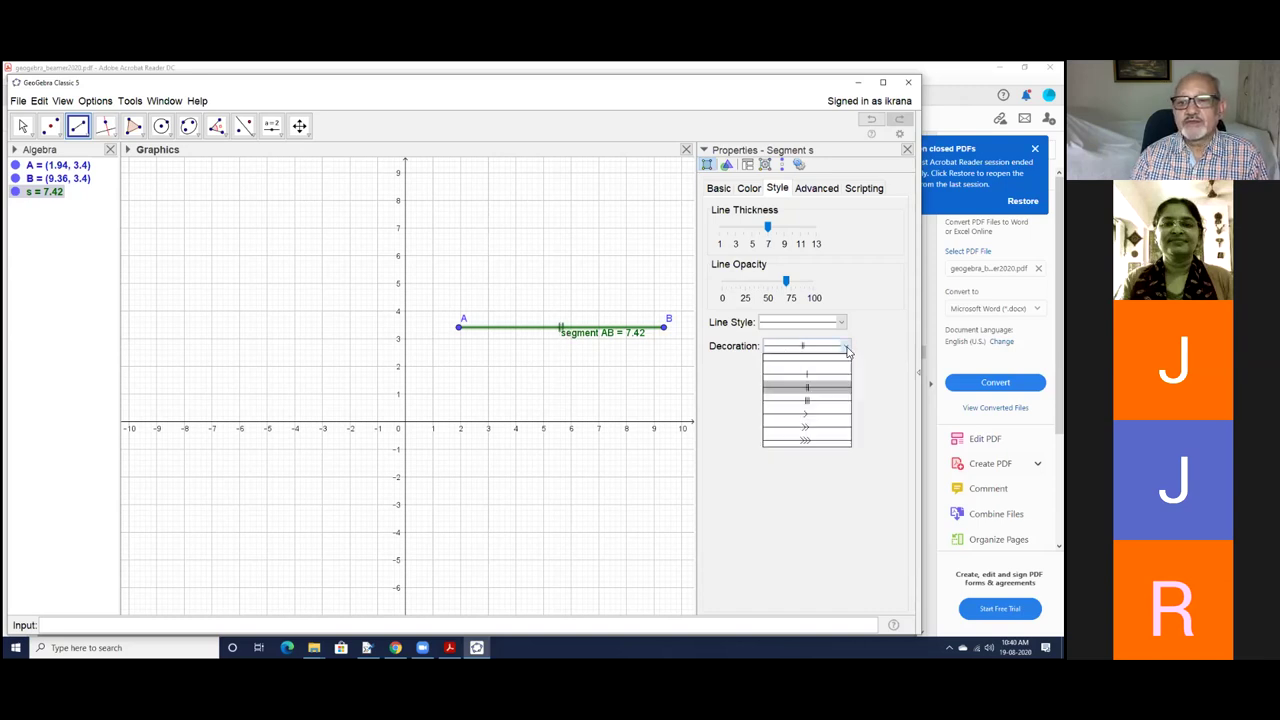
pyautogui.click(832, 400)
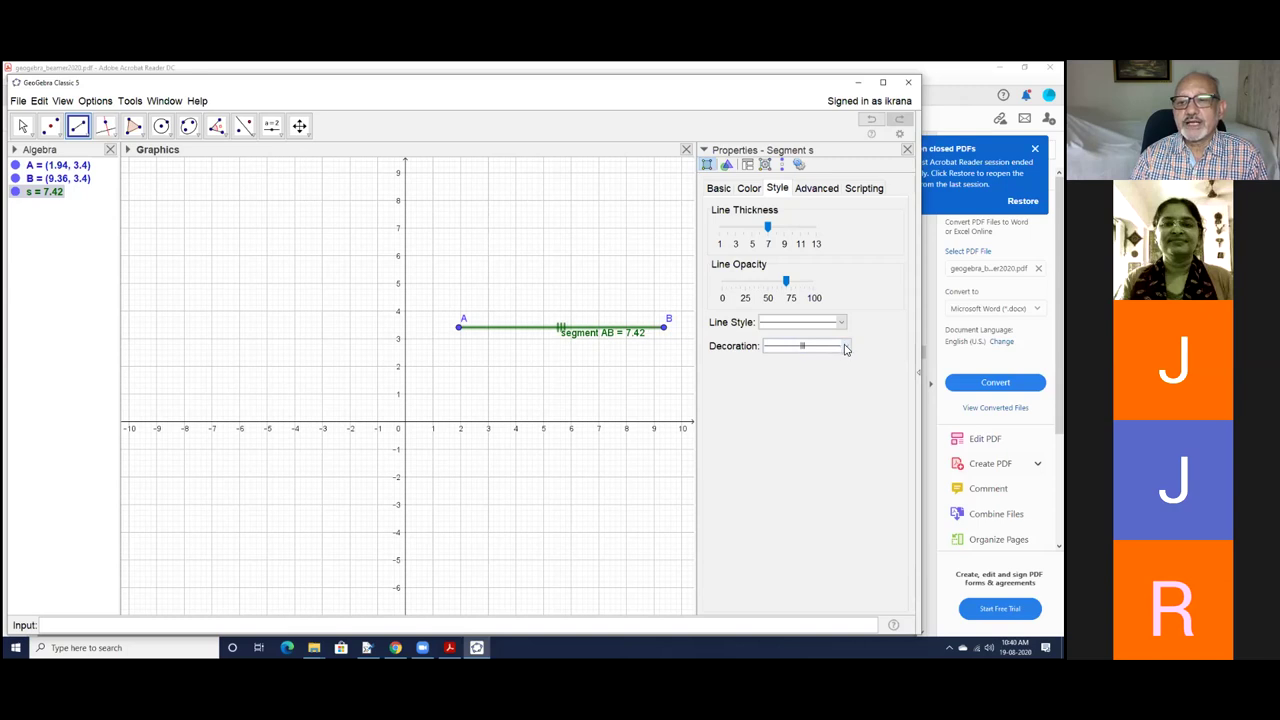
pyautogui.click(846, 347)
pyautogui.click(822, 414)
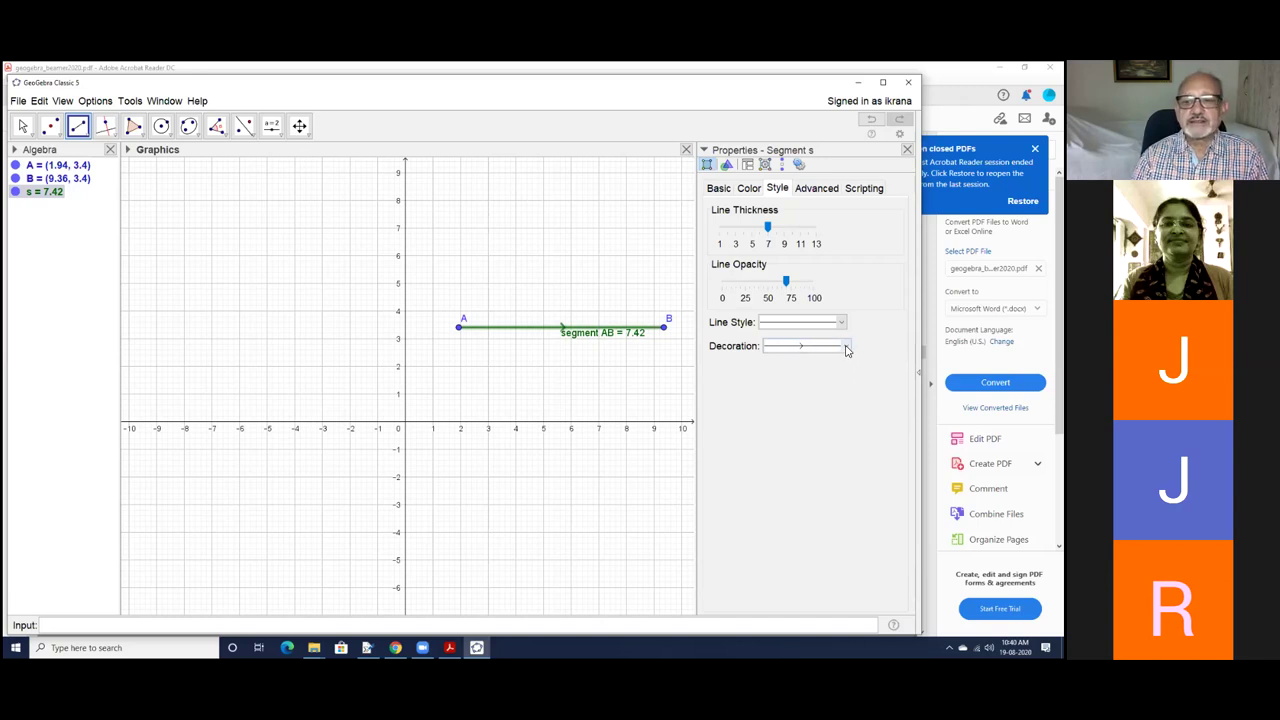
pyautogui.click(846, 347)
pyautogui.click(829, 363)
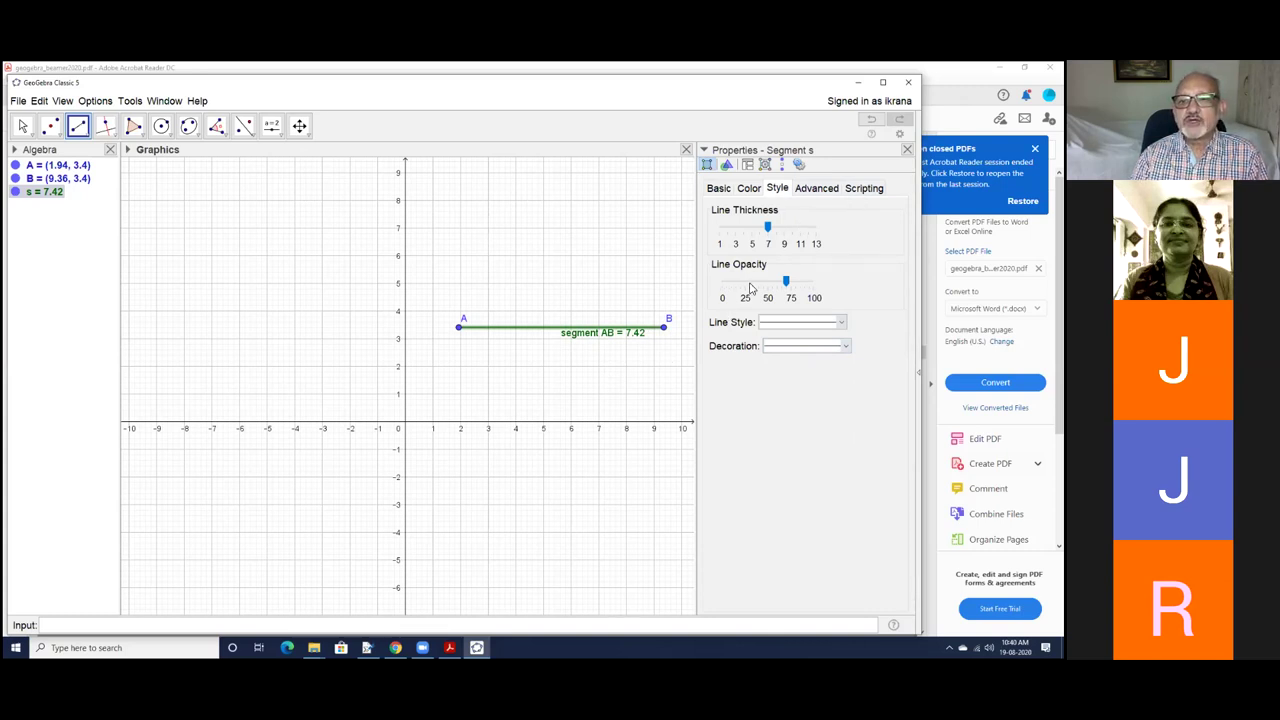
# Review the basic, color and style properties of segment s and close its properties
pyautogui.click(728, 191)
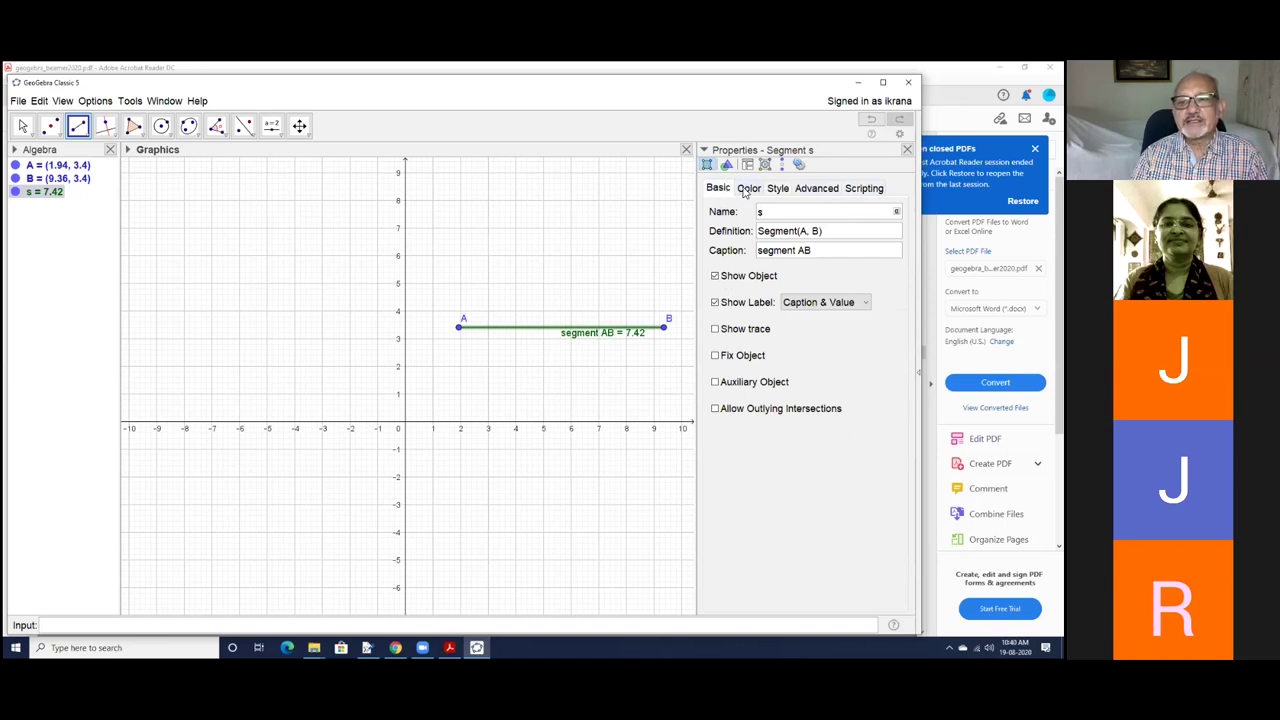
pyautogui.click(746, 190)
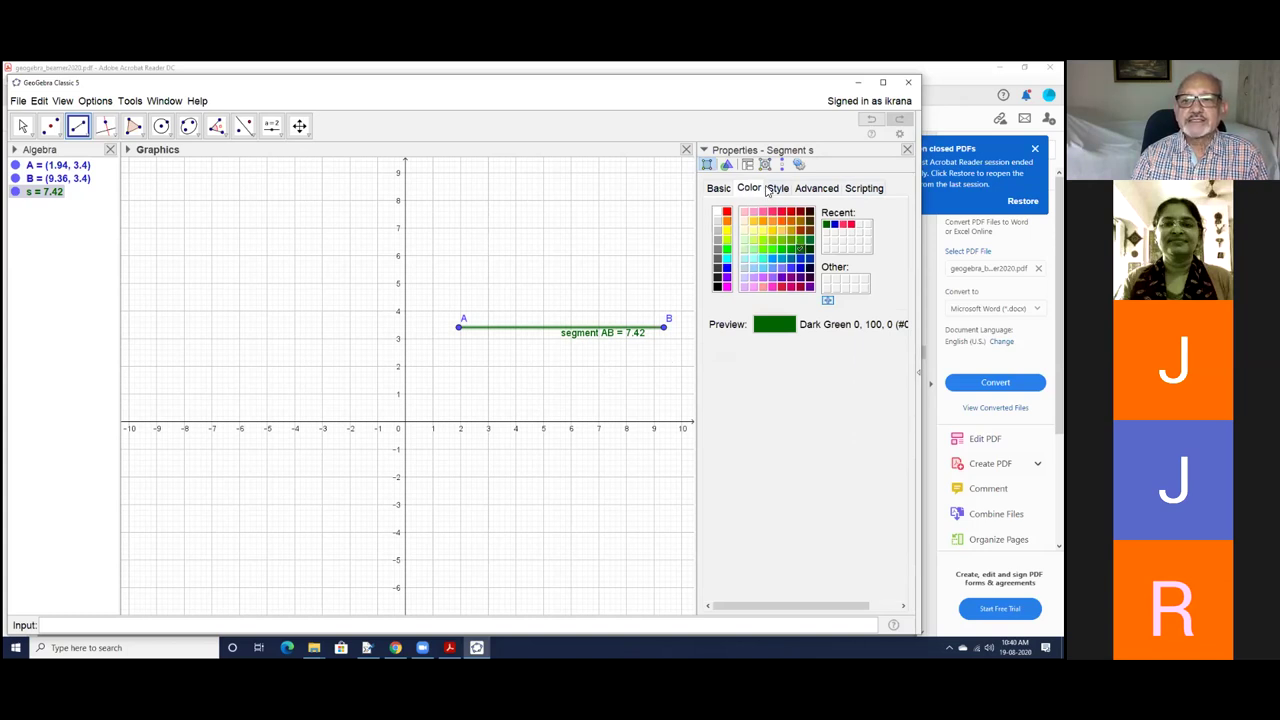
pyautogui.click(776, 189)
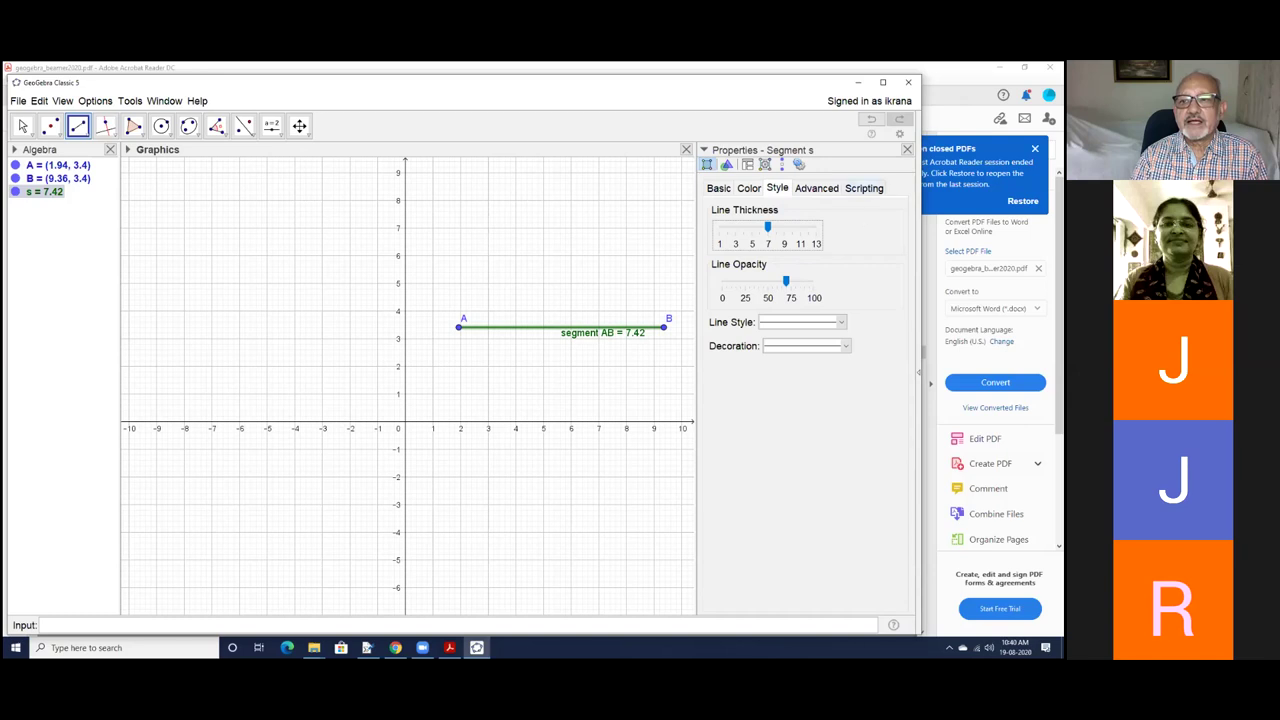
pyautogui.press('Escape')
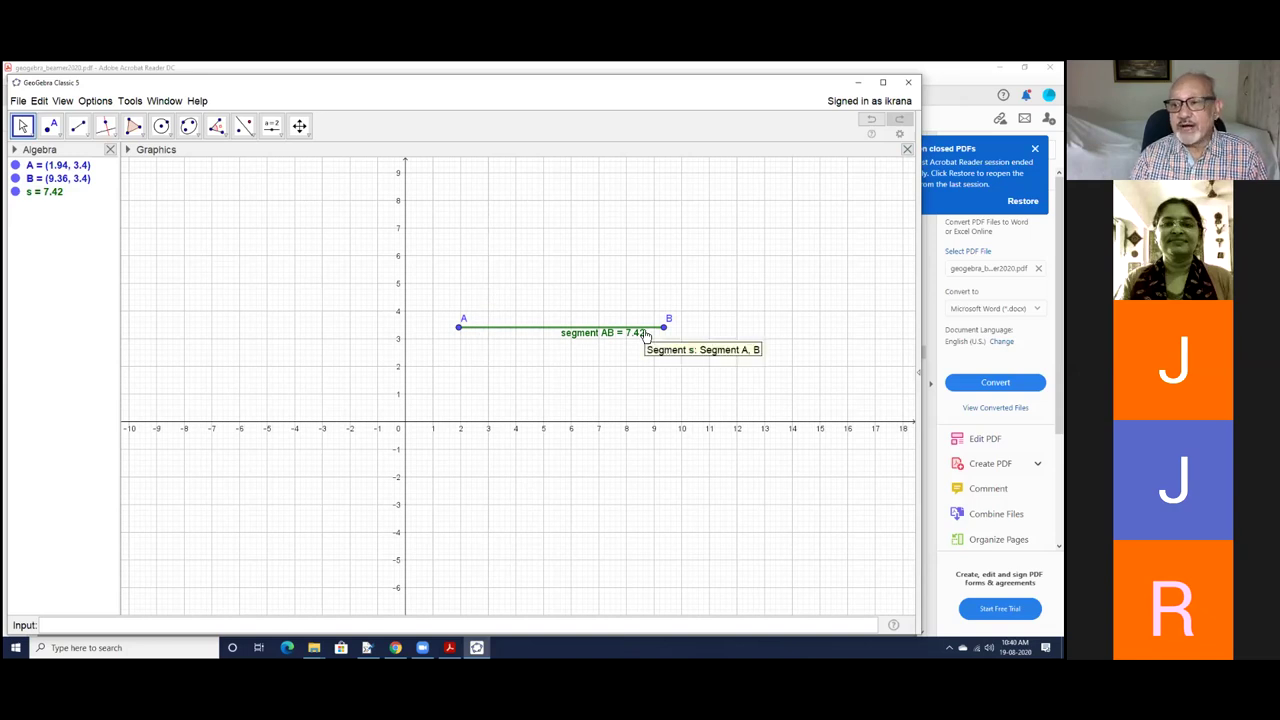
# Construct the midpoint of segment AB with the Midpoint or Center tool
pyautogui.click(64, 133)
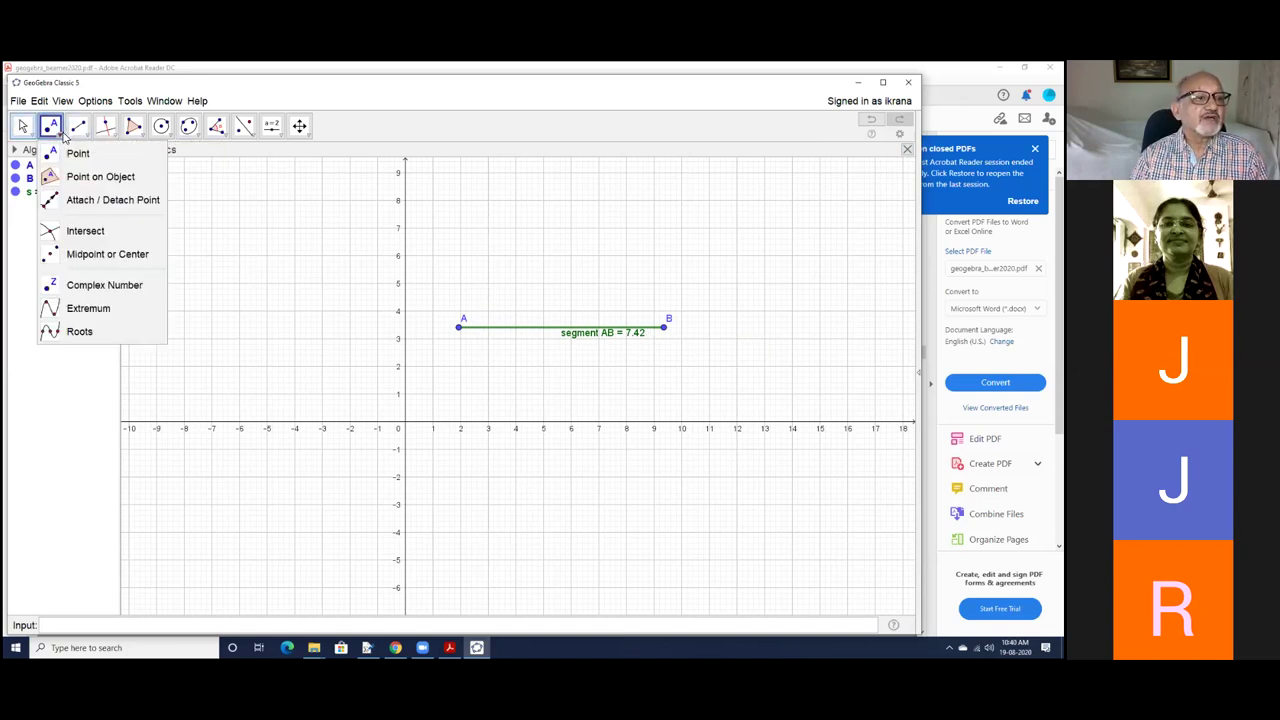
pyautogui.click(88, 254)
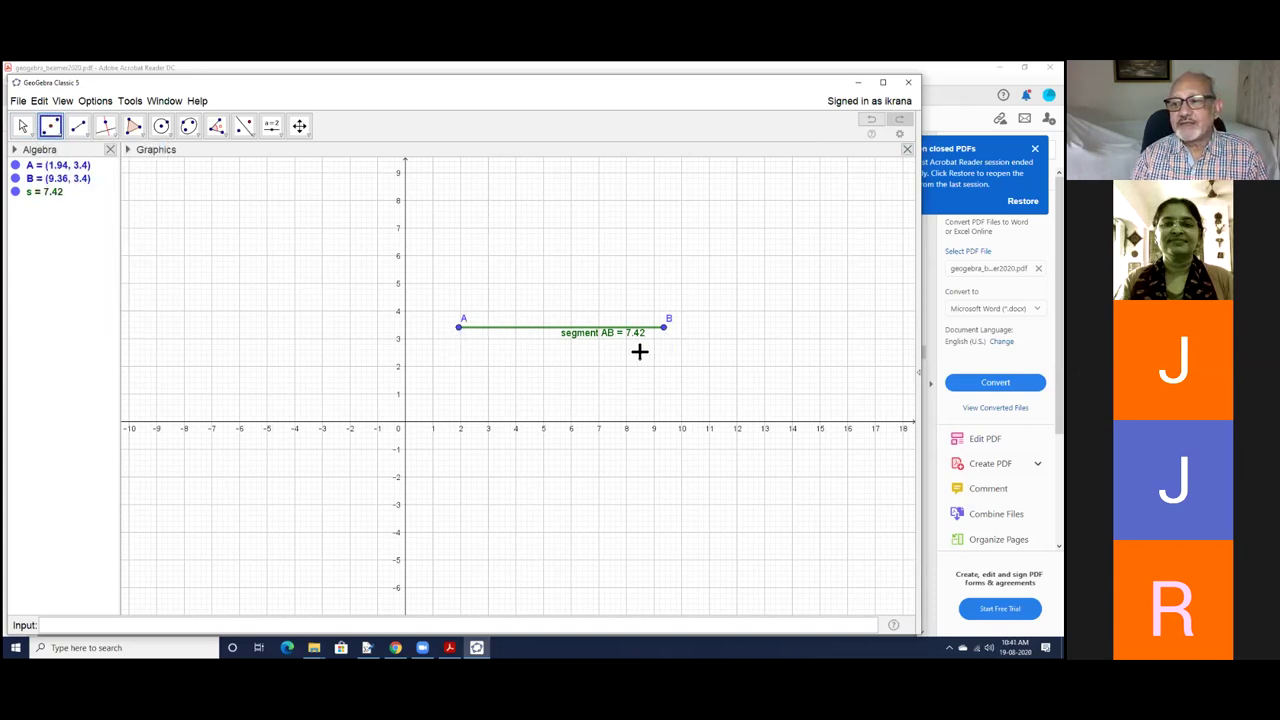
pyautogui.click(548, 331)
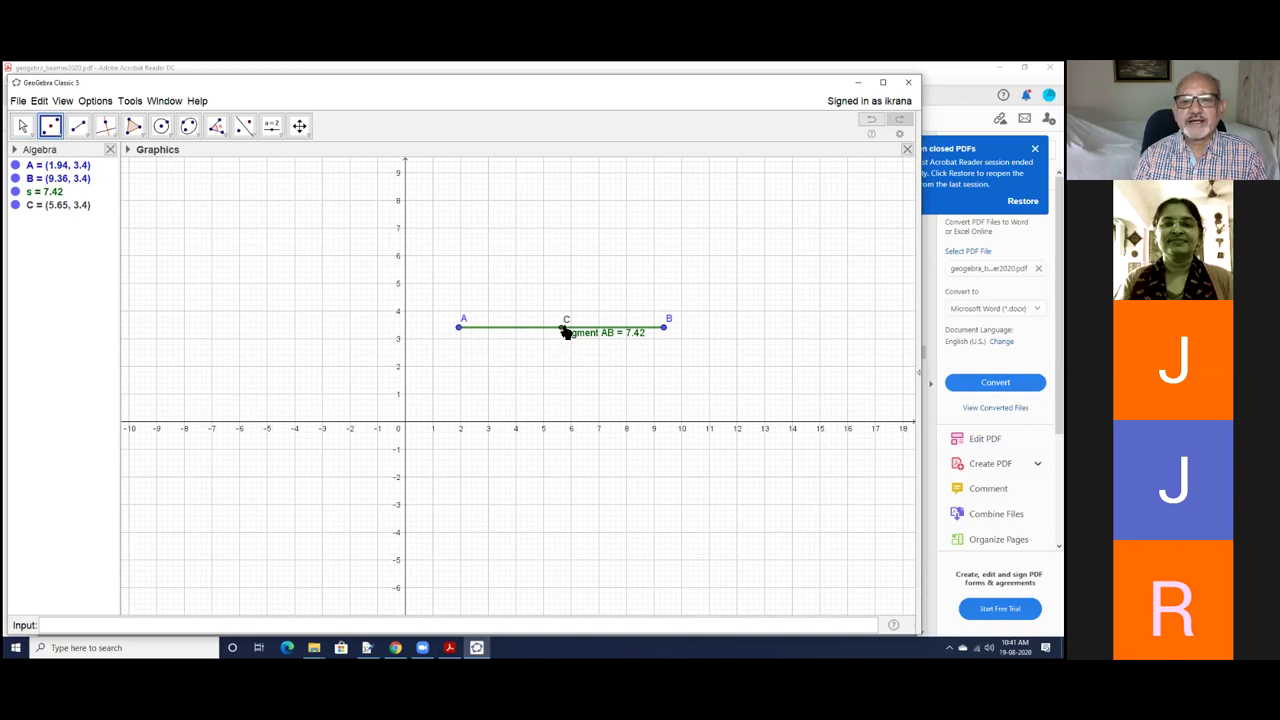
# Open the object properties of midpoint C and color it pink-red (255, 51, 102)
pyautogui.rightClick(565, 331)
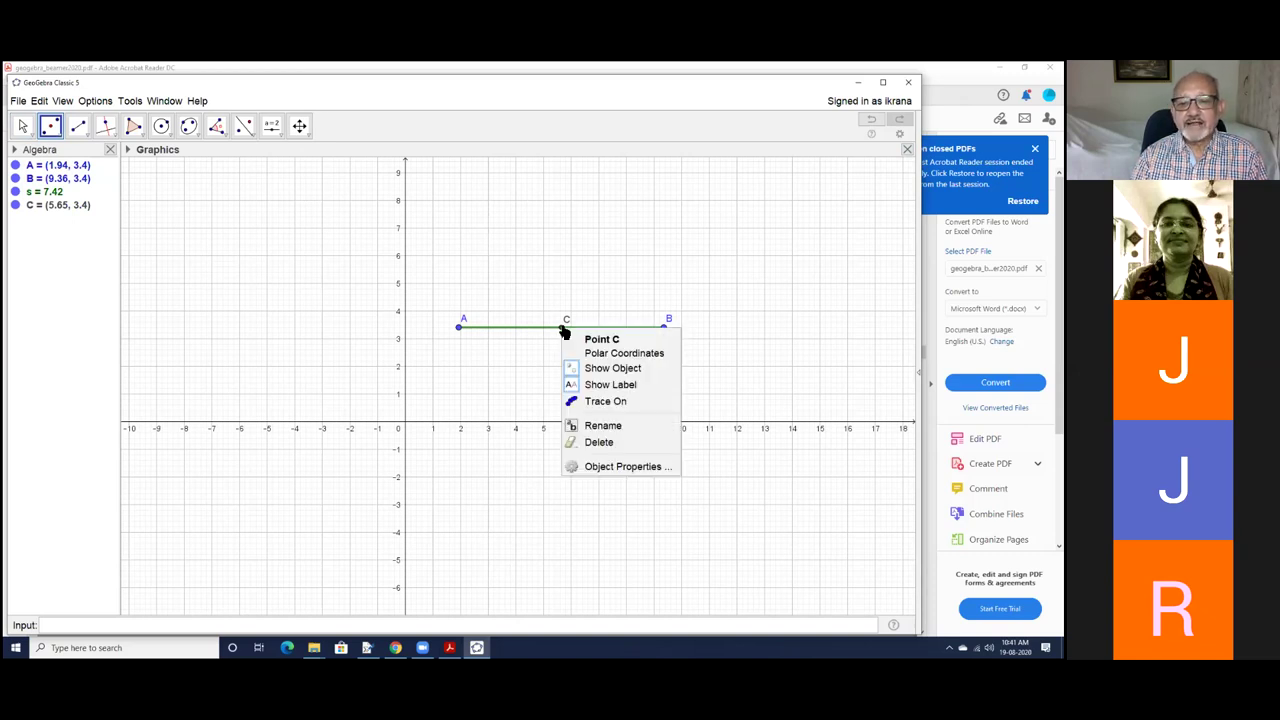
pyautogui.click(615, 466)
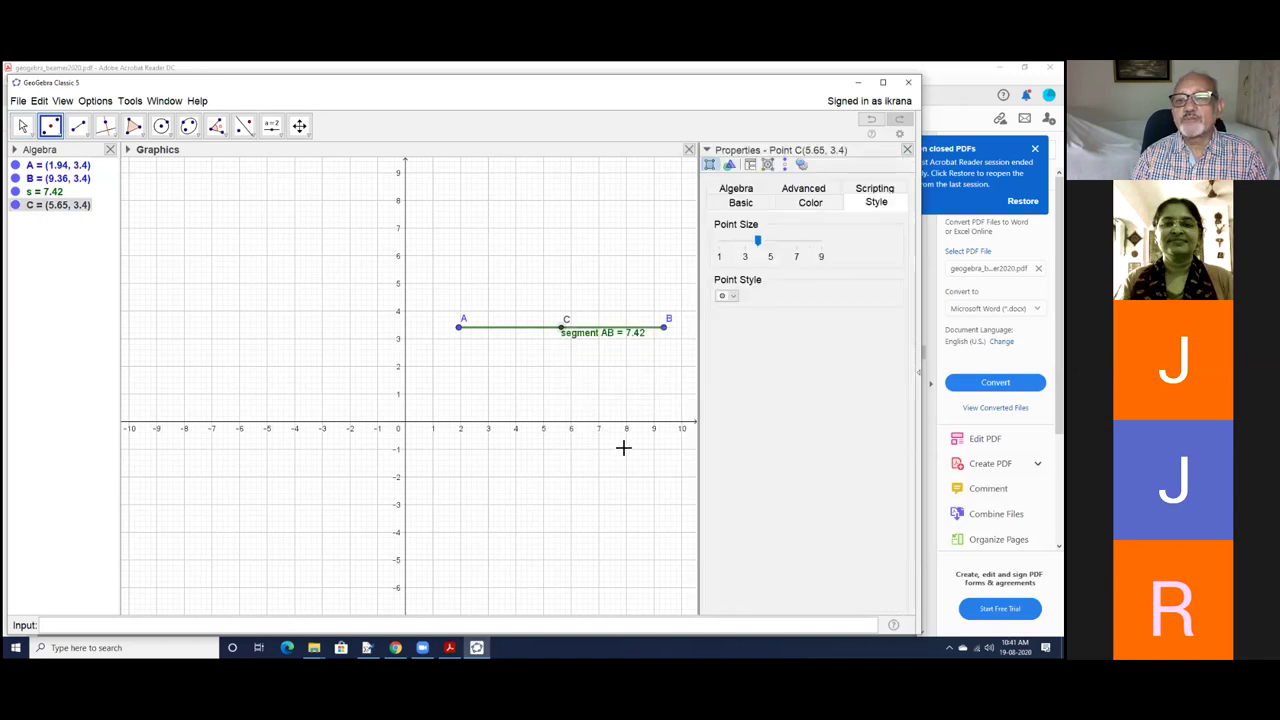
pyautogui.click(798, 204)
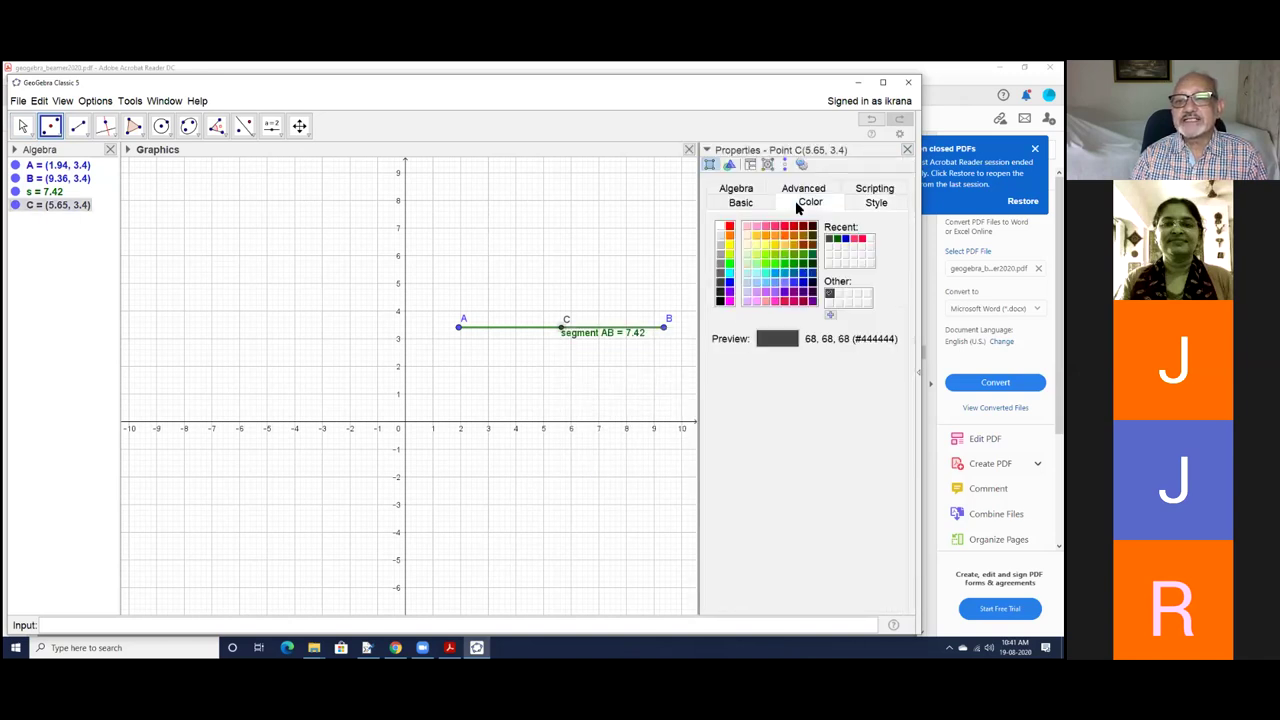
pyautogui.click(858, 240)
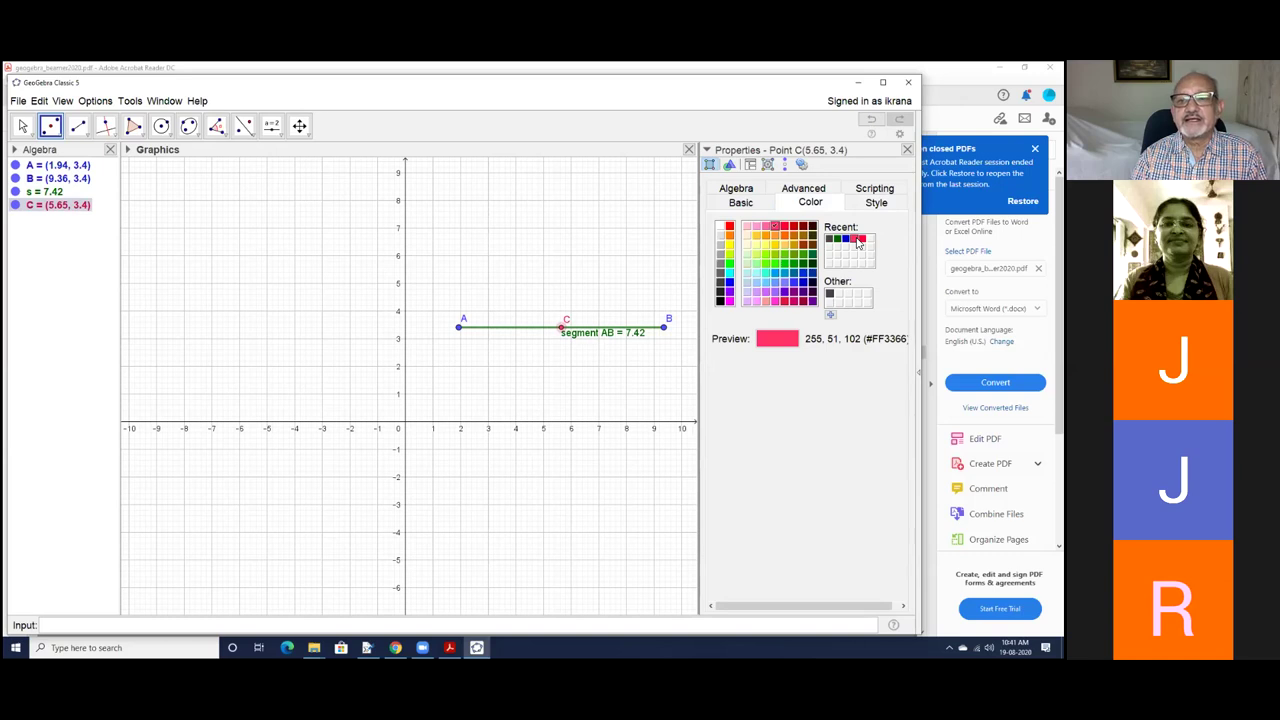
# Label midpoint C with Name & Value, change its point style to a cross, and close the properties
pyautogui.click(741, 203)
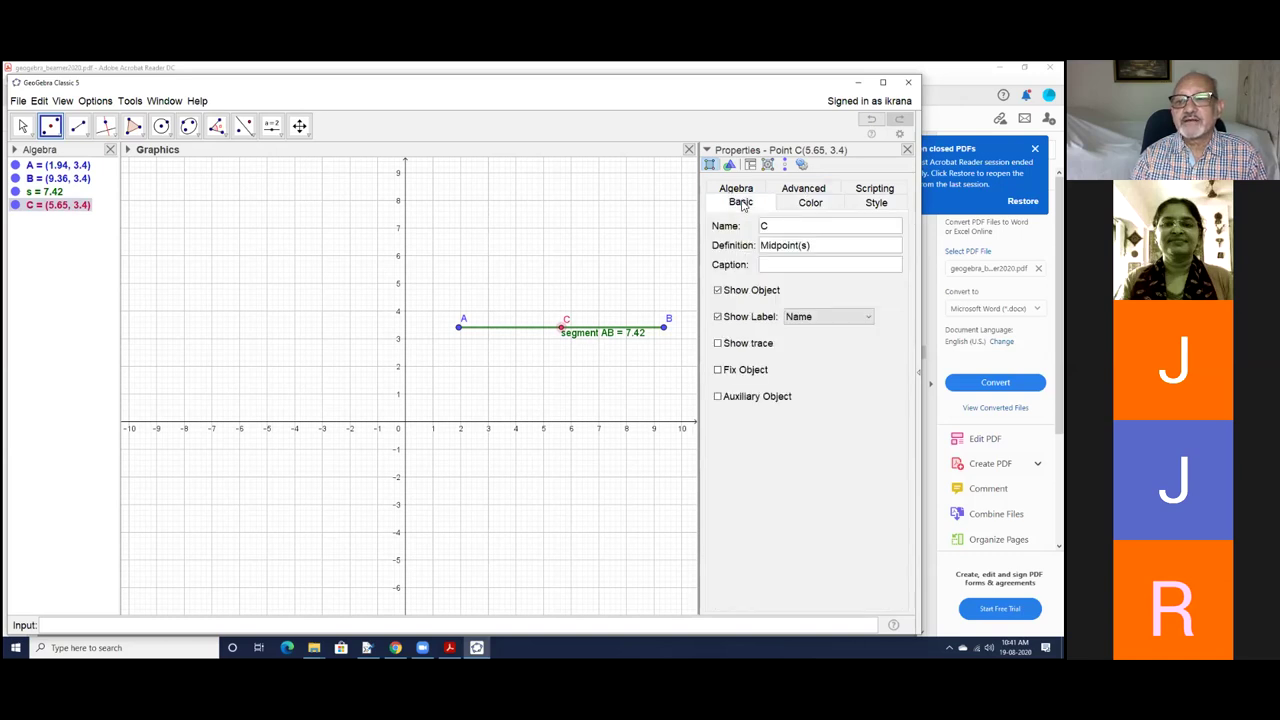
pyautogui.click(828, 316)
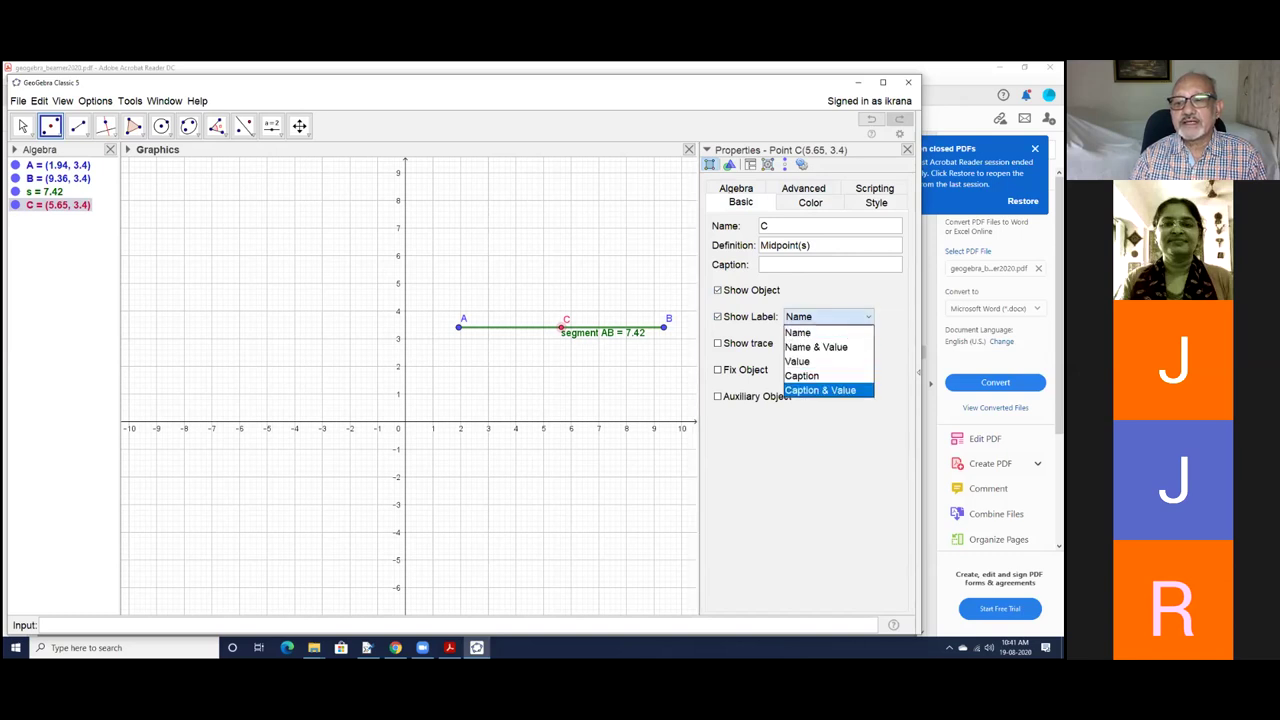
pyautogui.click(849, 347)
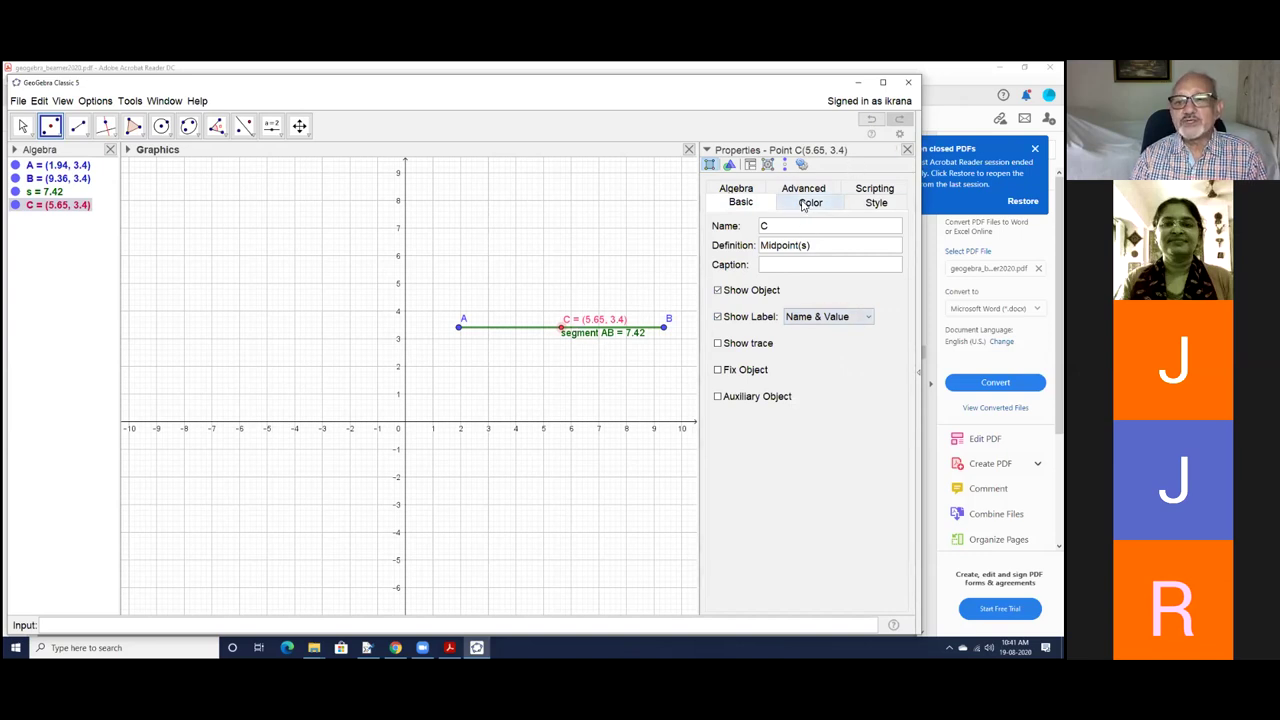
pyautogui.click(868, 203)
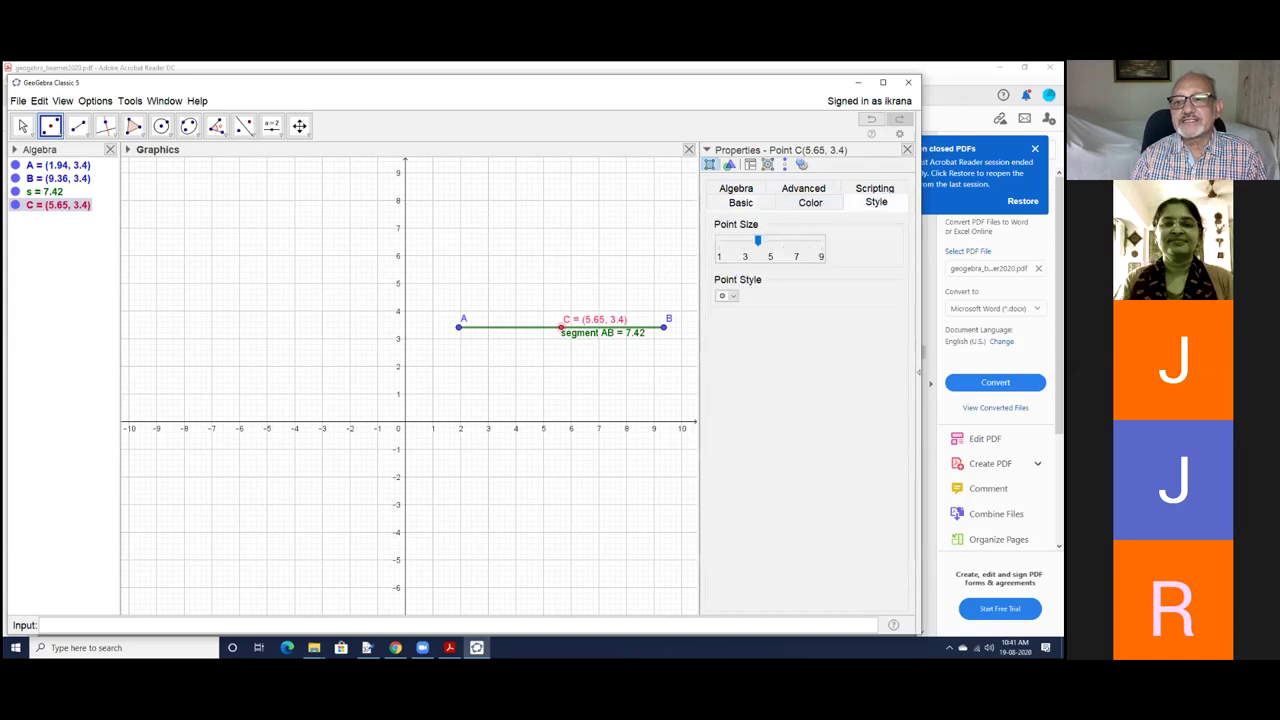
pyautogui.click(732, 297)
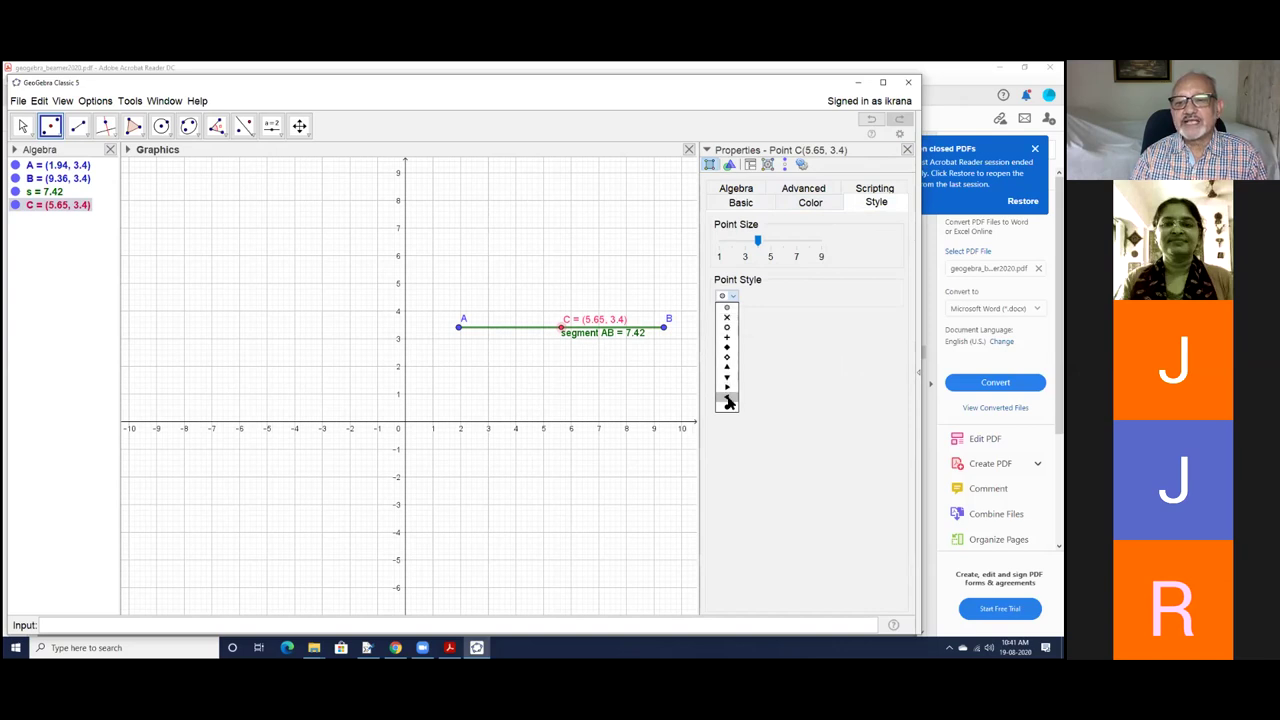
pyautogui.click(727, 318)
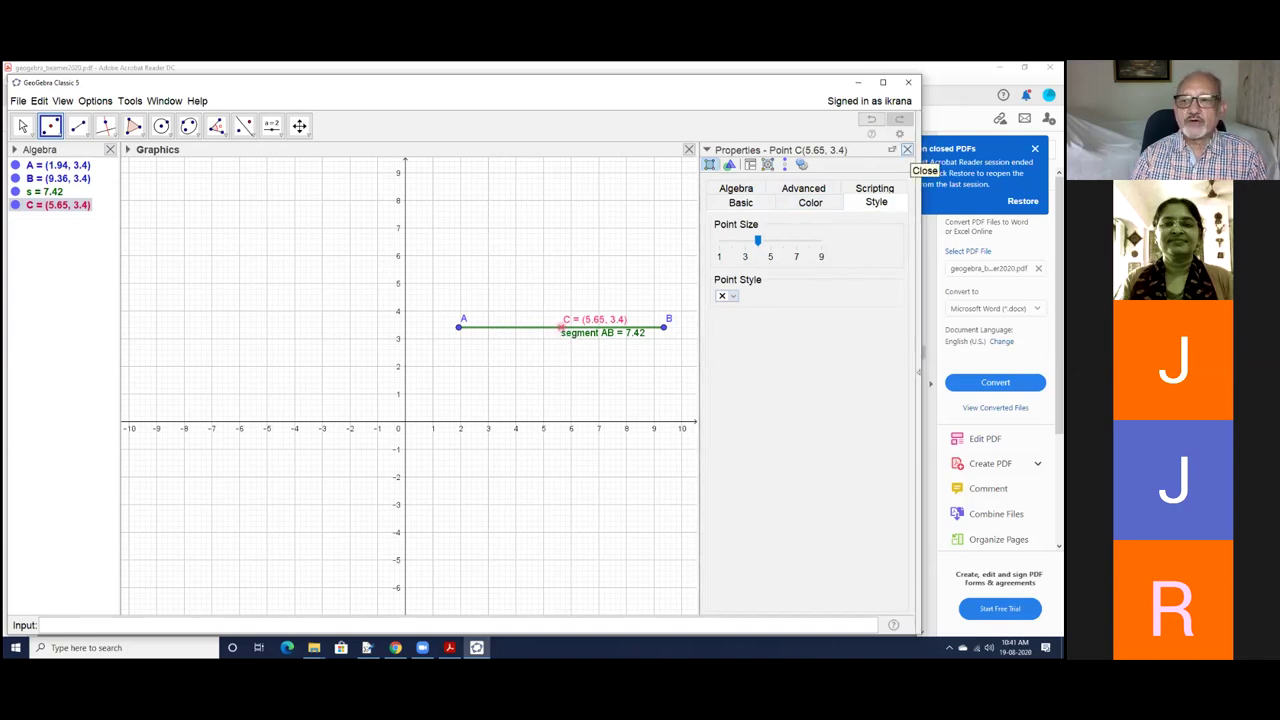
pyautogui.click(907, 150)
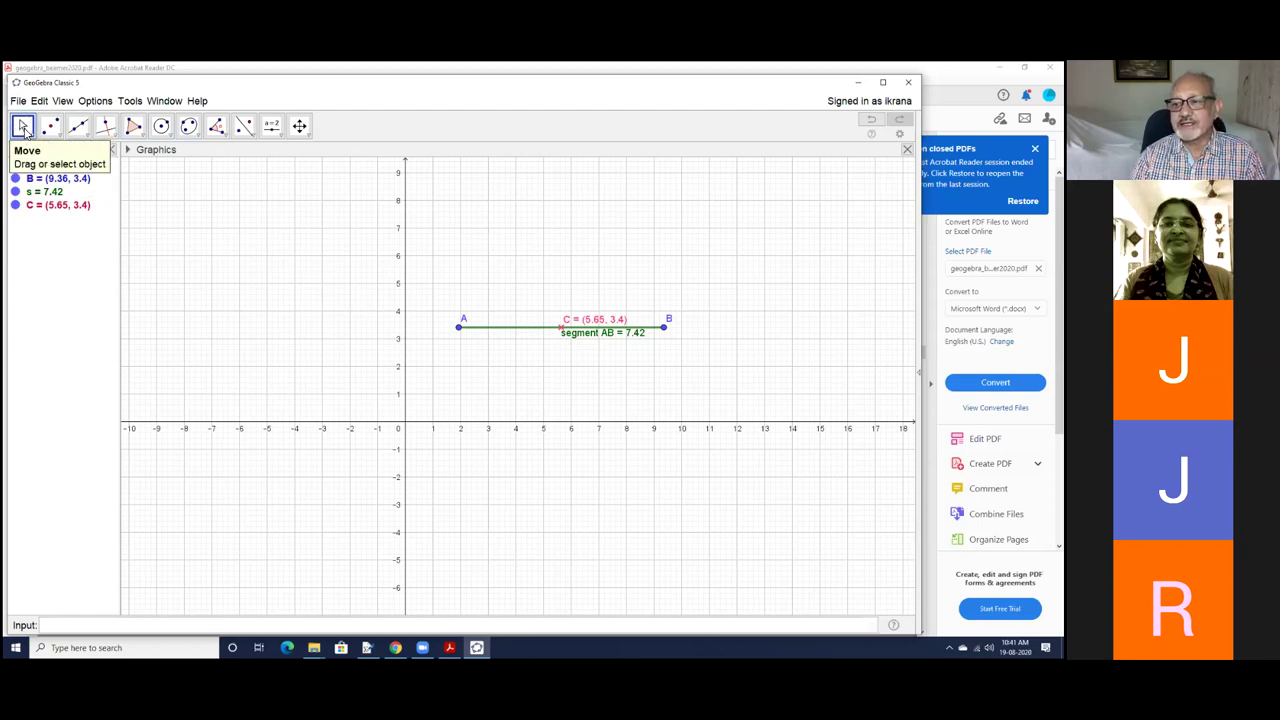
# Move point A slightly away from B to about (1.36, 3.44)
pyautogui.click(23, 127)
pyautogui.moveTo(459, 332)
pyautogui.mouseDown()
pyautogui.moveTo(319, 355)
pyautogui.moveTo(290, 305)
pyautogui.moveTo(334, 260)
pyautogui.moveTo(394, 252)
pyautogui.moveTo(488, 283)
pyautogui.moveTo(497, 326)
pyautogui.moveTo(442, 328)
pyautogui.mouseUp()
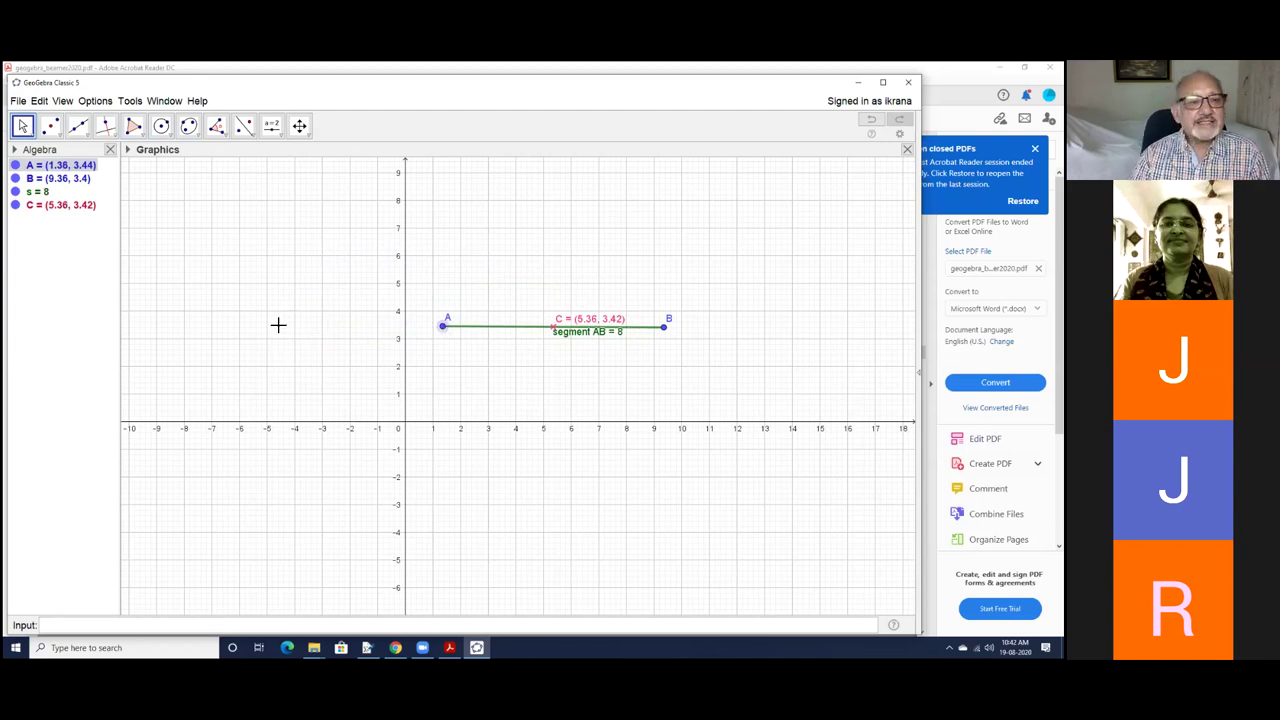
# Start a number slider named a above segment AB and set its minimum to 0
pyautogui.click(89, 141)
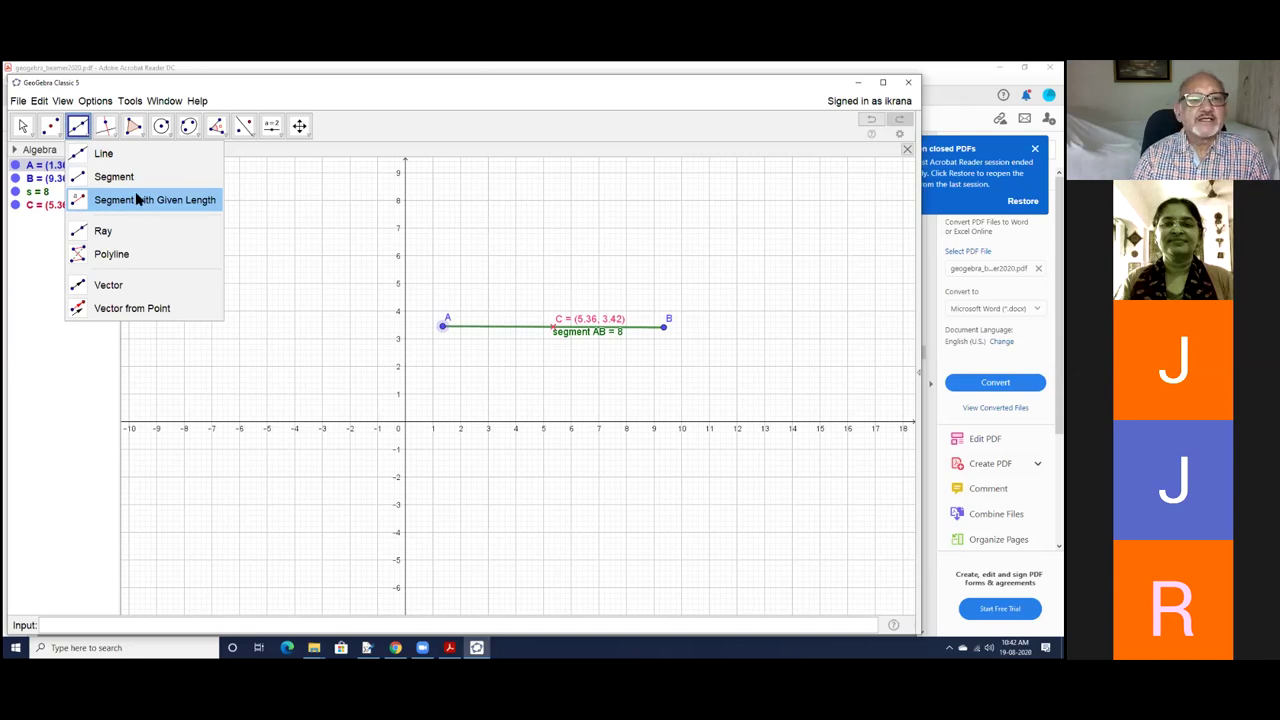
pyautogui.click(282, 137)
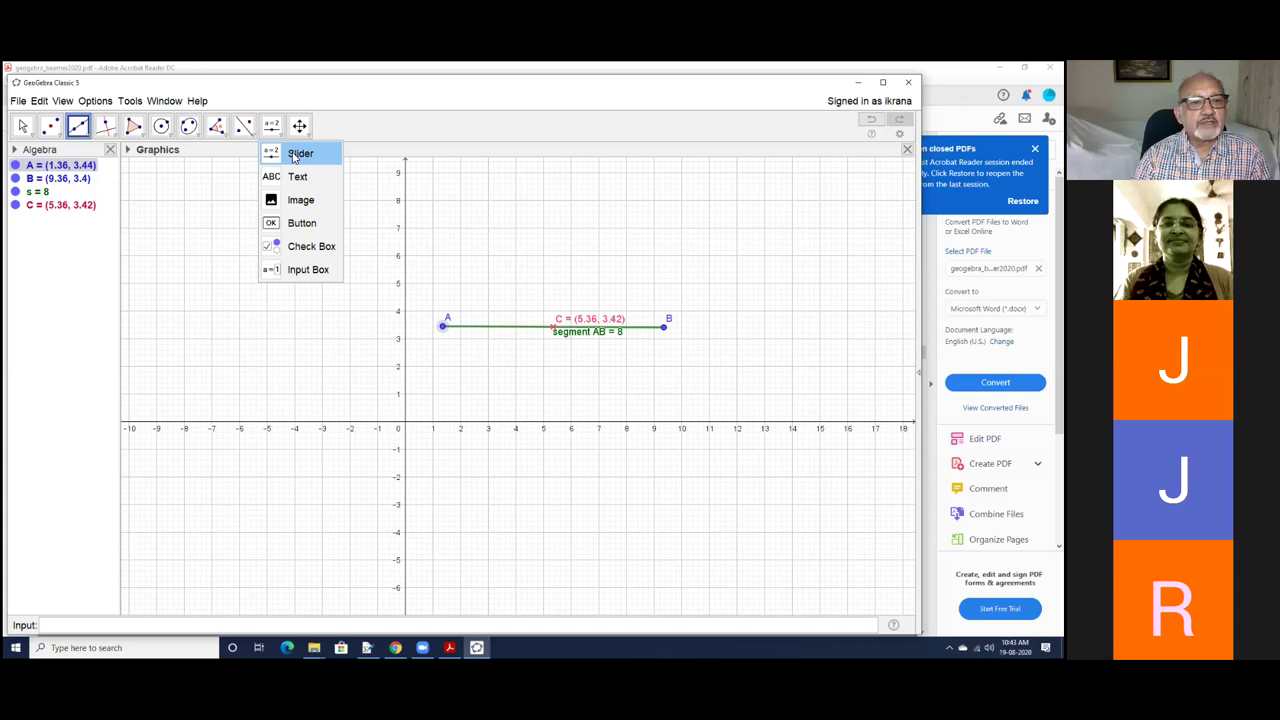
pyautogui.click(293, 155)
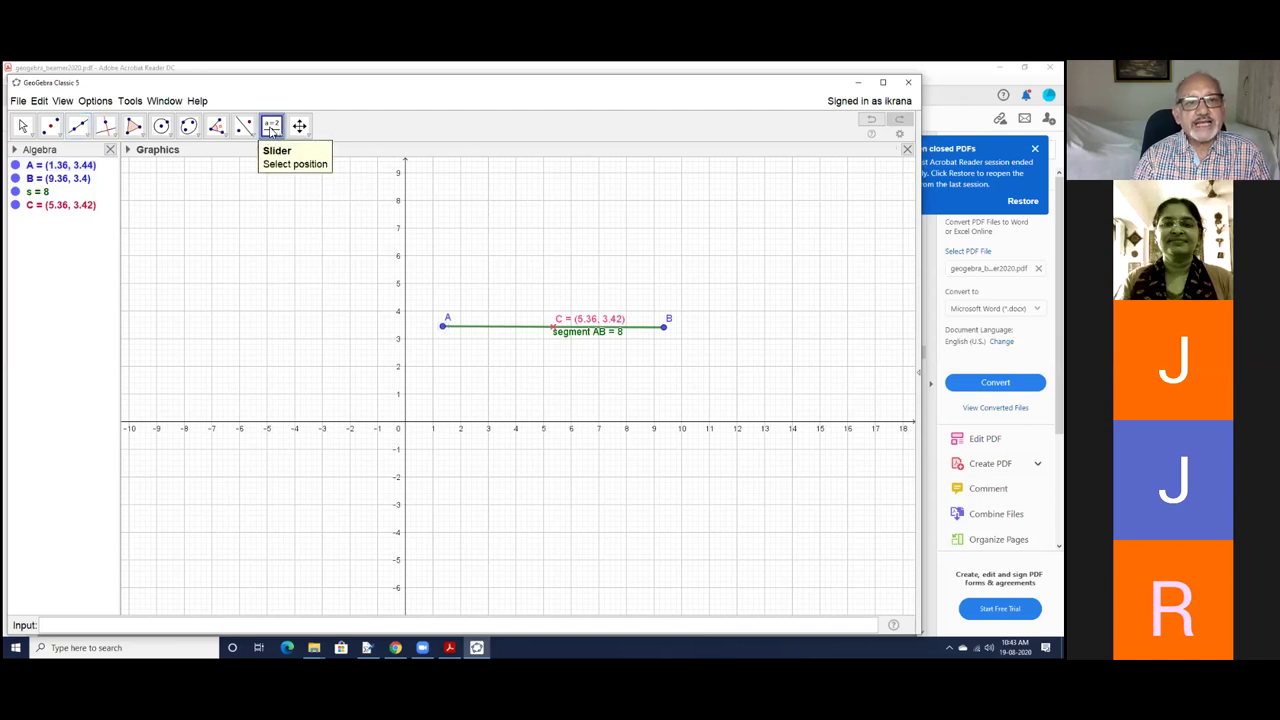
pyautogui.click(281, 136)
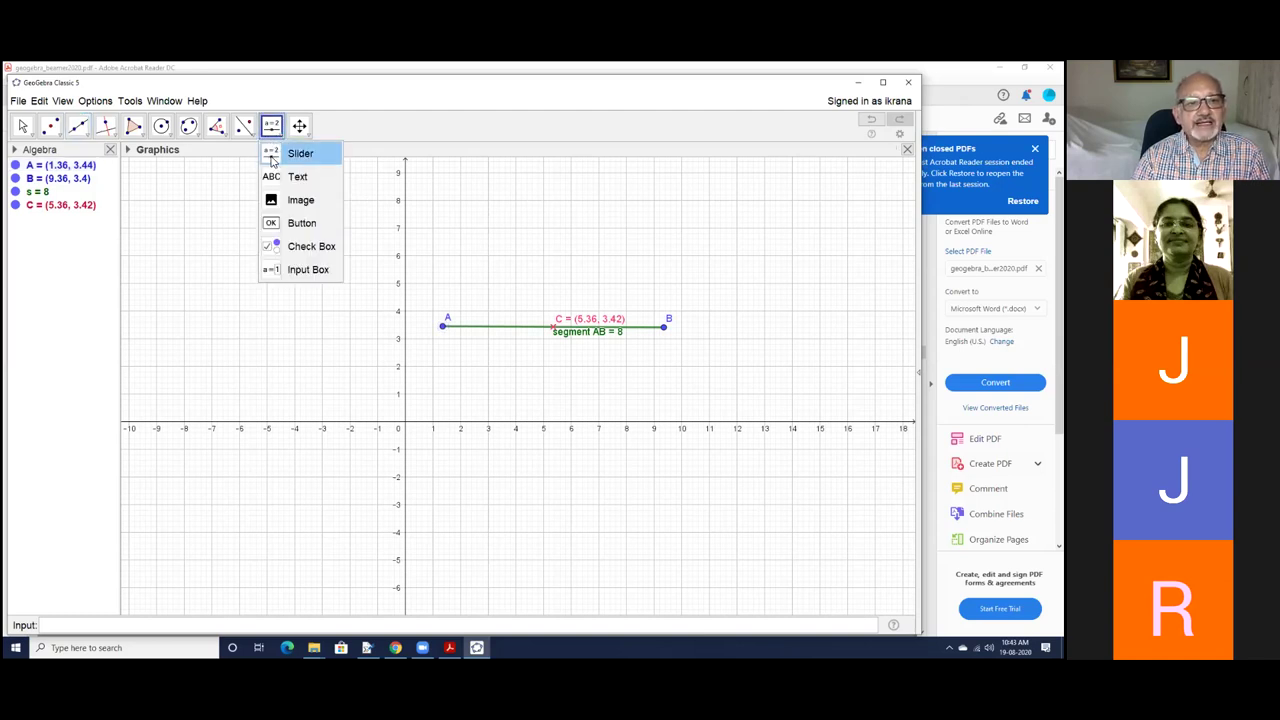
pyautogui.click(272, 160)
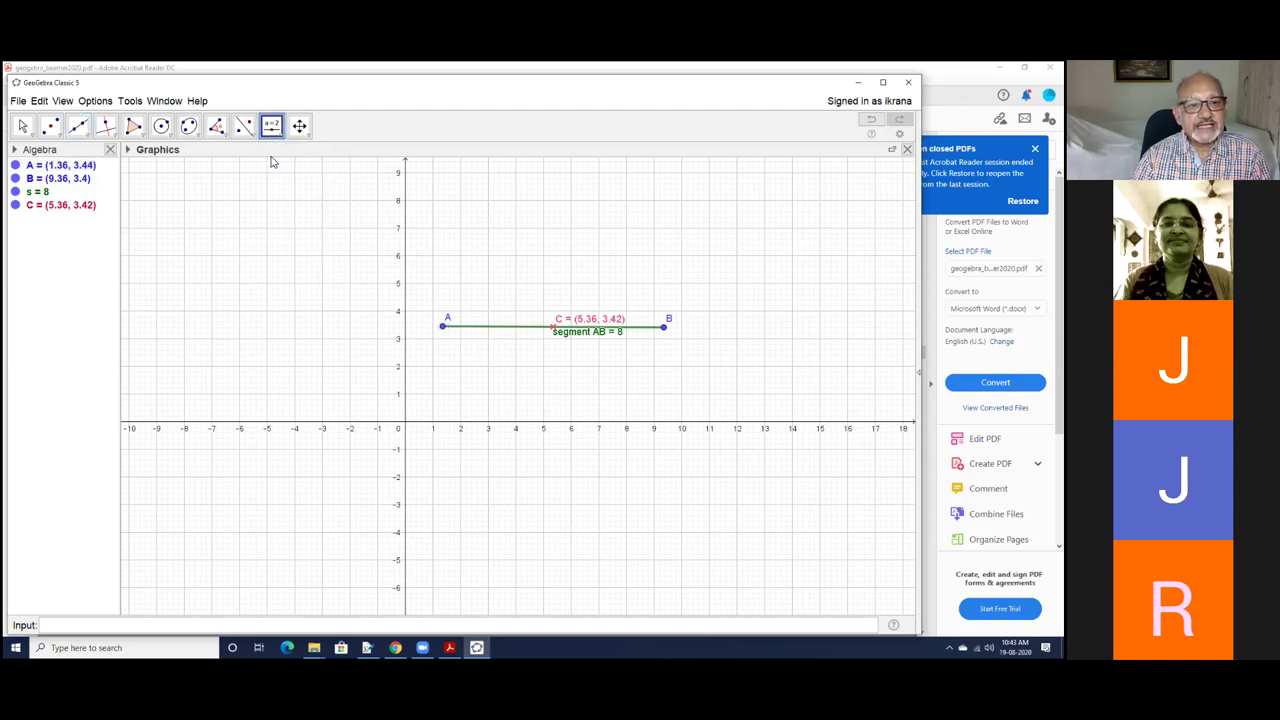
pyautogui.click(490, 192)
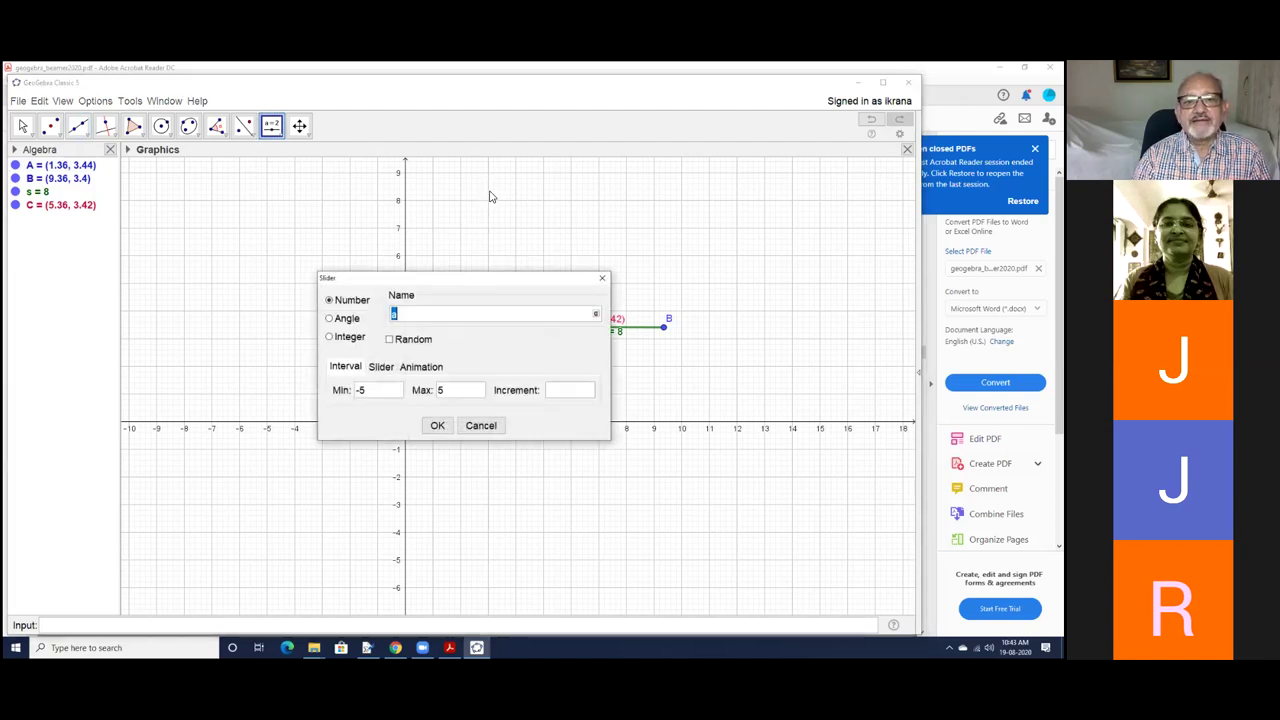
pyautogui.moveTo(464, 286); pyautogui.dragTo(469, 189)
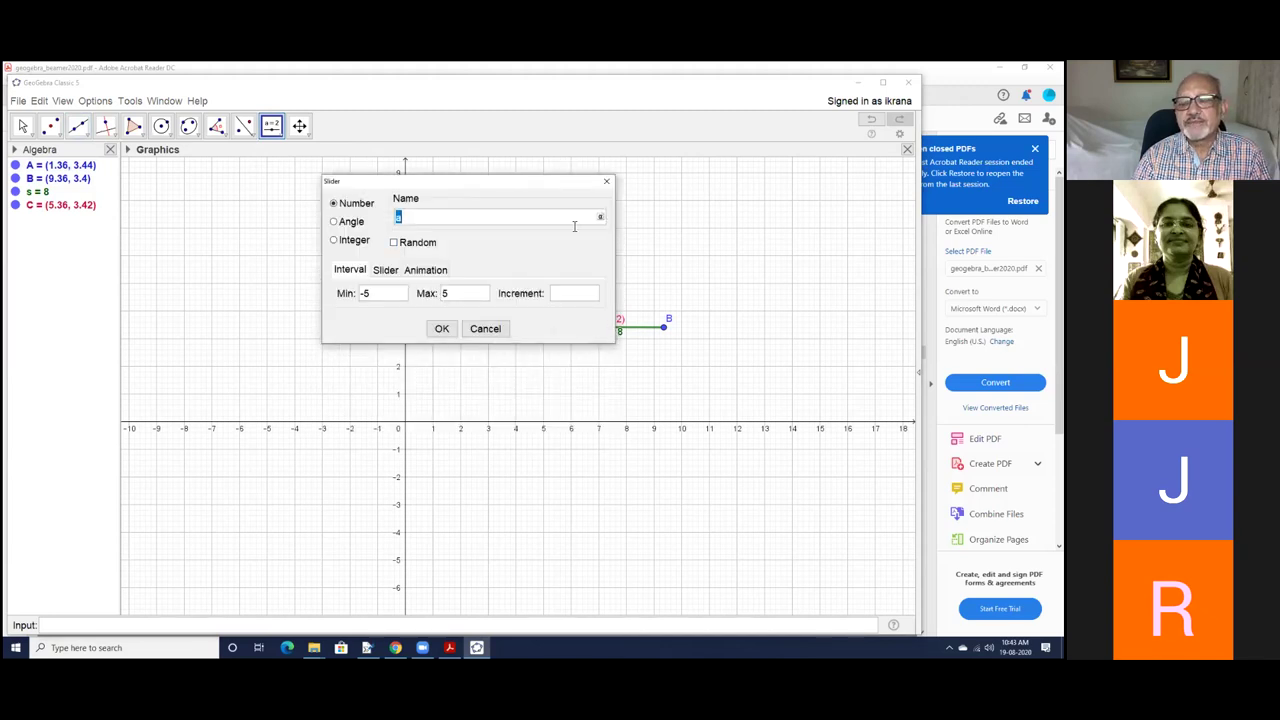
pyautogui.click(421, 219)
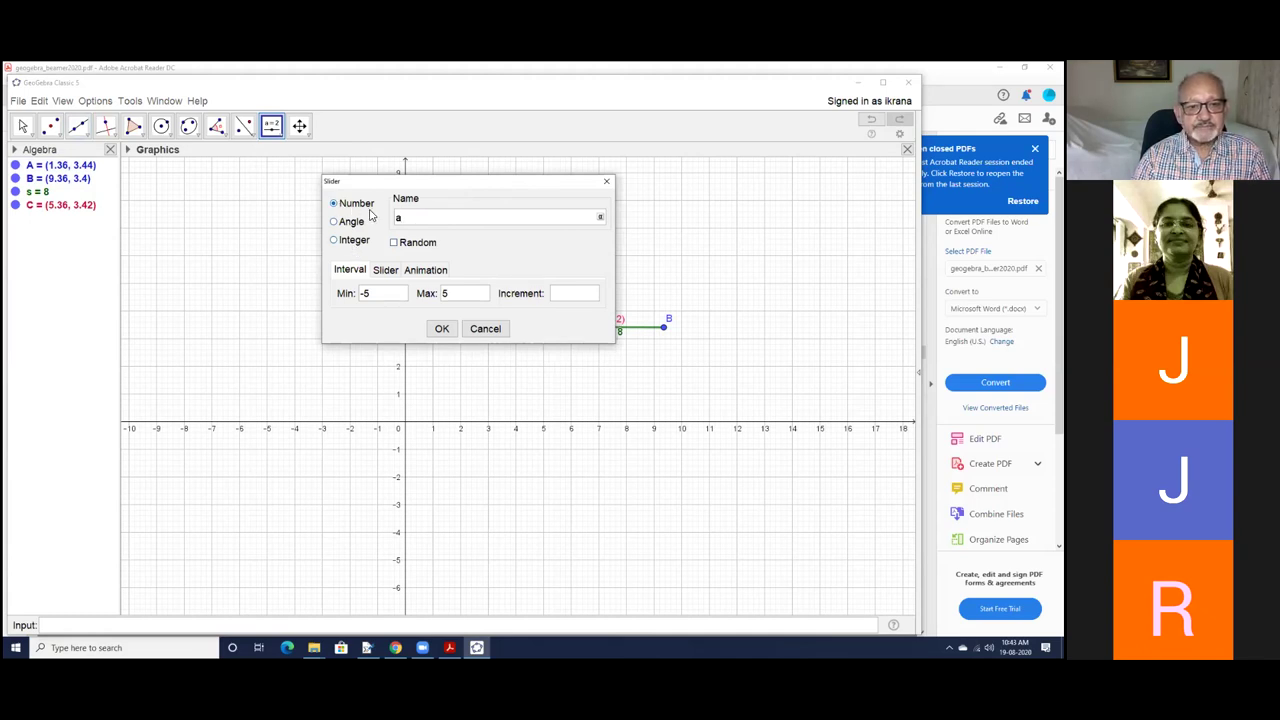
pyautogui.click(376, 300)
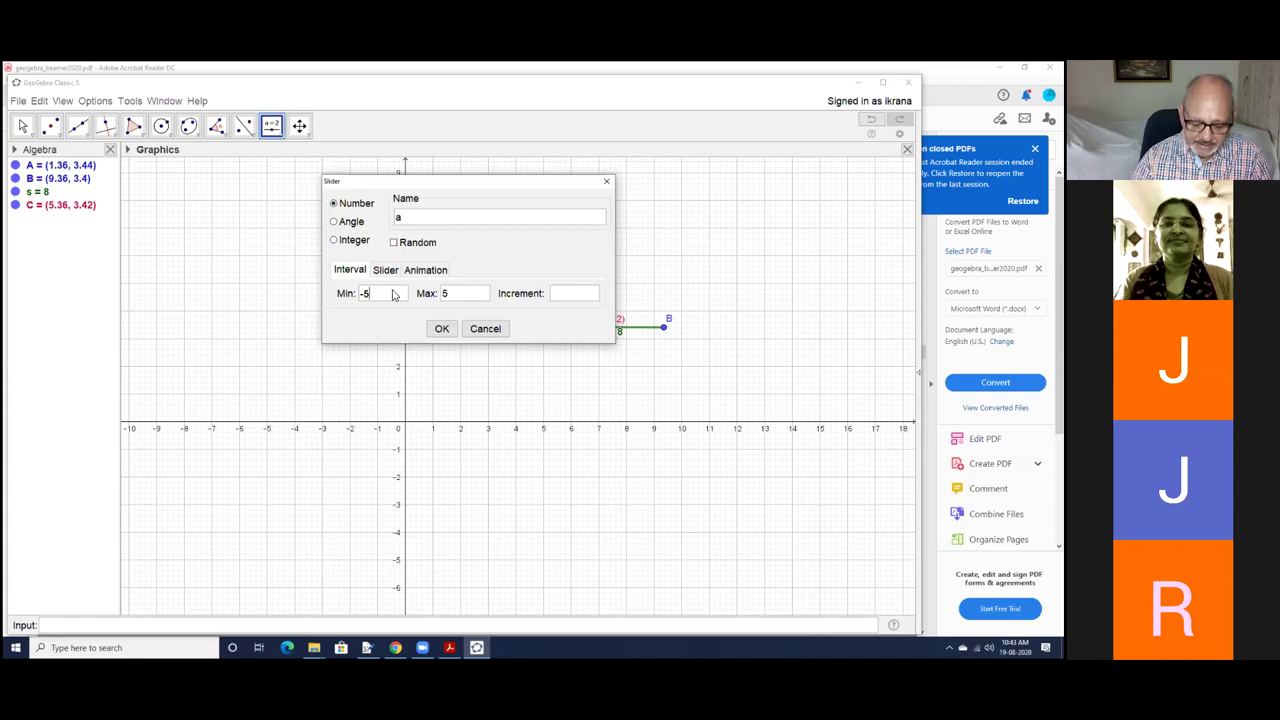
pyautogui.press('BackSpace')
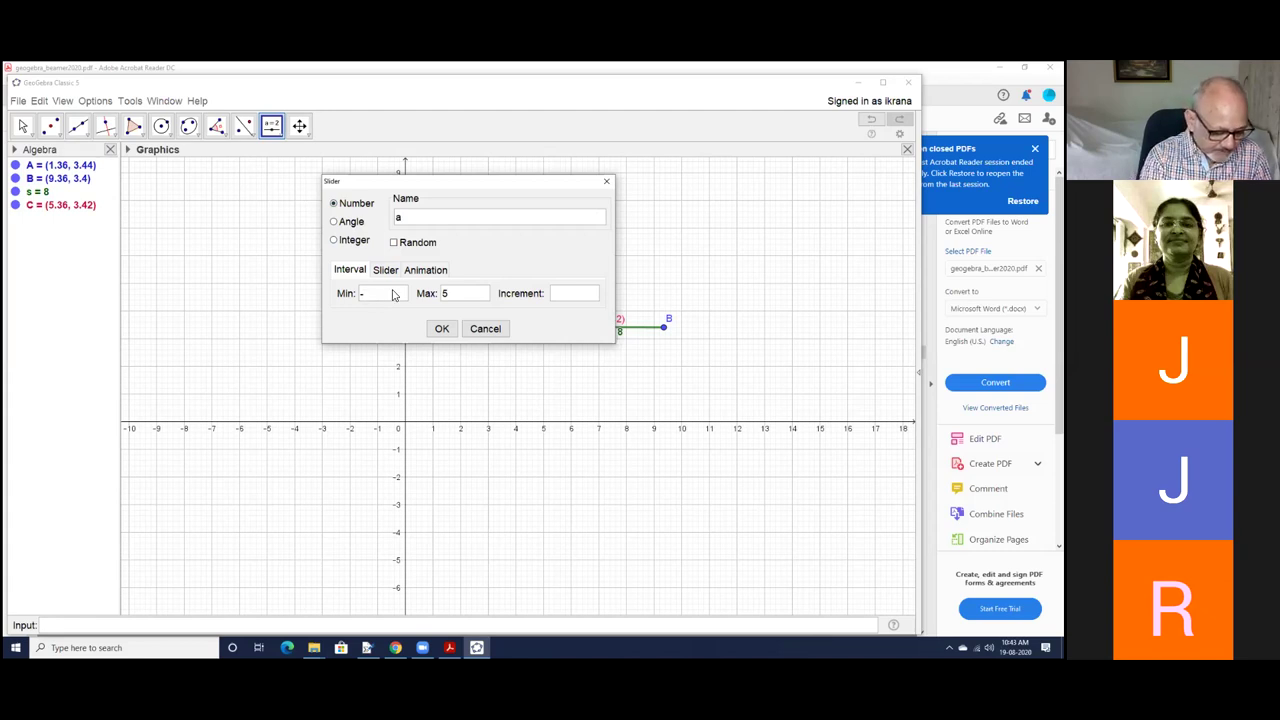
pyautogui.write('0')
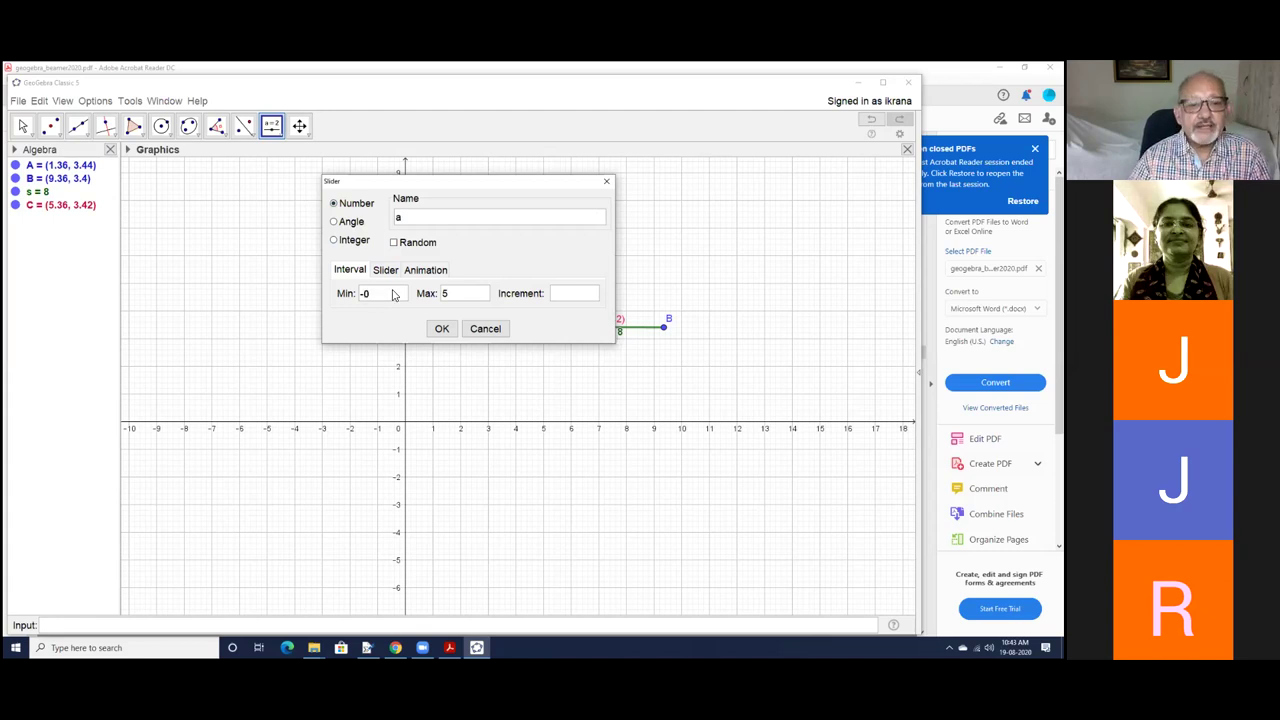
pyautogui.press('BackSpace')
pyautogui.press('BackSpace')
pyautogui.write('0')
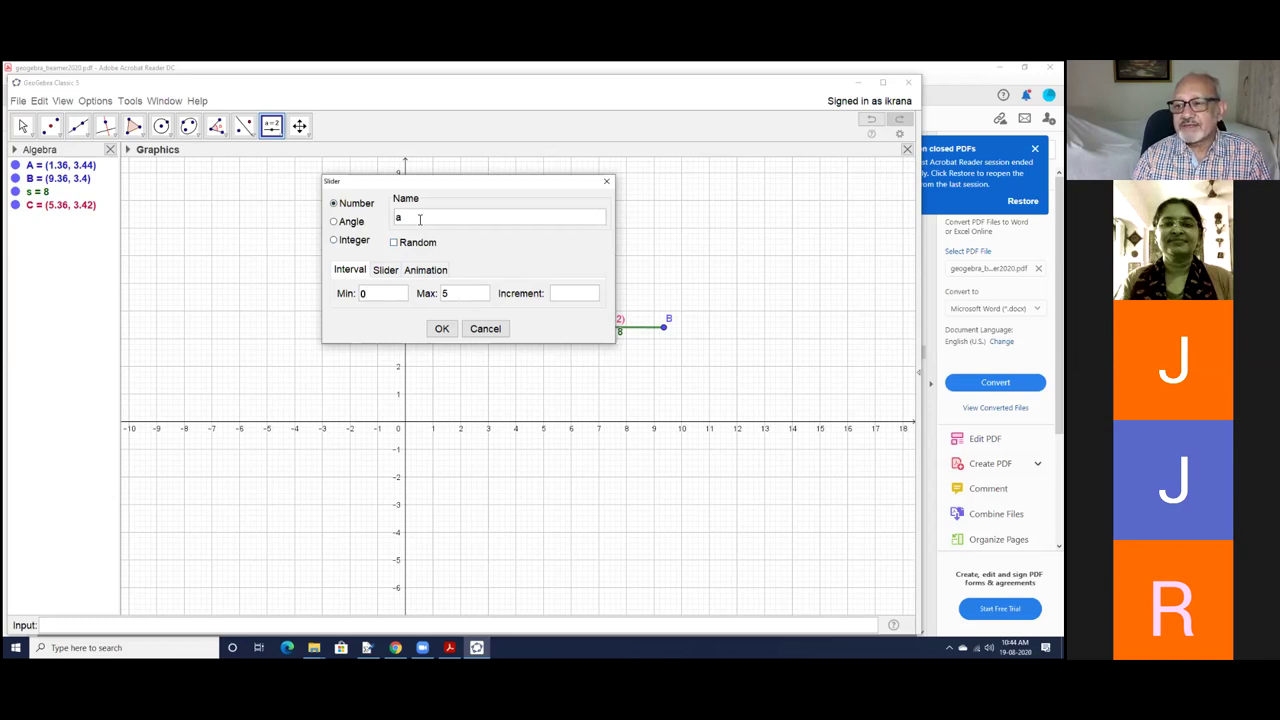
# Set the increment of slider a to .1 and create the slider
pyautogui.click(557, 293)
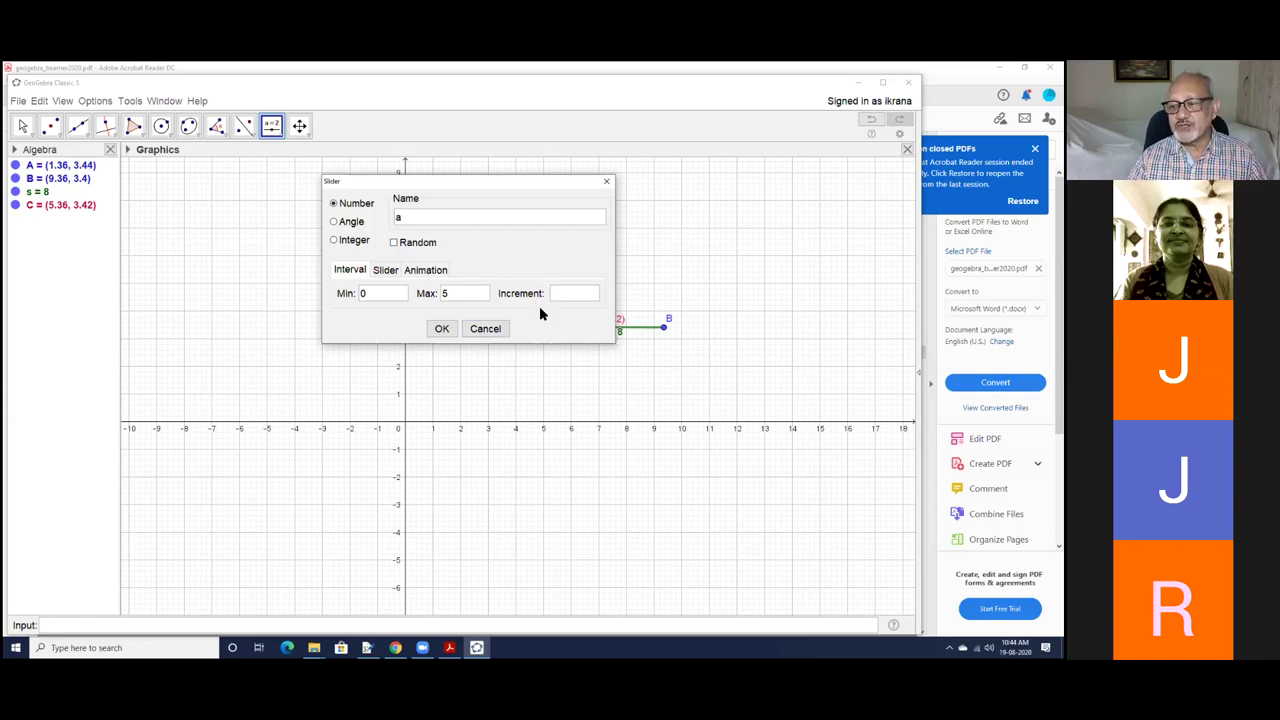
pyautogui.write('1')
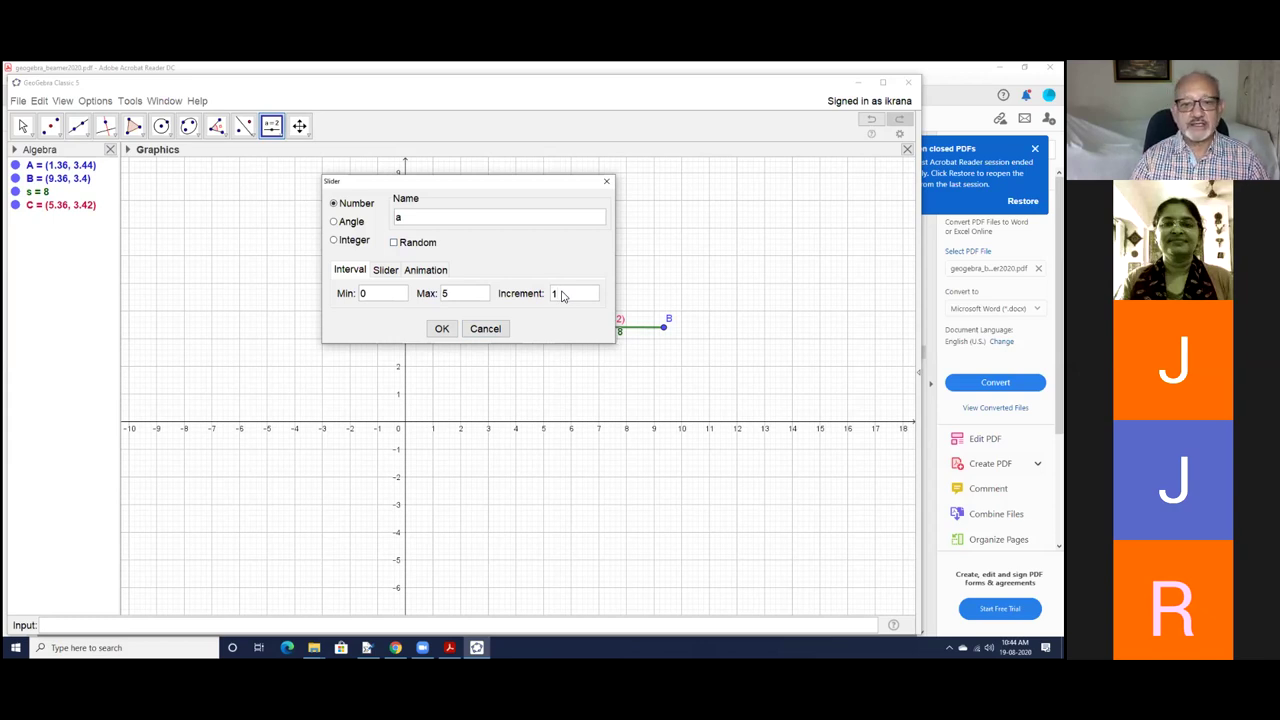
pyautogui.press('BackSpace')
pyautogui.write('.1')
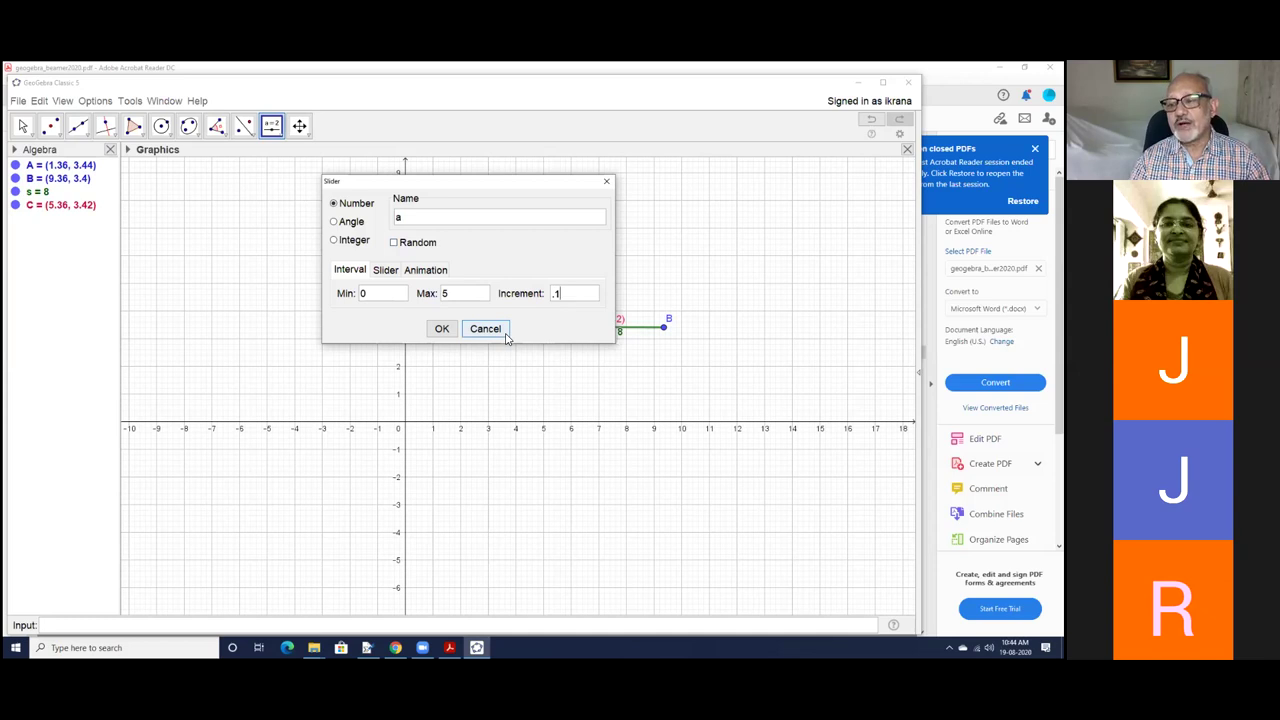
pyautogui.click(442, 329)
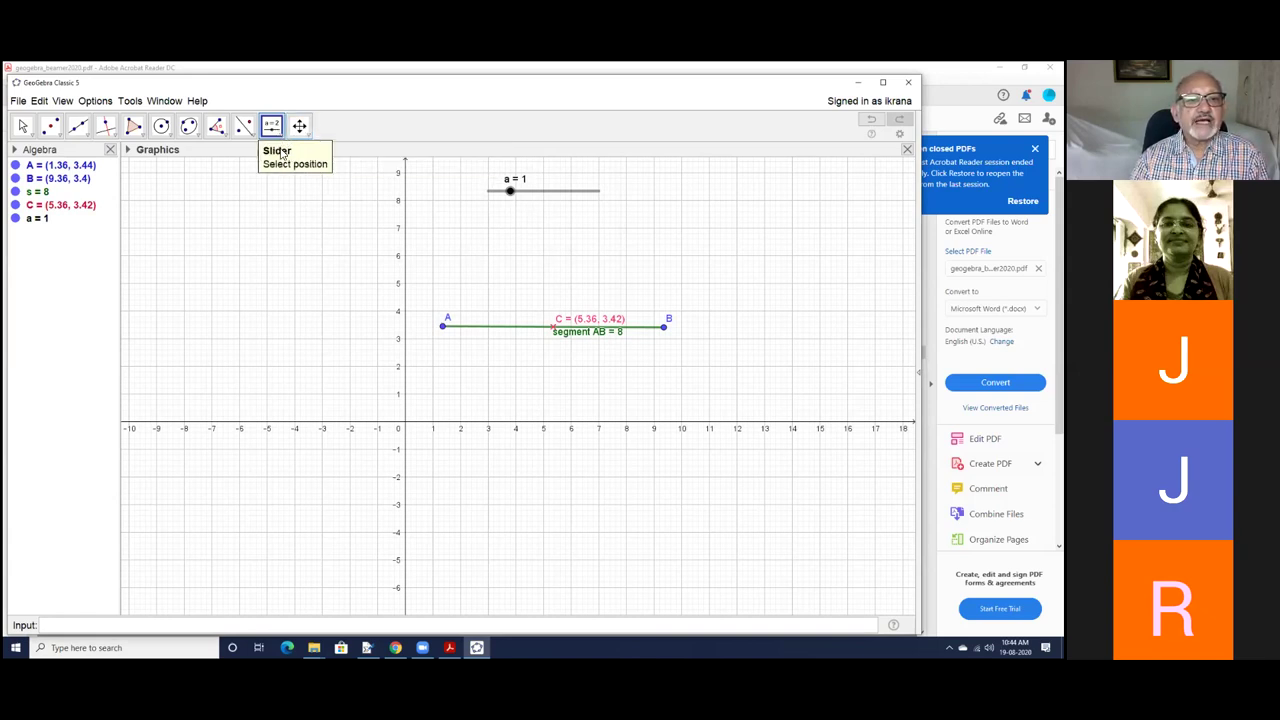
pyautogui.rightClick(473, 220)
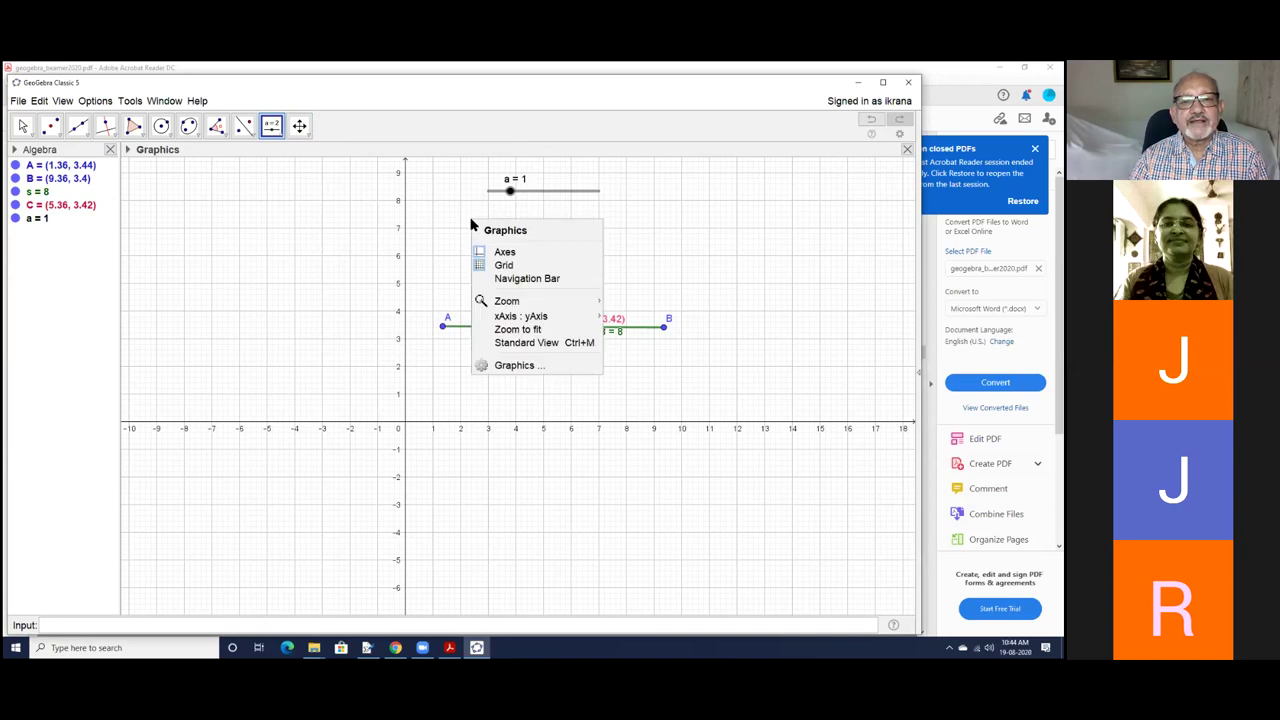
pyautogui.click(271, 125)
pyautogui.click(288, 155)
pyautogui.click(322, 199)
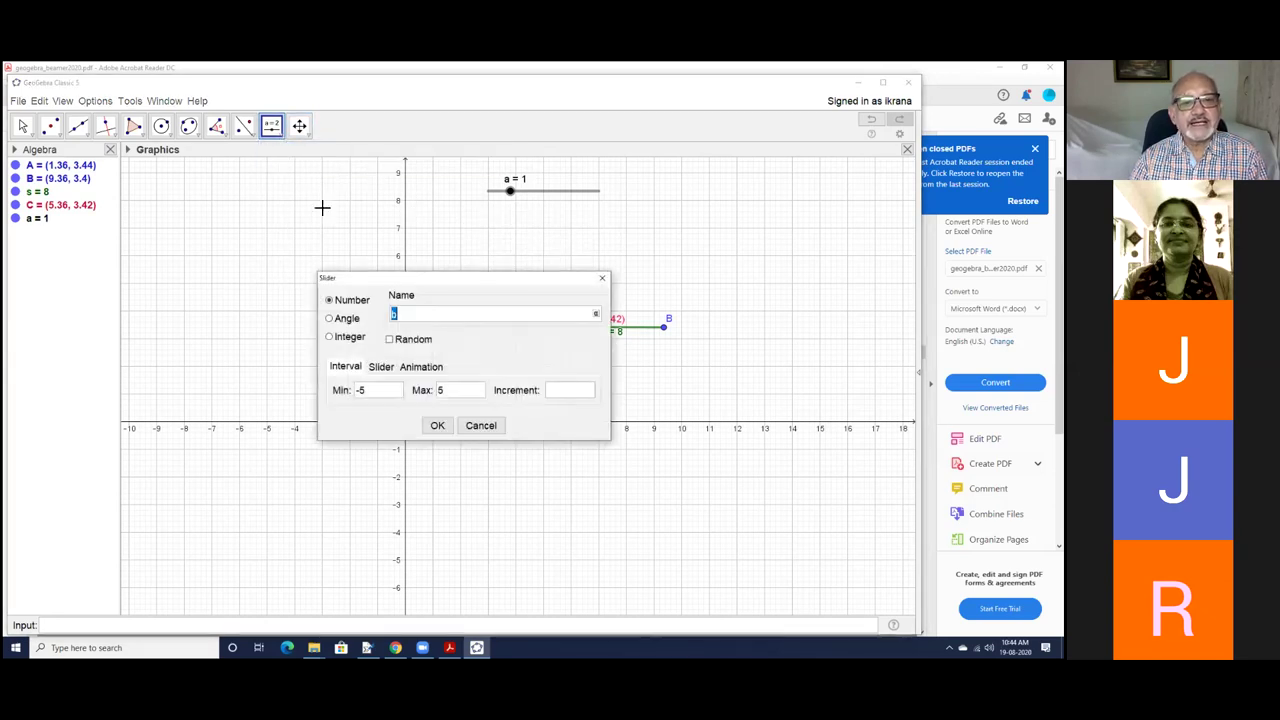
pyautogui.click(481, 426)
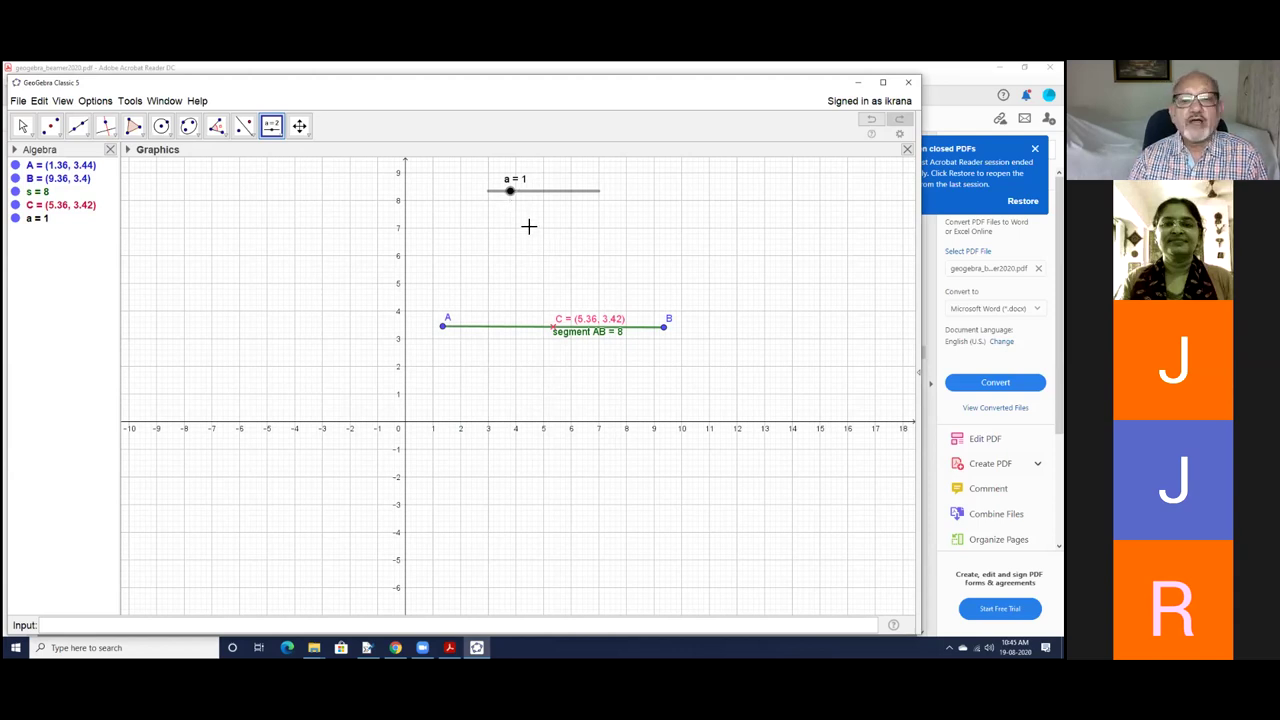
# Construct a Segment with Given Length starting at point A, using slider a as its length
pyautogui.click(88, 140)
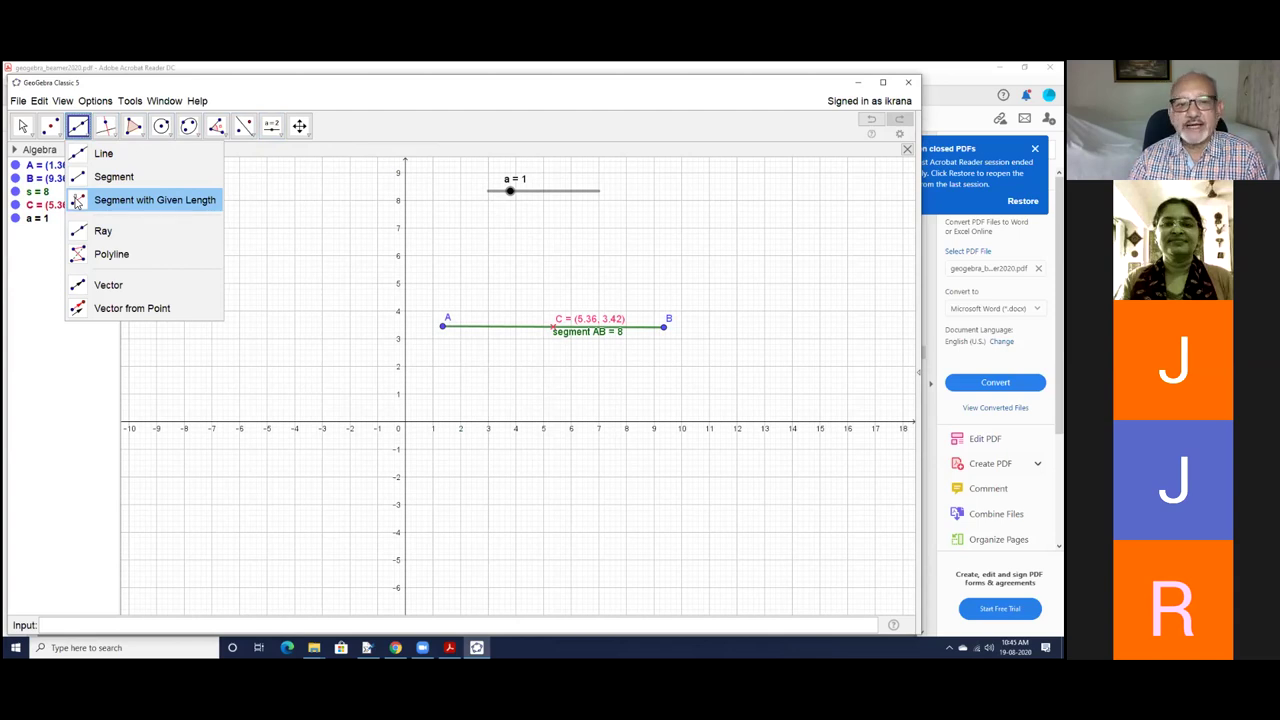
pyautogui.click(115, 134)
pyautogui.click(88, 133)
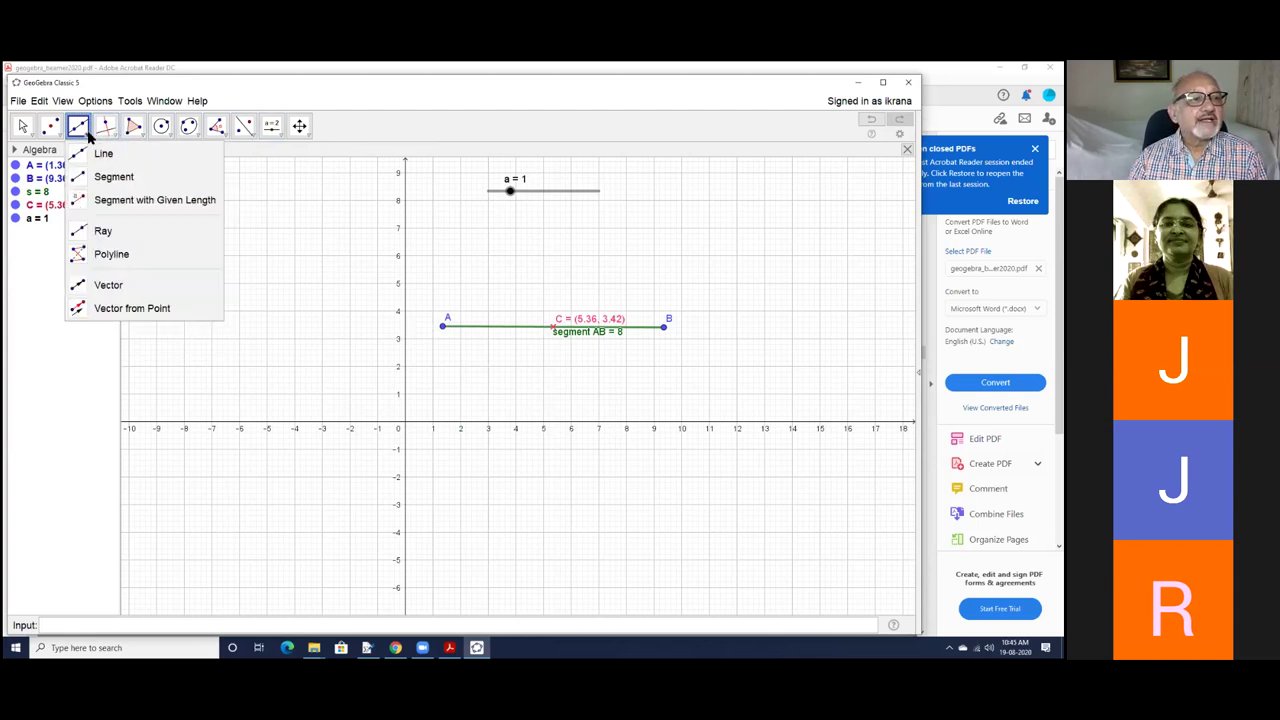
pyautogui.click(124, 201)
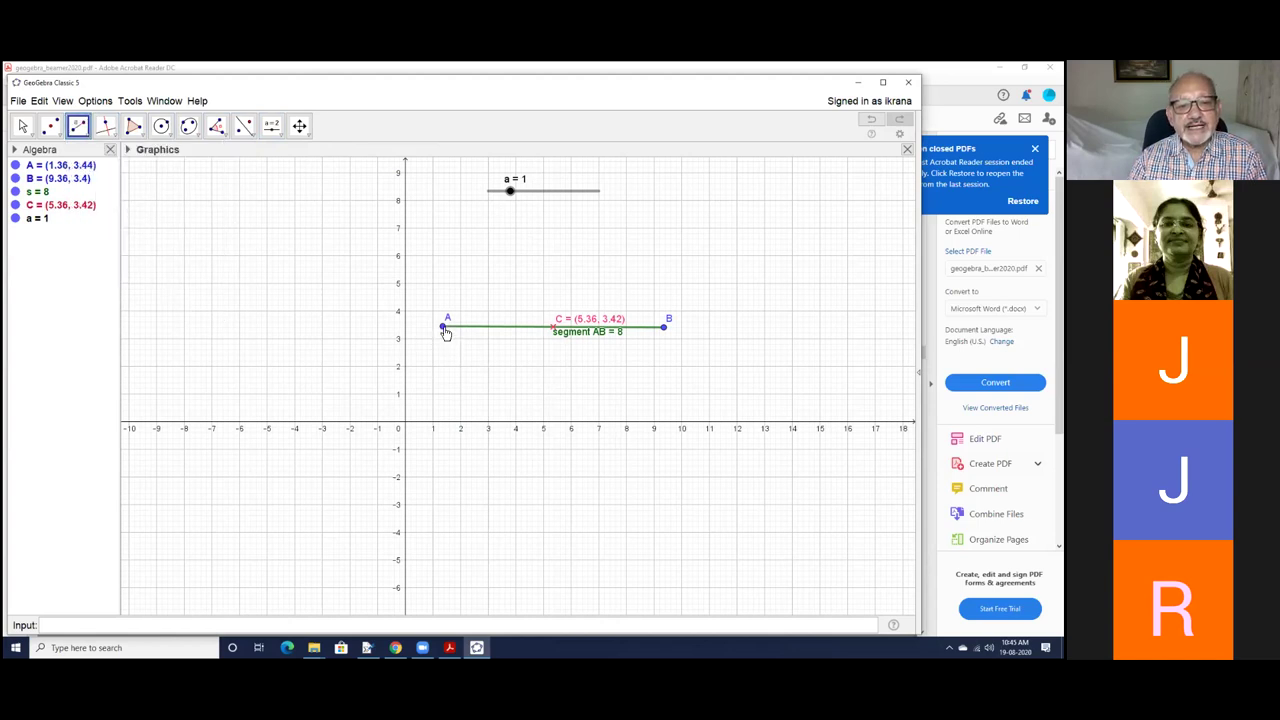
pyautogui.click(444, 328)
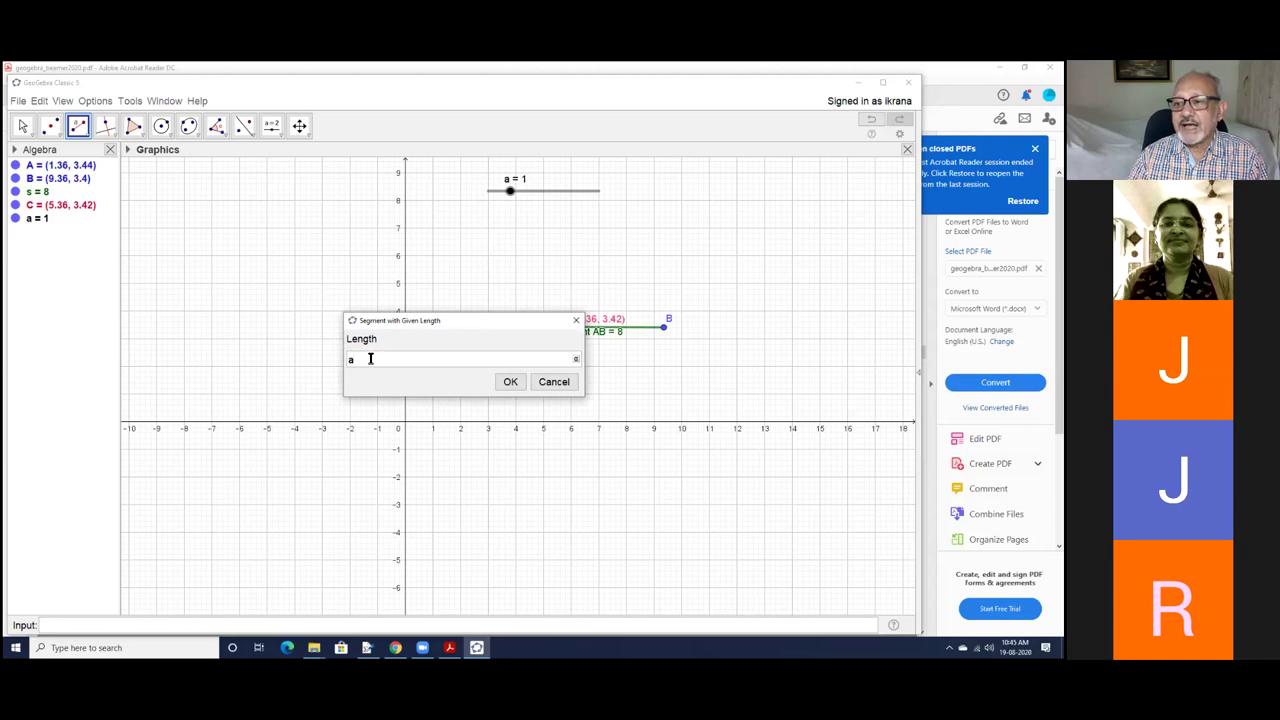
pyautogui.click(510, 384)
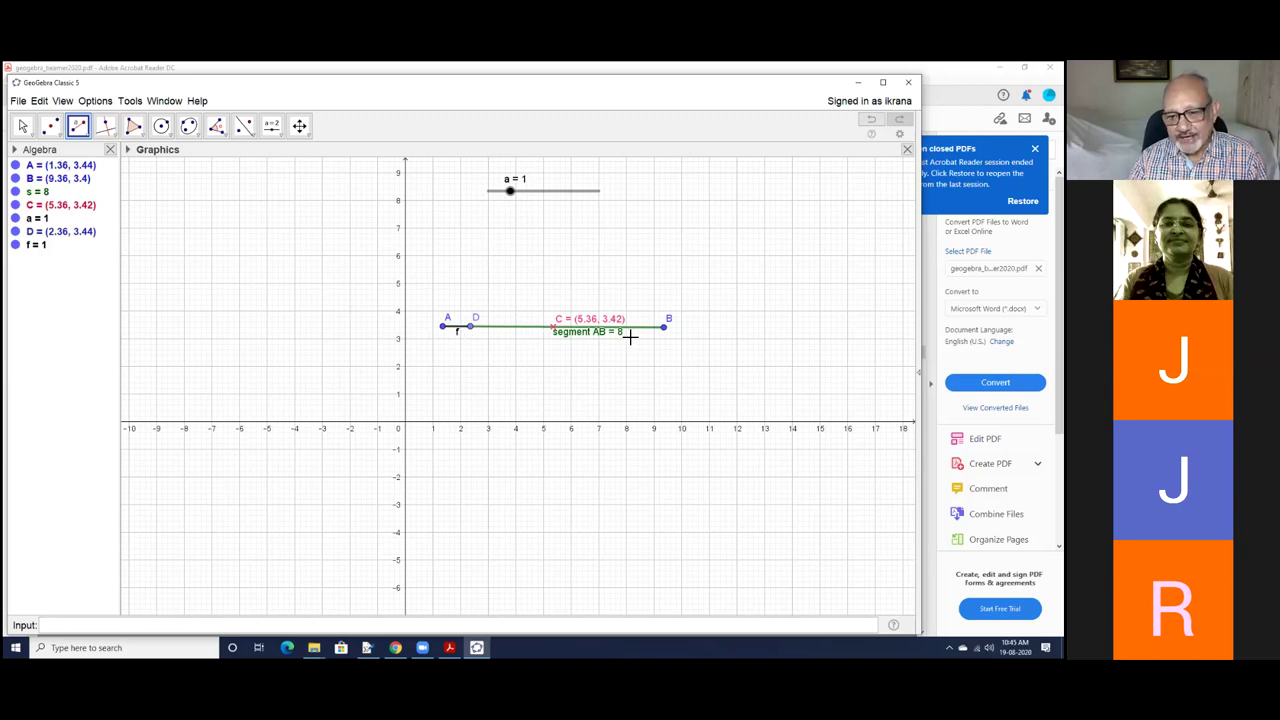
# Swing point D above segment AB to about (2.13, 4.07) and set slider a to 1.6
pyautogui.click(22, 127)
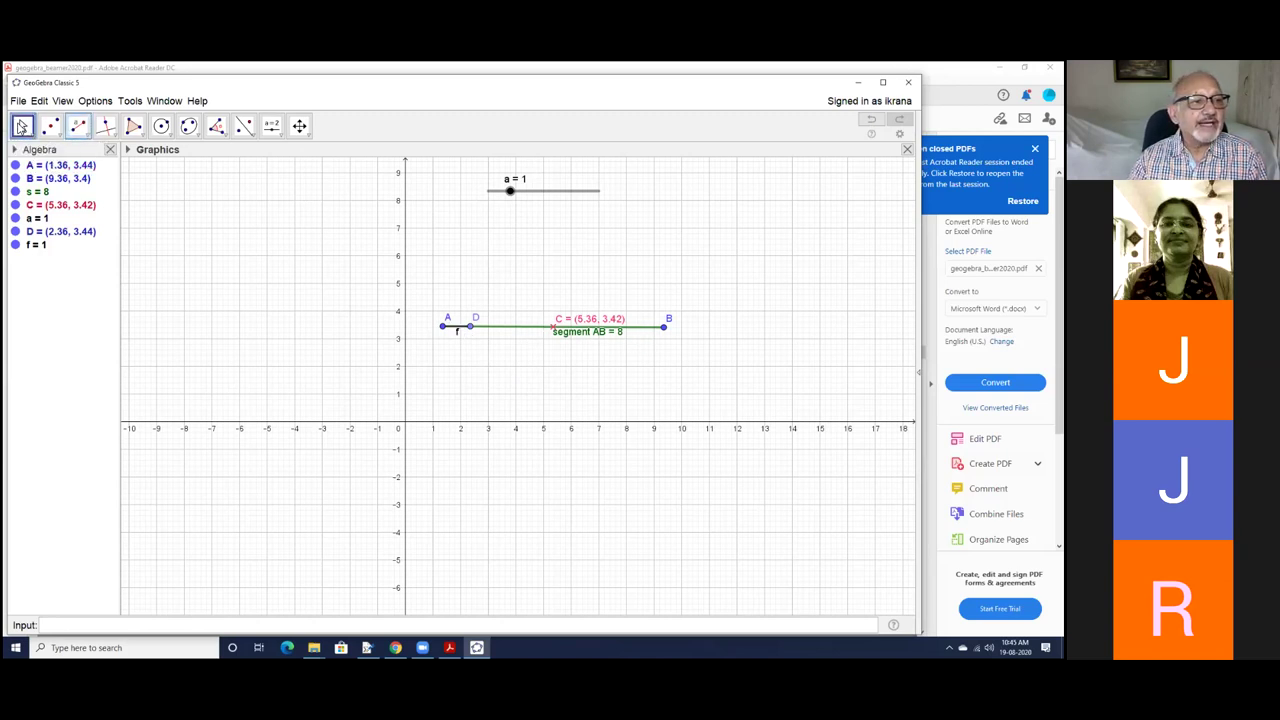
pyautogui.moveTo(470, 327); pyautogui.dragTo(484, 300)
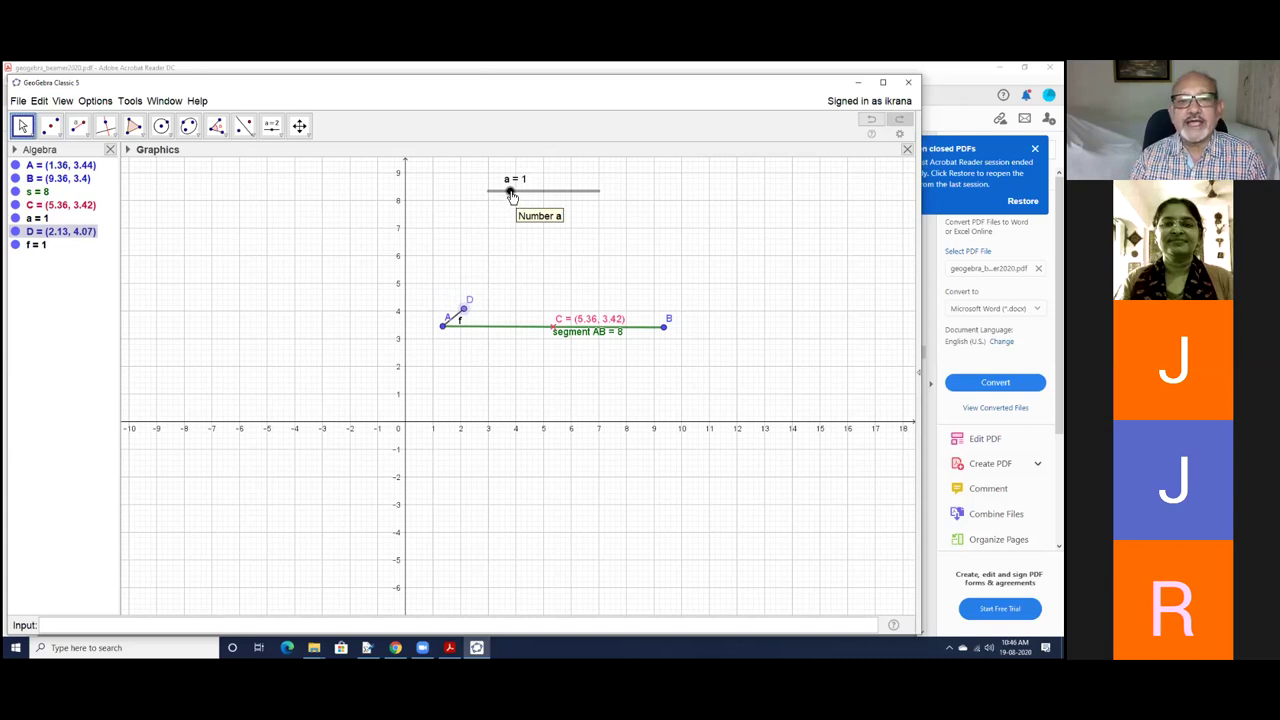
pyautogui.moveTo(510, 198)
pyautogui.mouseDown()
pyautogui.moveTo(591, 200)
pyautogui.moveTo(494, 206)
pyautogui.moveTo(586, 209)
pyautogui.moveTo(526, 214)
pyautogui.mouseUp()
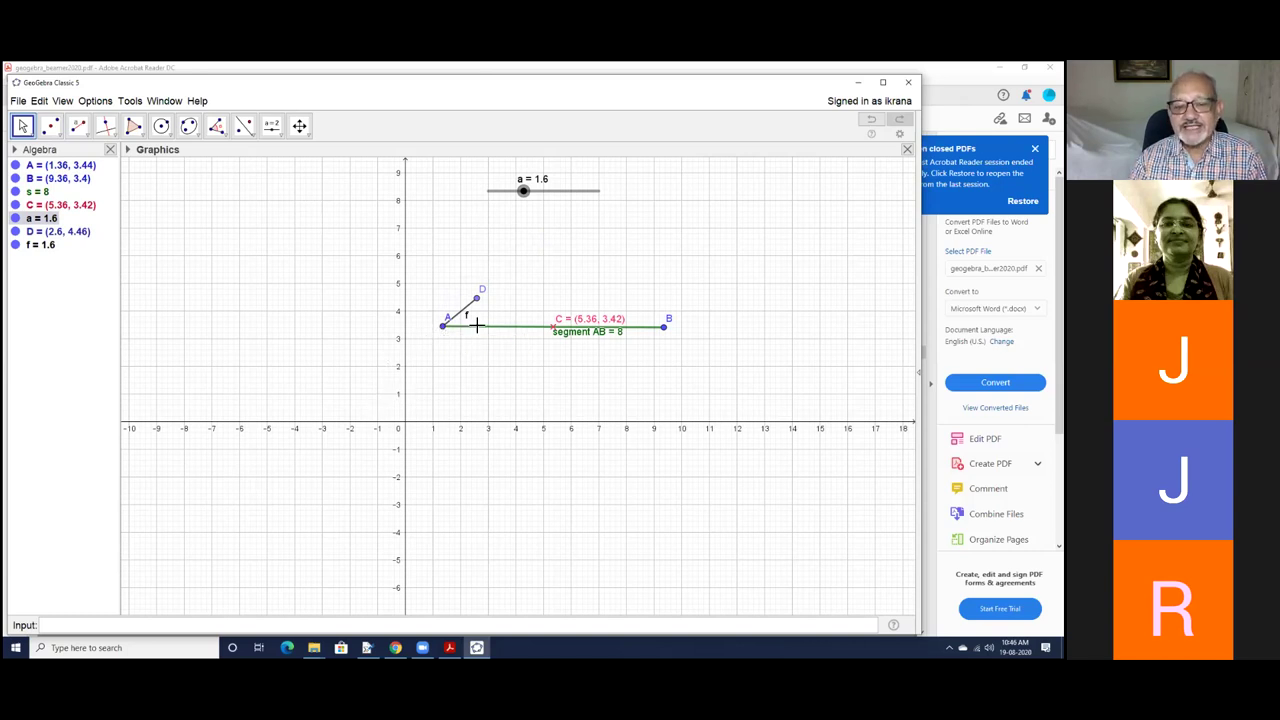
# Set the minimum of slider a to -5 in its properties and move the slider to 2.8
pyautogui.rightClick(565, 195)
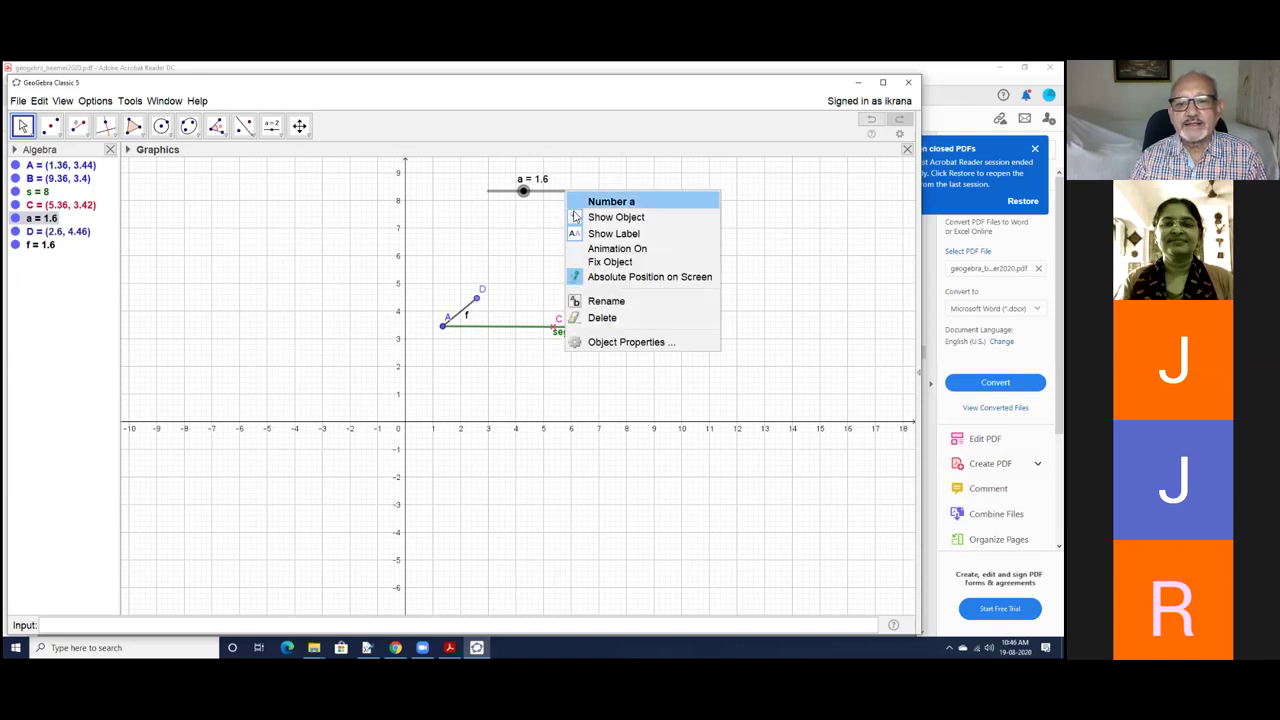
pyautogui.click(609, 345)
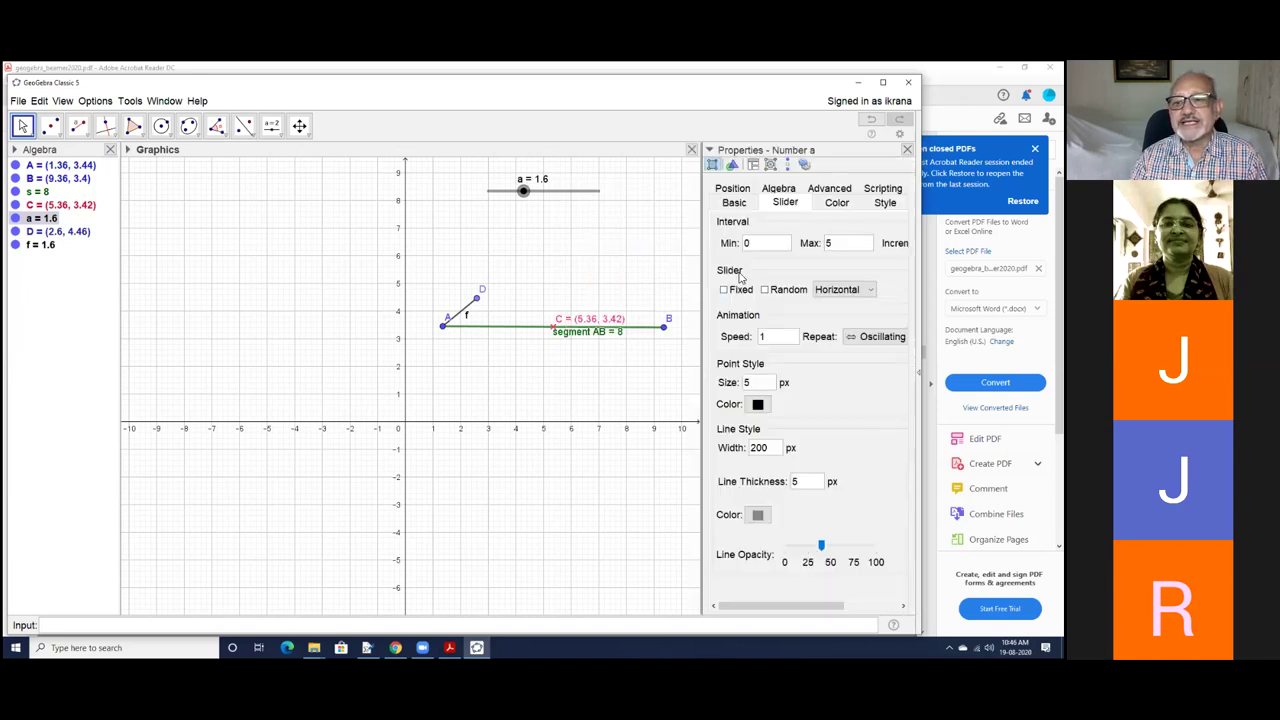
pyautogui.click(757, 247)
pyautogui.press('BackSpace')
pyautogui.write('-5')
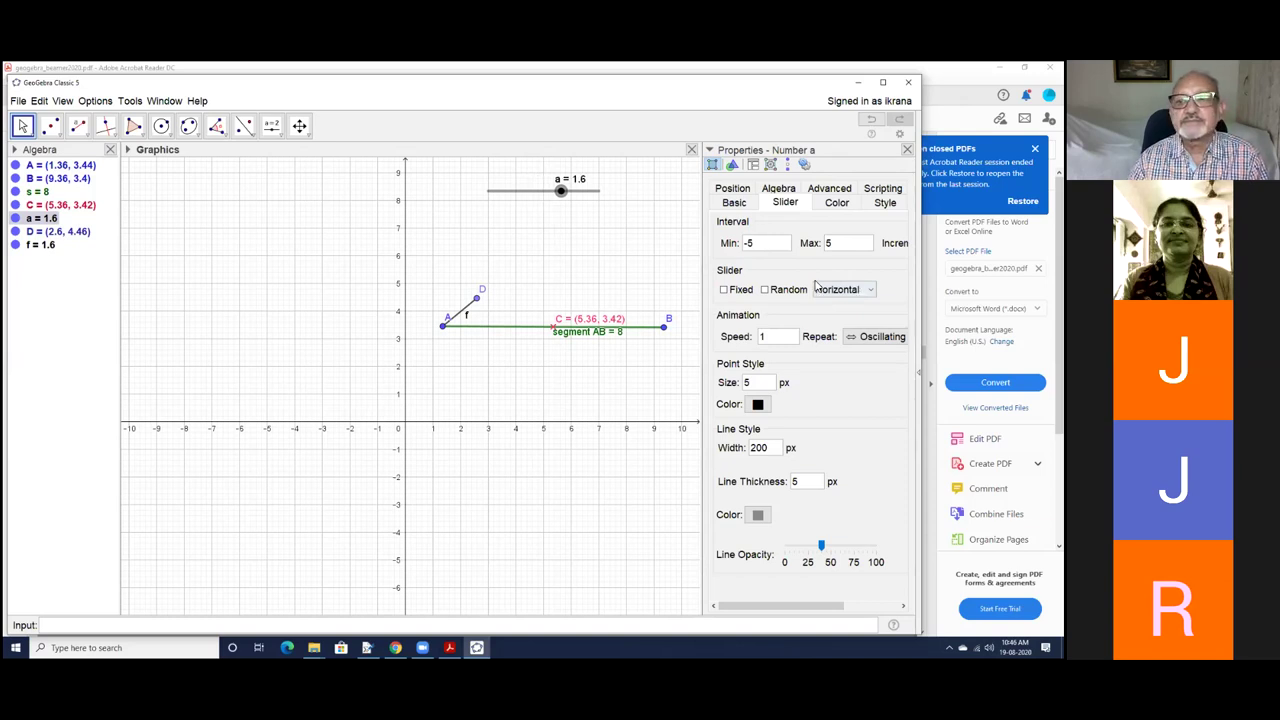
pyautogui.click(907, 149)
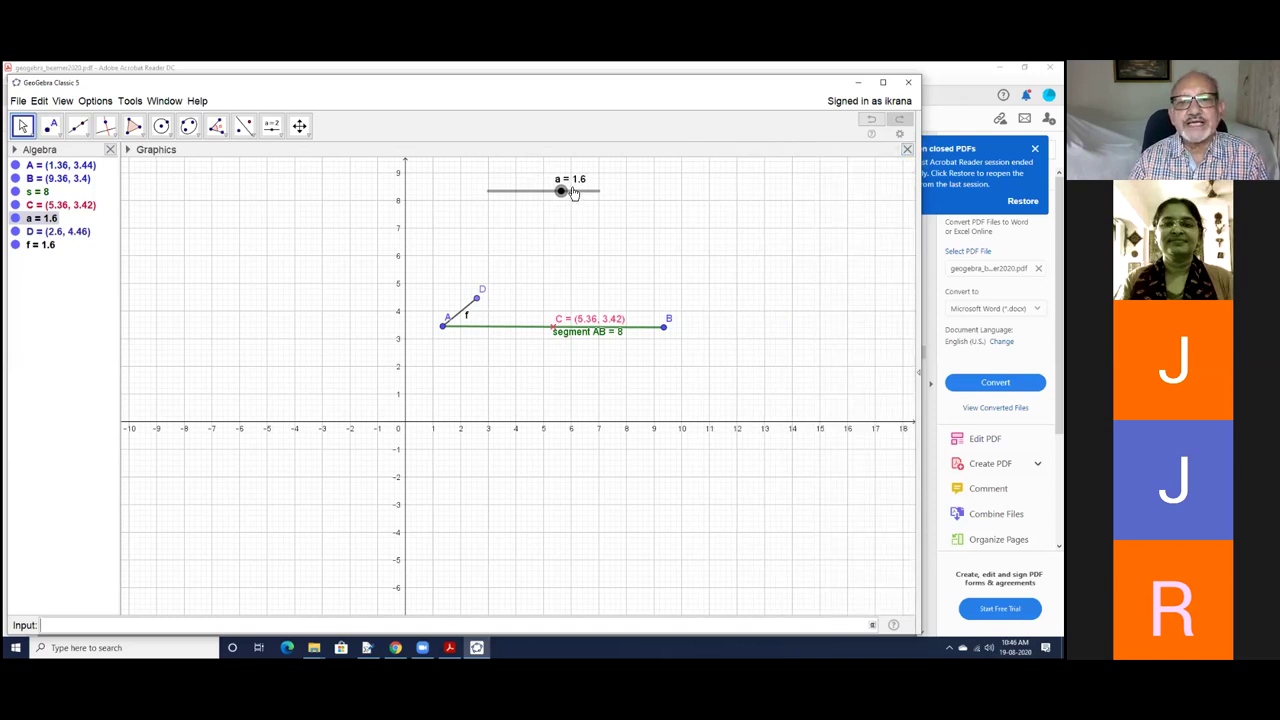
pyautogui.moveTo(562, 191); pyautogui.dragTo(591, 200)
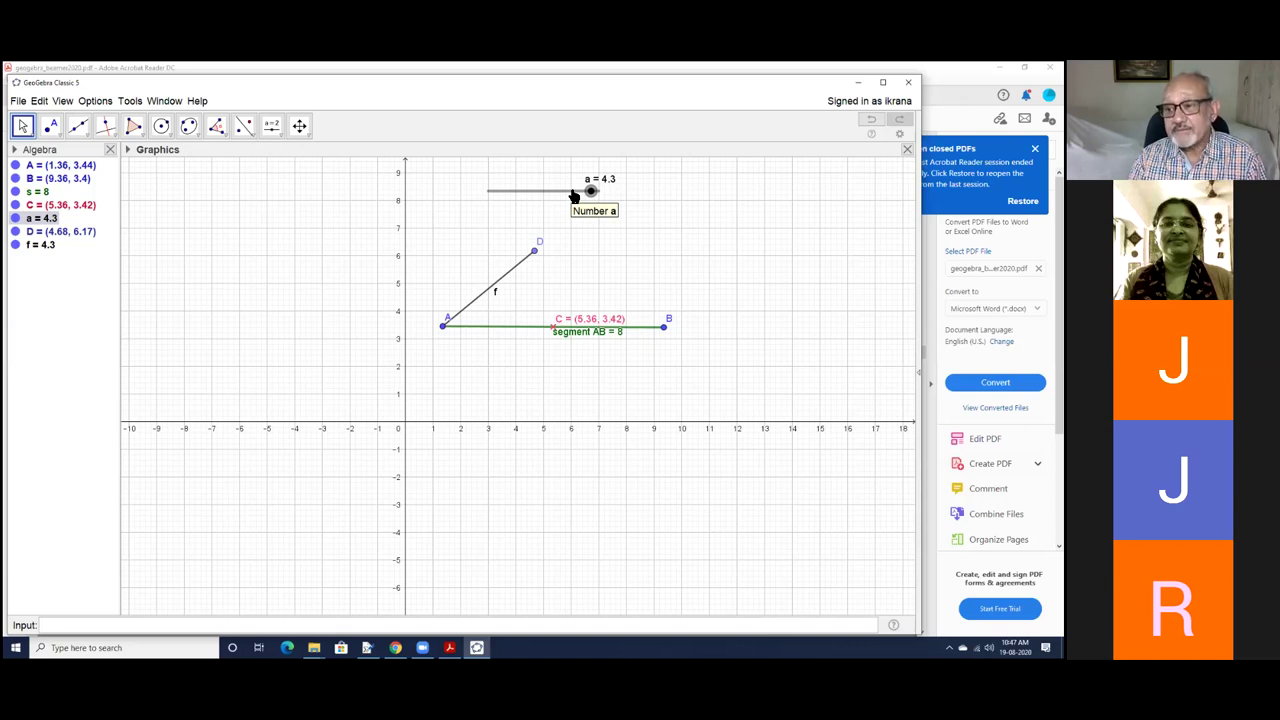
pyautogui.moveTo(591, 192)
pyautogui.mouseDown()
pyautogui.moveTo(540, 191)
pyautogui.moveTo(576, 194)
pyautogui.mouseUp()
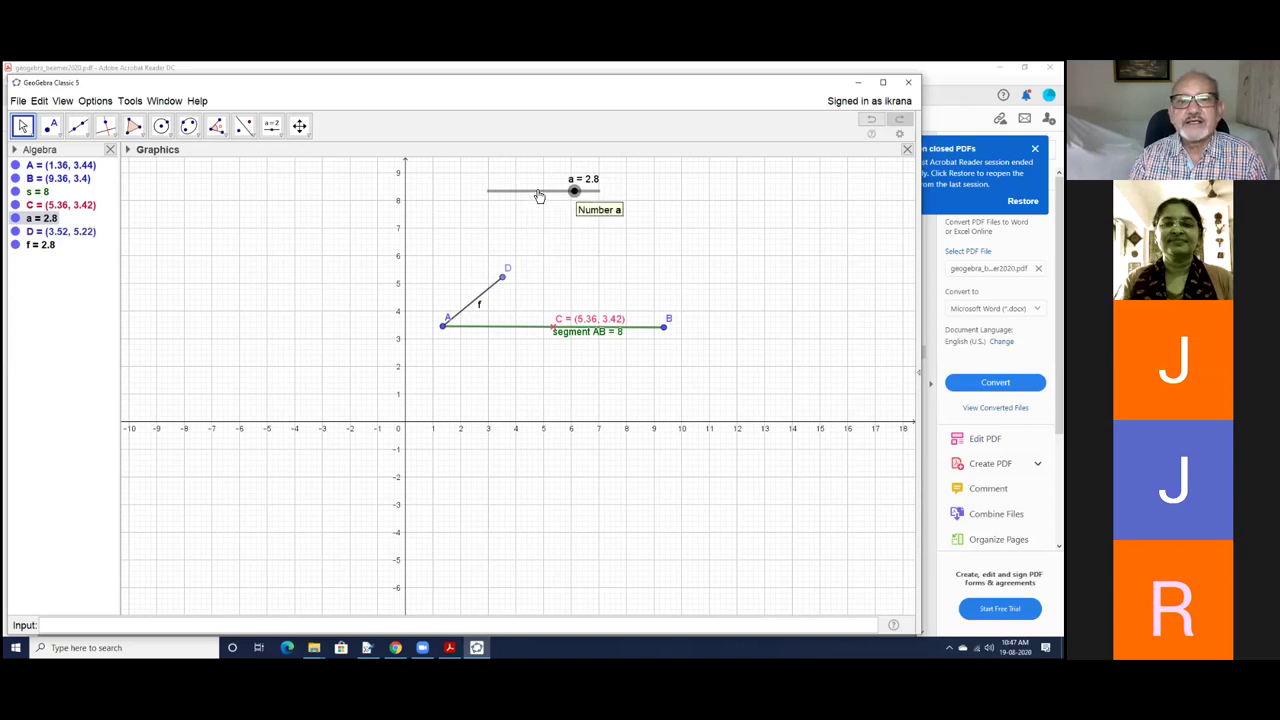
# Animate slider a, pause the animation and set the slider to 1.3
pyautogui.rightClick(539, 195)
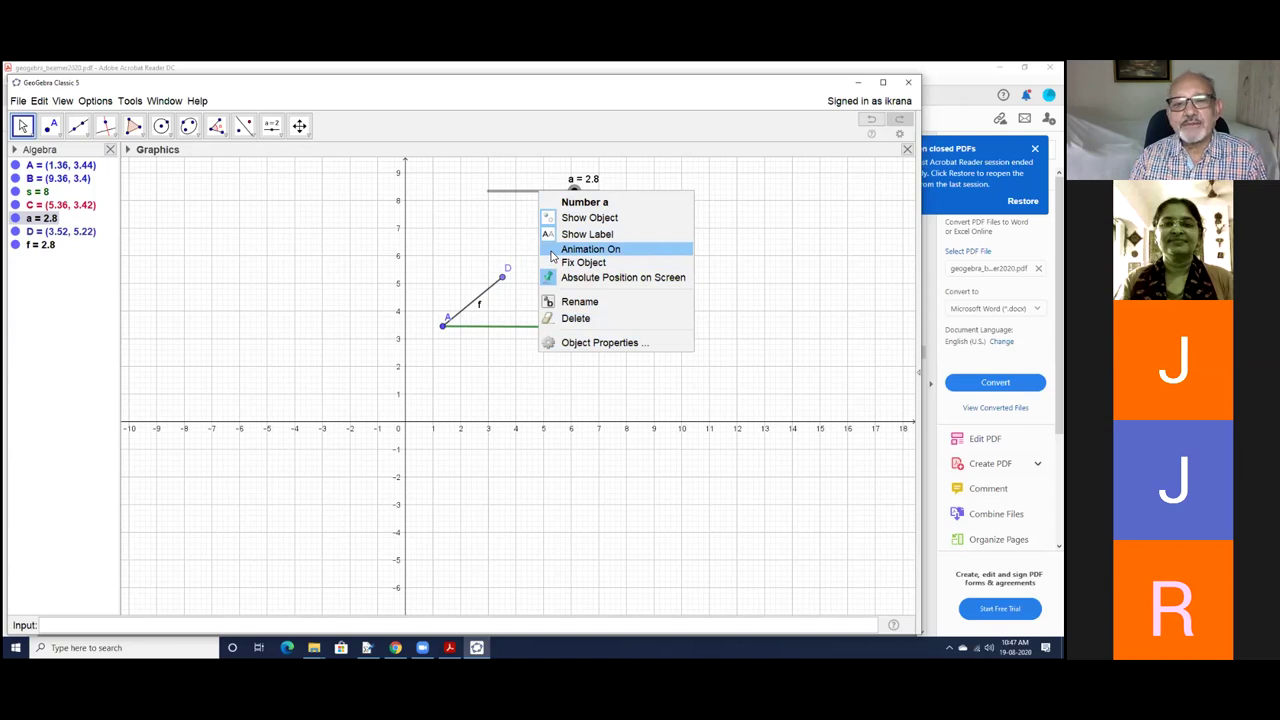
pyautogui.click(590, 249)
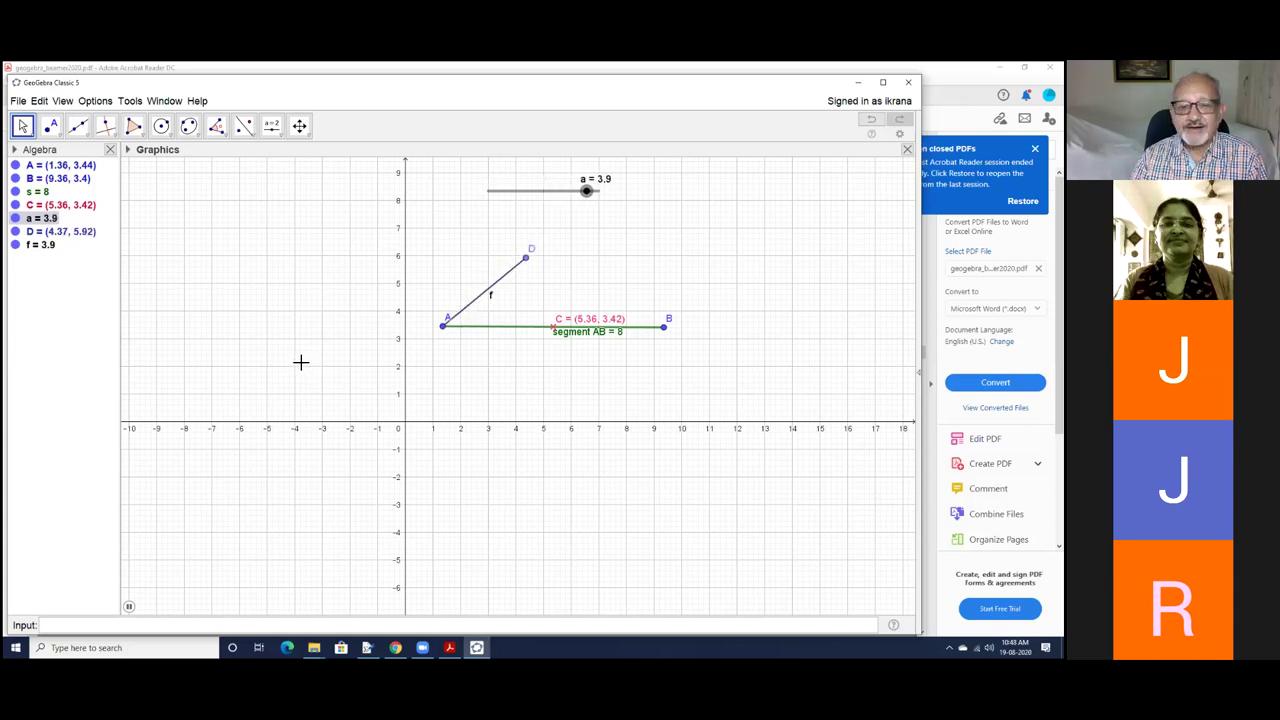
pyautogui.click(130, 610)
pyautogui.moveTo(537, 191); pyautogui.dragTo(558, 191)
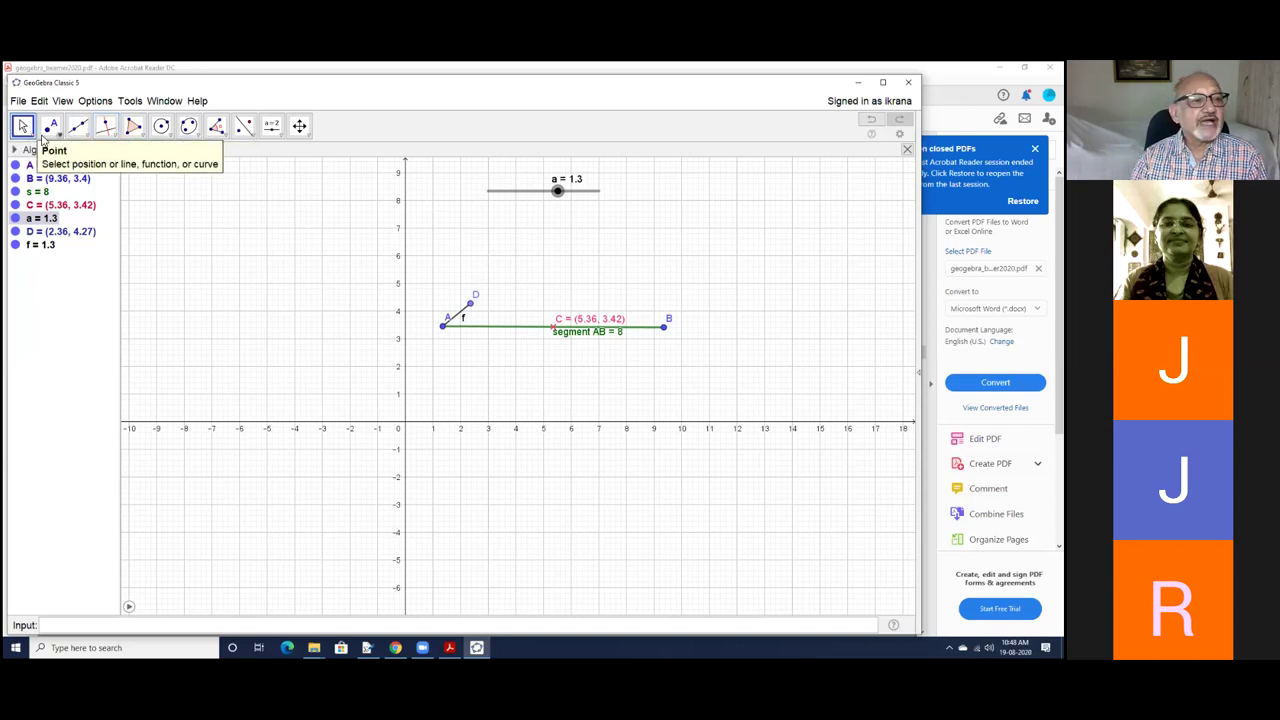
# Draw a triangle with the Polygon tool, with vertices at about (10.56, 7.82), (8.96, 5.4) and (14.88, 4.8)
pyautogui.click(115, 137)
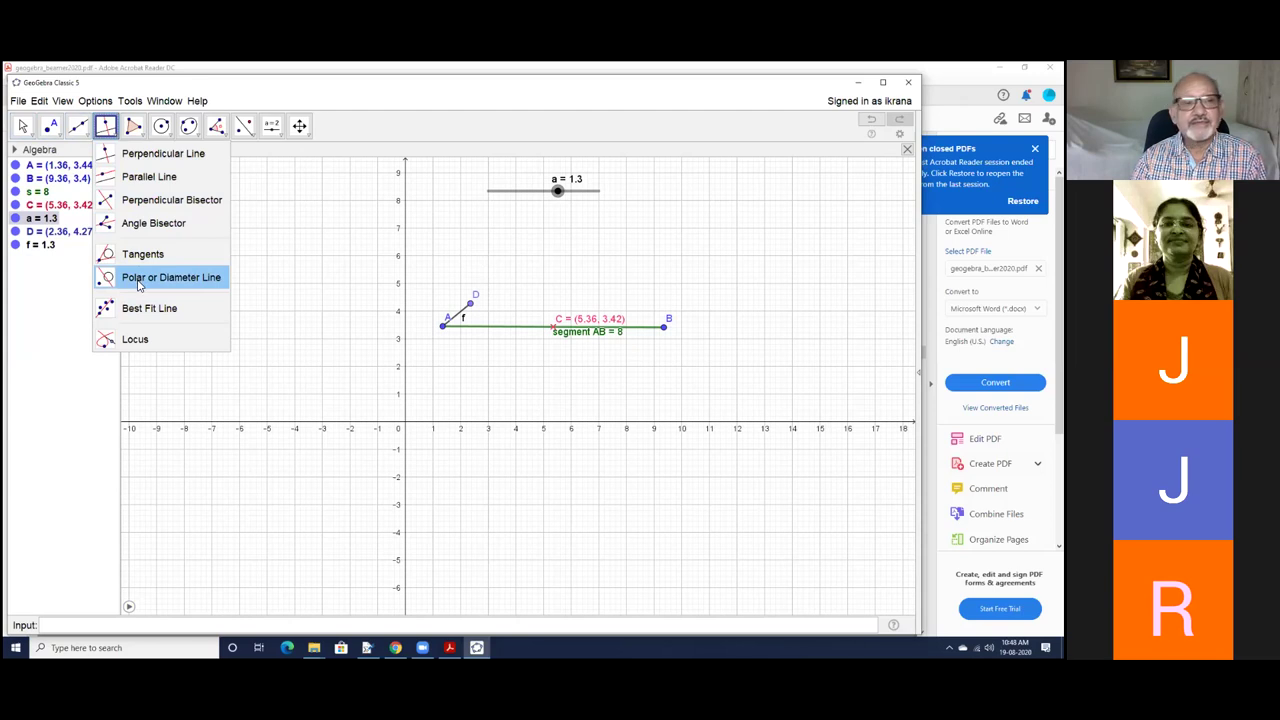
pyautogui.click(143, 138)
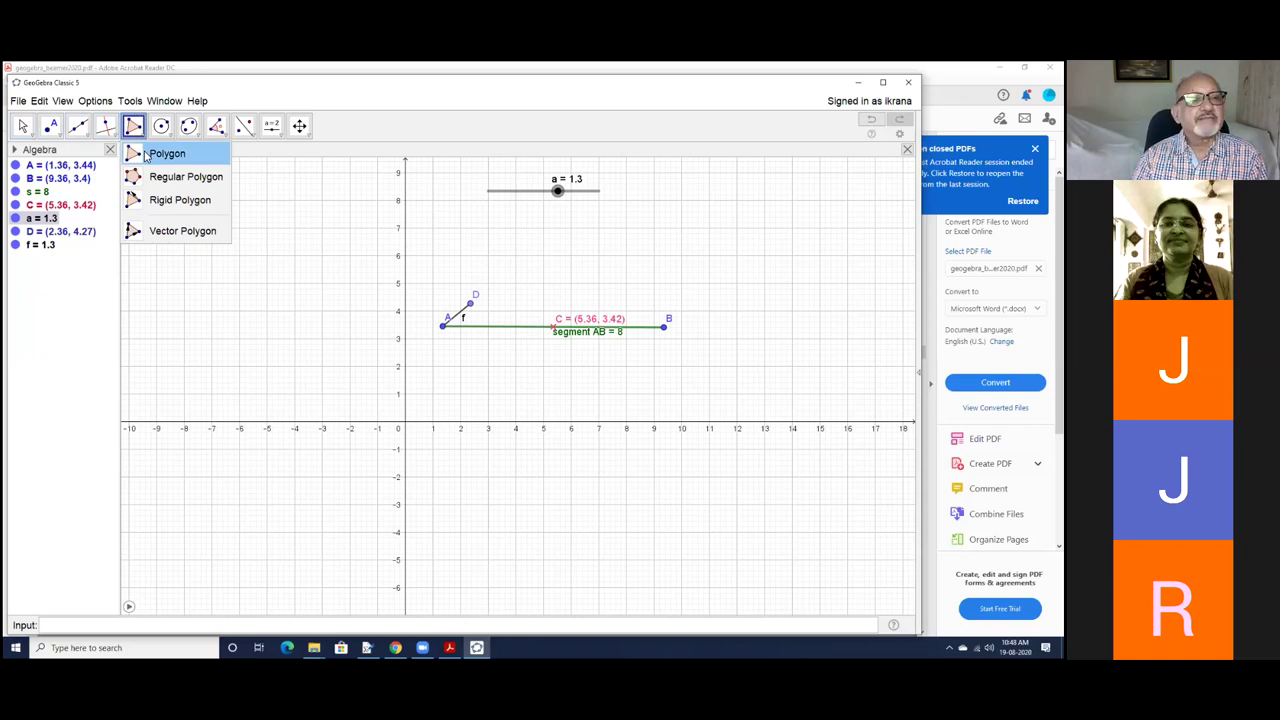
pyautogui.click(153, 156)
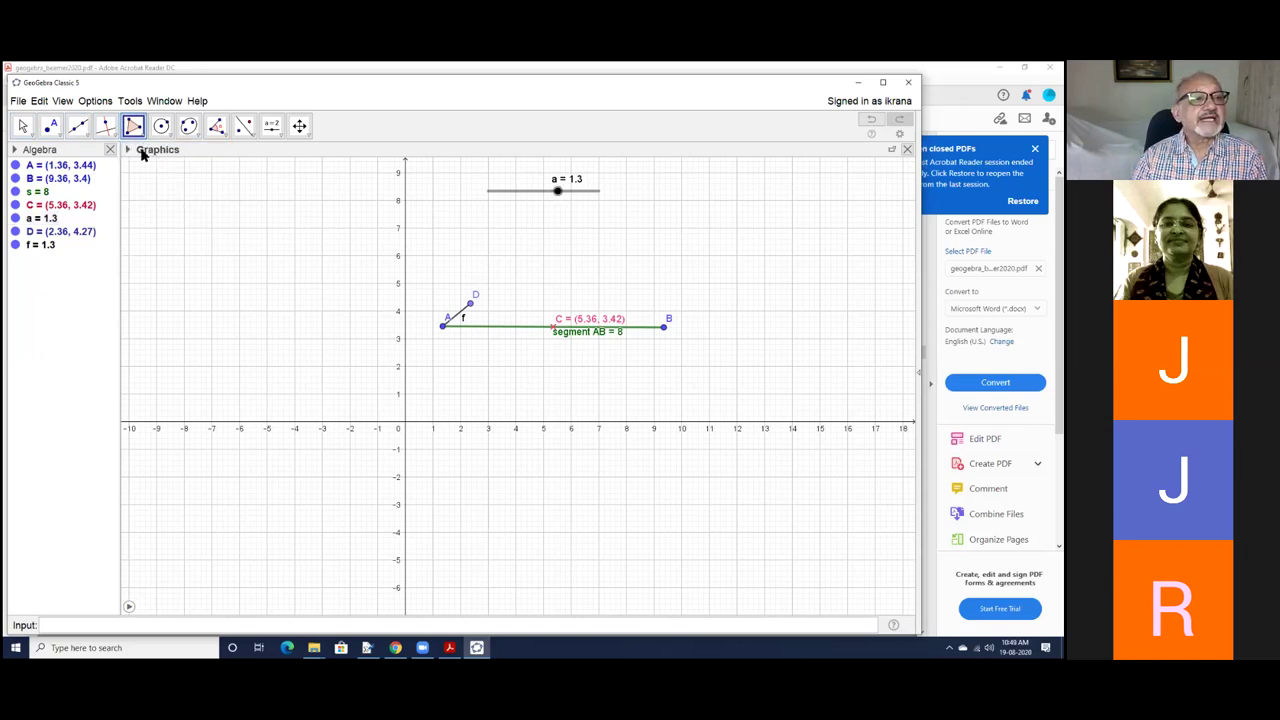
pyautogui.click(24, 128)
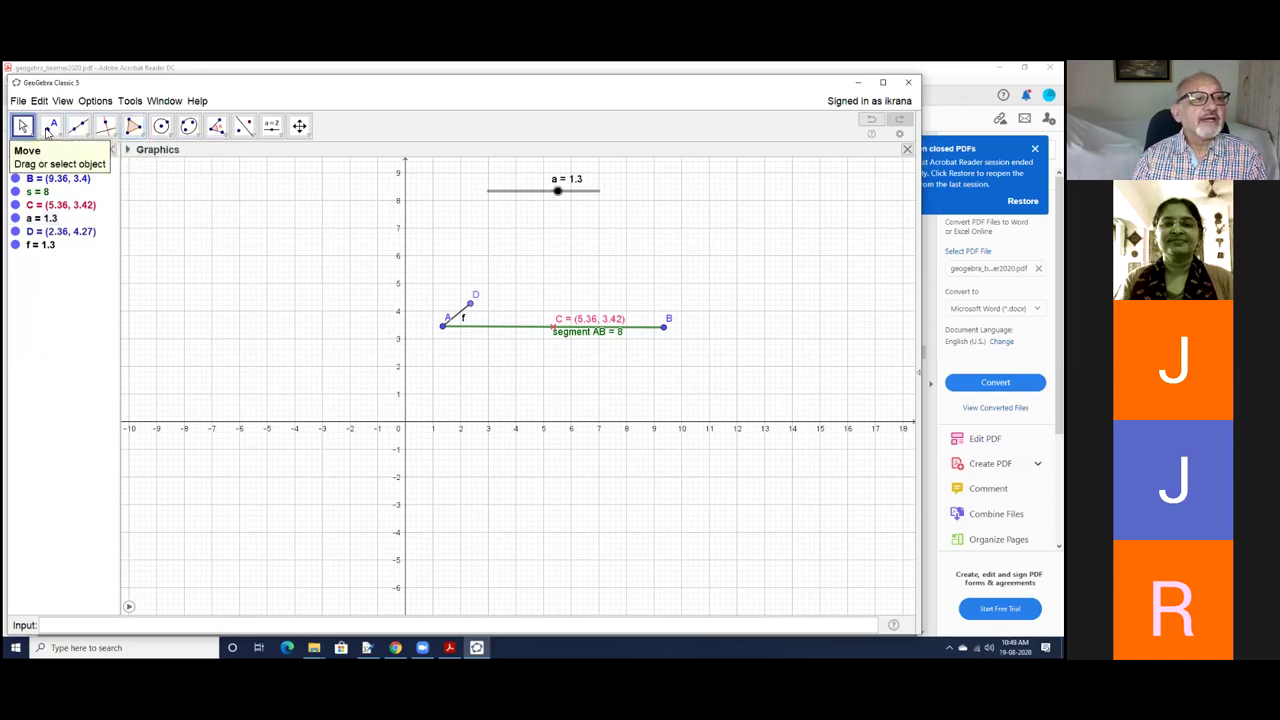
pyautogui.click(133, 128)
pyautogui.click(152, 154)
pyautogui.click(697, 205)
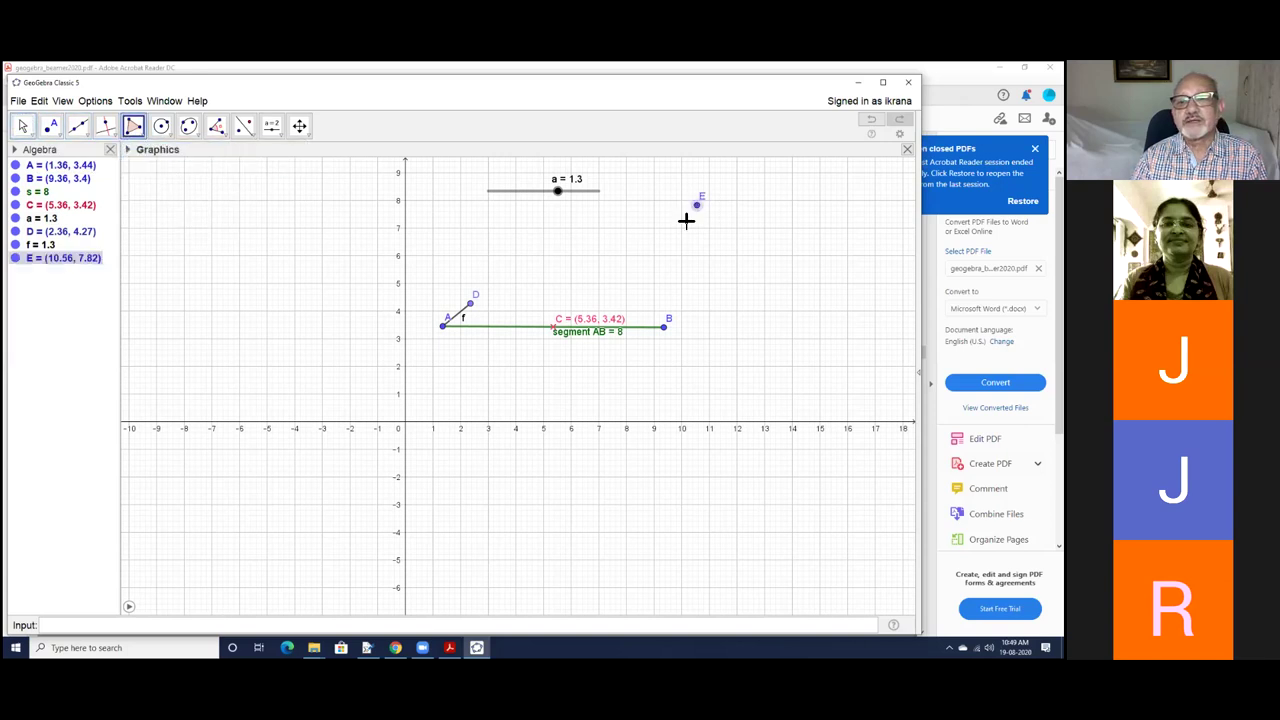
pyautogui.click(653, 271)
pyautogui.click(816, 288)
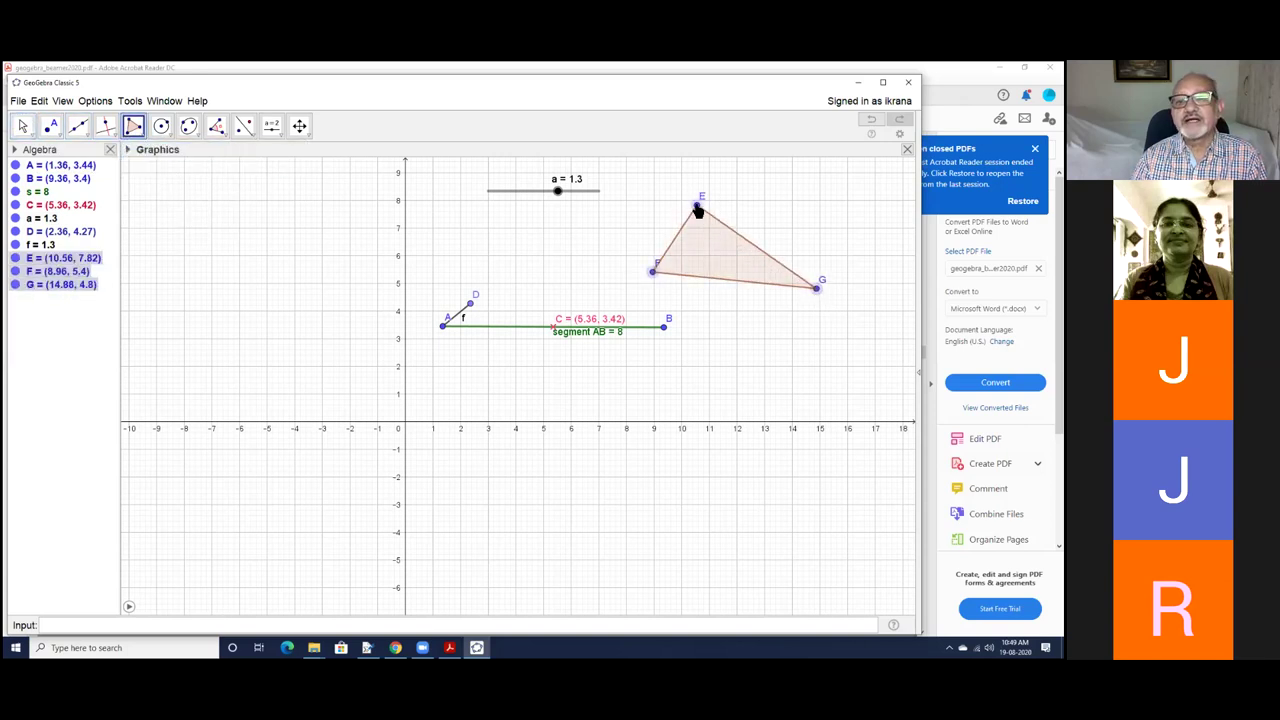
pyautogui.click(698, 206)
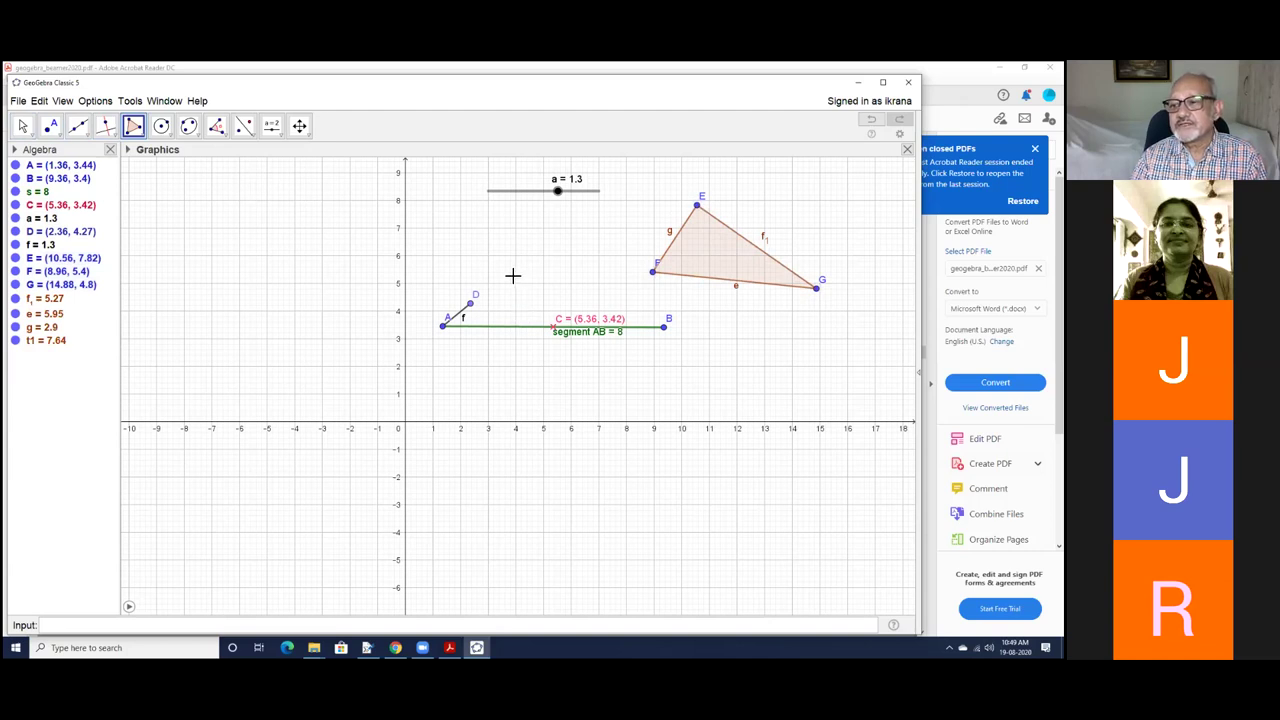
# Draw a quadrilateral below the triangle with vertices at about (12.22, 3.56), (10.18, 1.4), (13.72, -2.68) and (16.5, 0.78)
pyautogui.click(743, 324)
pyautogui.click(686, 382)
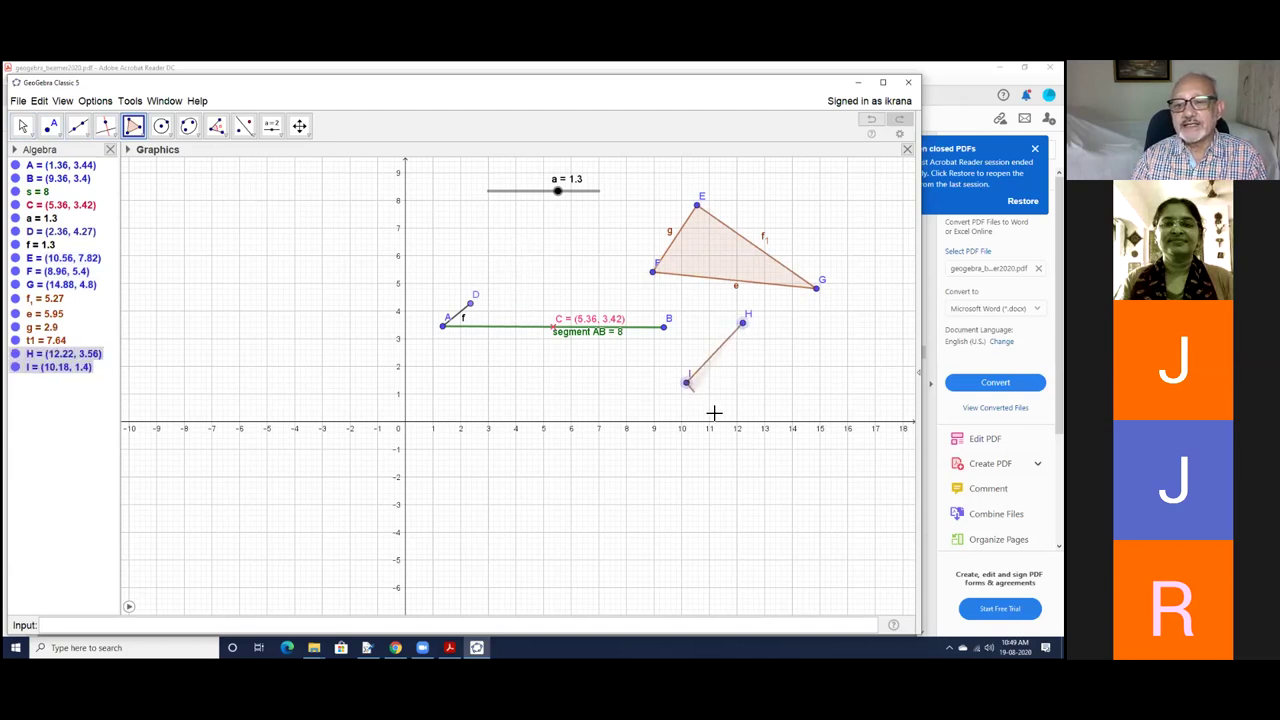
pyautogui.click(784, 494)
pyautogui.click(860, 402)
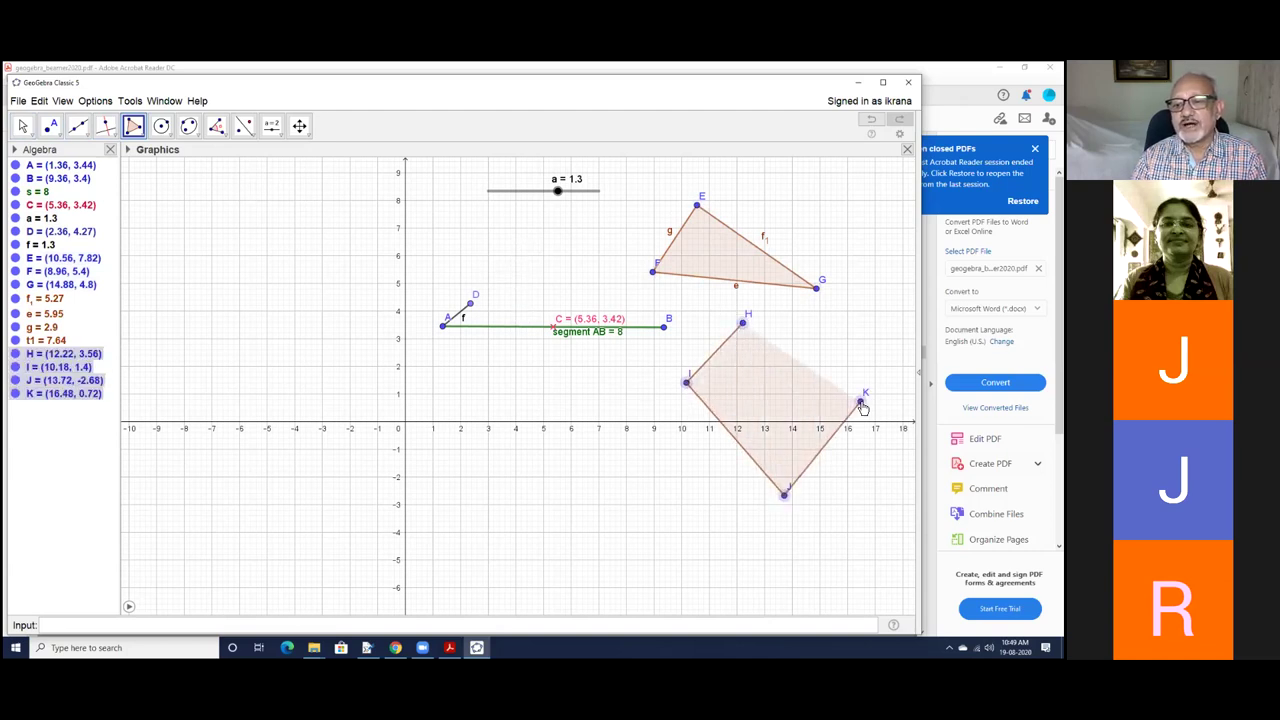
pyautogui.click(743, 324)
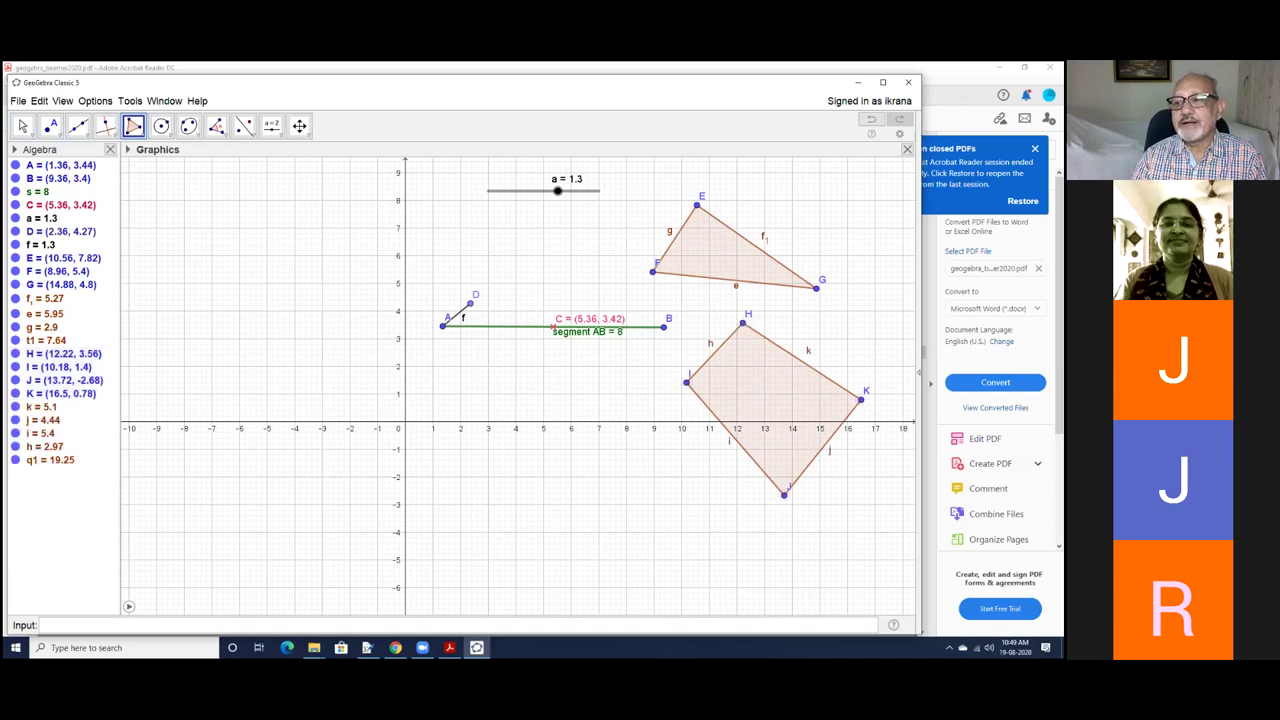
# Move triangle EFG so E is at about (-4.8, 6.3), and reposition the quadrilateral below segment AB with vertex H at about (5.62, 0.92)
pyautogui.click(23, 125)
pyautogui.moveTo(700, 253); pyautogui.dragTo(269, 298)
pyautogui.click(750, 387)
pyautogui.moveTo(750, 387); pyautogui.dragTo(600, 490)
pyautogui.moveTo(598, 432); pyautogui.dragTo(557, 405)
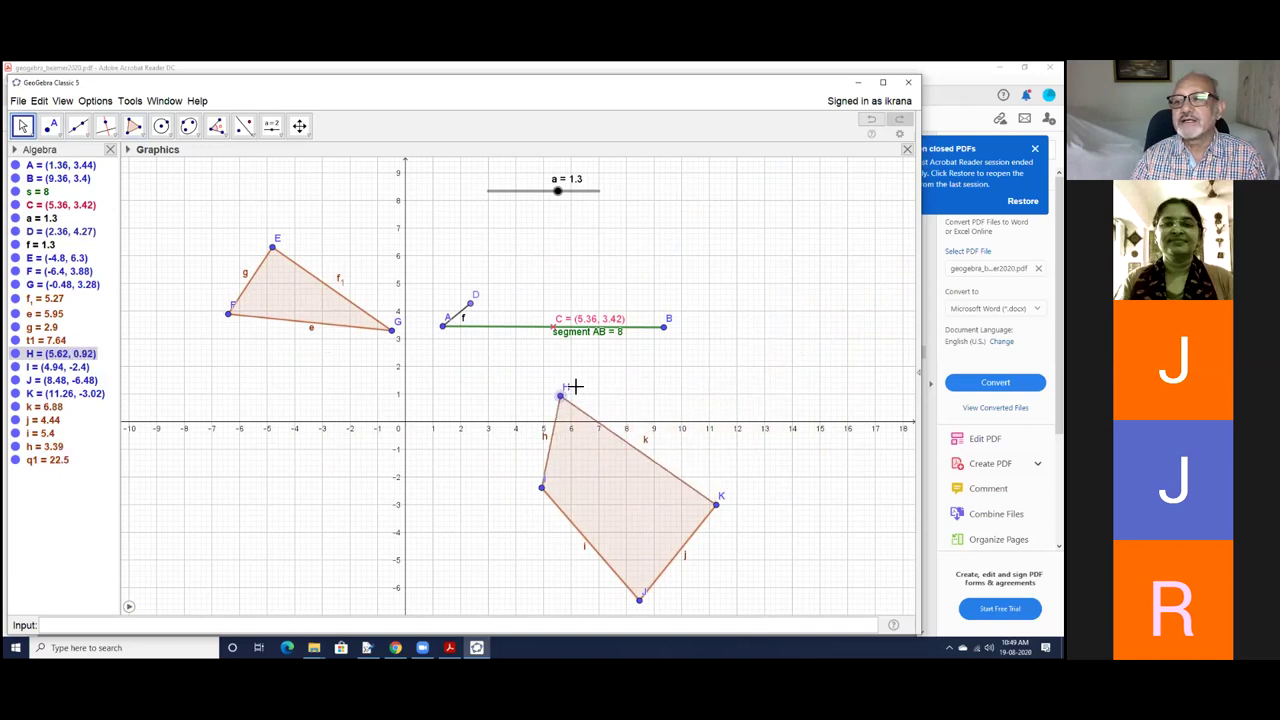
# Construct a Circle: Center & Radius centred at point A, using slider a as the radius
pyautogui.click(134, 125)
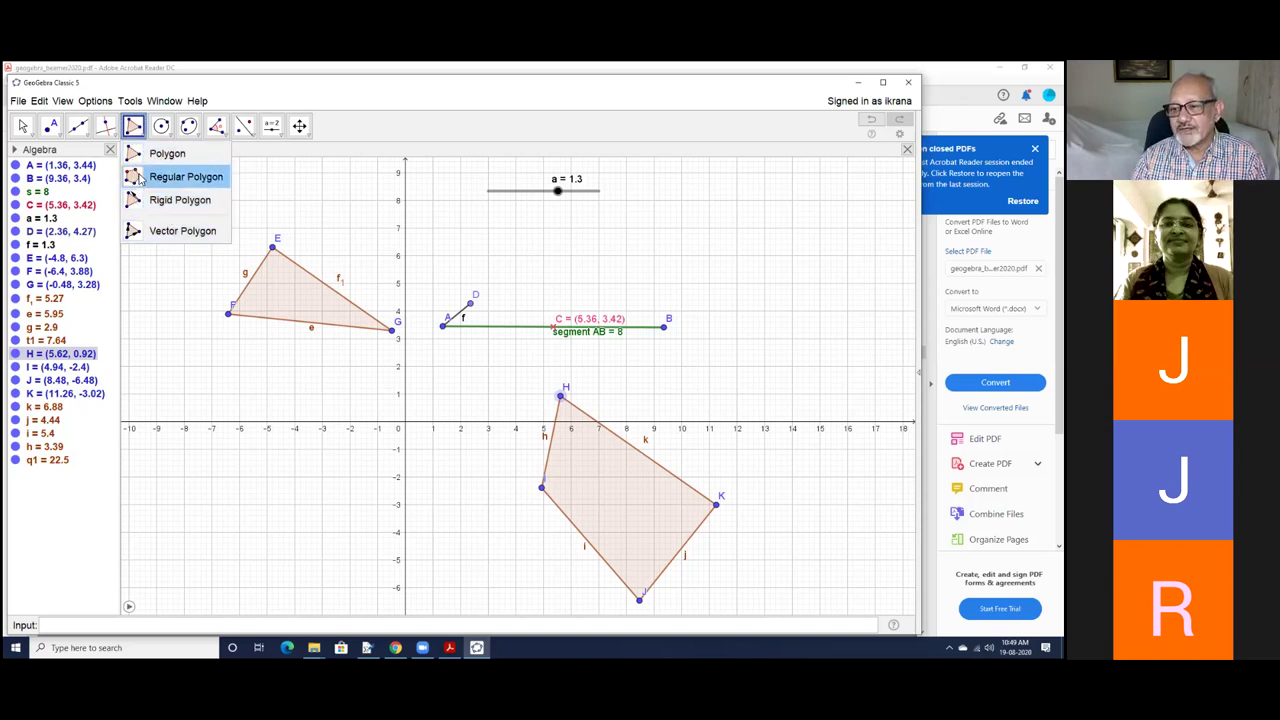
pyautogui.moveTo(165, 130)
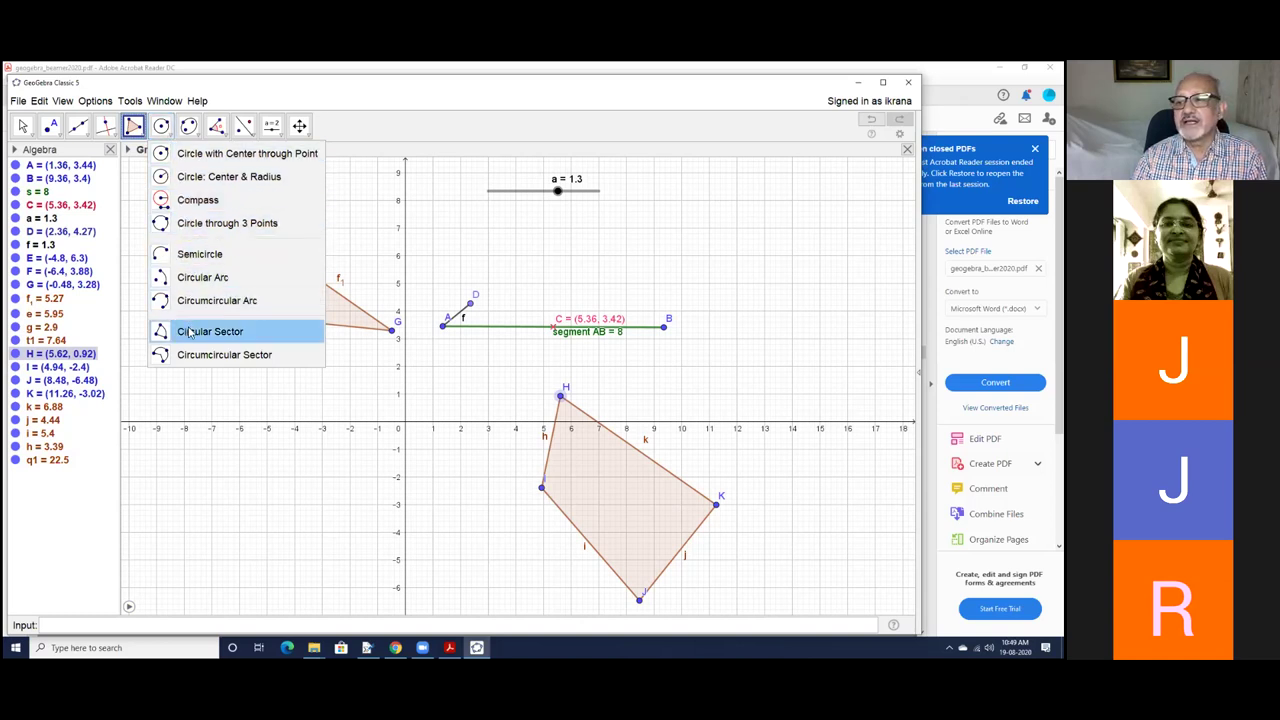
pyautogui.click(205, 178)
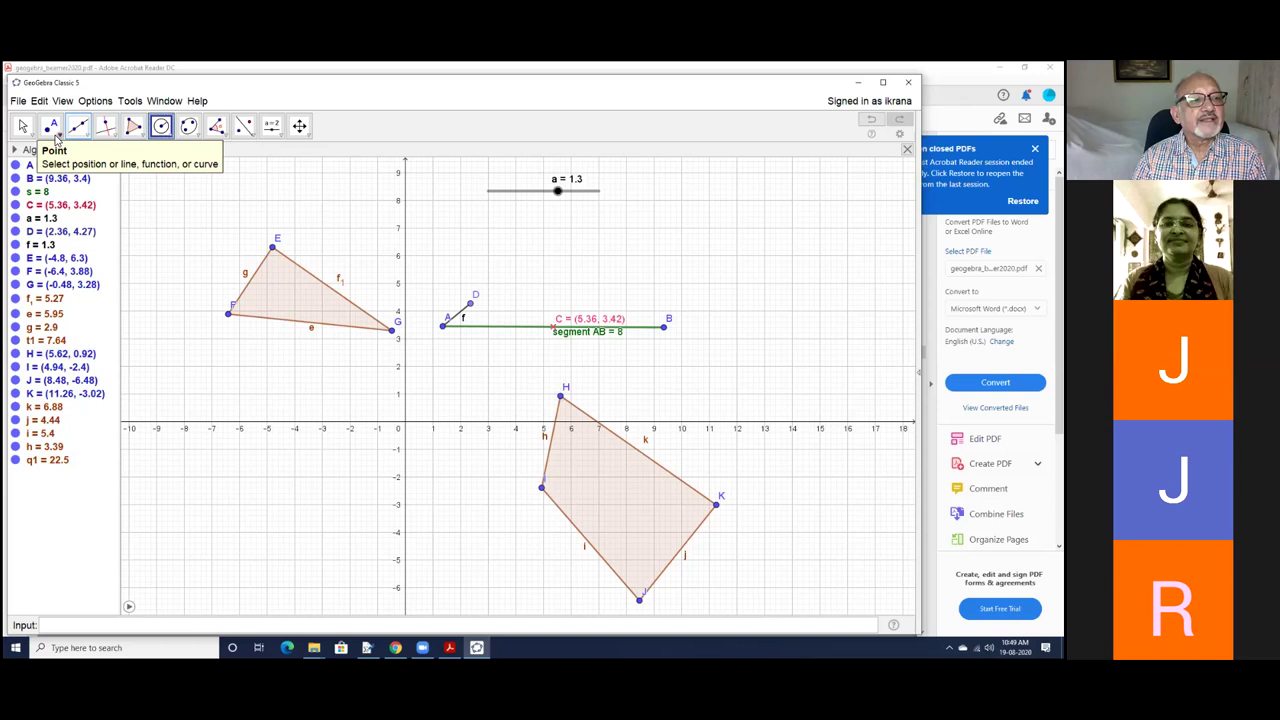
pyautogui.click(22, 125)
pyautogui.click(160, 126)
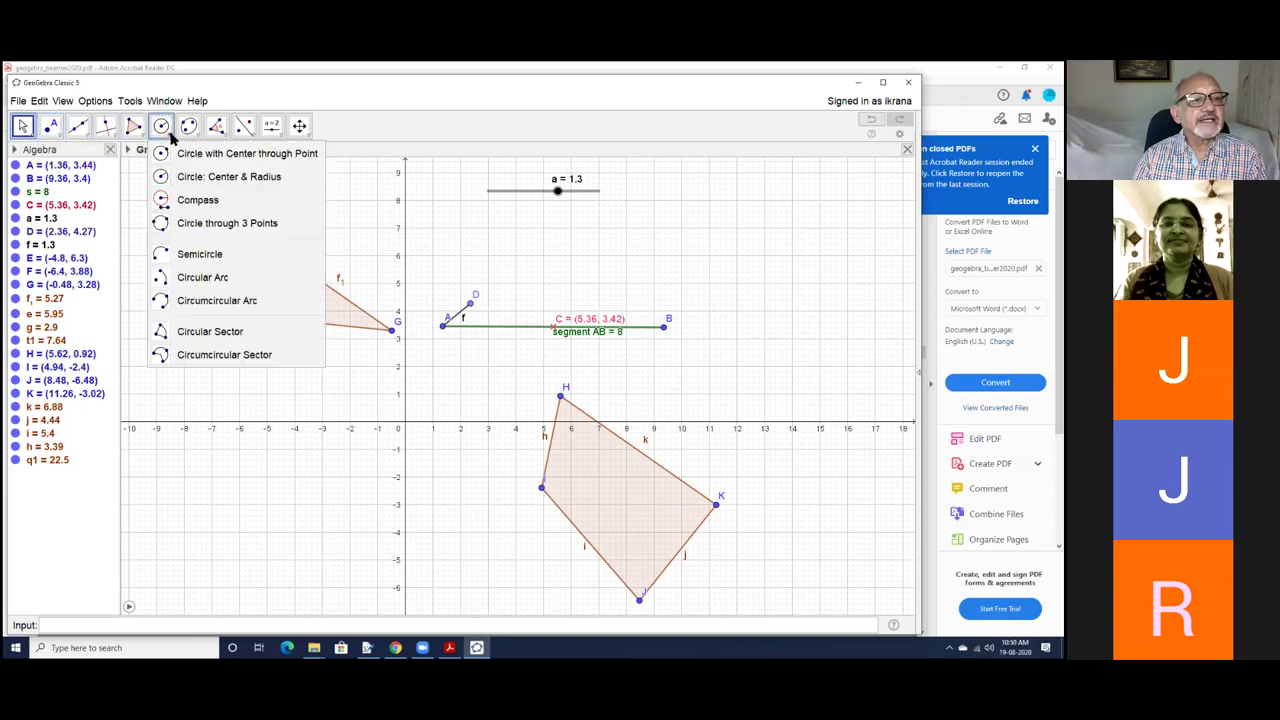
pyautogui.click(225, 180)
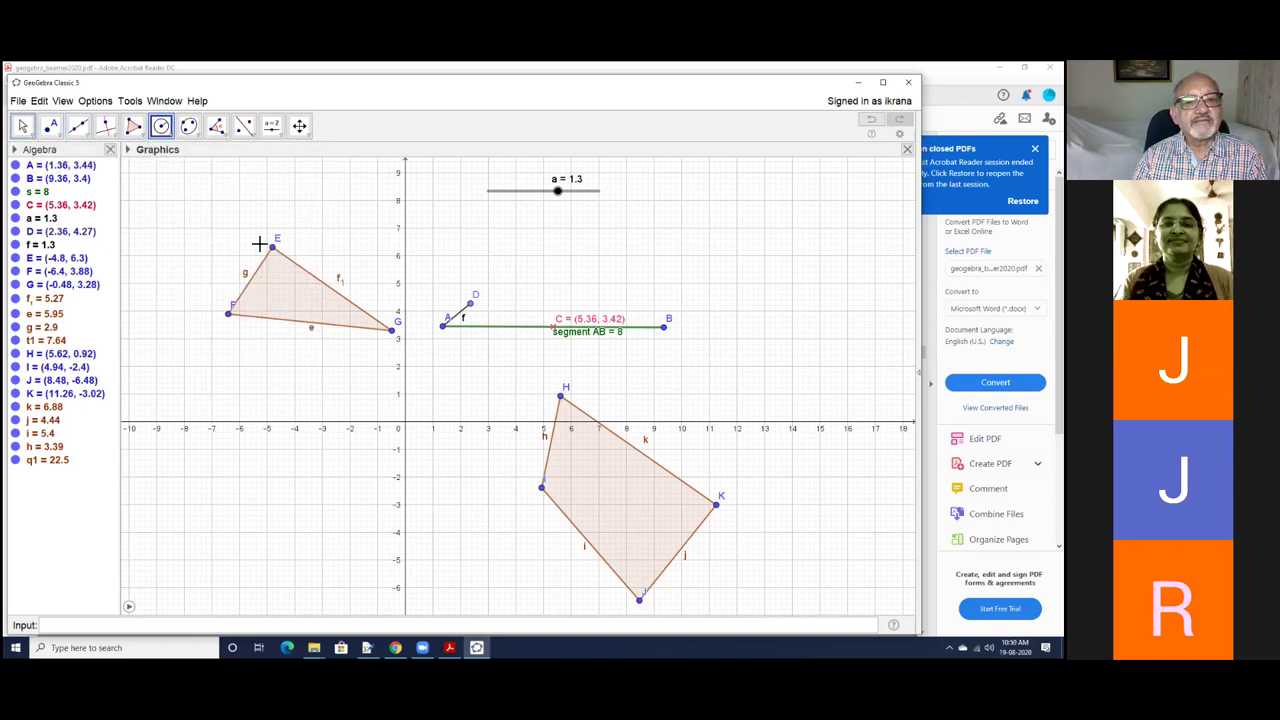
pyautogui.click(443, 328)
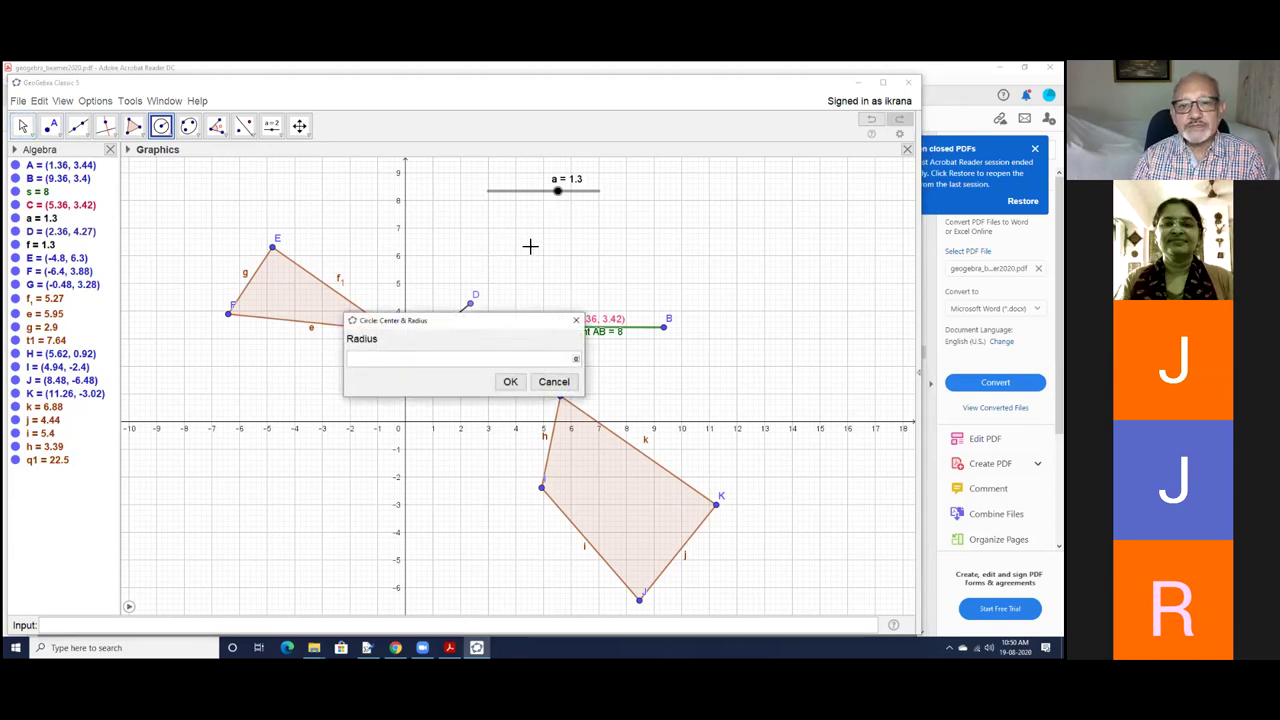
pyautogui.write('a')
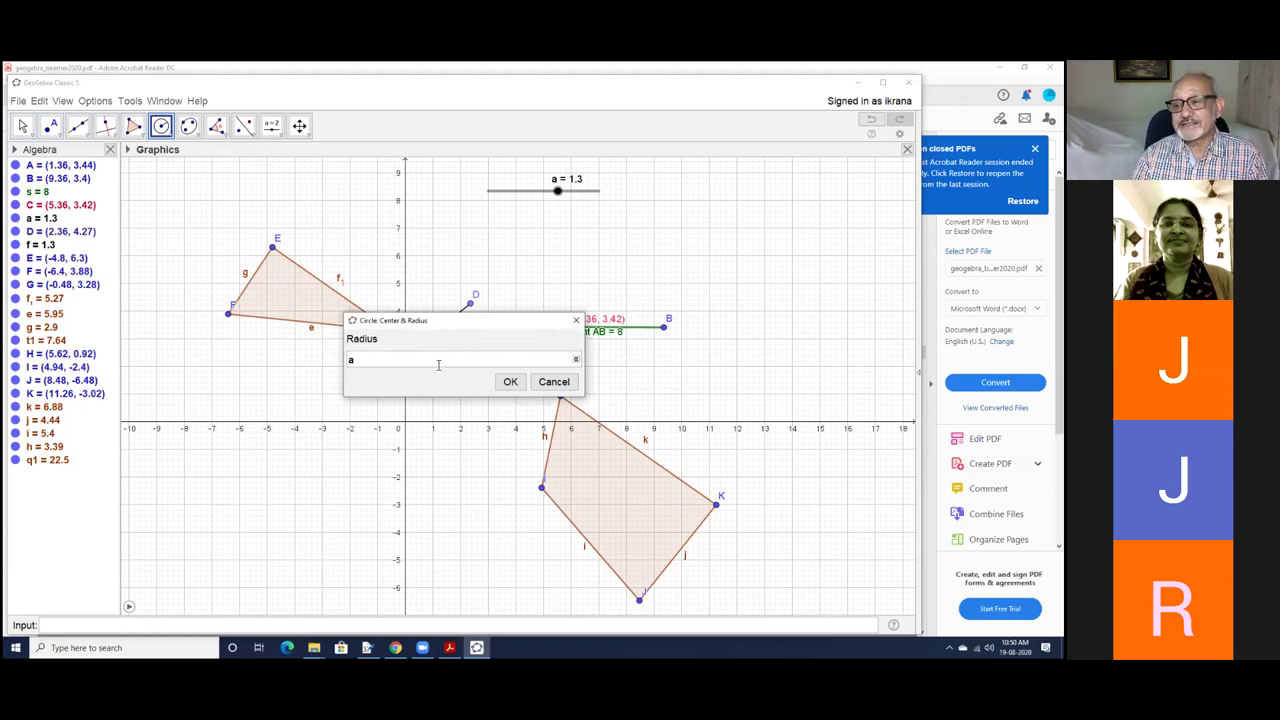
pyautogui.click(509, 382)
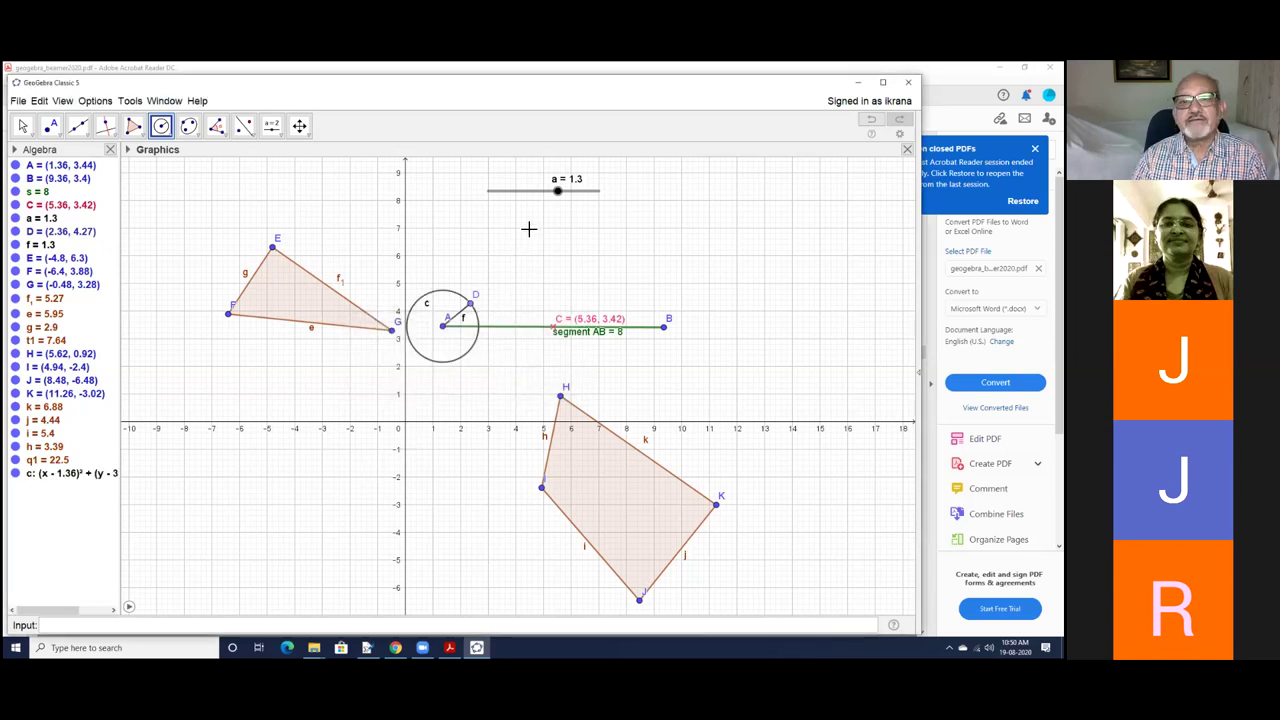
# Move slider a to 4.1 to enlarge the circle, and animate the slider until pausing it at -3.5
pyautogui.click(22, 125)
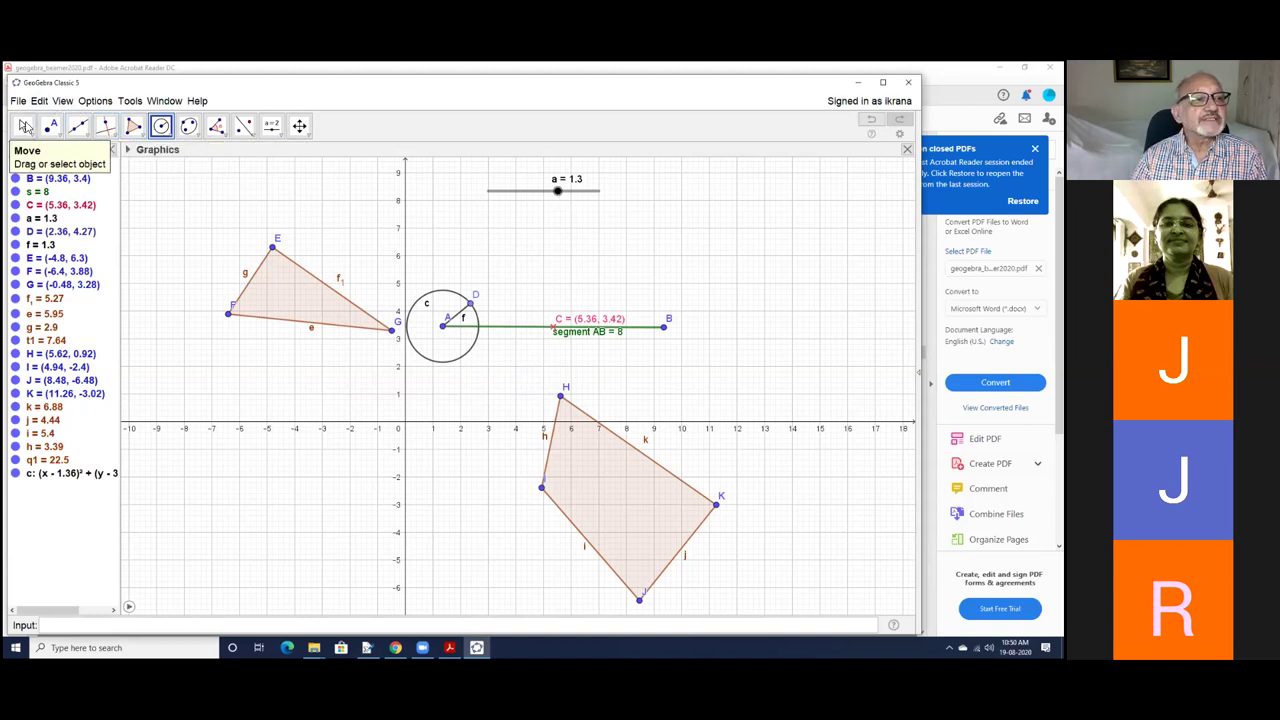
pyautogui.moveTo(557, 191); pyautogui.dragTo(592, 192)
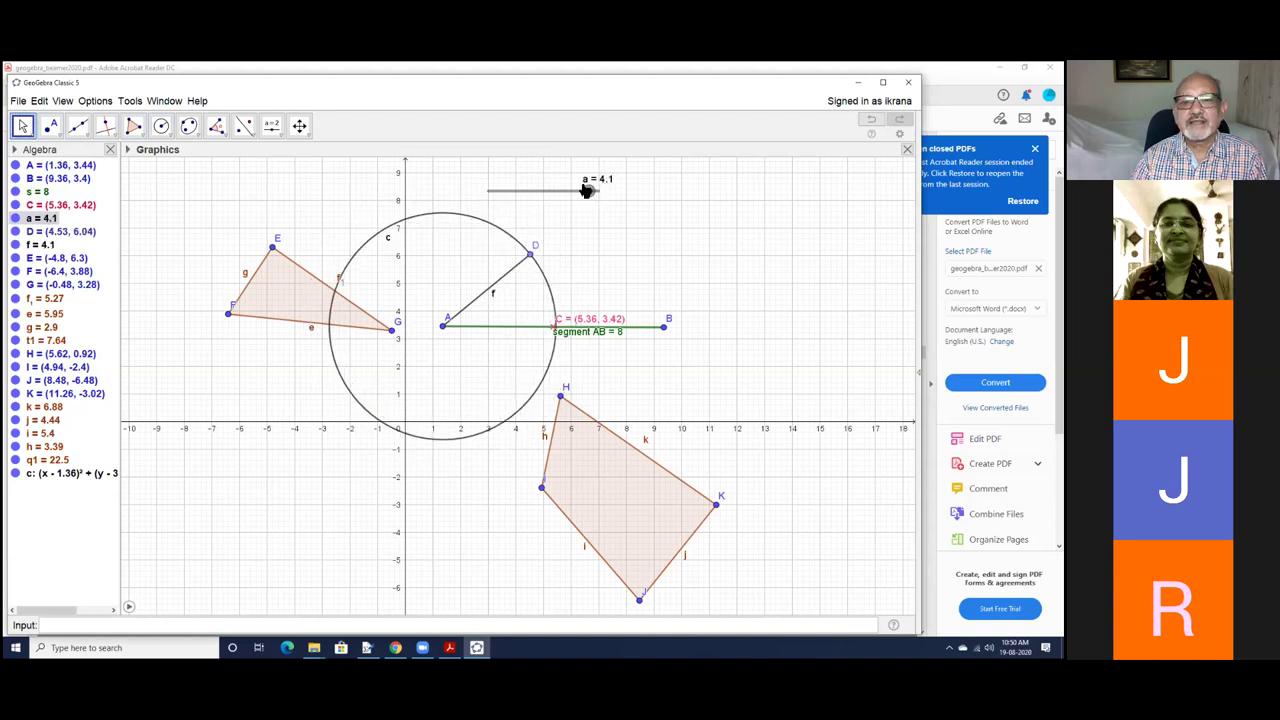
pyautogui.rightClick(459, 444)
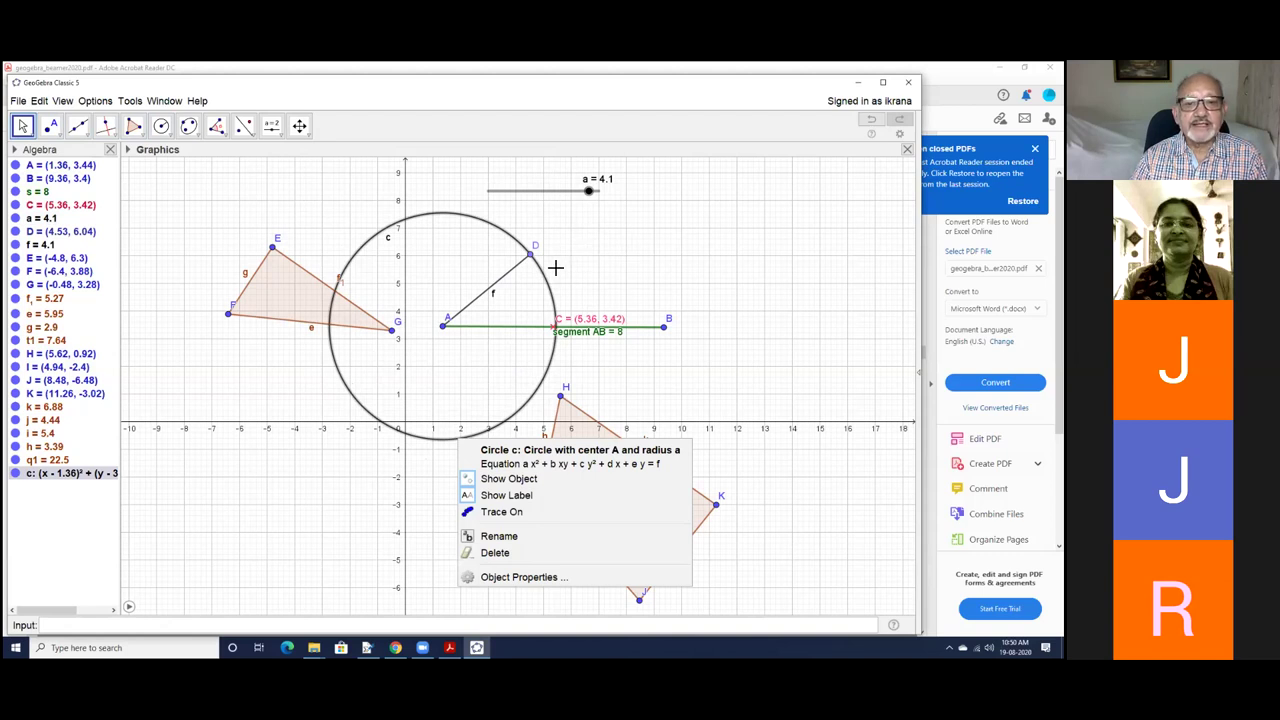
pyautogui.rightClick(568, 197)
pyautogui.rightClick(567, 196)
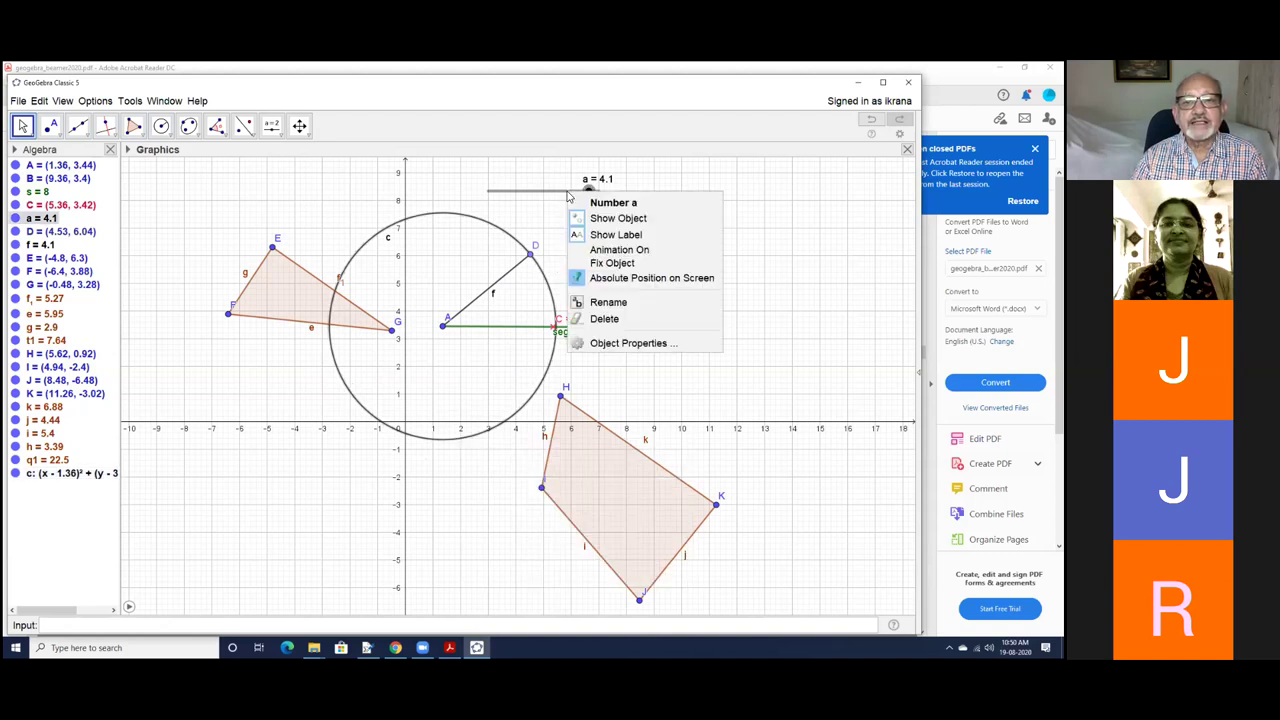
pyautogui.click(640, 249)
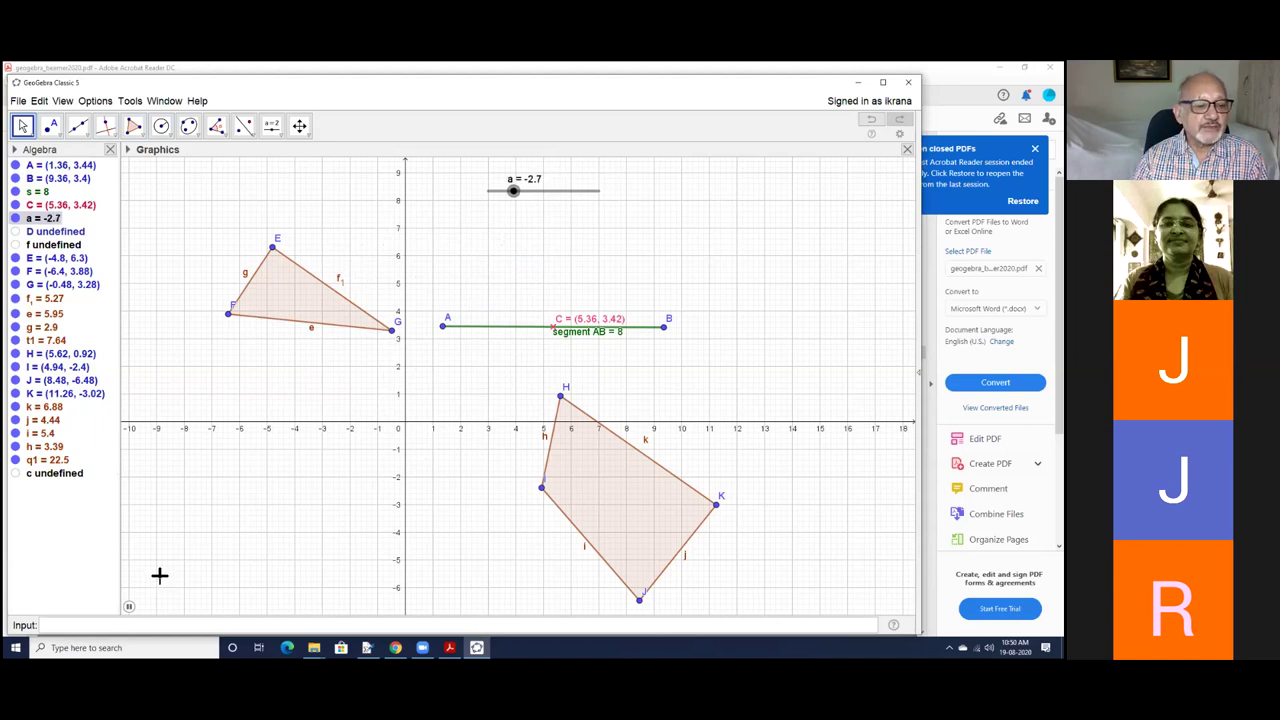
pyautogui.click(128, 606)
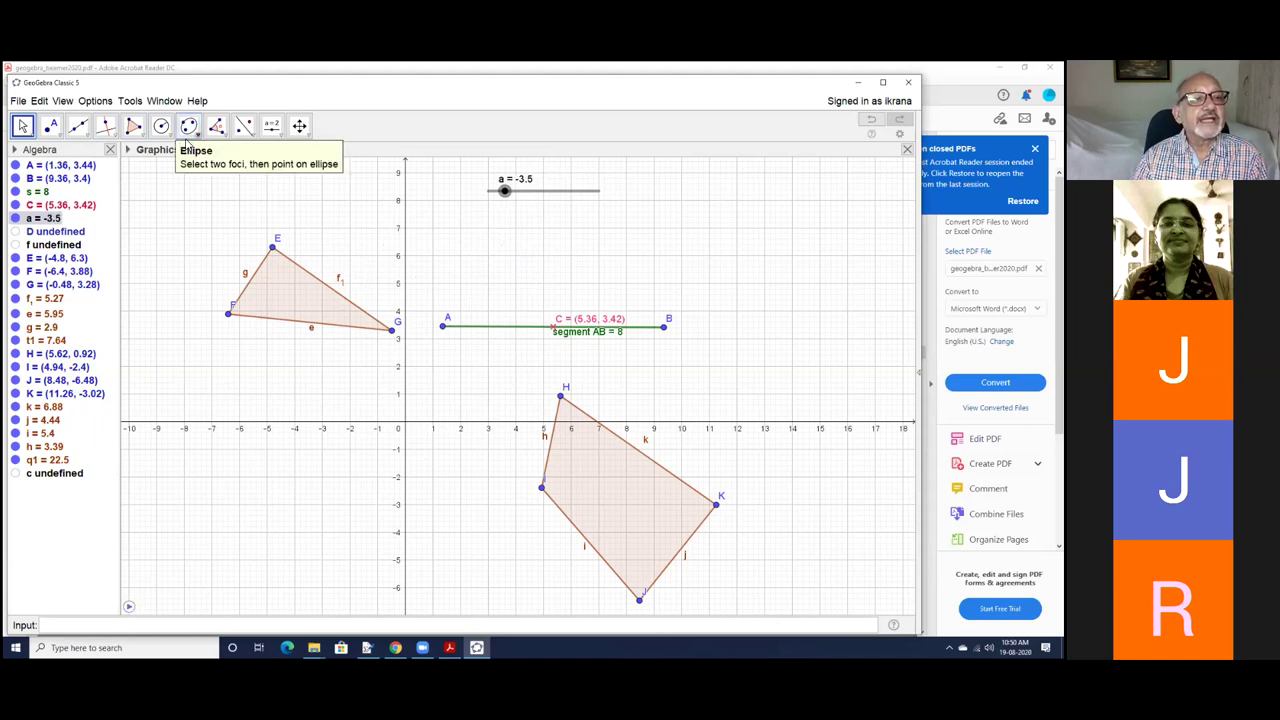
# Measure the quadrilateral's interior angles at vertices H and K with the Angle tool
pyautogui.click(192, 130)
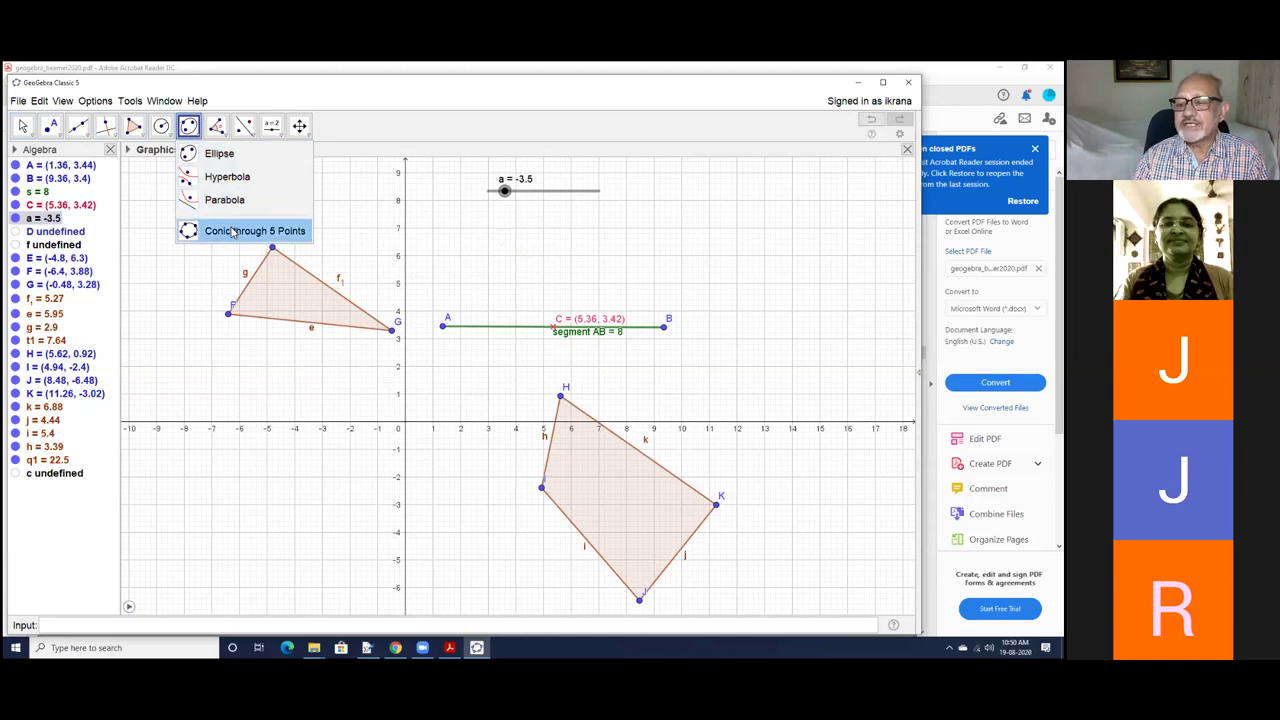
pyautogui.moveTo(220, 130)
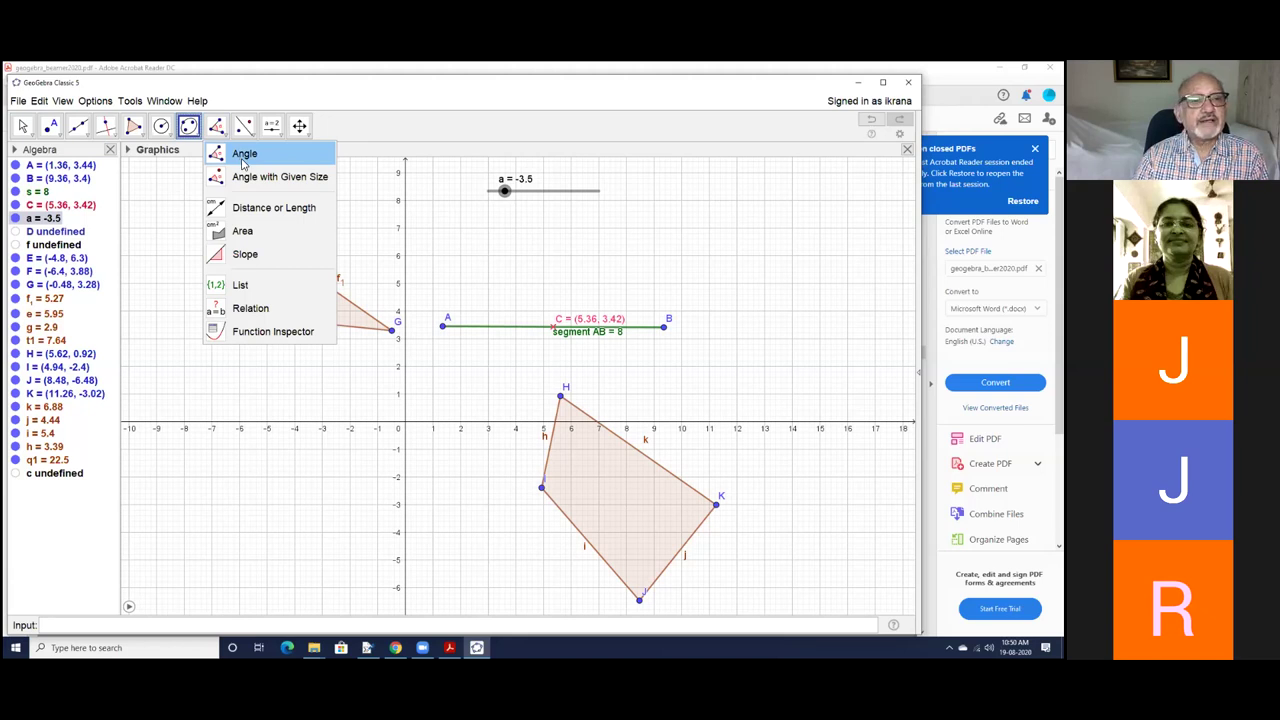
pyautogui.click(242, 160)
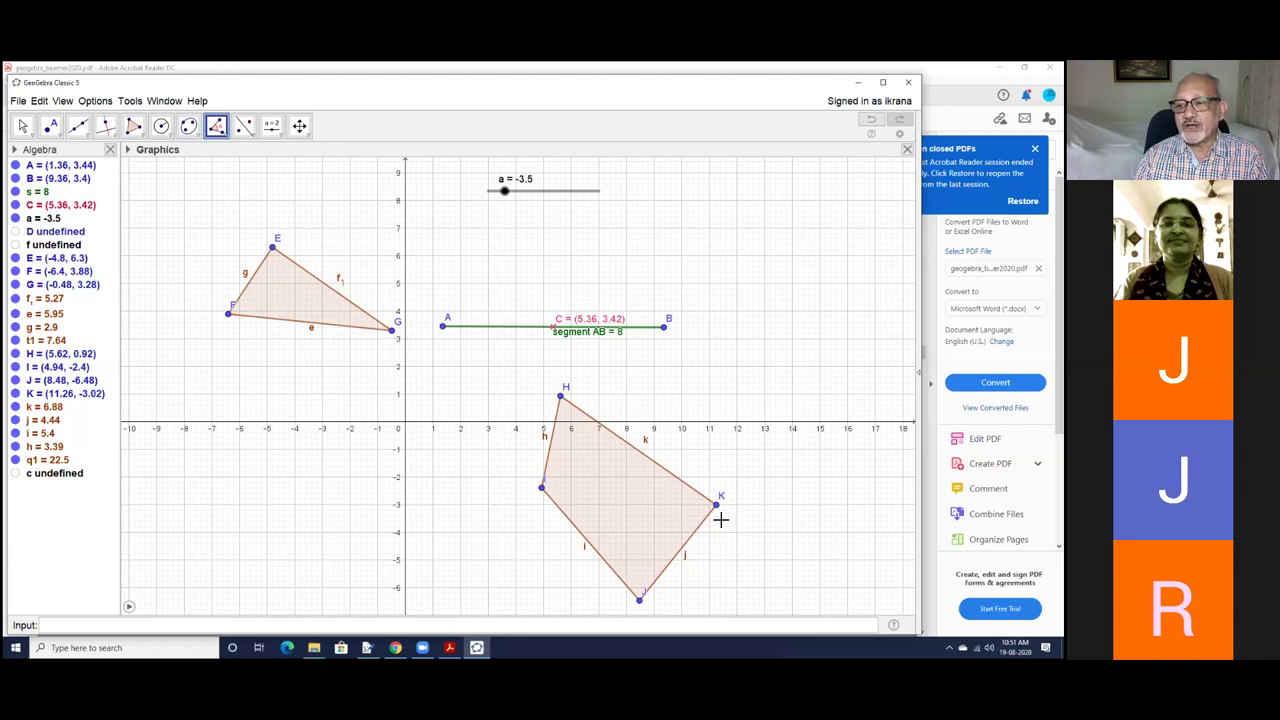
pyautogui.click(217, 127)
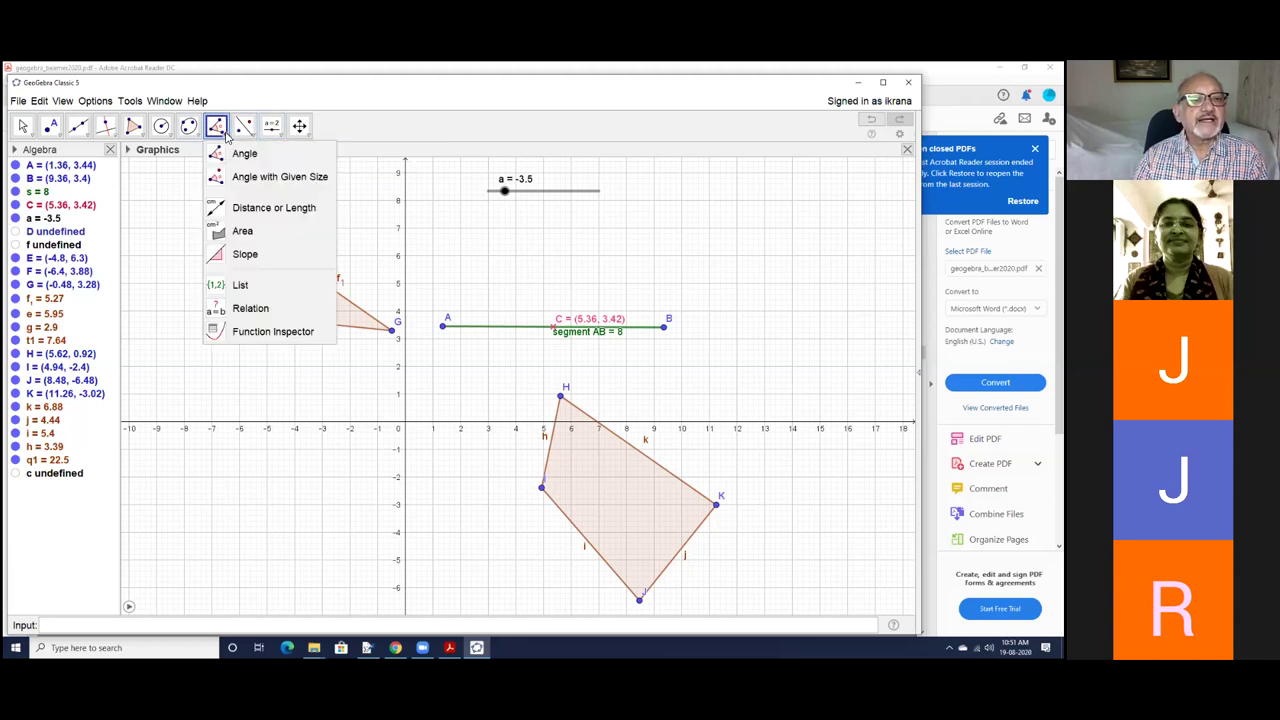
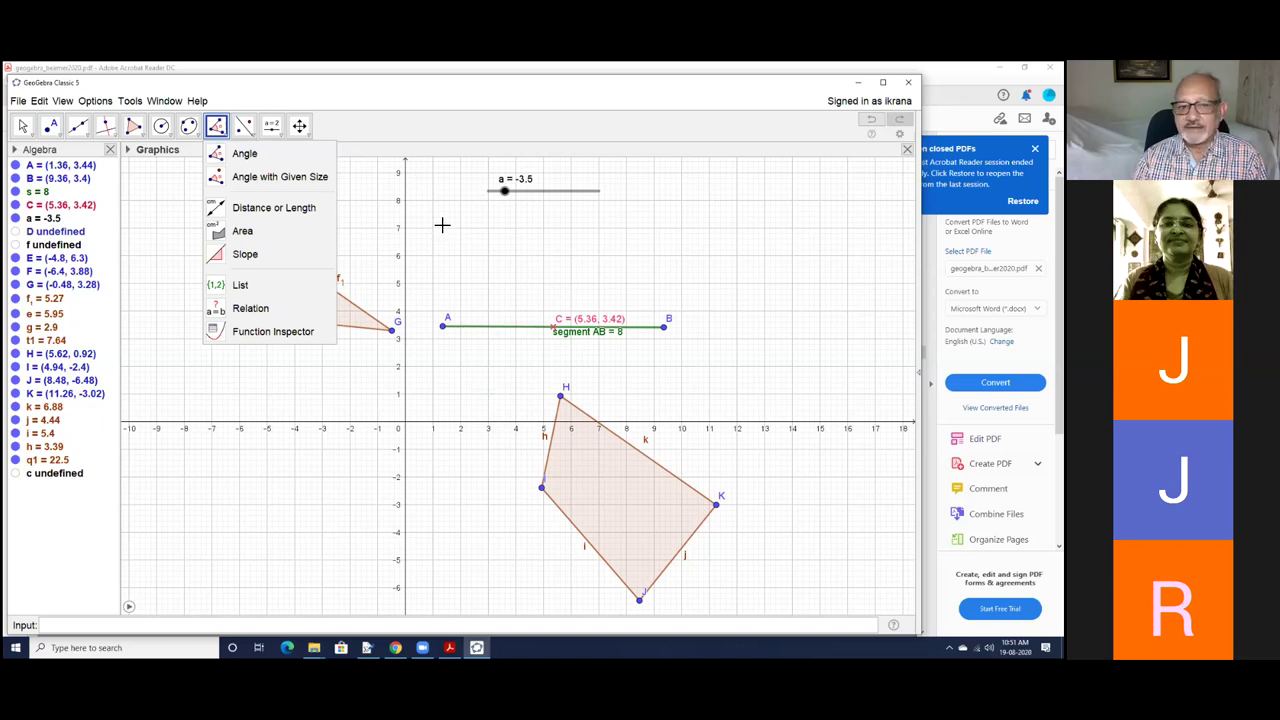
pyautogui.click(428, 142)
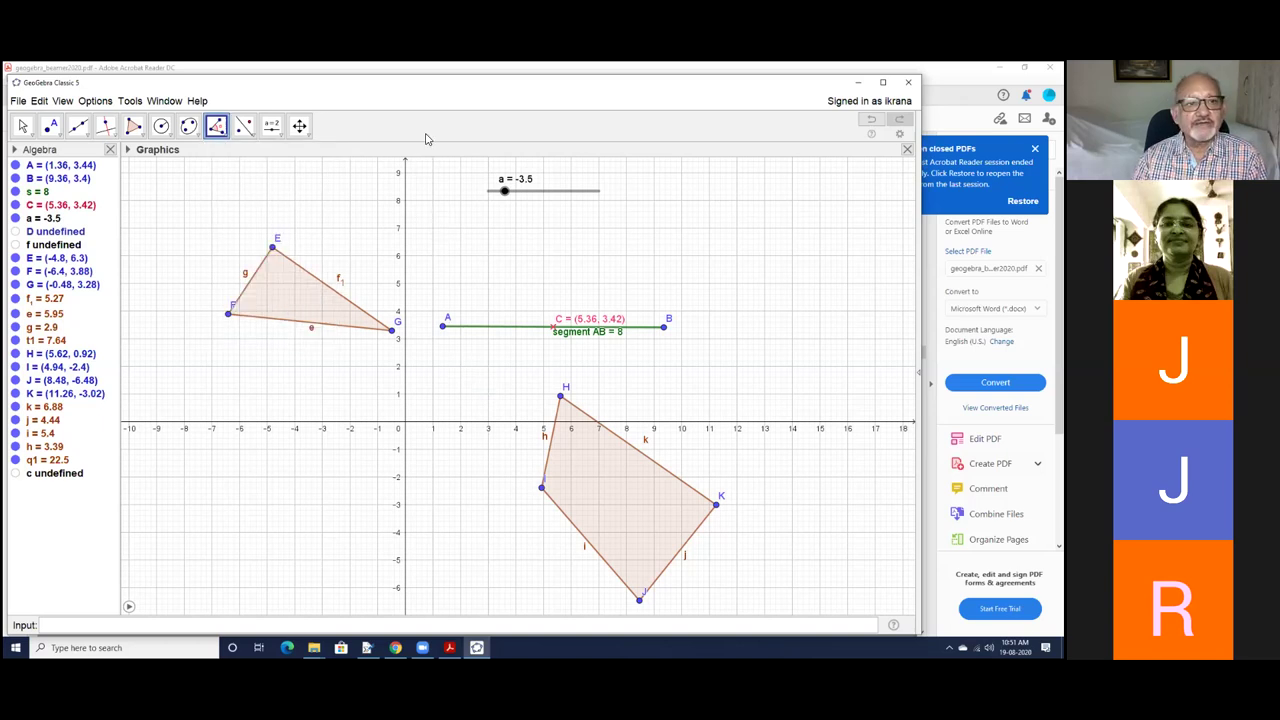
pyautogui.click(541, 489)
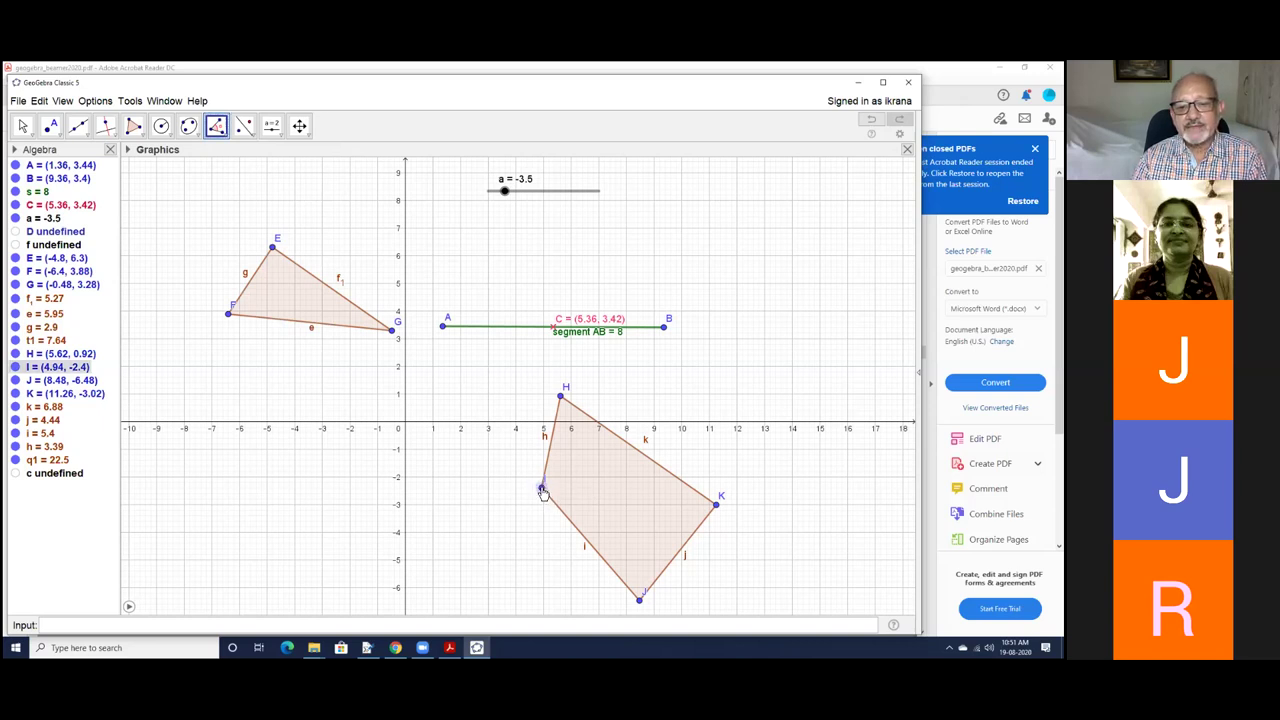
pyautogui.click(561, 398)
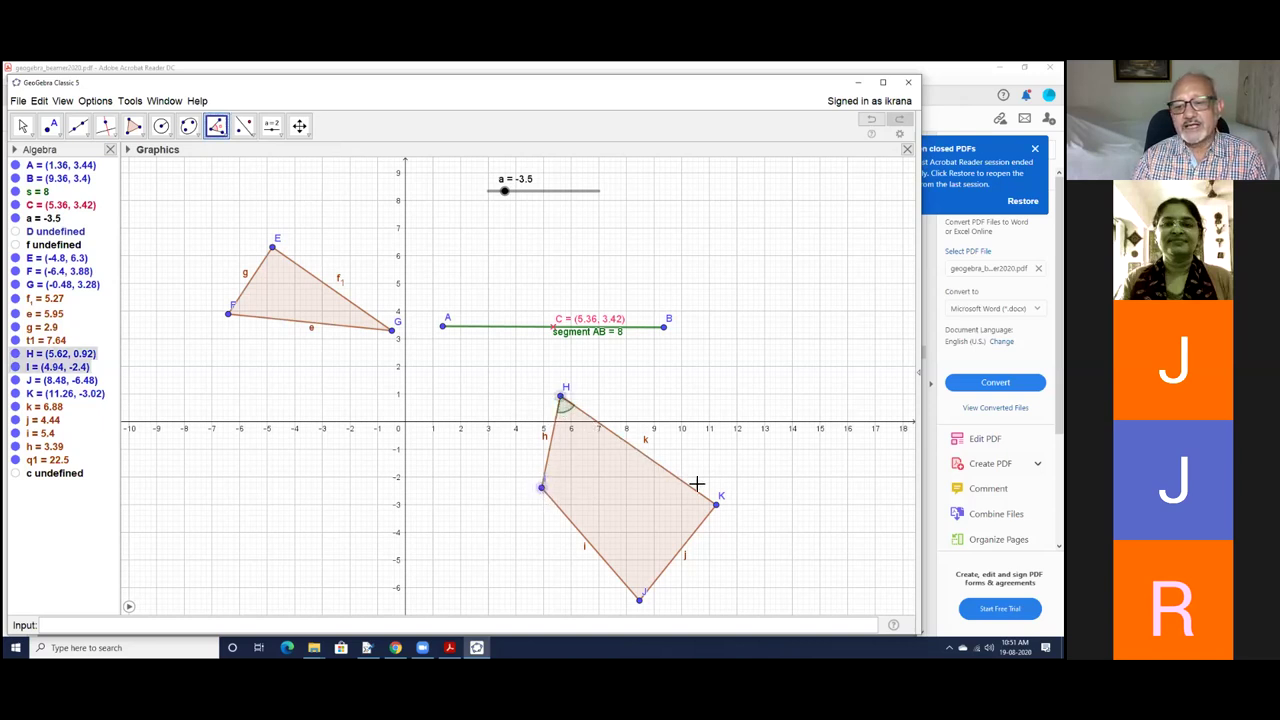
pyautogui.click(716, 506)
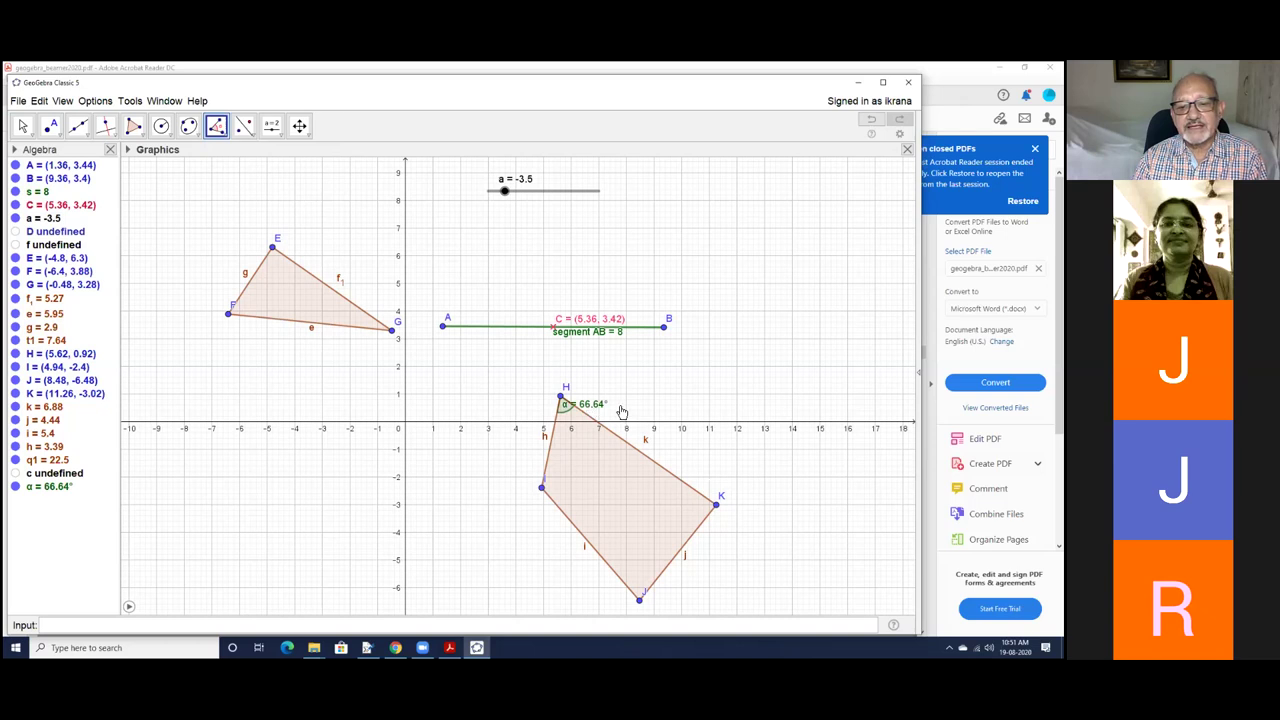
pyautogui.click(560, 398)
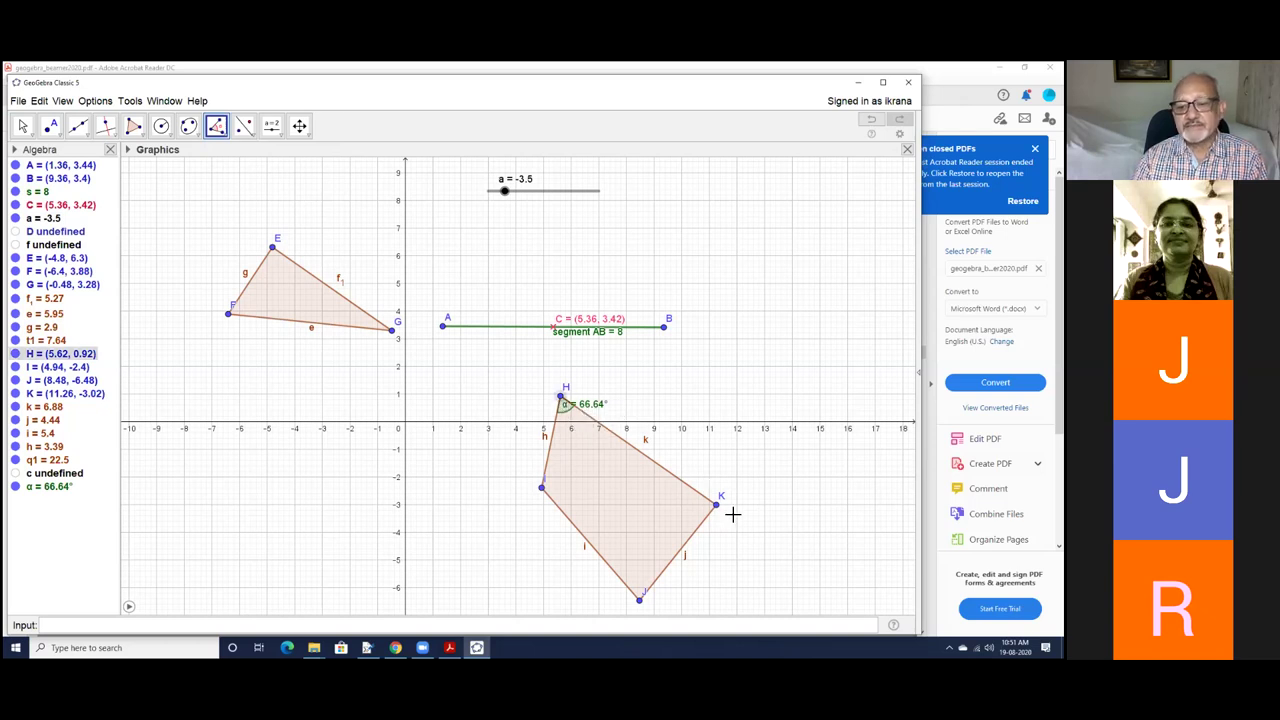
pyautogui.click(716, 508)
pyautogui.click(639, 598)
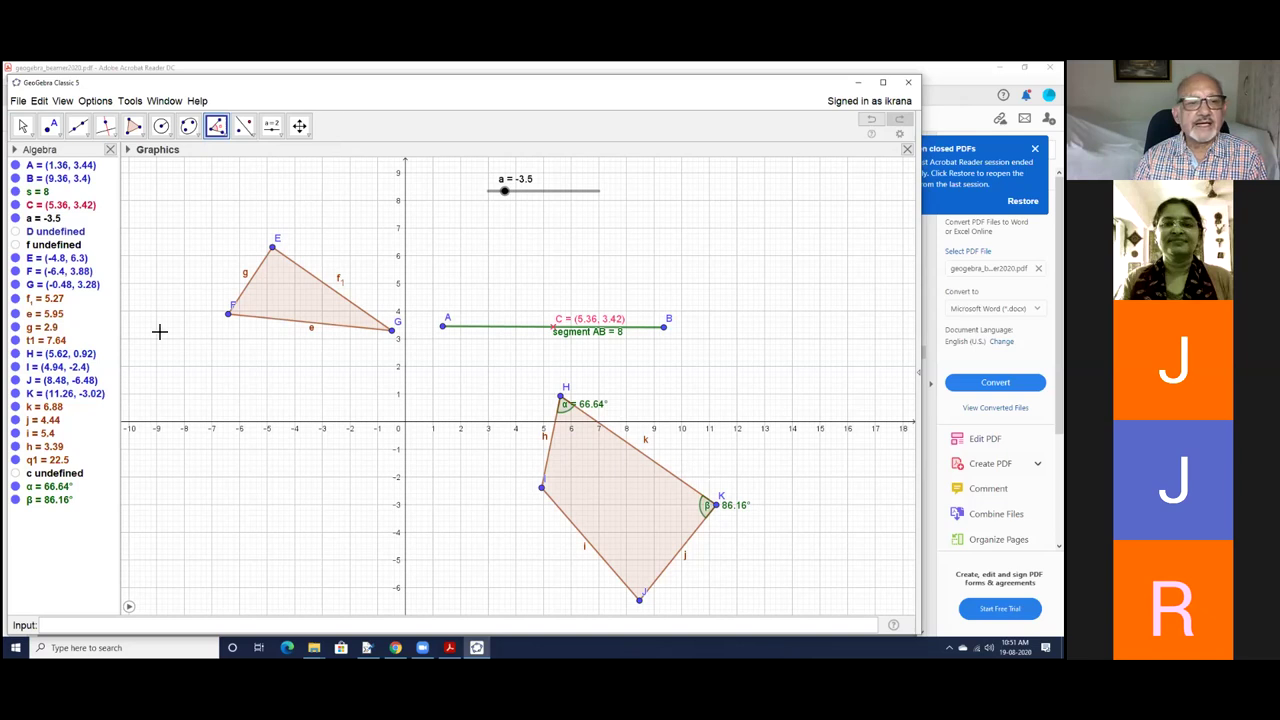
# Measure all three interior angles of triangle EFG, at vertices E, G and F
pyautogui.click(230, 315)
pyautogui.click(273, 247)
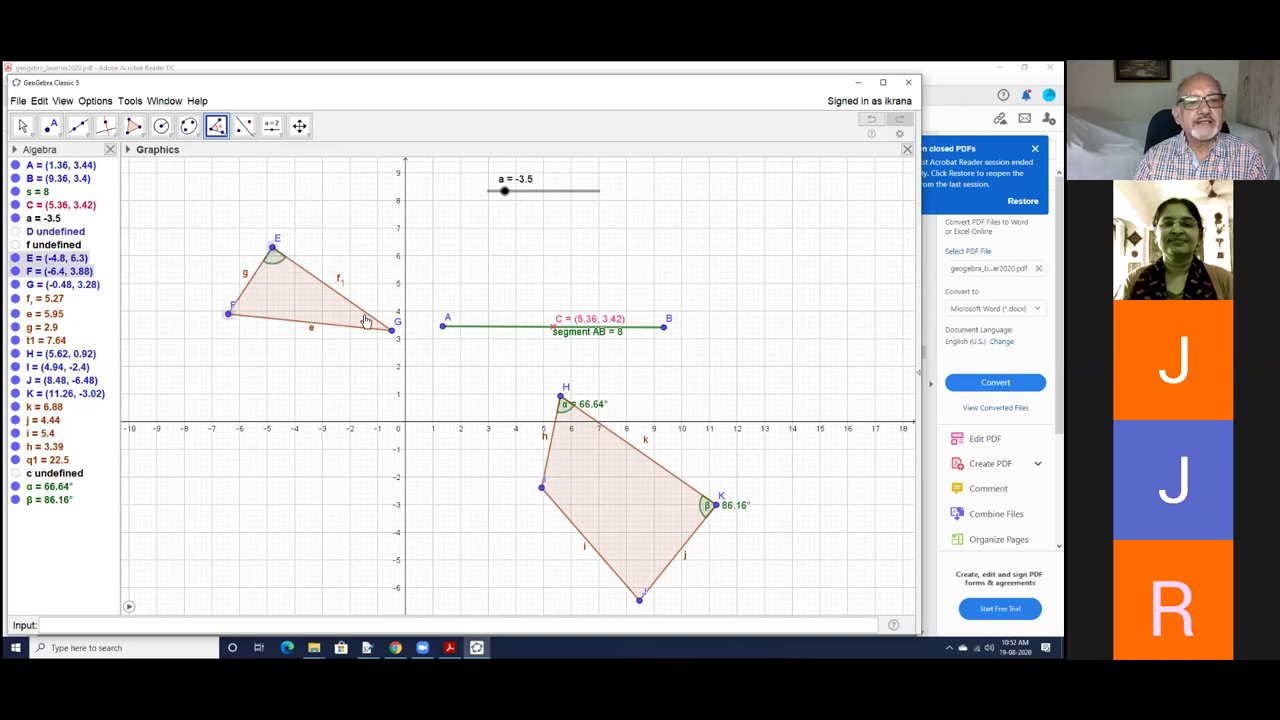
pyautogui.click(392, 331)
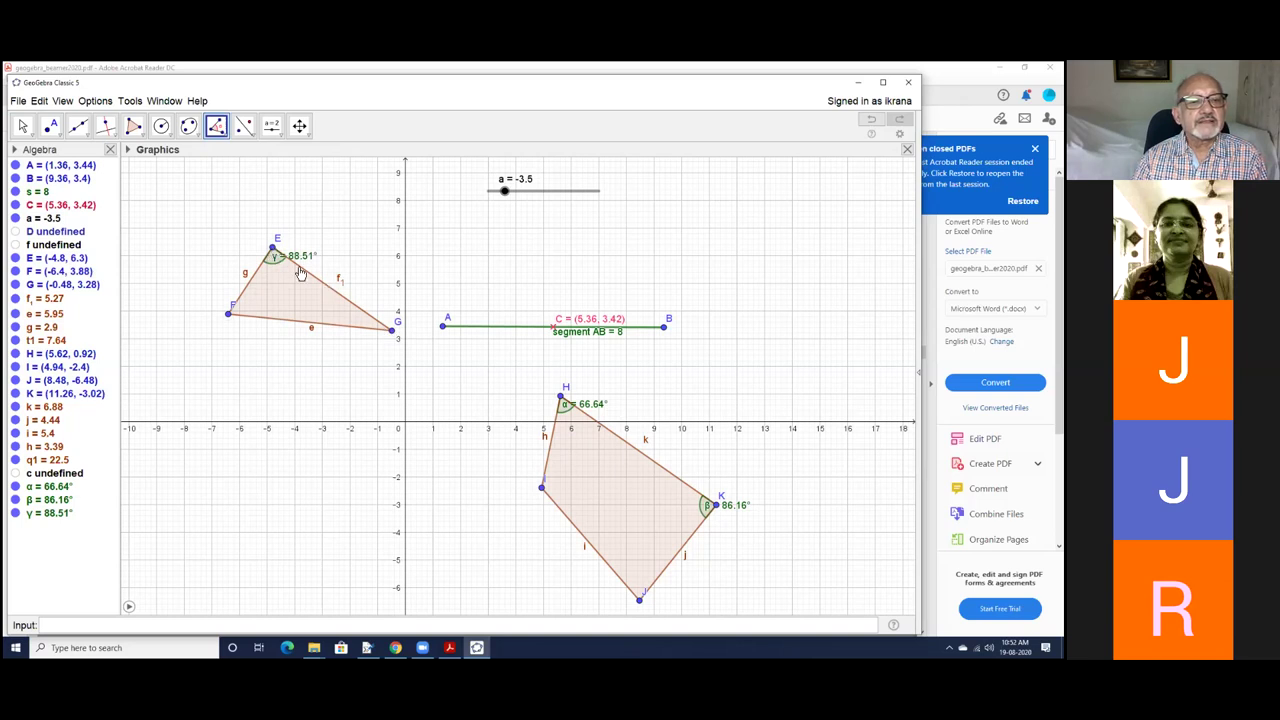
pyautogui.click(393, 331)
pyautogui.click(230, 315)
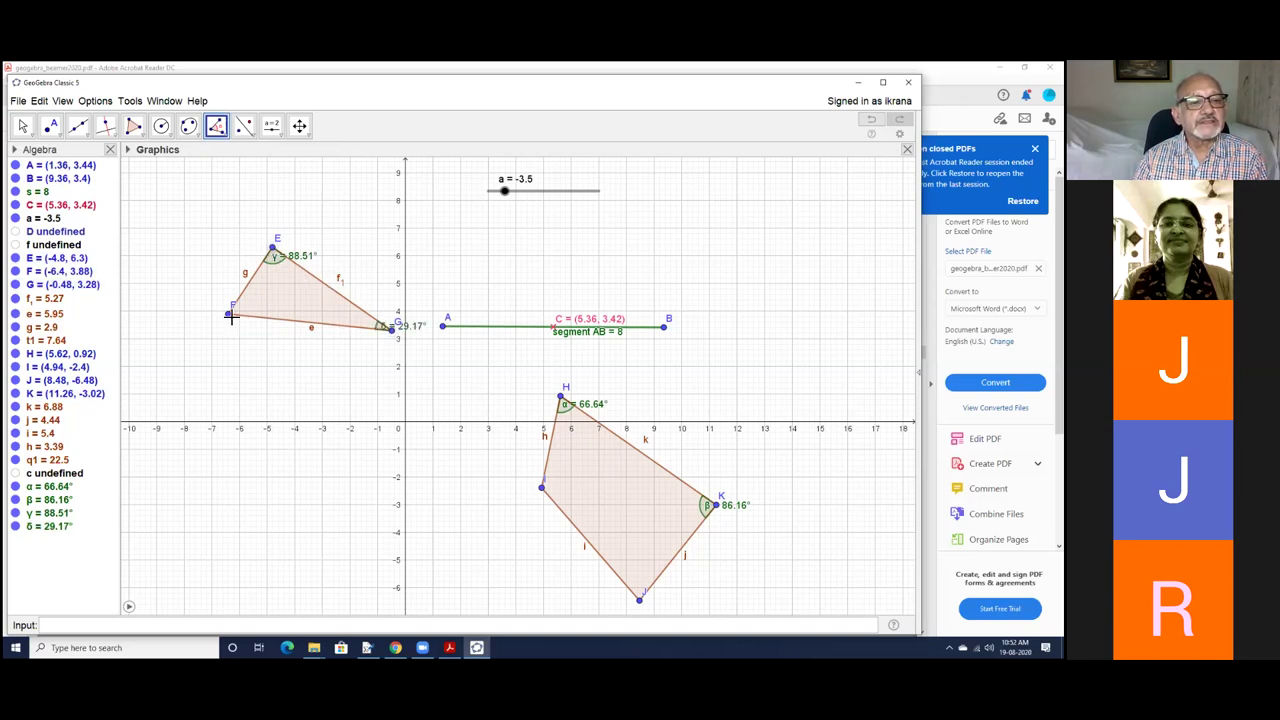
pyautogui.click(392, 331)
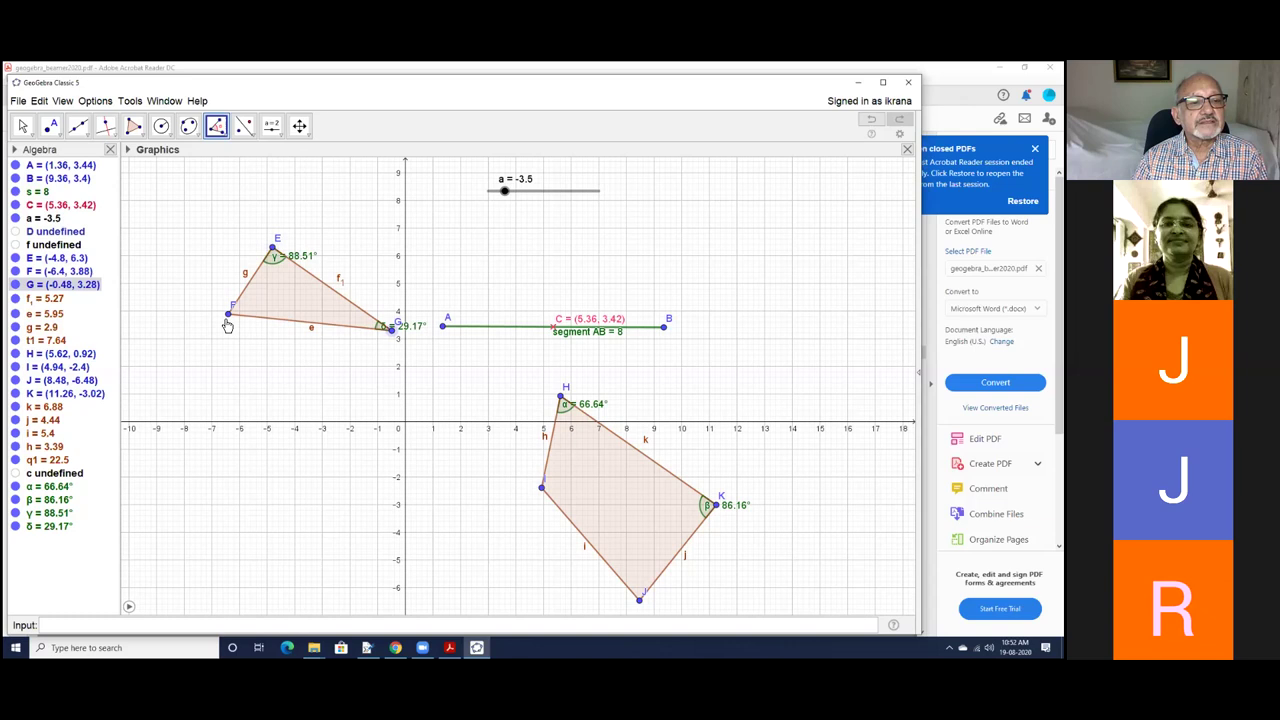
pyautogui.click(229, 314)
pyautogui.click(274, 247)
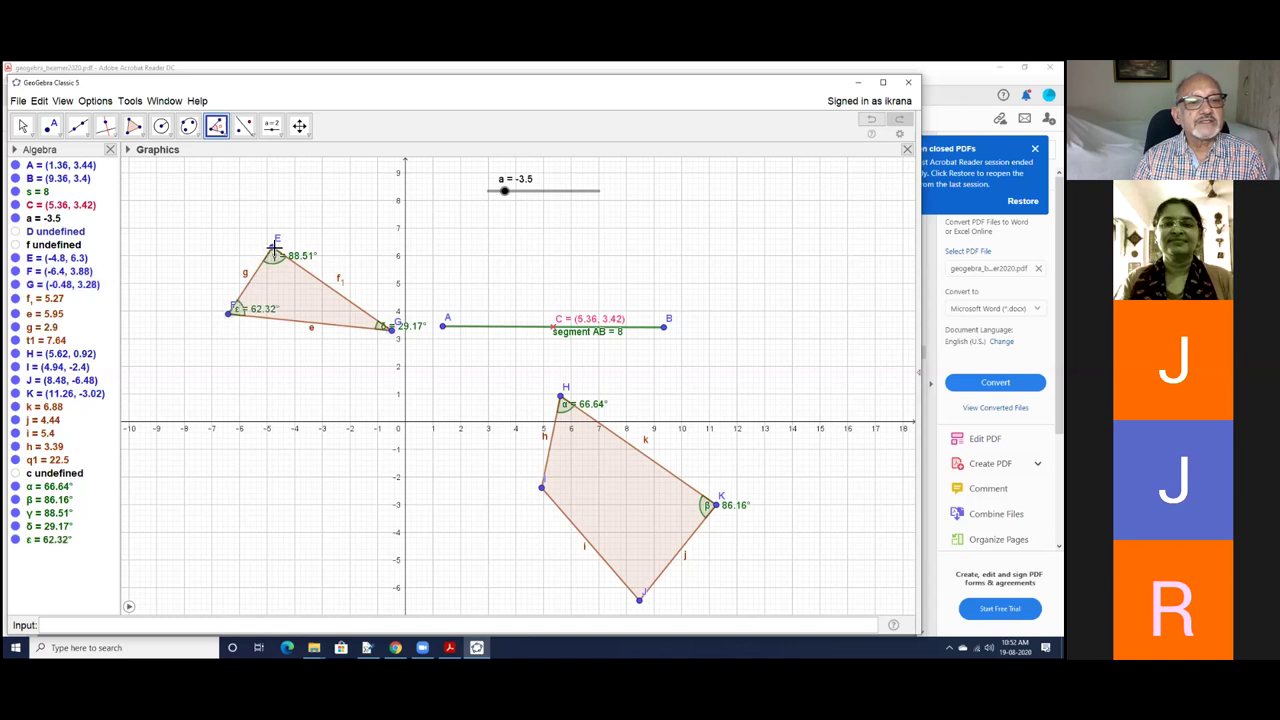
# Move the three angle labels outside triangle EFG near their vertices, and reshape the triangle by moving vertex E to about (-2.76, 8.08)
pyautogui.click(22, 126)
pyautogui.moveTo(255, 311); pyautogui.dragTo(220, 282)
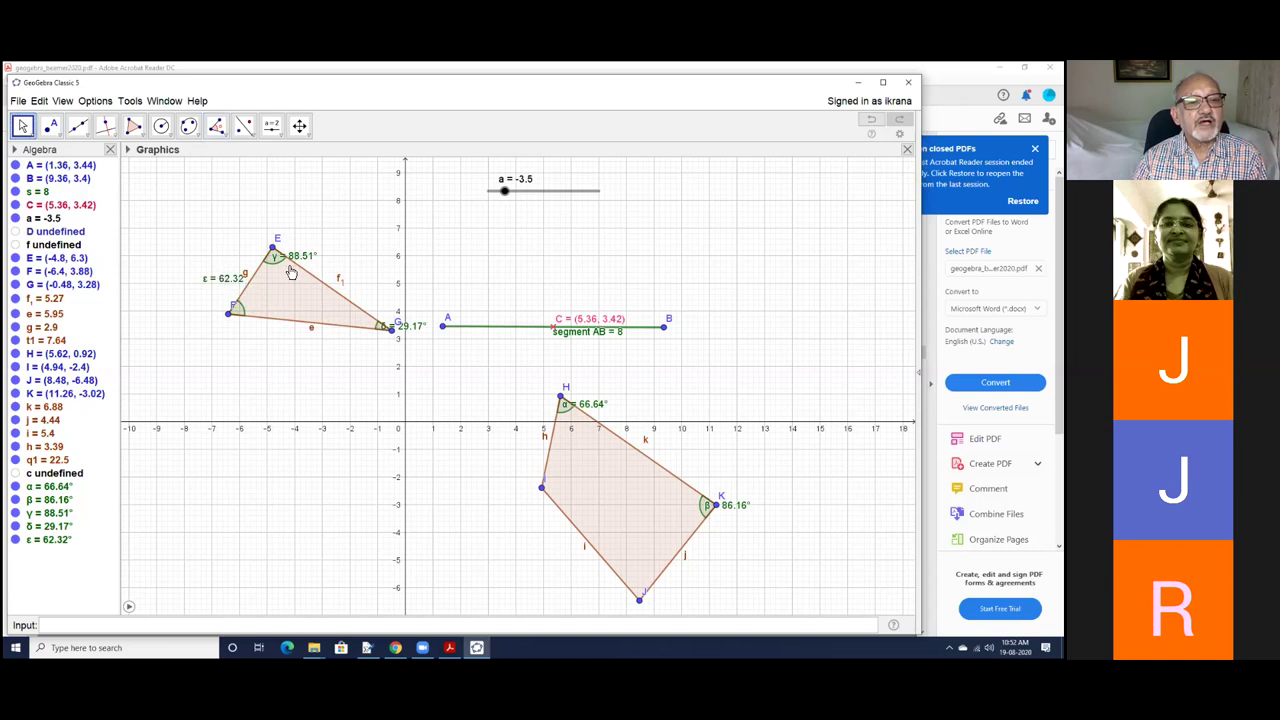
pyautogui.moveTo(298, 258); pyautogui.dragTo(254, 251)
pyautogui.moveTo(405, 330); pyautogui.dragTo(270, 386)
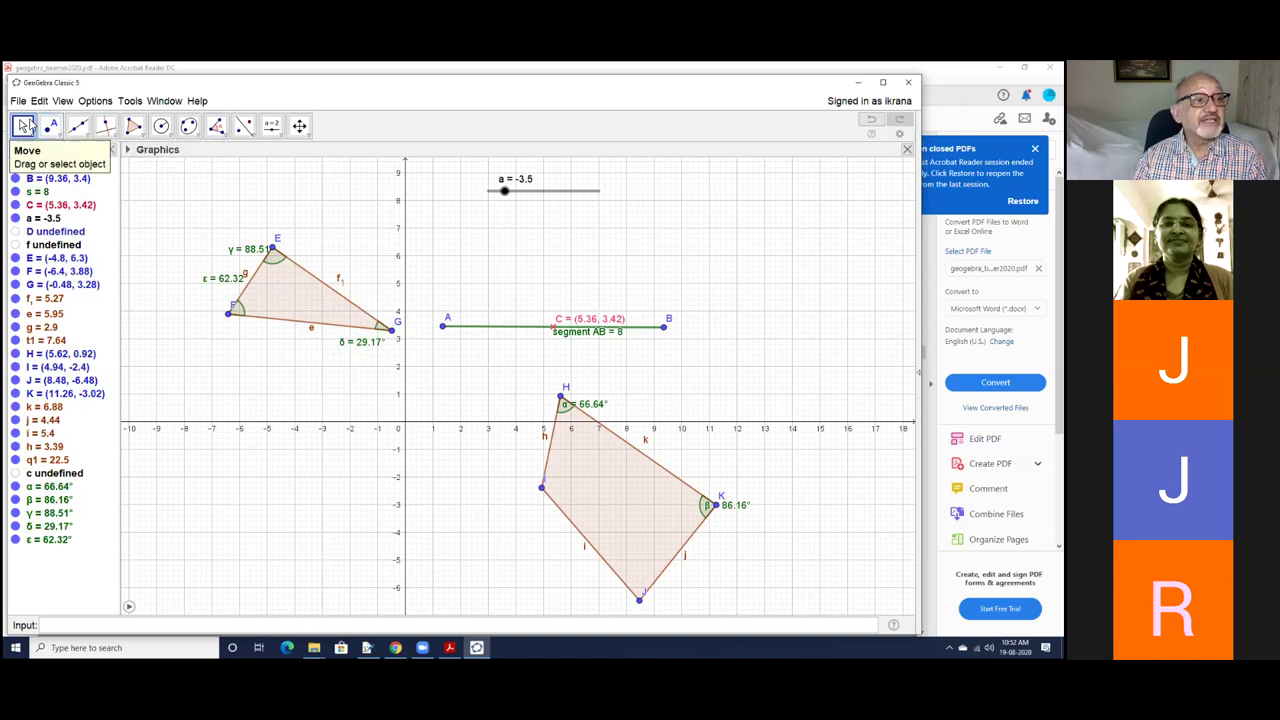
pyautogui.moveTo(266, 249); pyautogui.dragTo(331, 246)
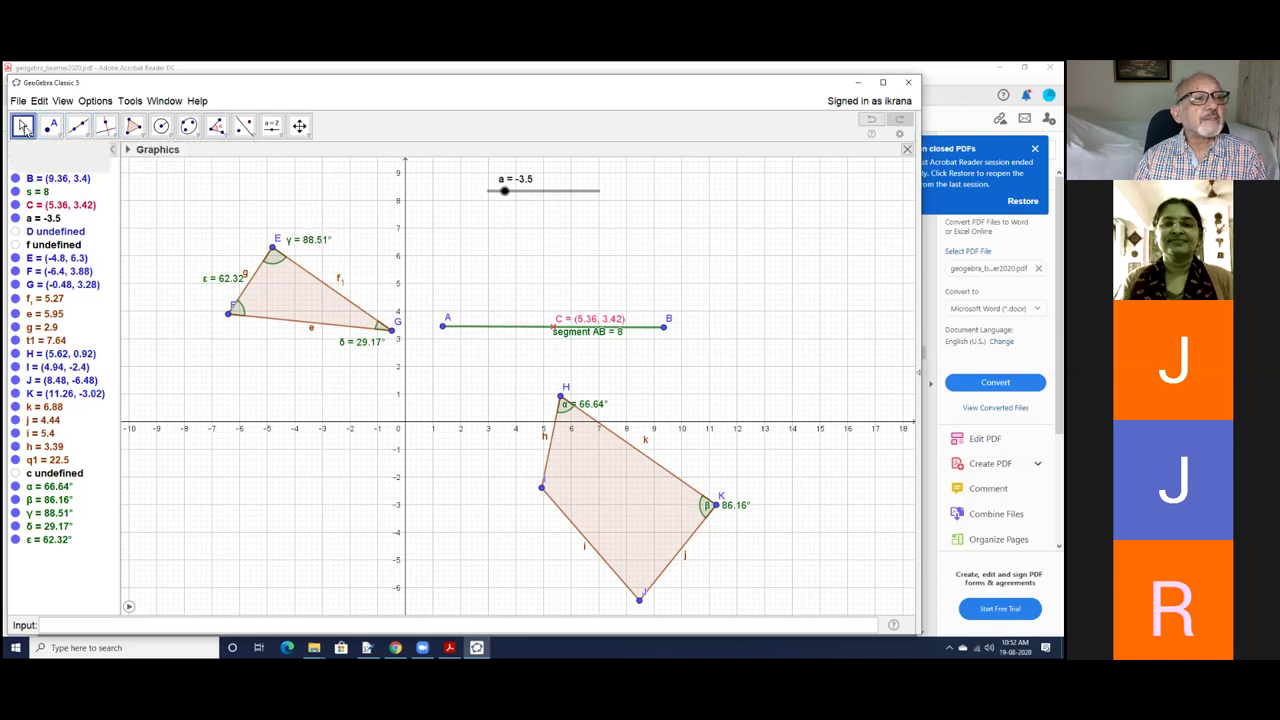
pyautogui.click(27, 130)
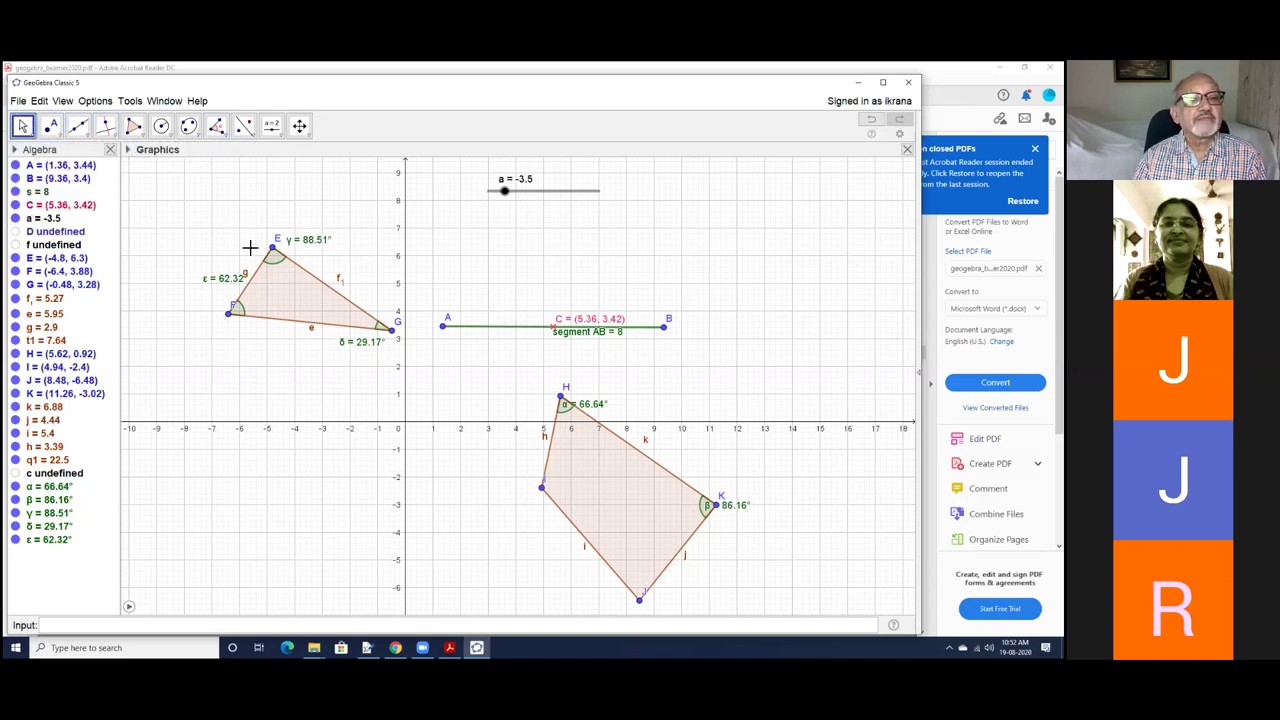
pyautogui.moveTo(274, 254); pyautogui.dragTo(328, 198)
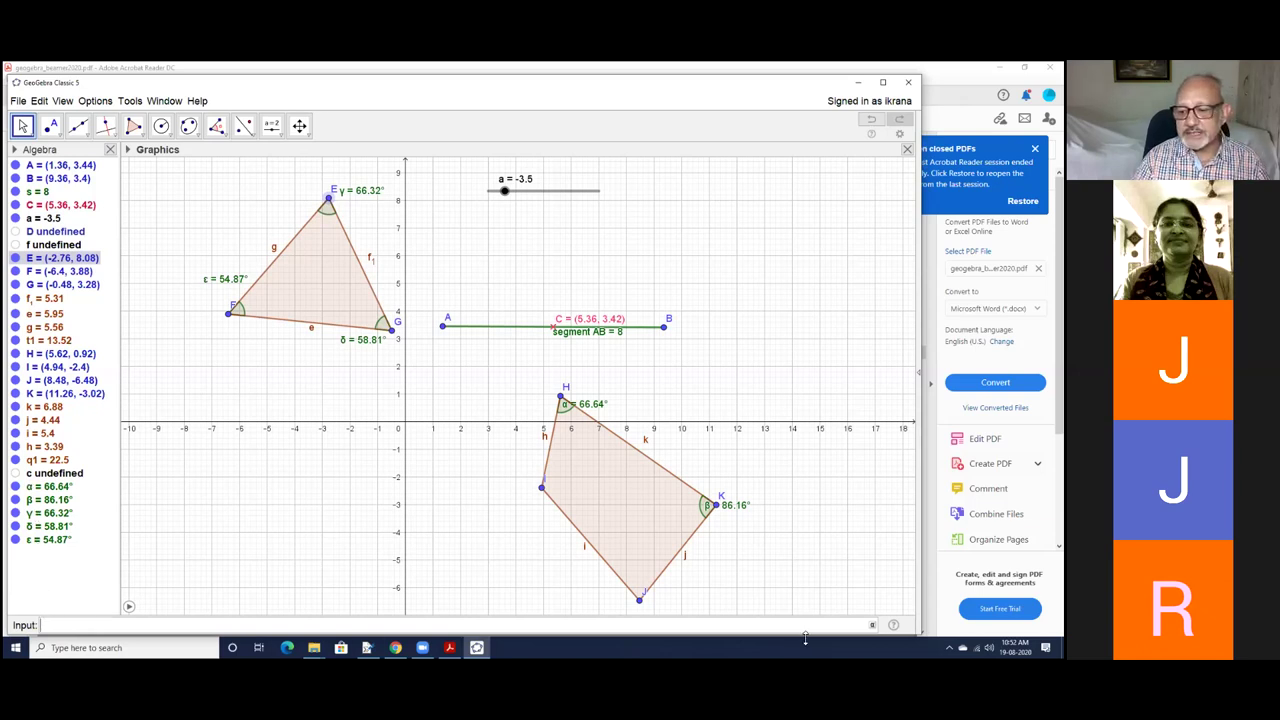
# Define η=ε+δ+γ as the sum of the triangle's three interior angles
pyautogui.click(872, 625)
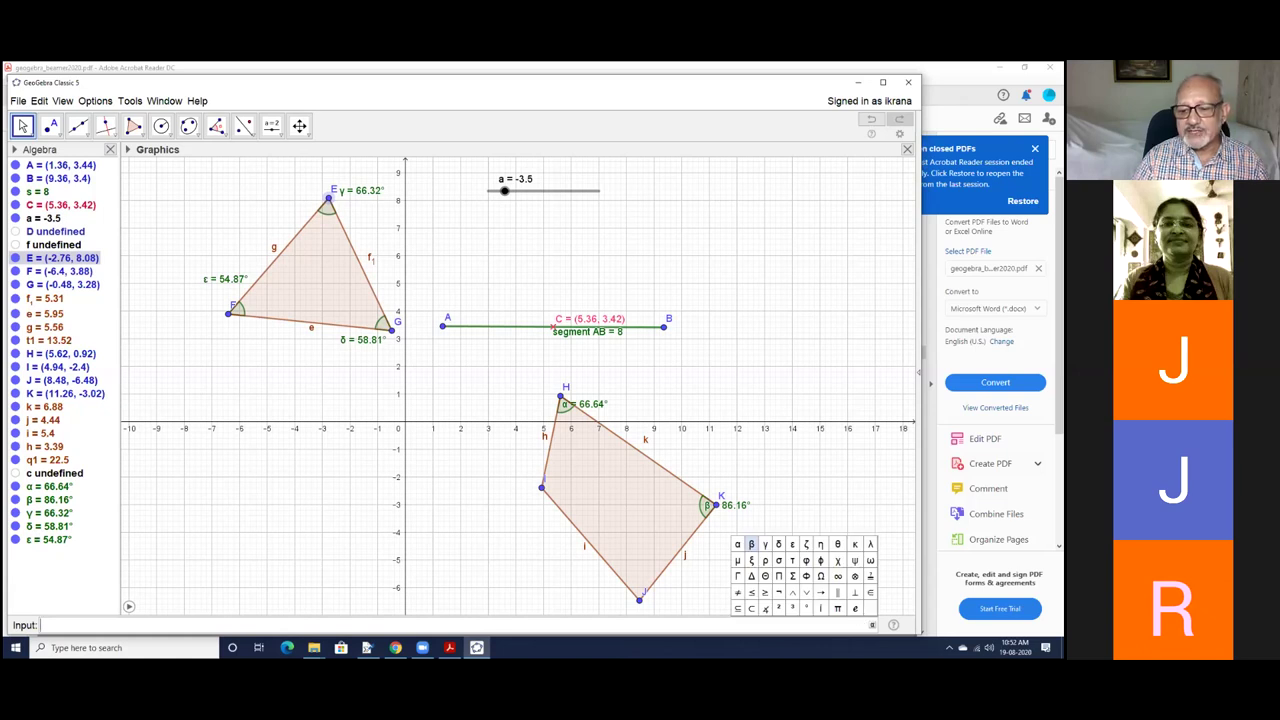
pyautogui.click(822, 546)
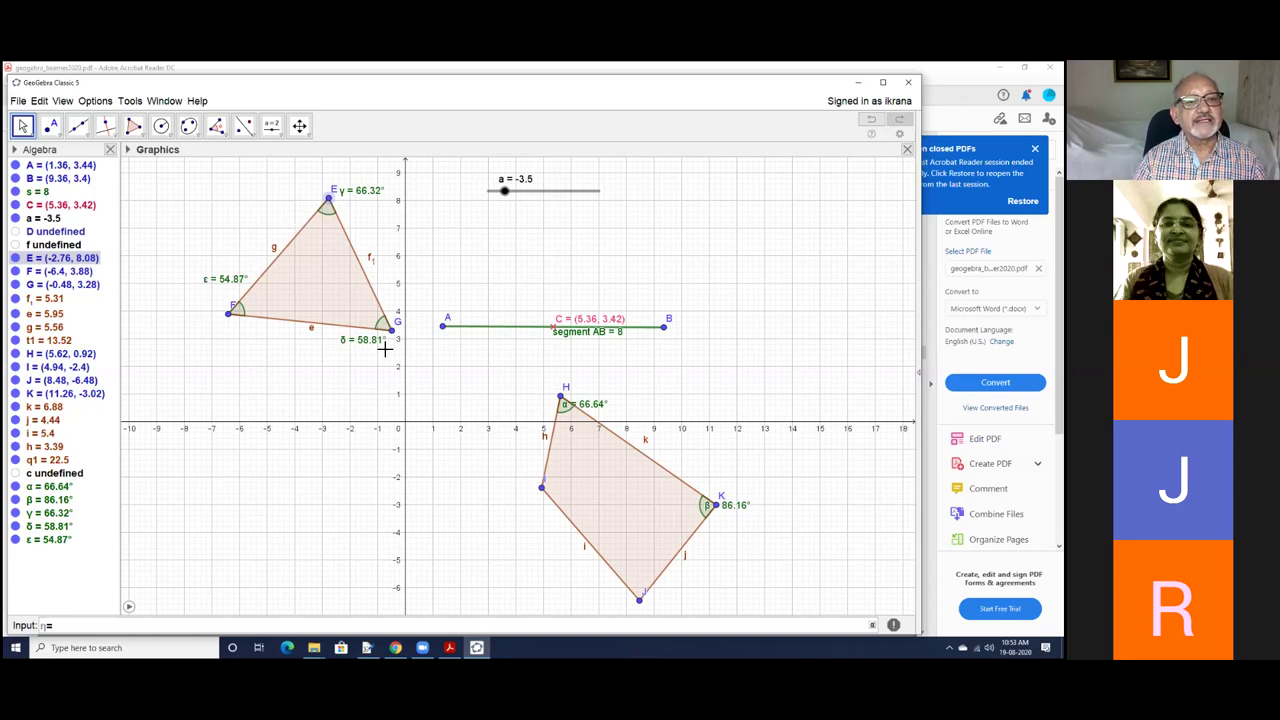
pyautogui.click(206, 282)
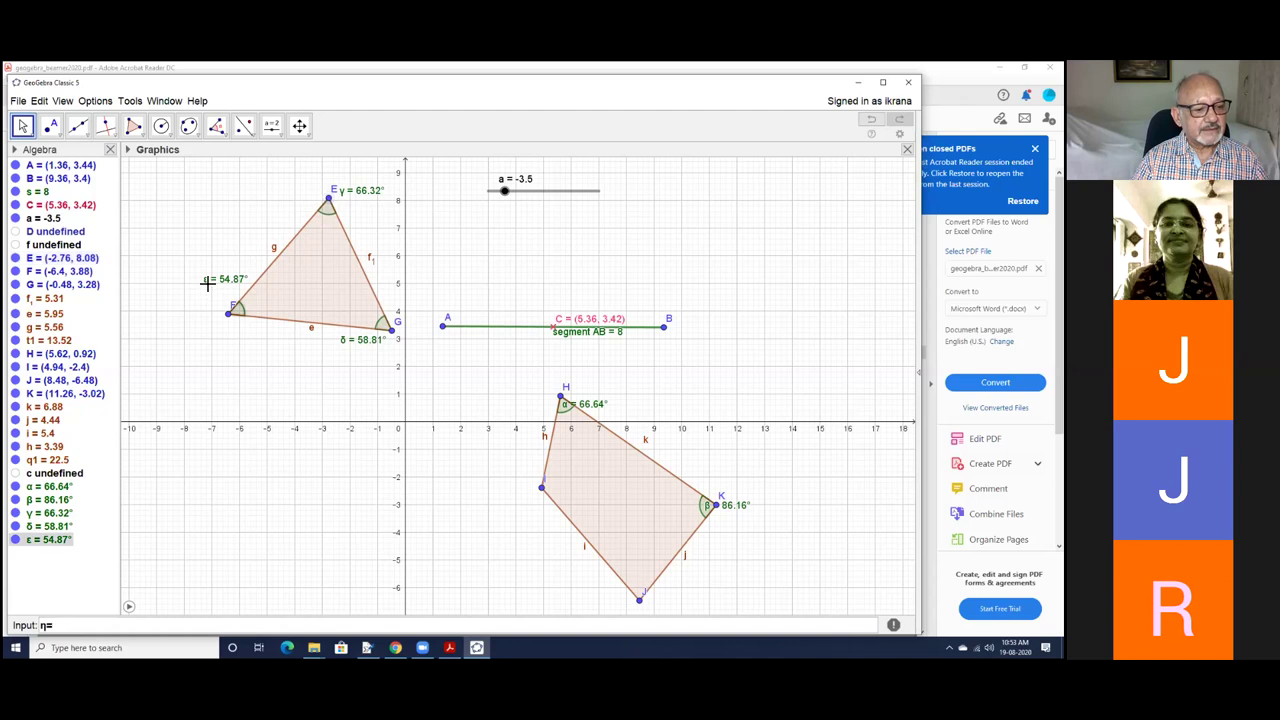
pyautogui.click(73, 624)
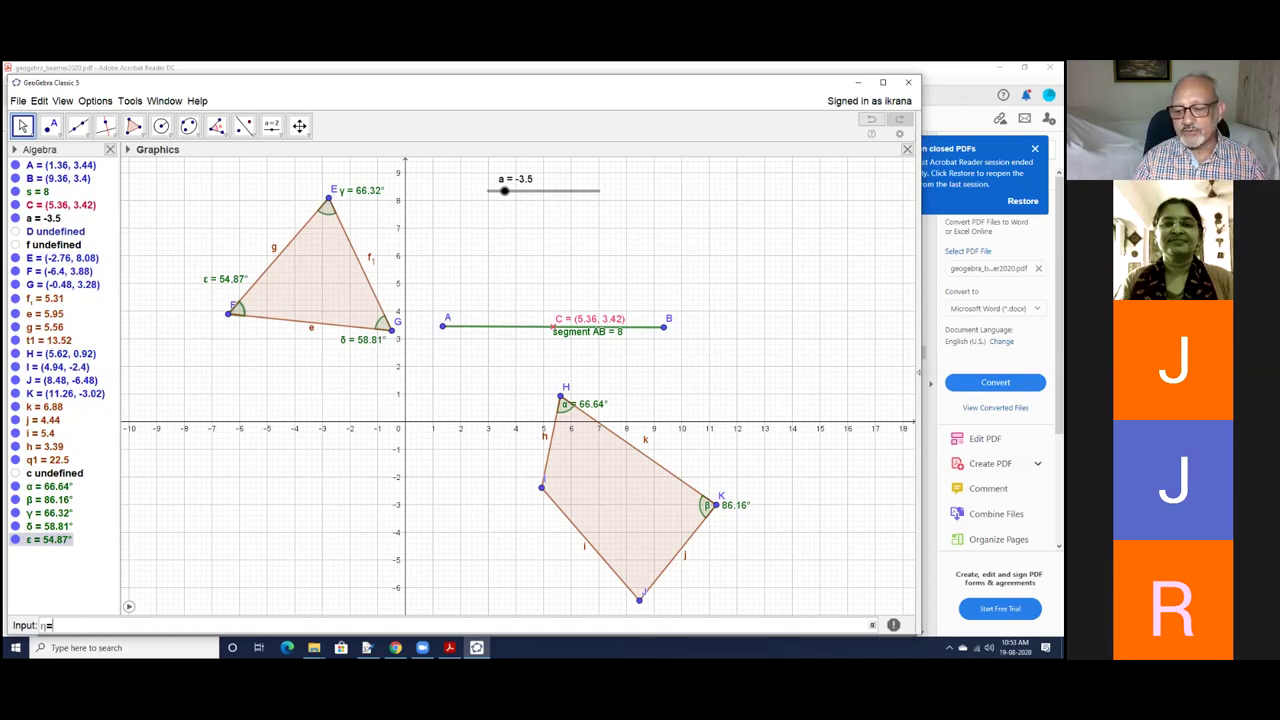
pyautogui.click(872, 624)
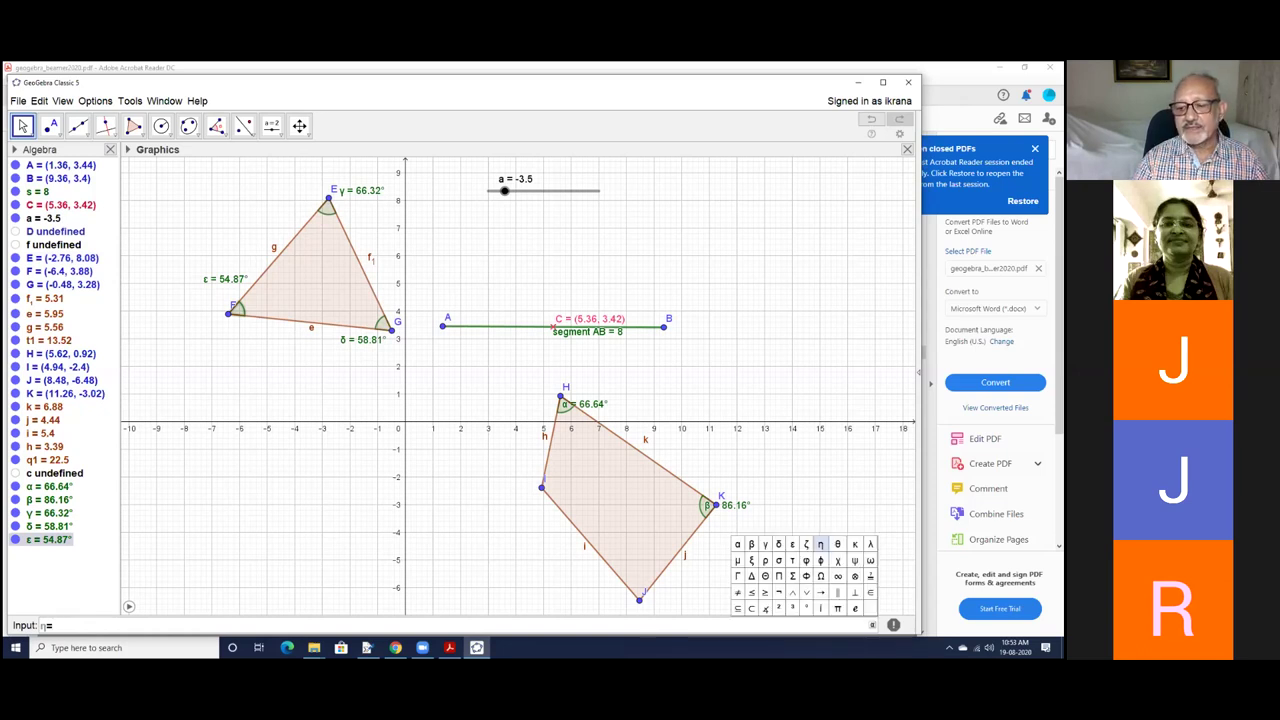
pyautogui.click(793, 546)
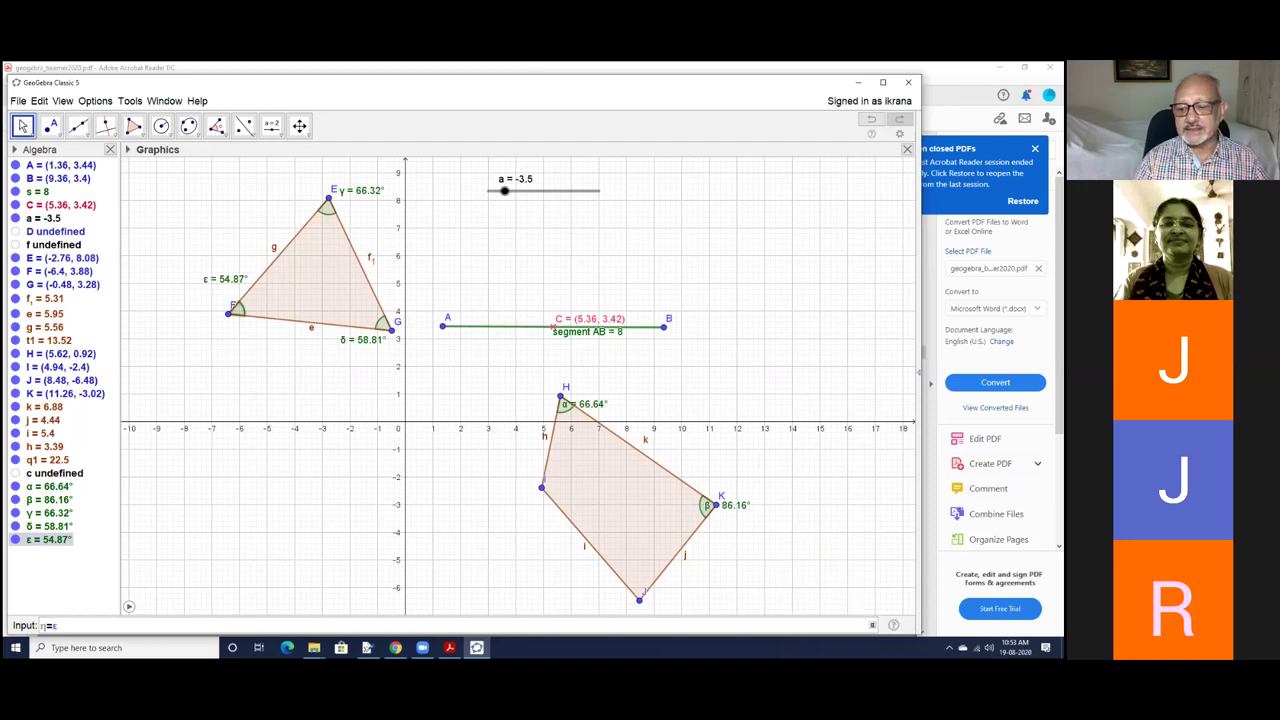
pyautogui.click(872, 625)
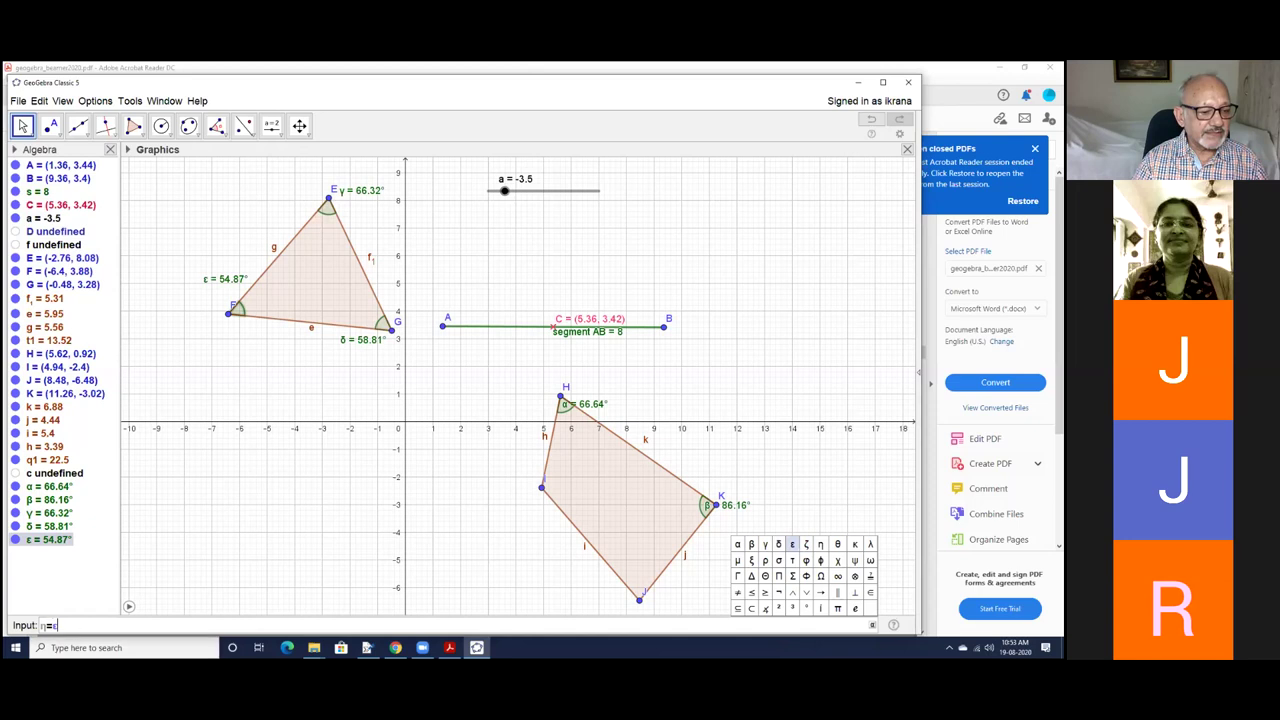
pyautogui.click(88, 630)
pyautogui.write('+')
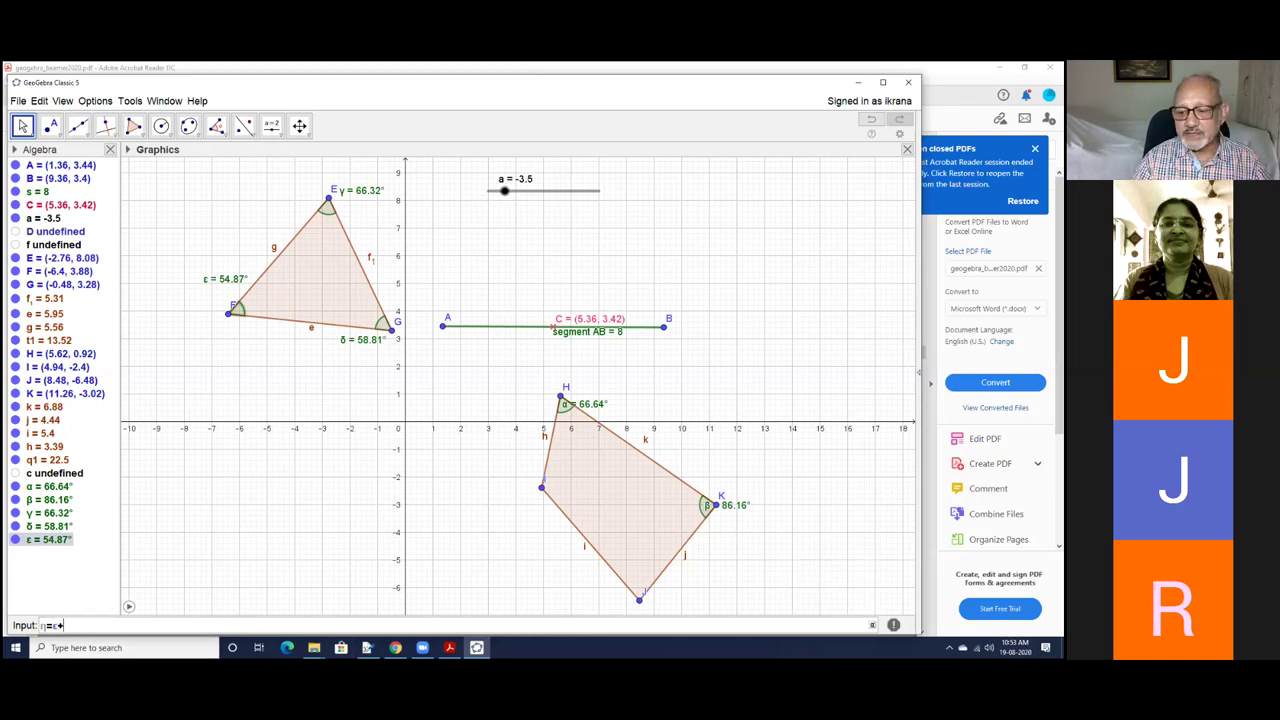
pyautogui.click(872, 625)
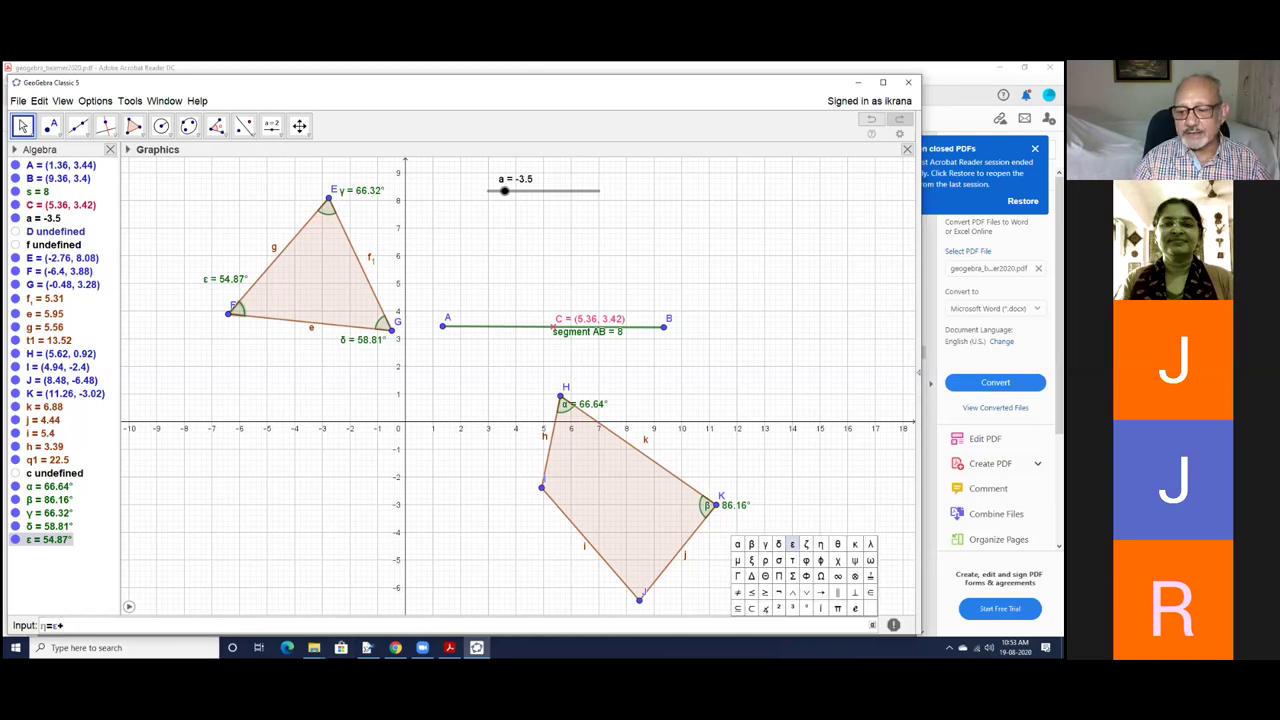
pyautogui.click(779, 545)
pyautogui.write('+')
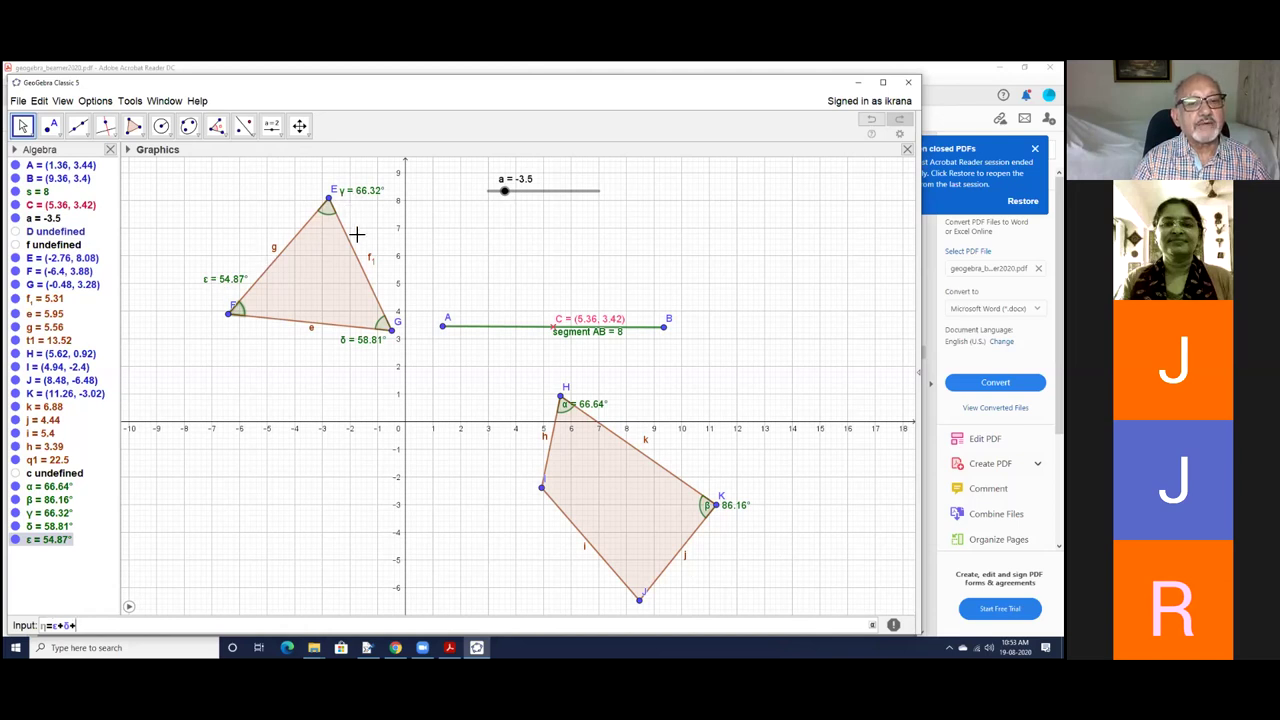
pyautogui.click(872, 625)
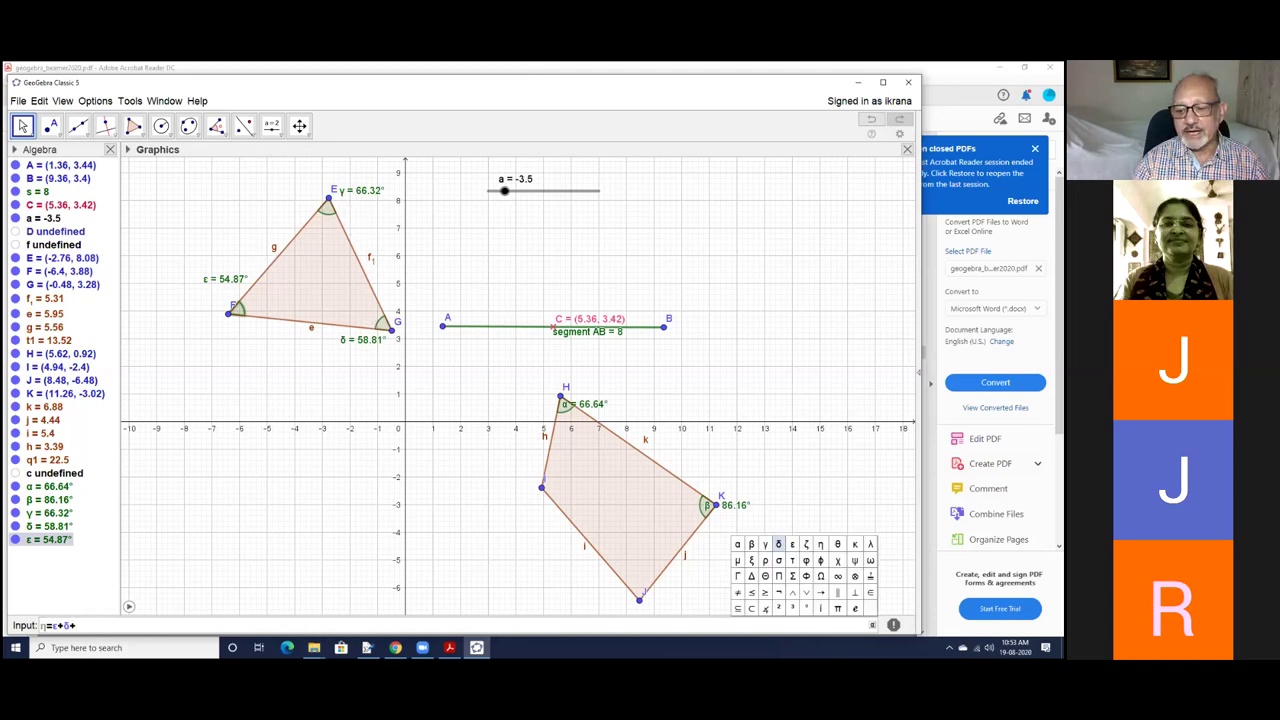
pyautogui.click(765, 545)
pyautogui.press('Return')
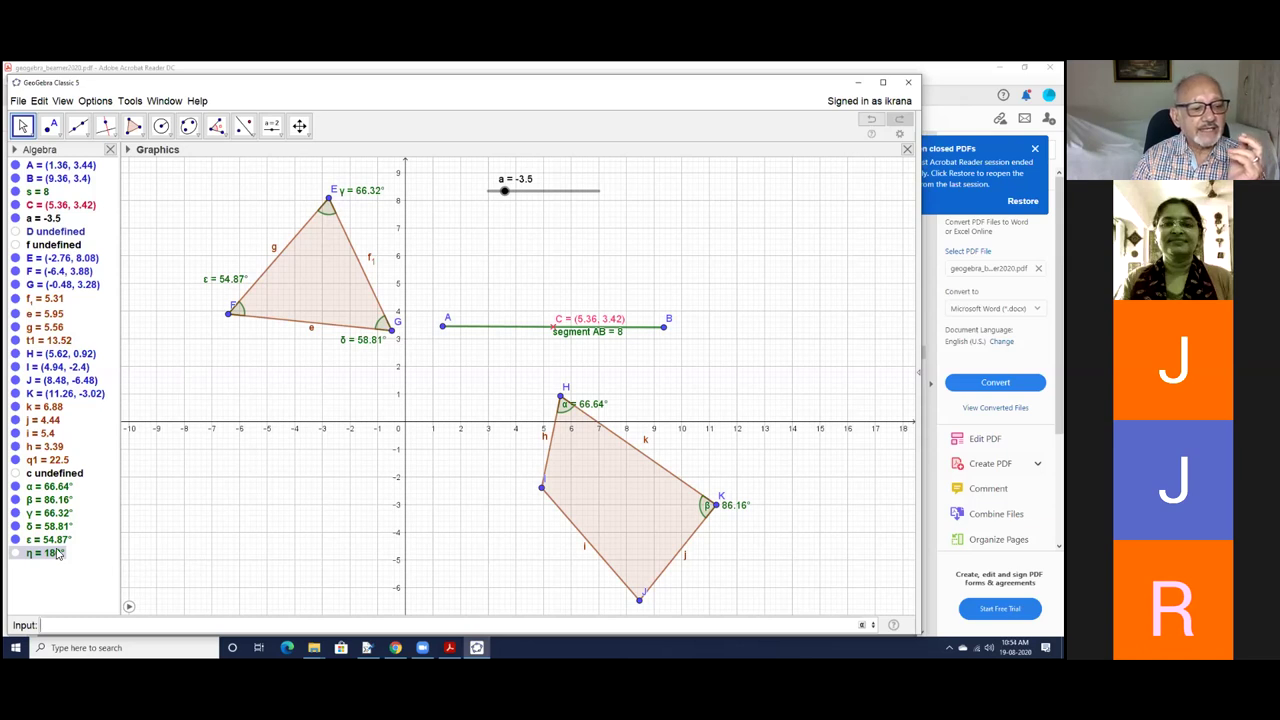
# Move triangle vertex E to about (-4.4, 7.68) to test the angle sum η on a differently shaped triangle
pyautogui.moveTo(59, 557)
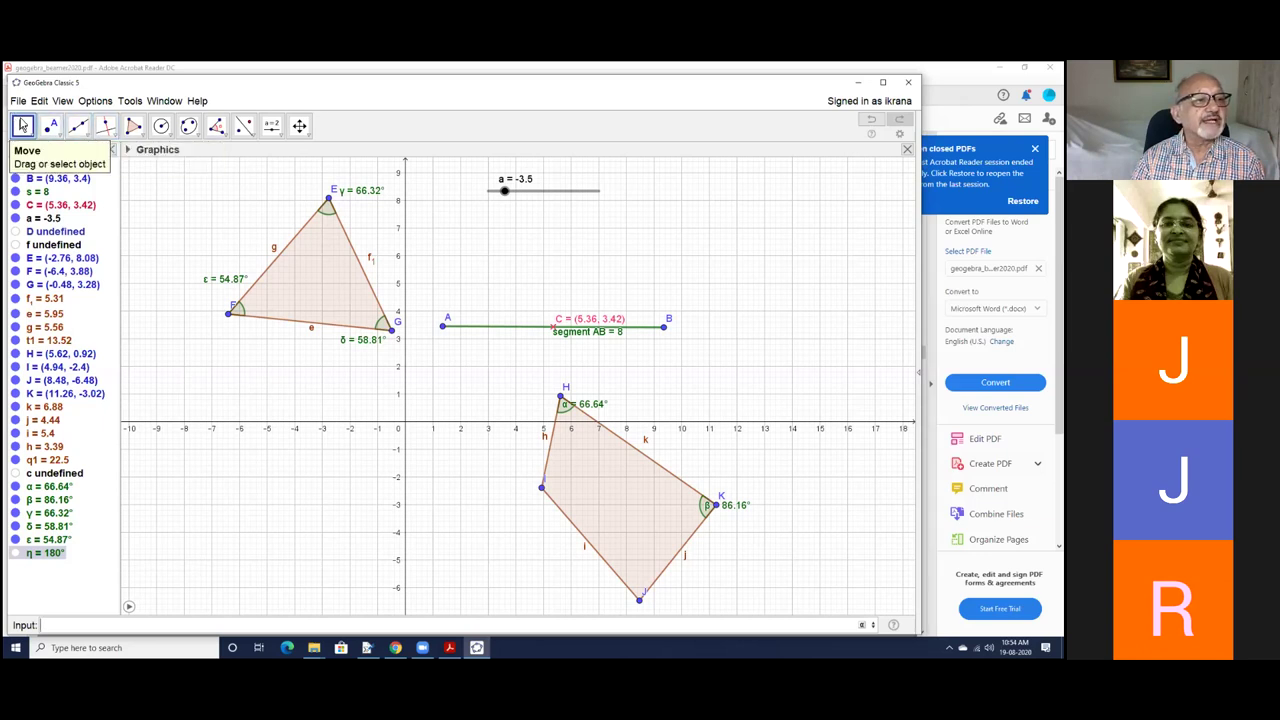
pyautogui.moveTo(333, 199); pyautogui.dragTo(285, 209)
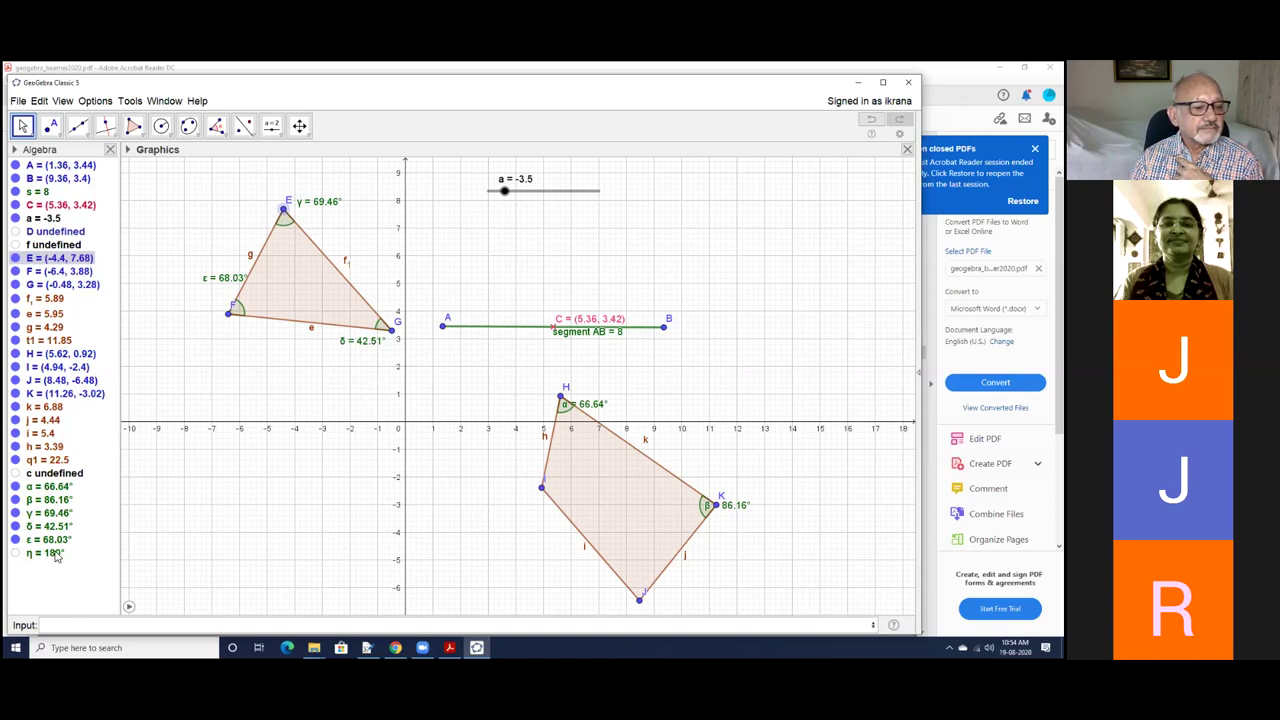
# Start a new text object in the empty area above segment AB and enter "Angle sum =" as its content
pyautogui.moveTo(57, 560)
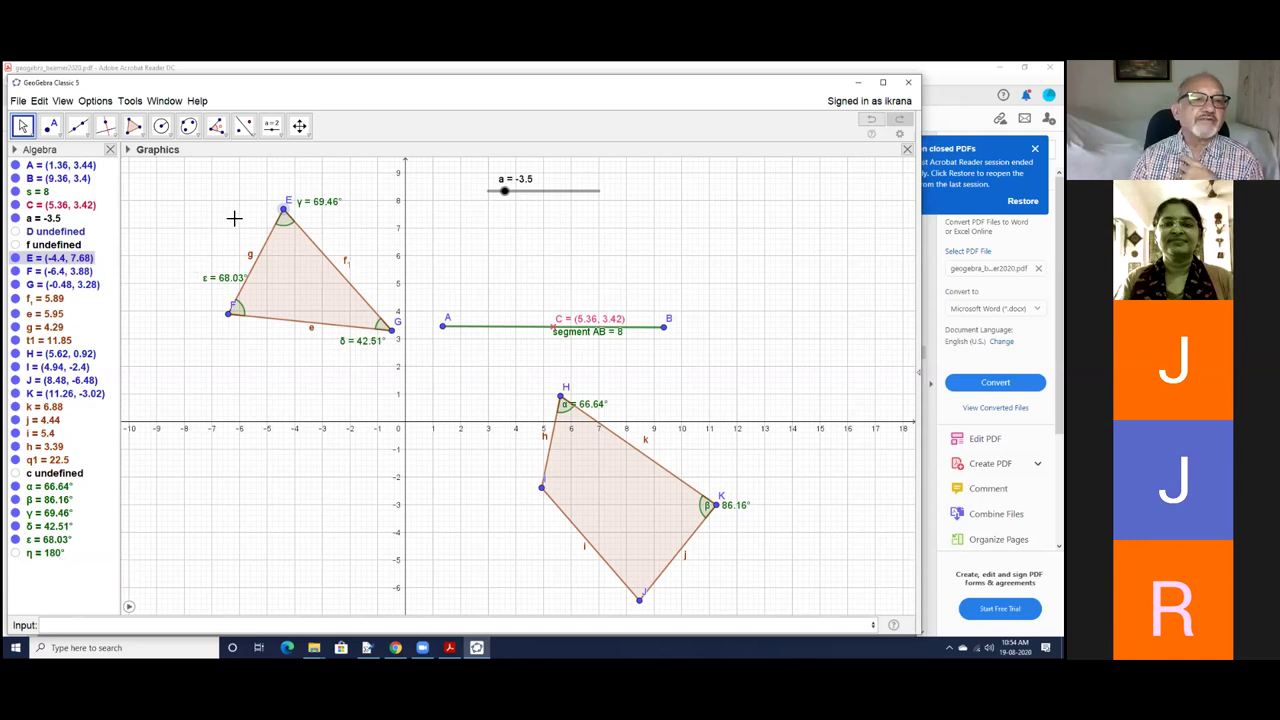
pyautogui.click(281, 137)
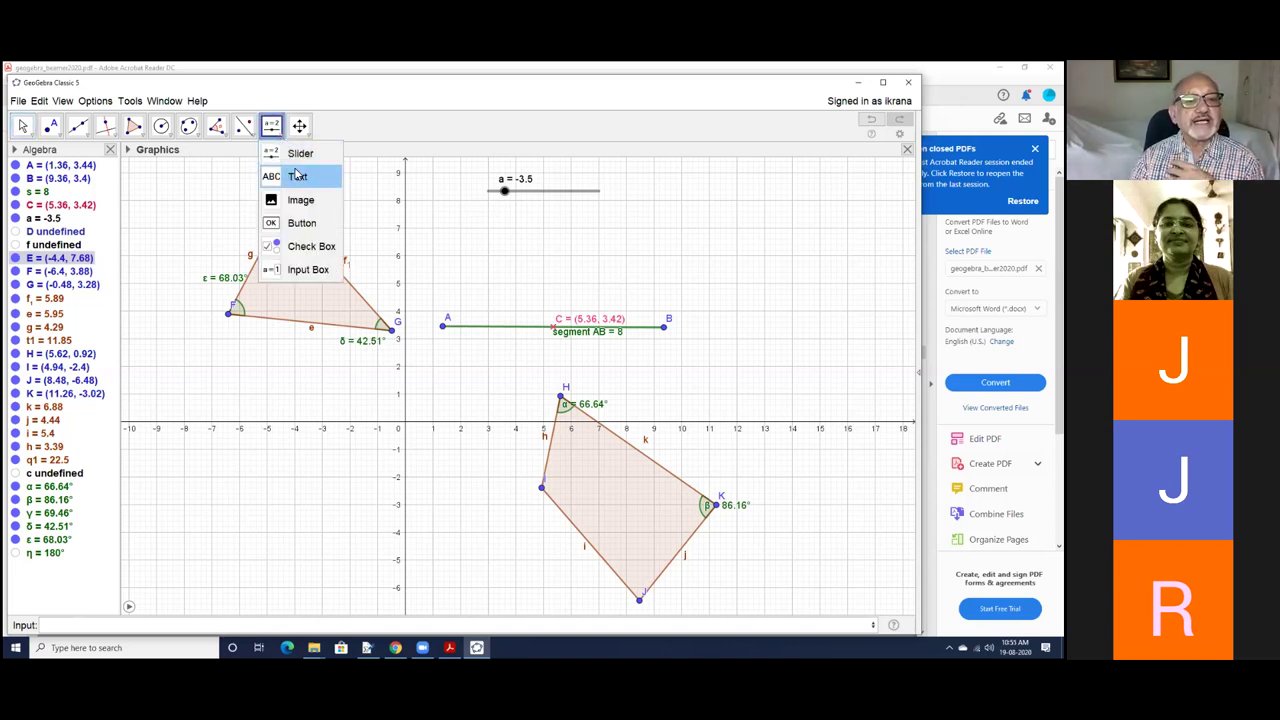
pyautogui.click(298, 177)
pyautogui.click(716, 195)
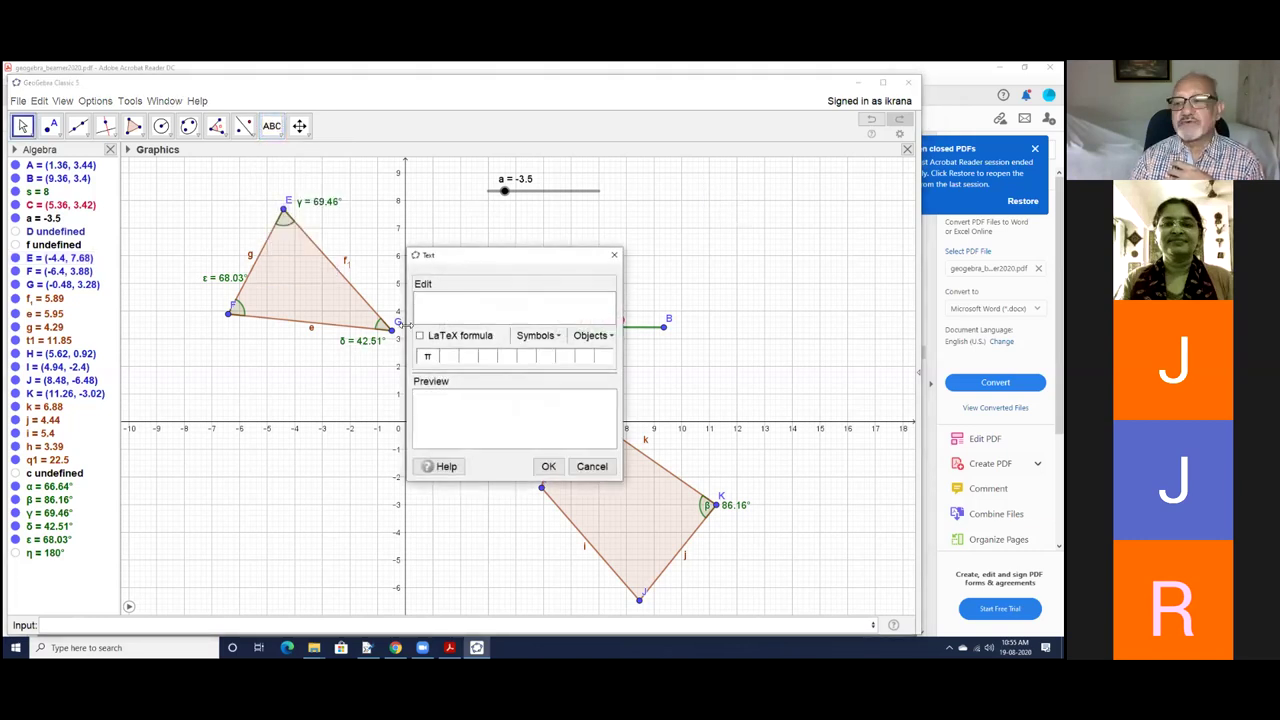
pyautogui.click(560, 340)
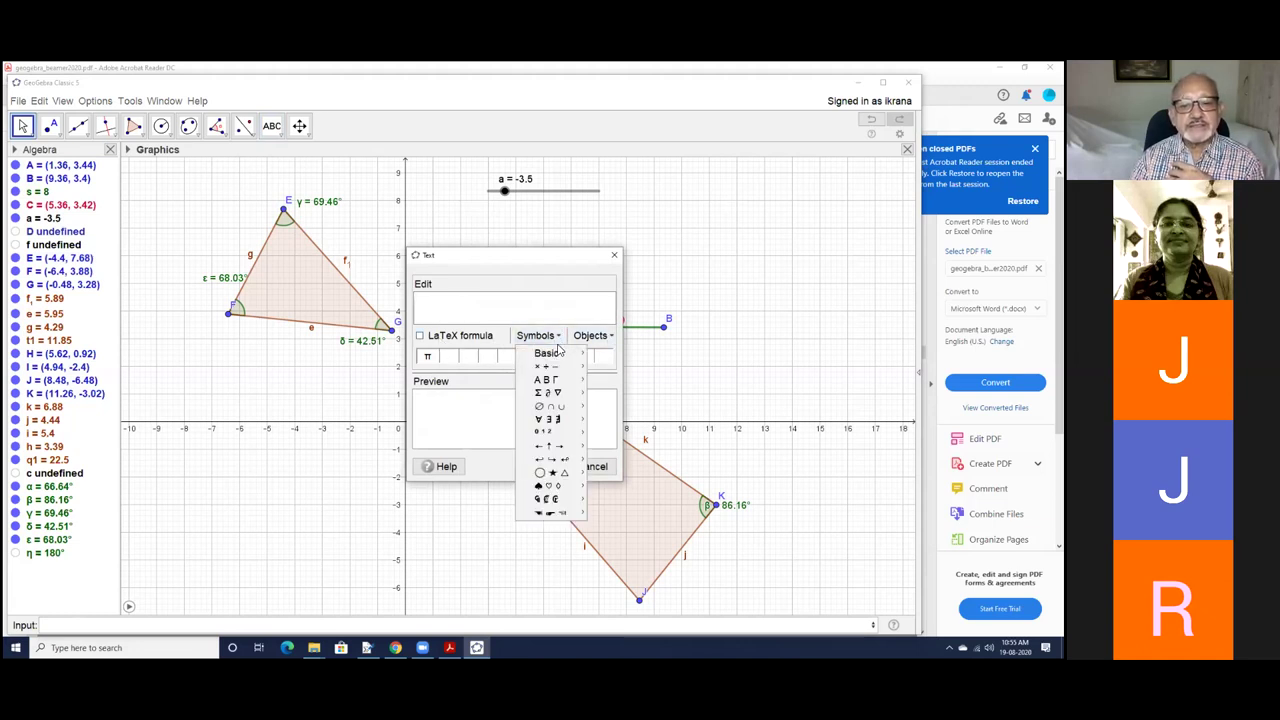
pyautogui.moveTo(547, 397)
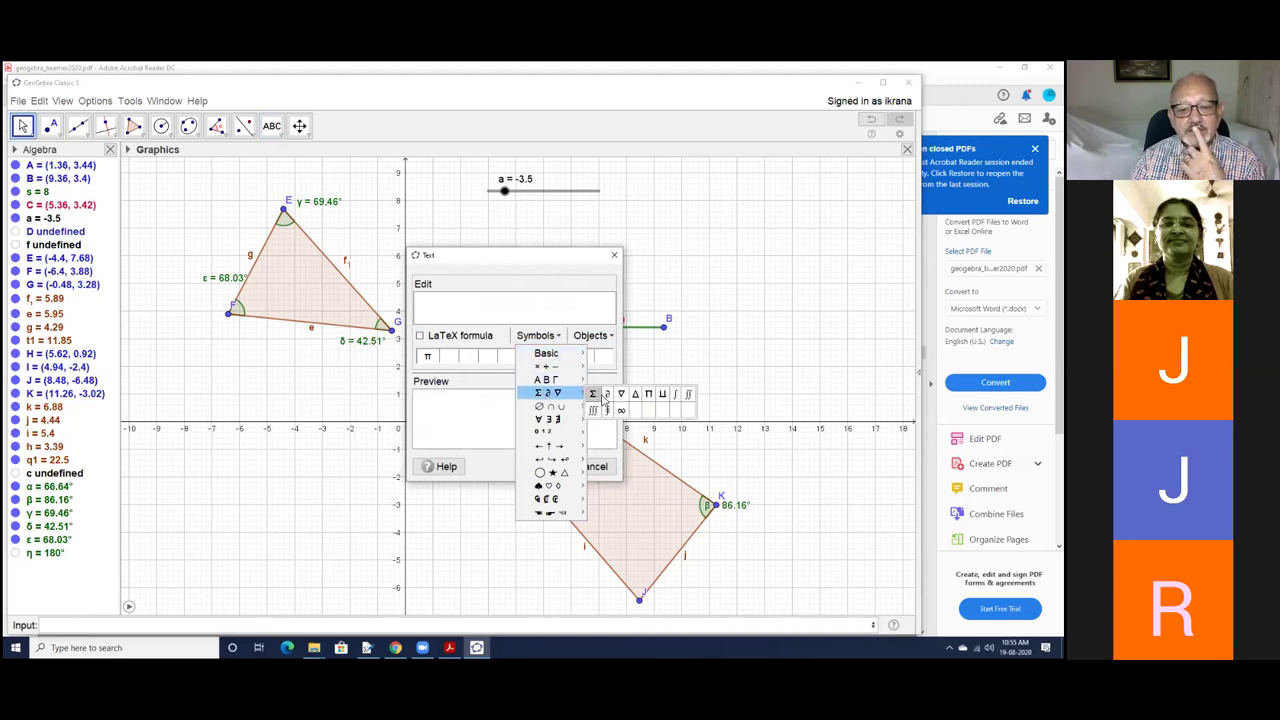
pyautogui.moveTo(578, 365)
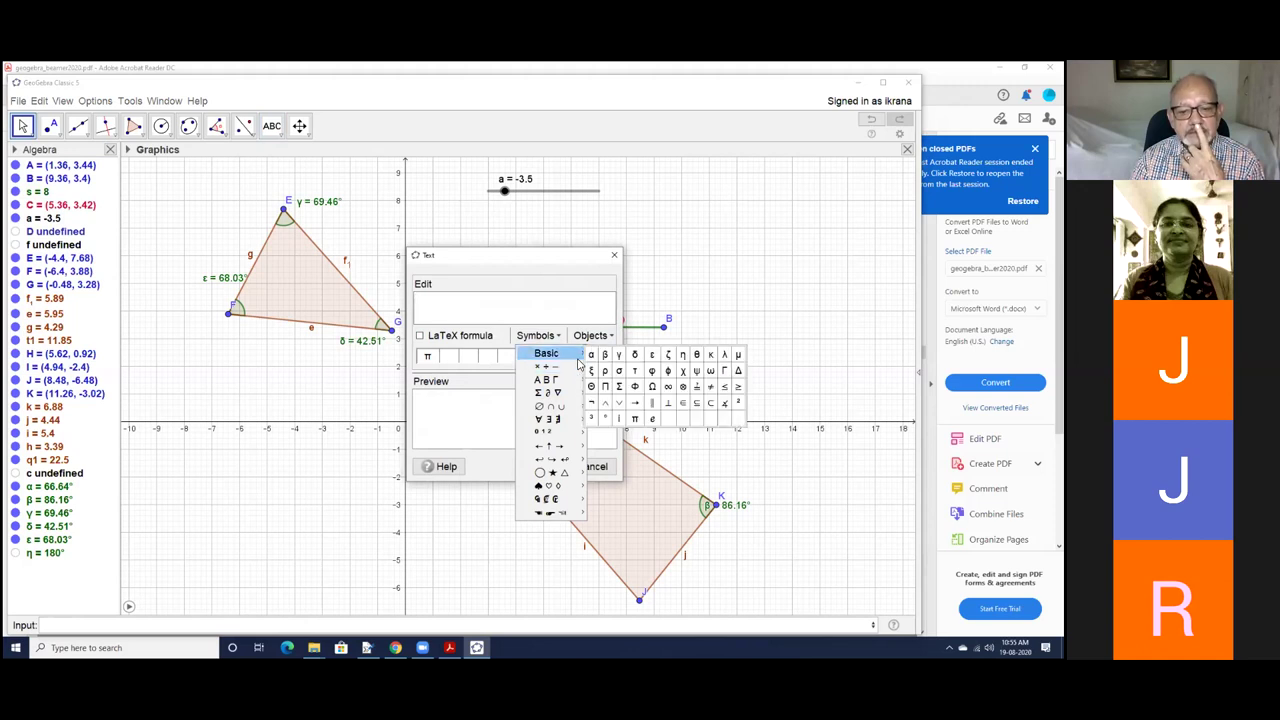
pyautogui.click(456, 300)
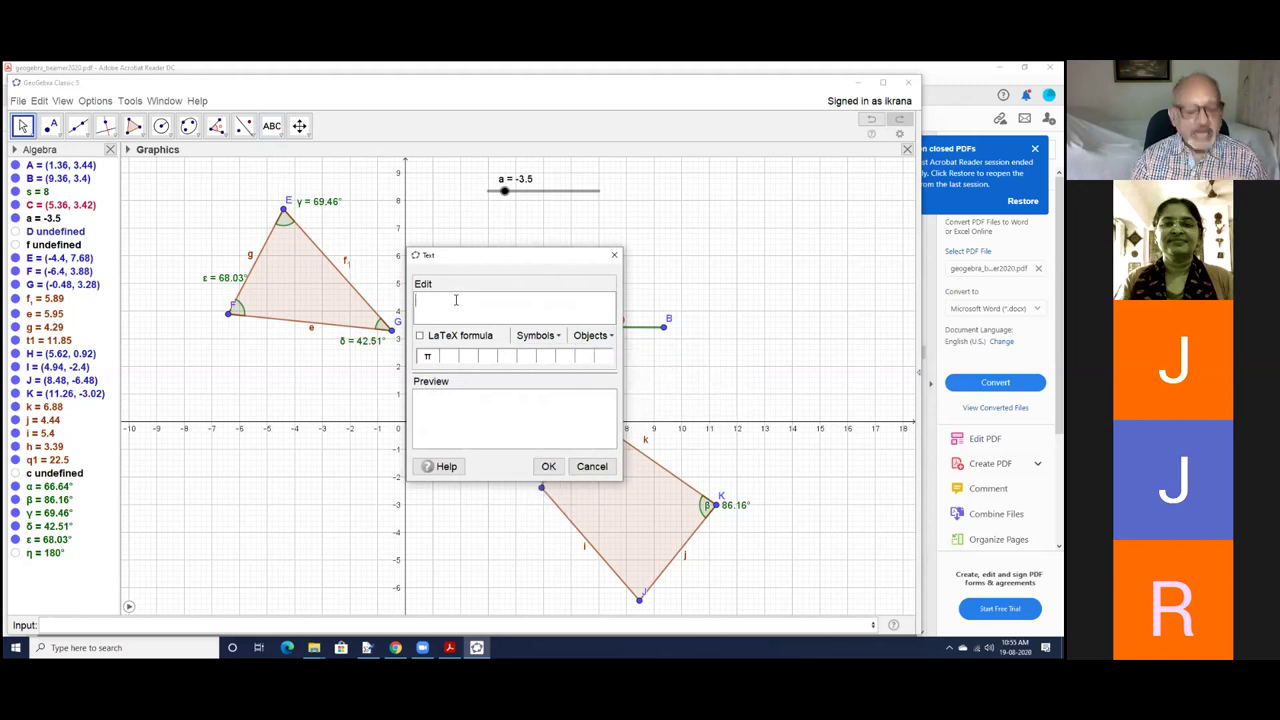
pyautogui.write('Ang')
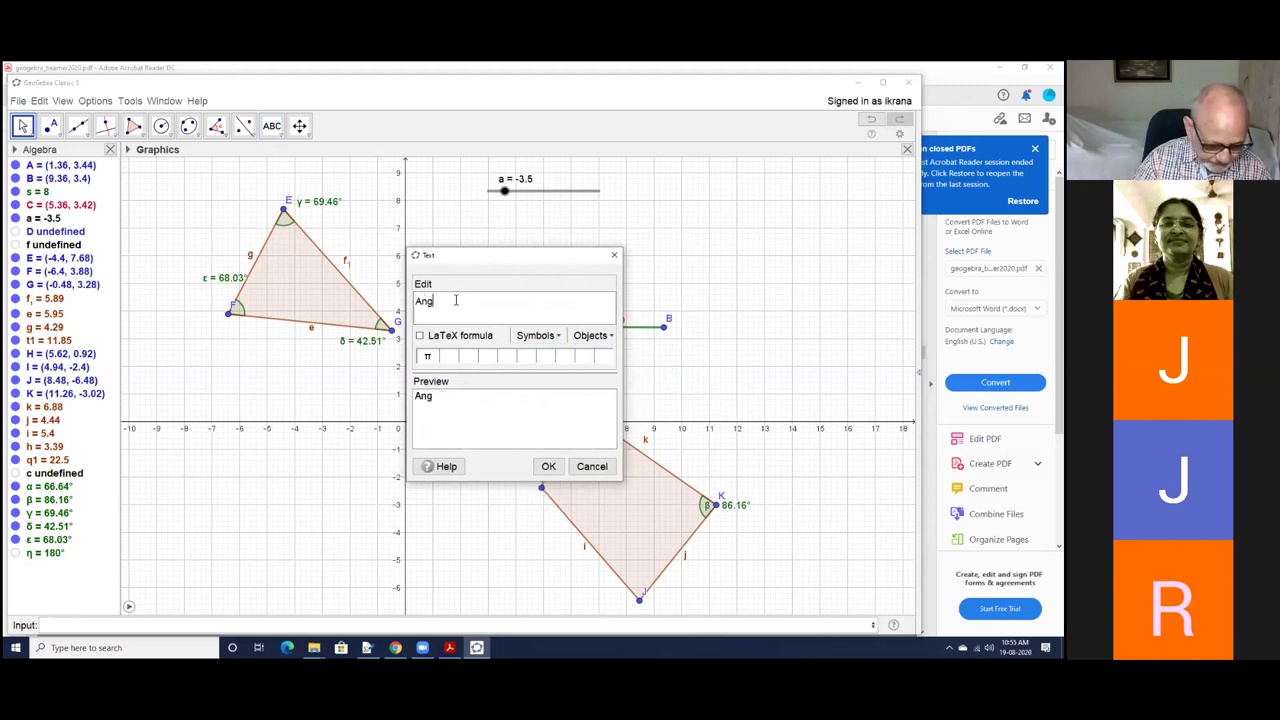
pyautogui.write('le sum =')
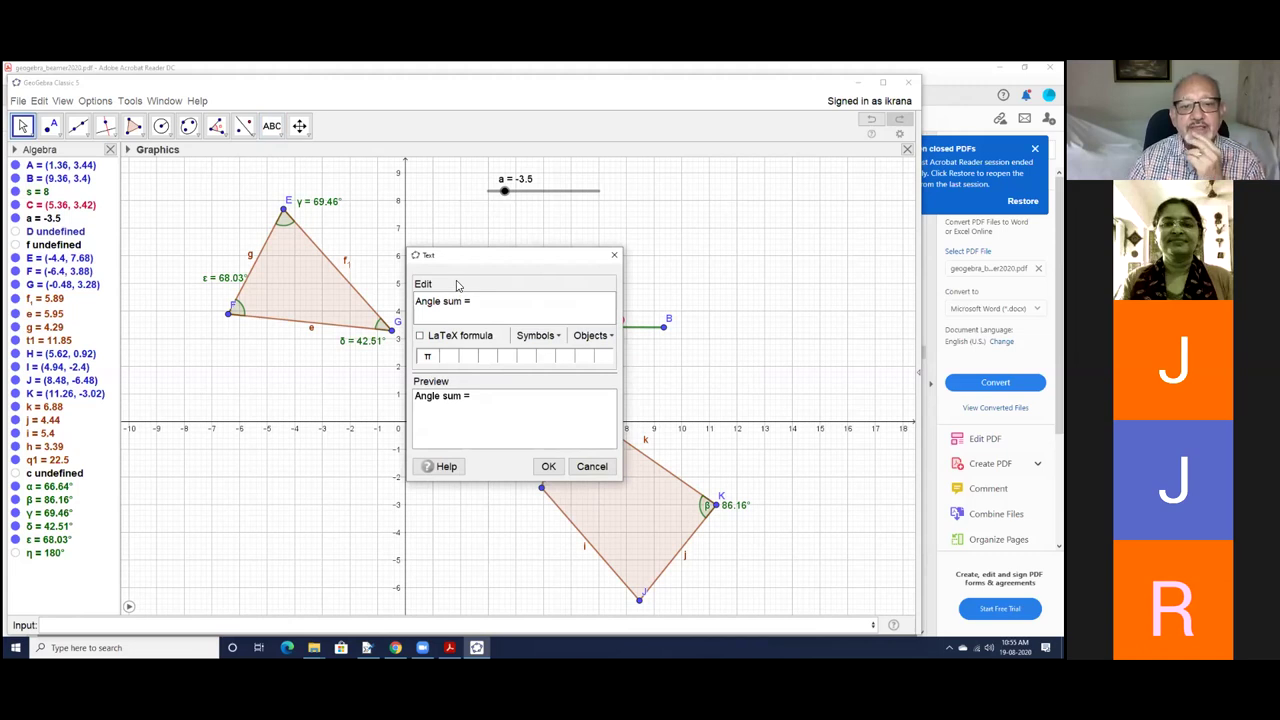
# Insert the object η as a dynamic value after "Angle sum =", finish the text, and place it below slider a
pyautogui.click(613, 341)
pyautogui.moveTo(637, 366); pyautogui.dragTo(642, 454)
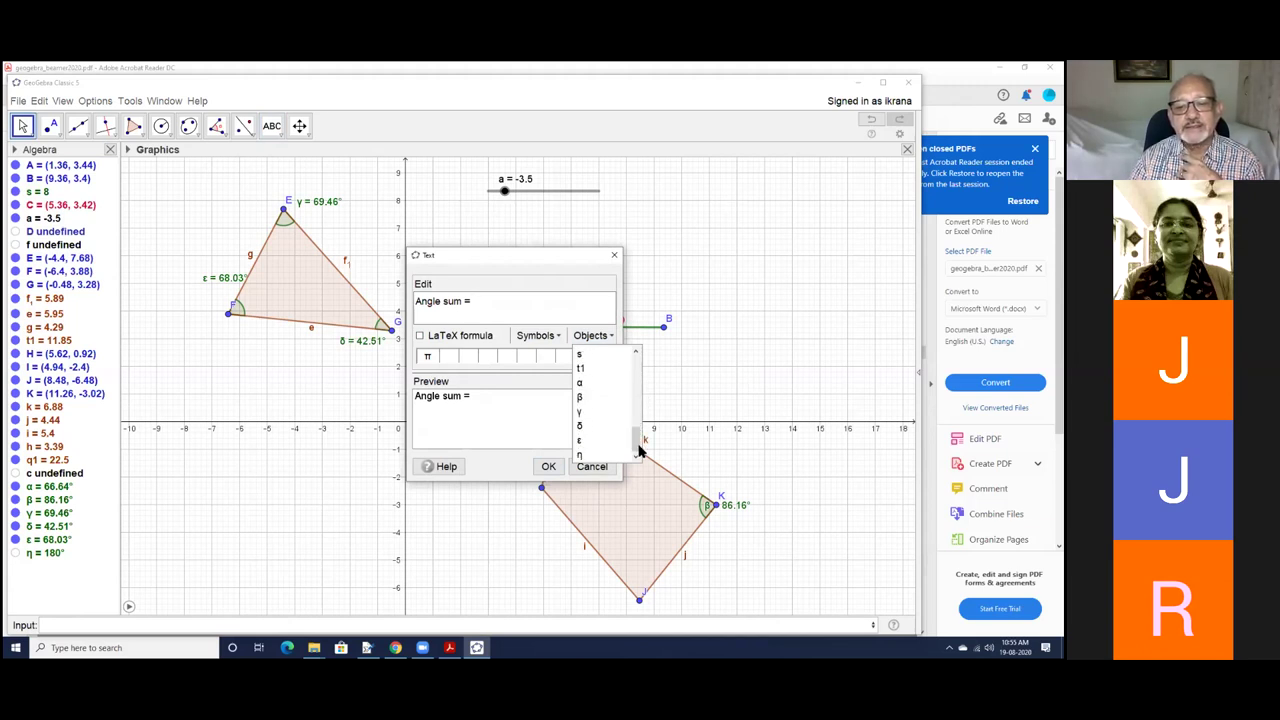
pyautogui.click(582, 455)
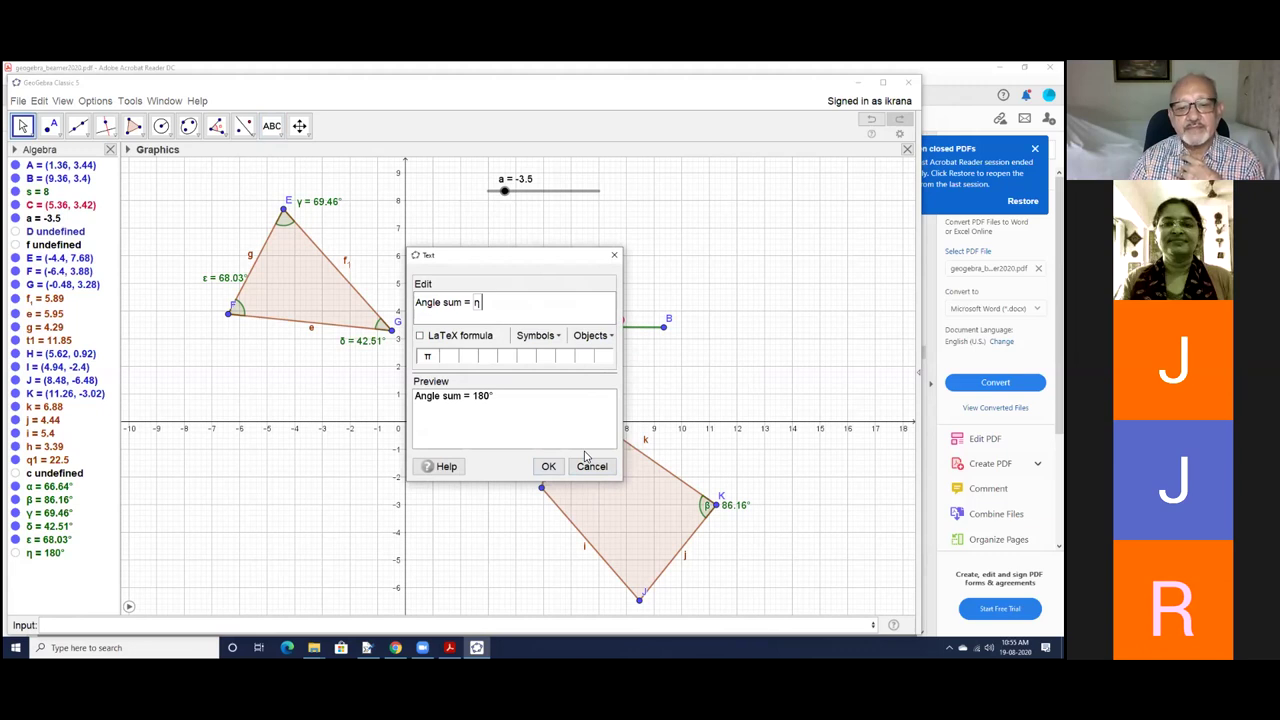
pyautogui.press('Return')
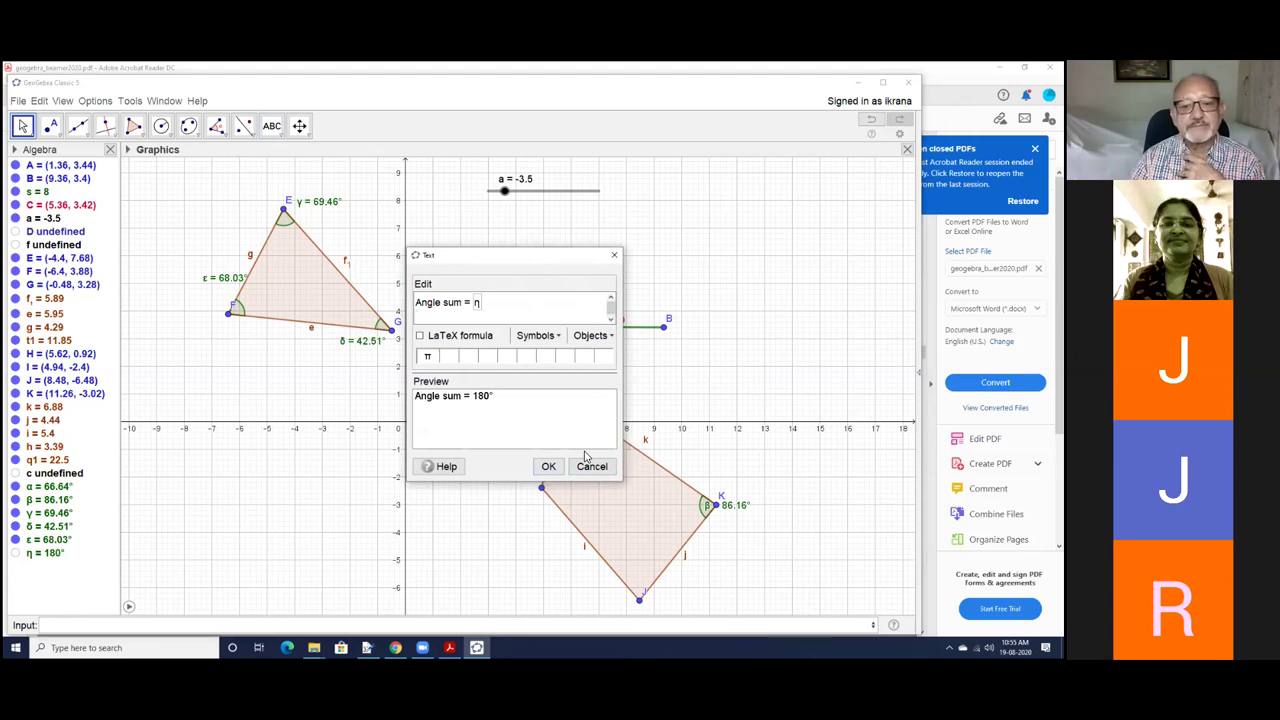
pyautogui.click(548, 466)
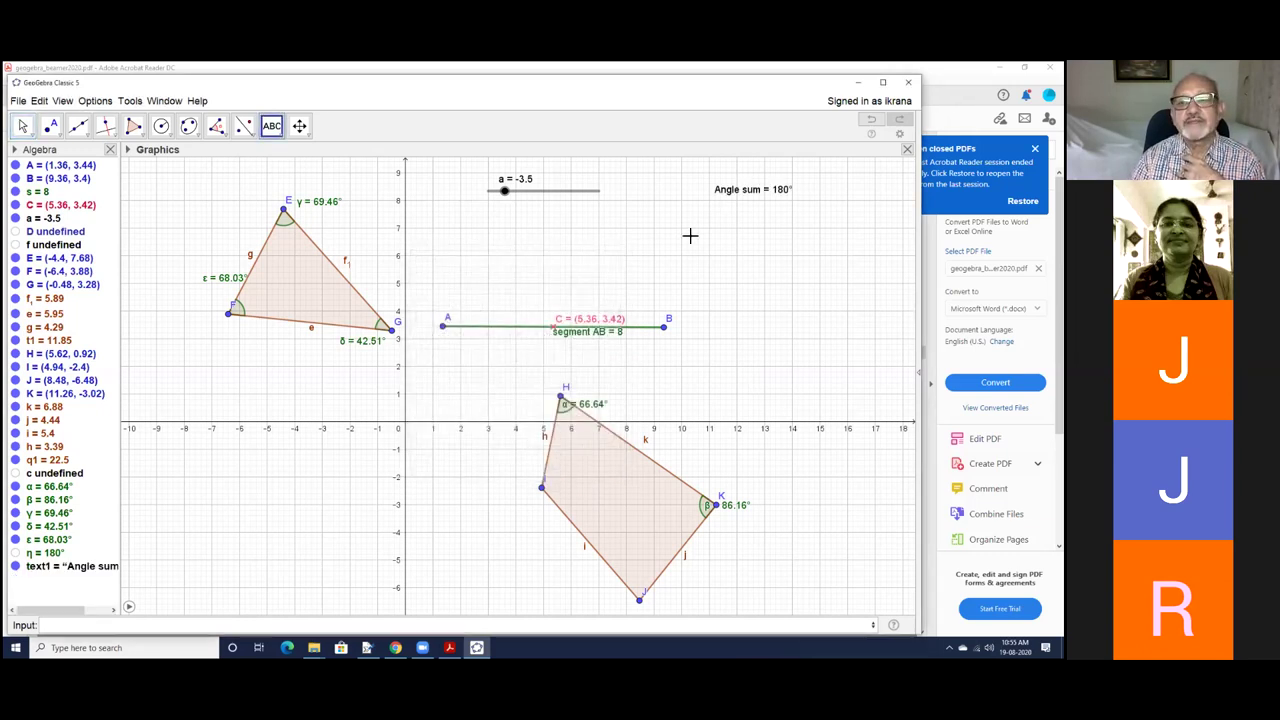
pyautogui.moveTo(722, 197); pyautogui.dragTo(495, 252)
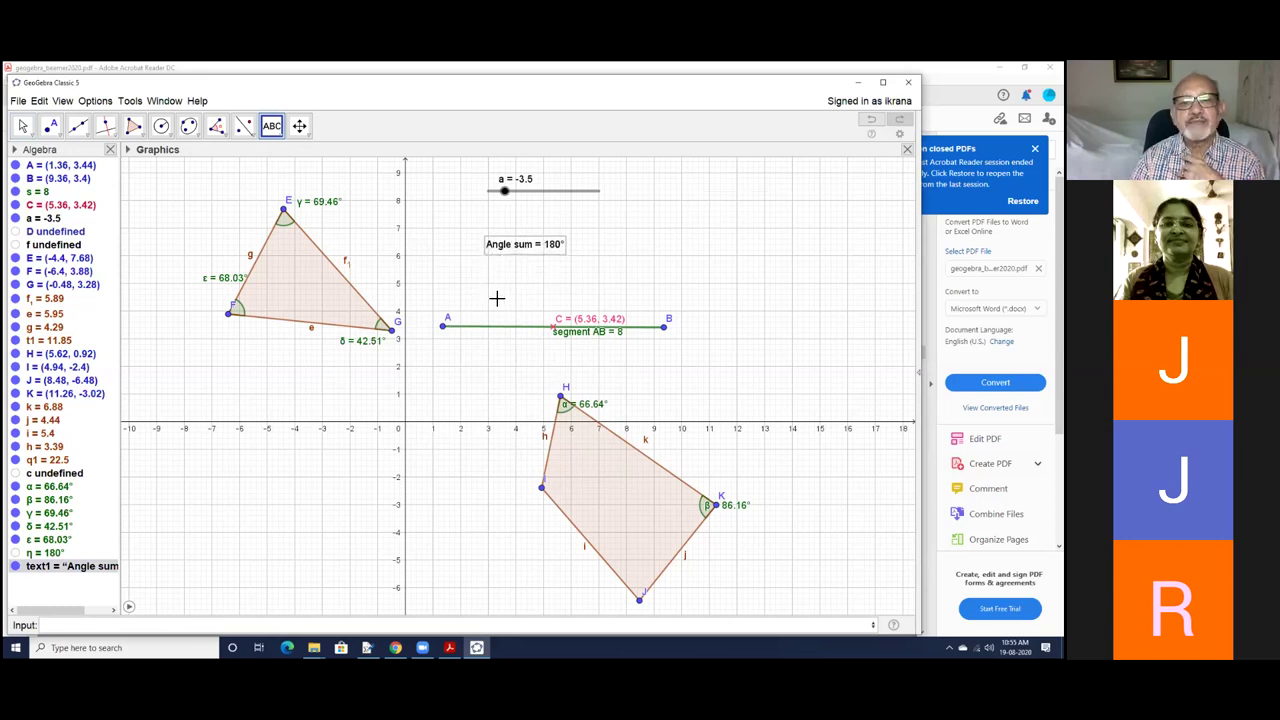
# Format the angle sum text as Medium size and bold
pyautogui.rightClick(555, 249)
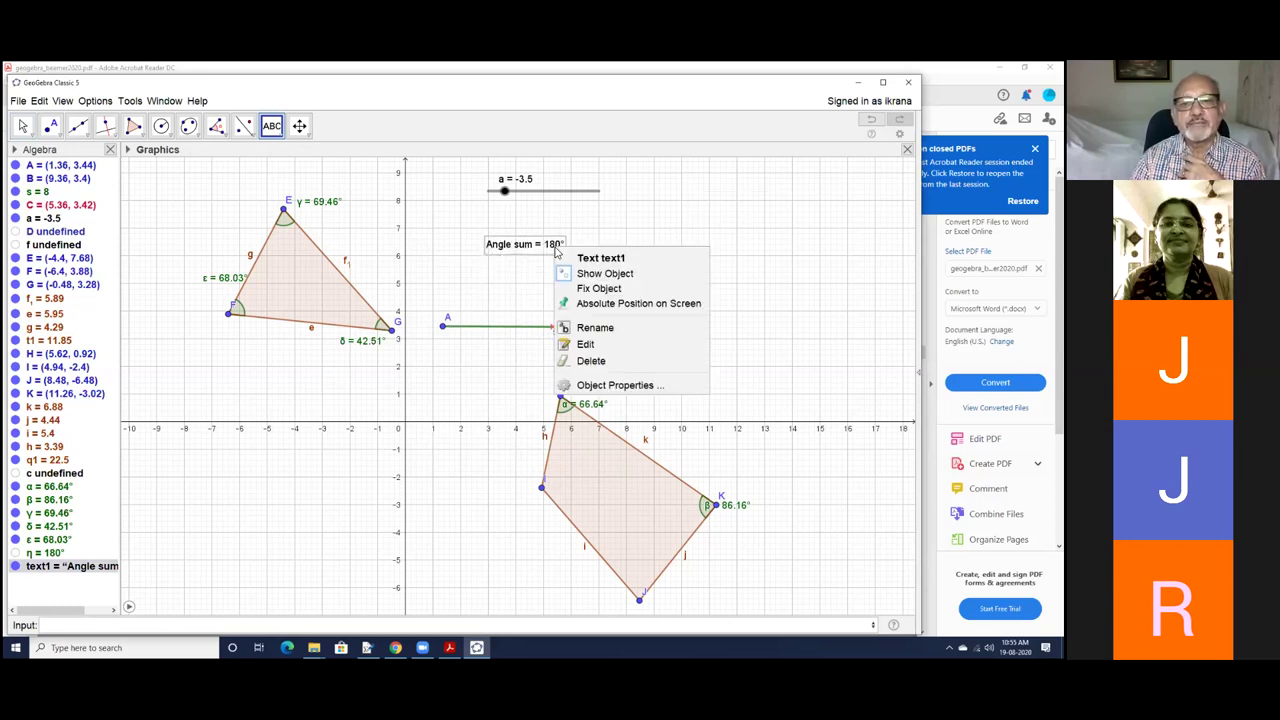
pyautogui.click(620, 387)
pyautogui.click(779, 203)
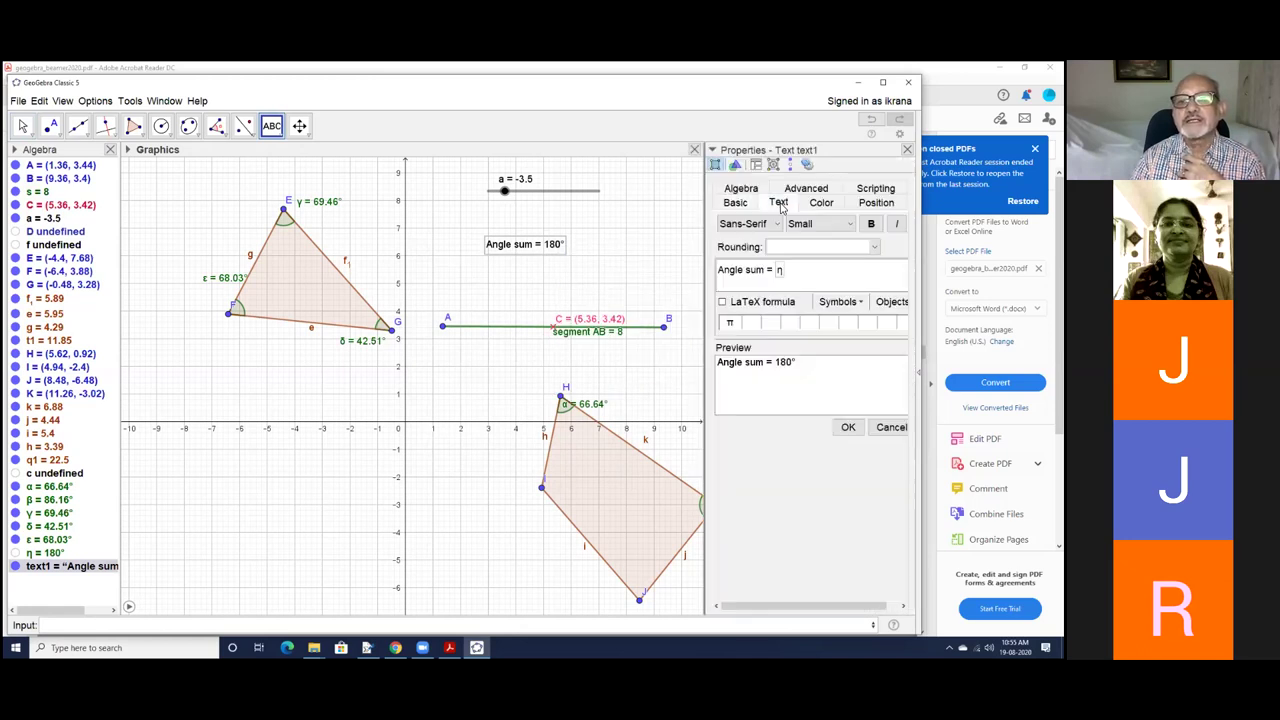
pyautogui.click(852, 228)
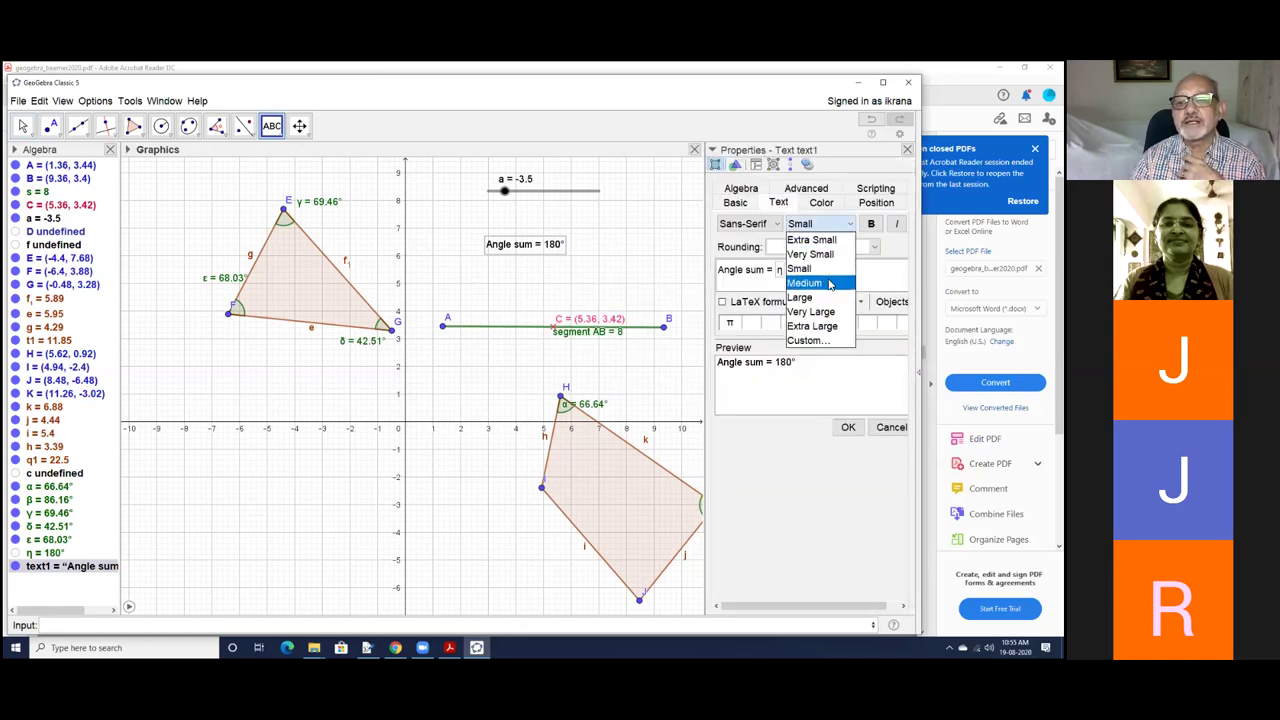
pyautogui.click(830, 283)
pyautogui.click(871, 224)
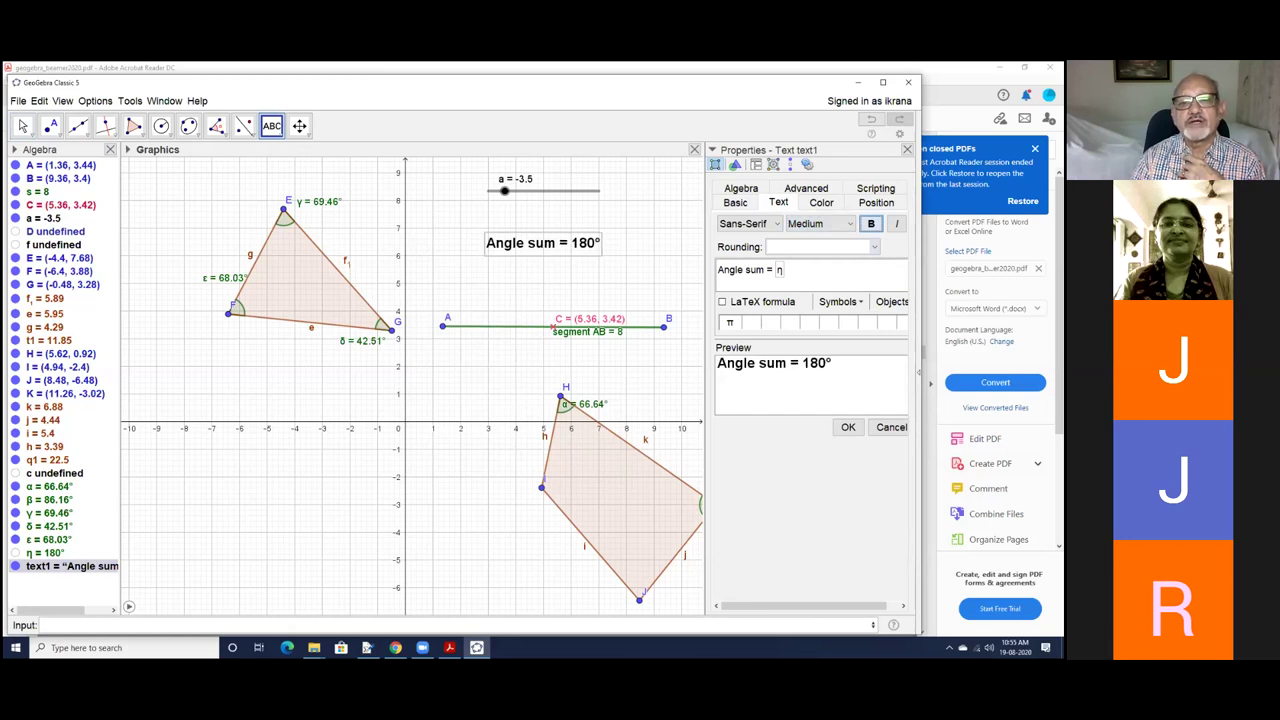
# Set the angle sum text's foreground color to indigo (75, 0, 130) and close its properties
pyautogui.click(822, 203)
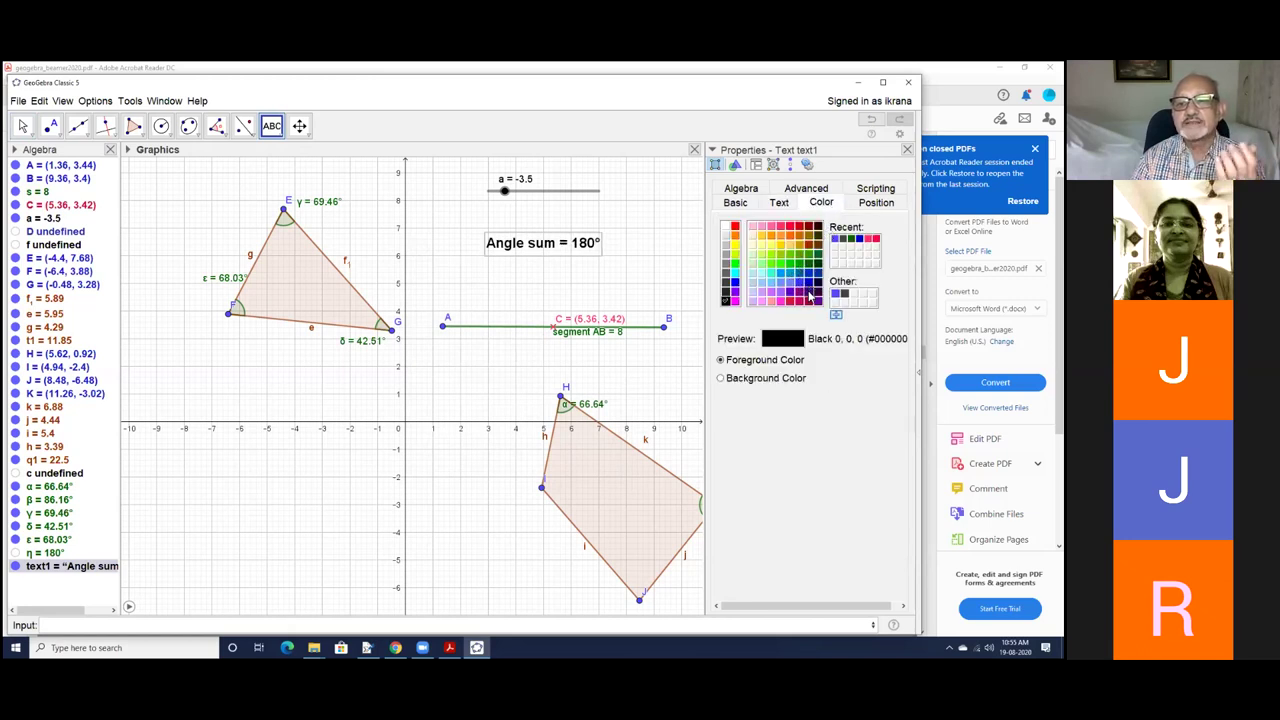
pyautogui.click(810, 295)
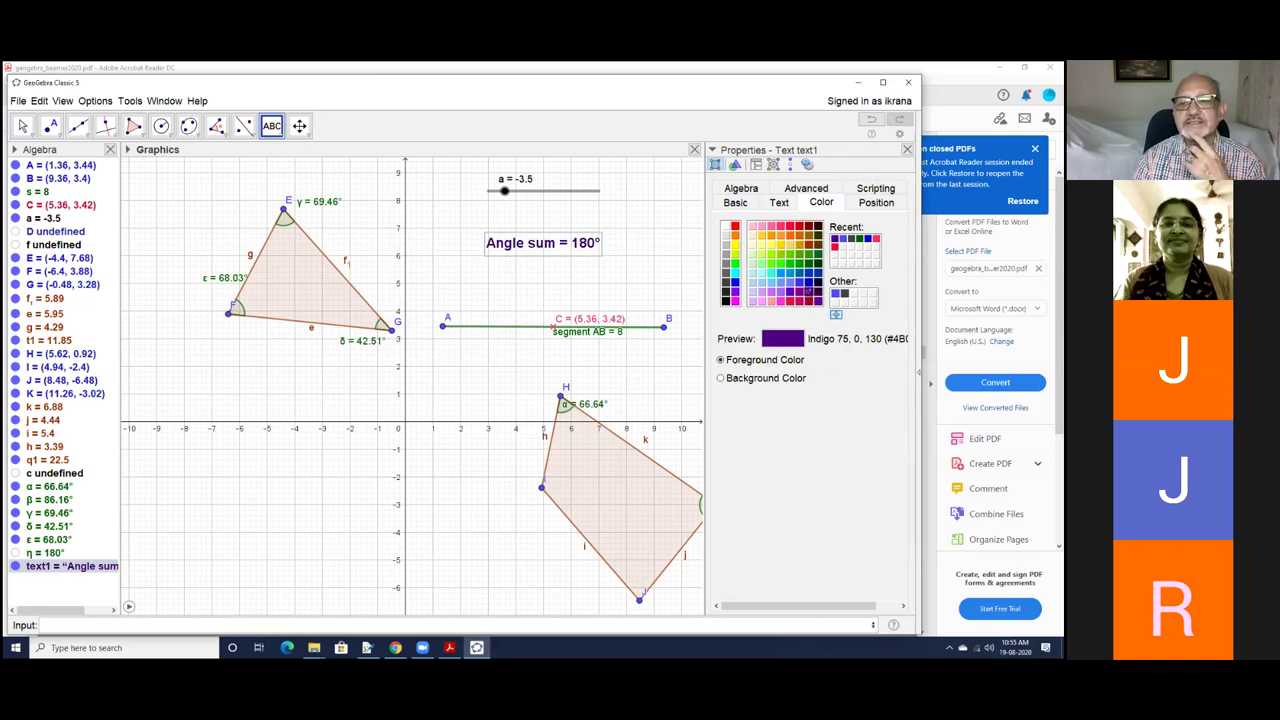
pyautogui.press('Escape')
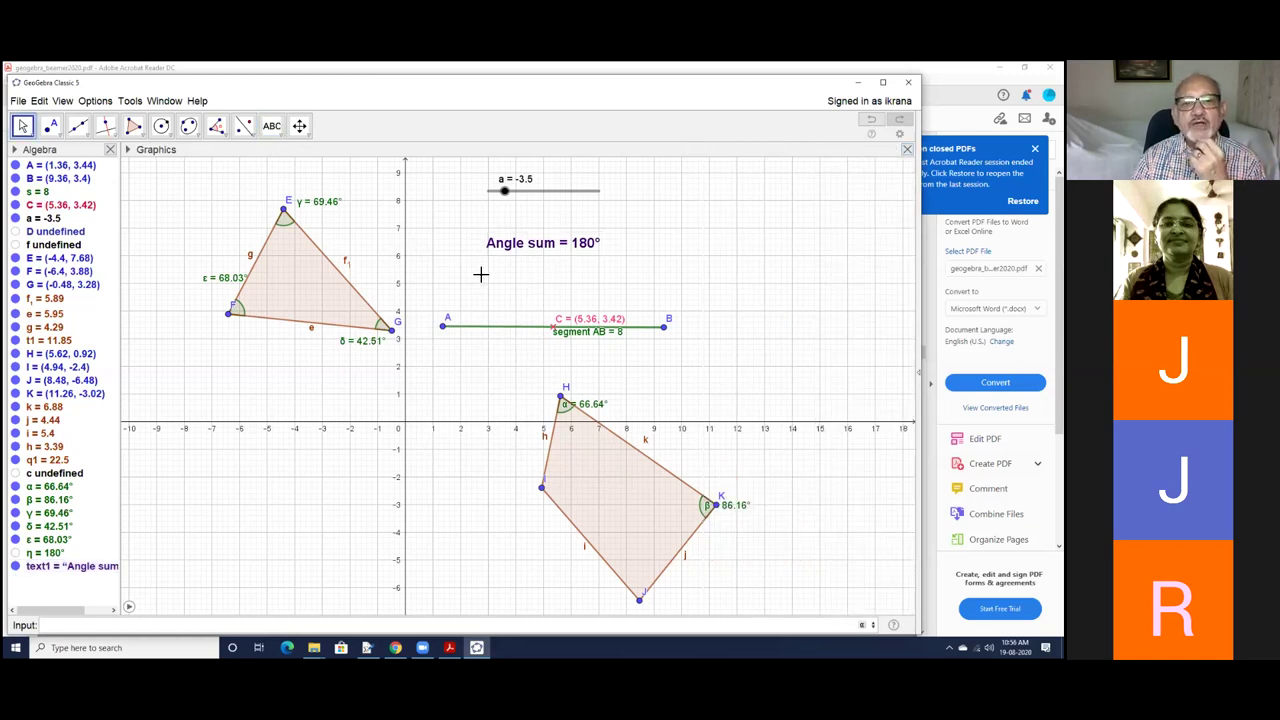
# Edit the angle sum text's content, inserting an additional equals sign and "ε+" before the final "= η"
pyautogui.rightClick(537, 253)
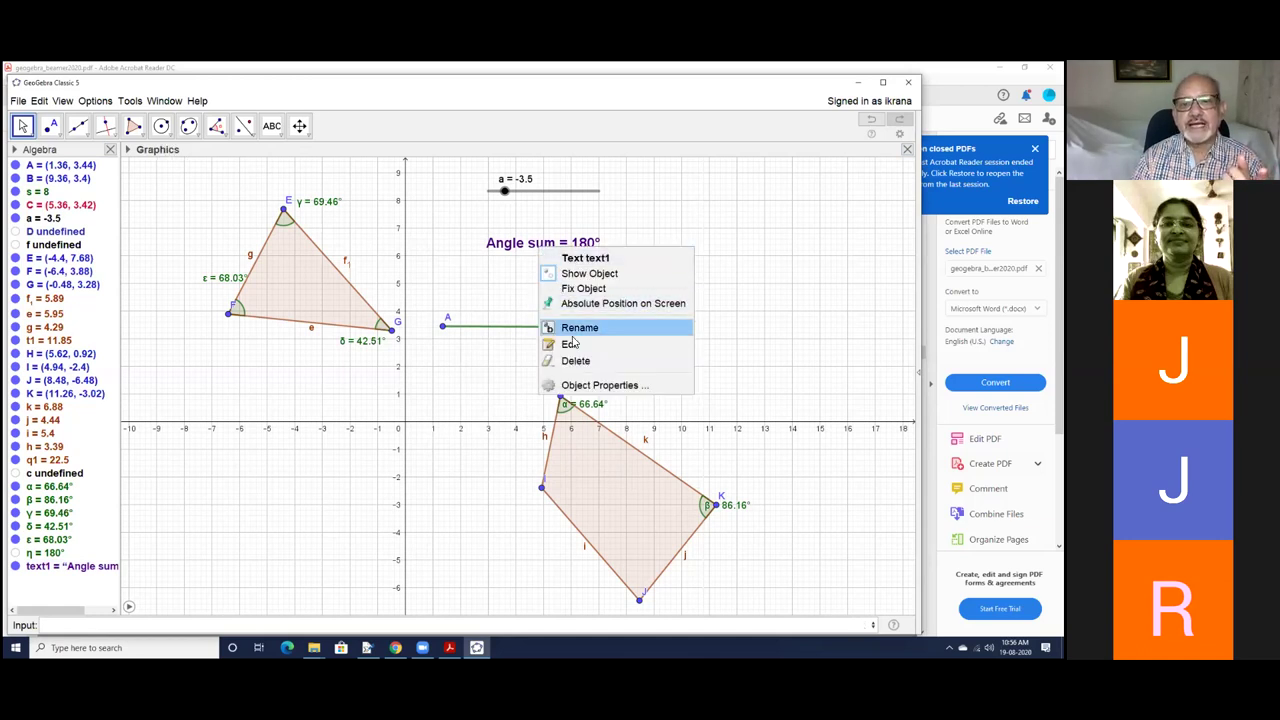
pyautogui.click(590, 388)
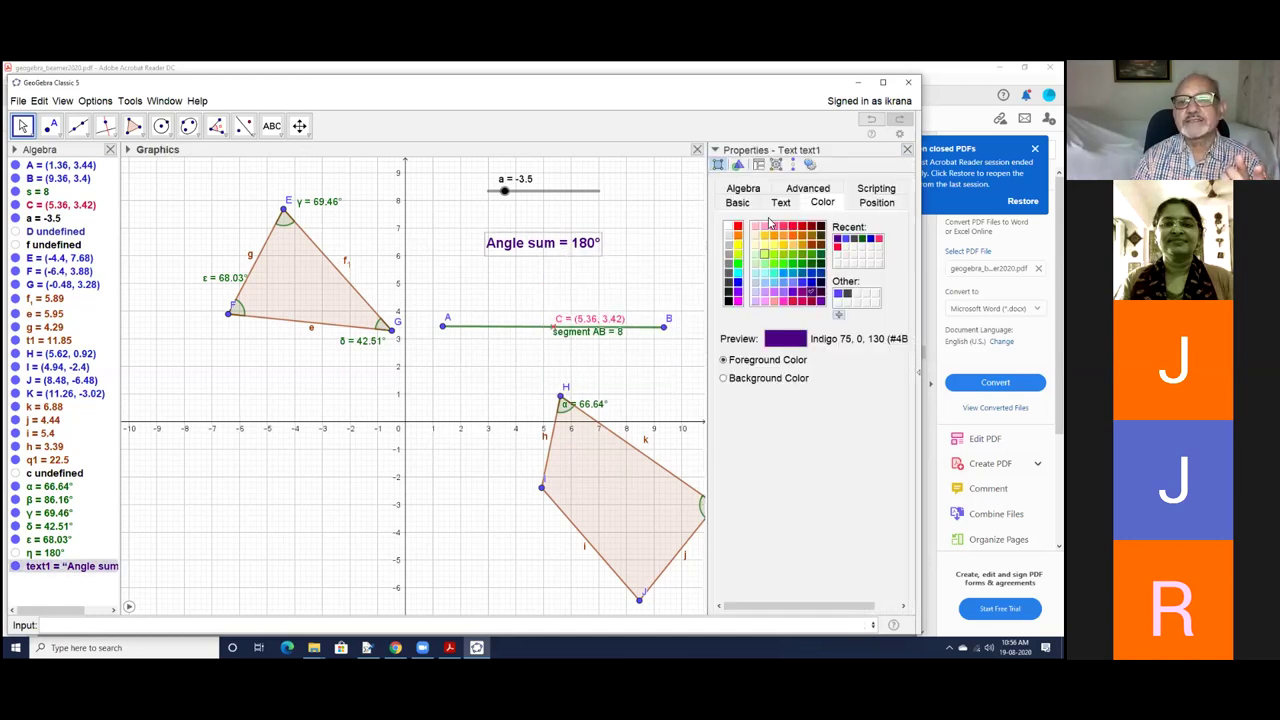
pyautogui.click(779, 205)
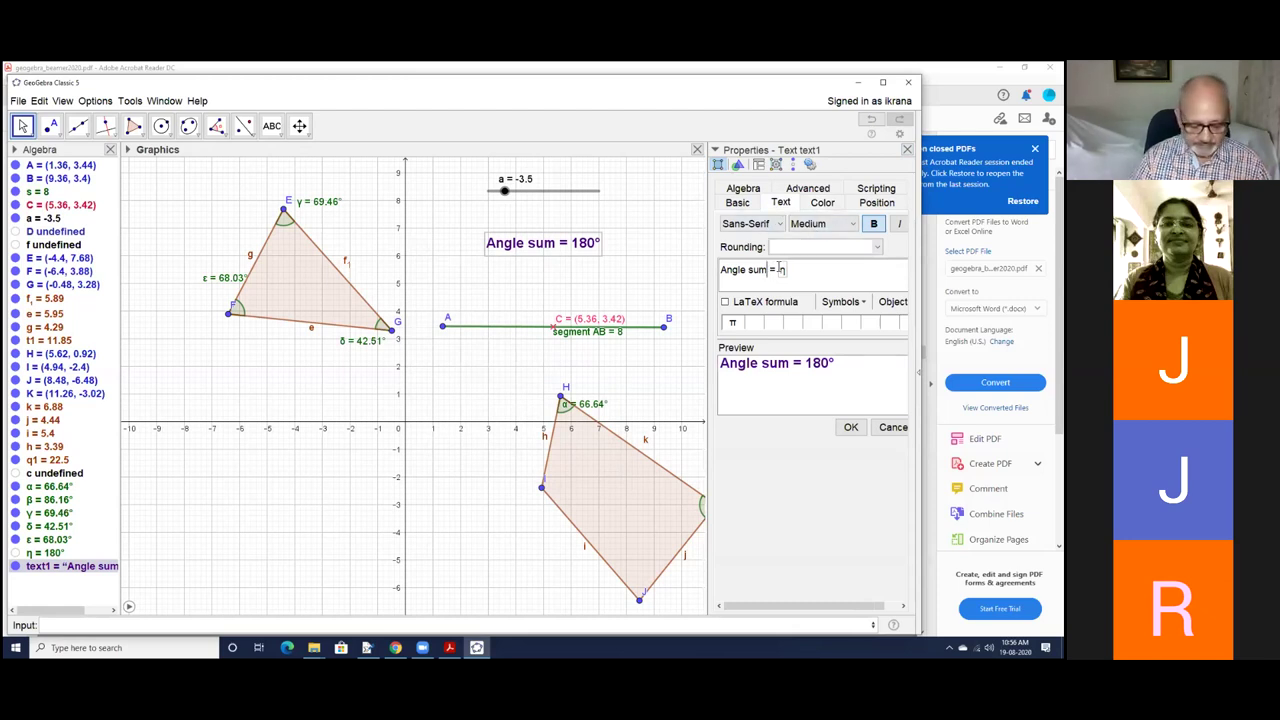
pyautogui.write('=')
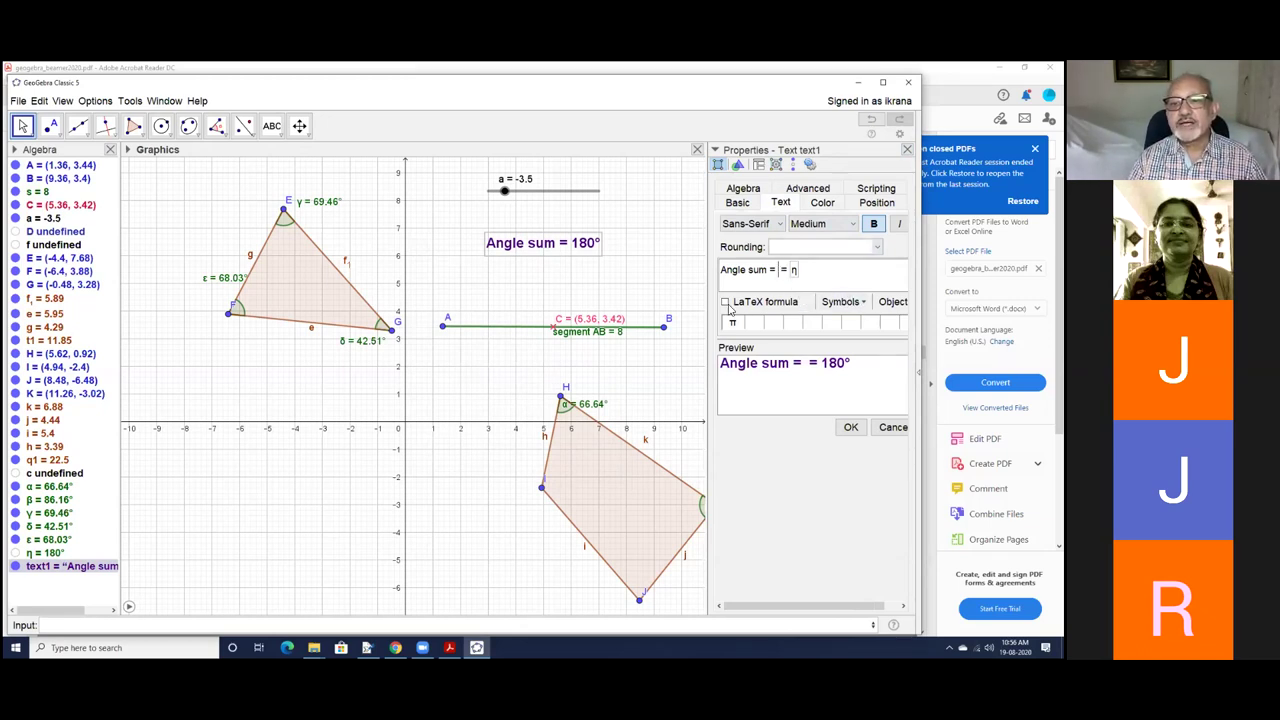
pyautogui.click(842, 302)
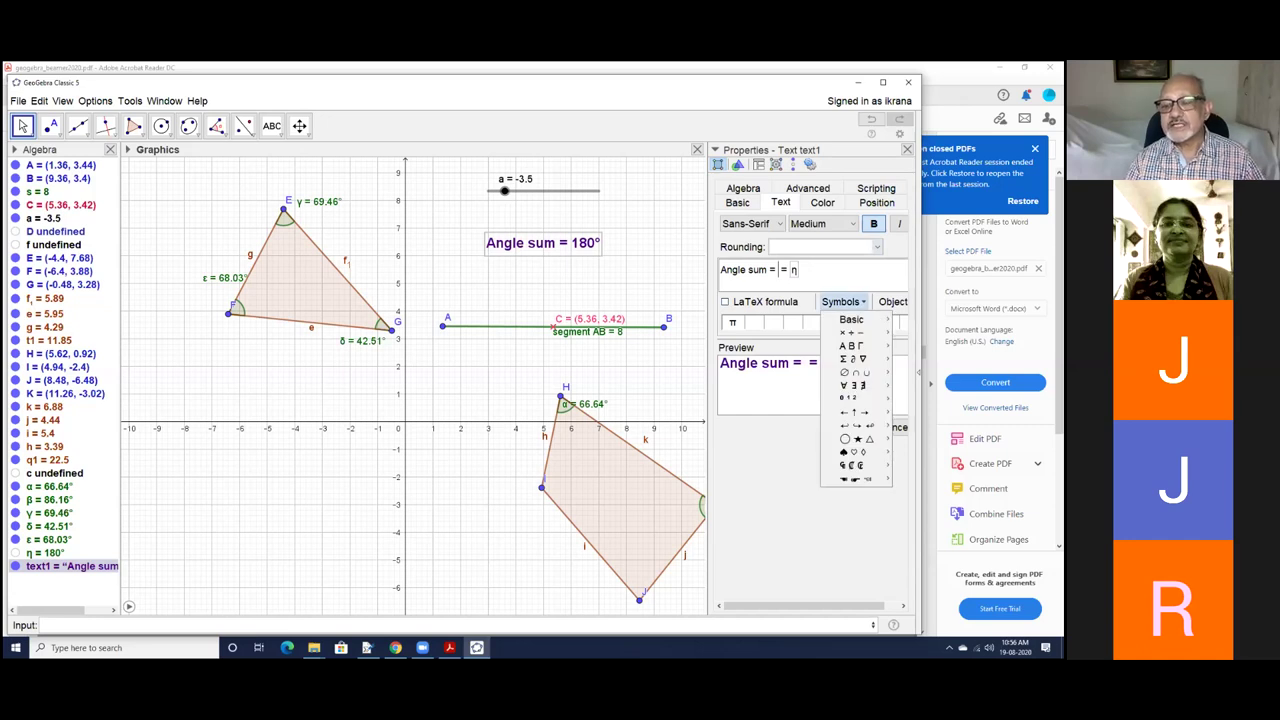
pyautogui.moveTo(856, 320)
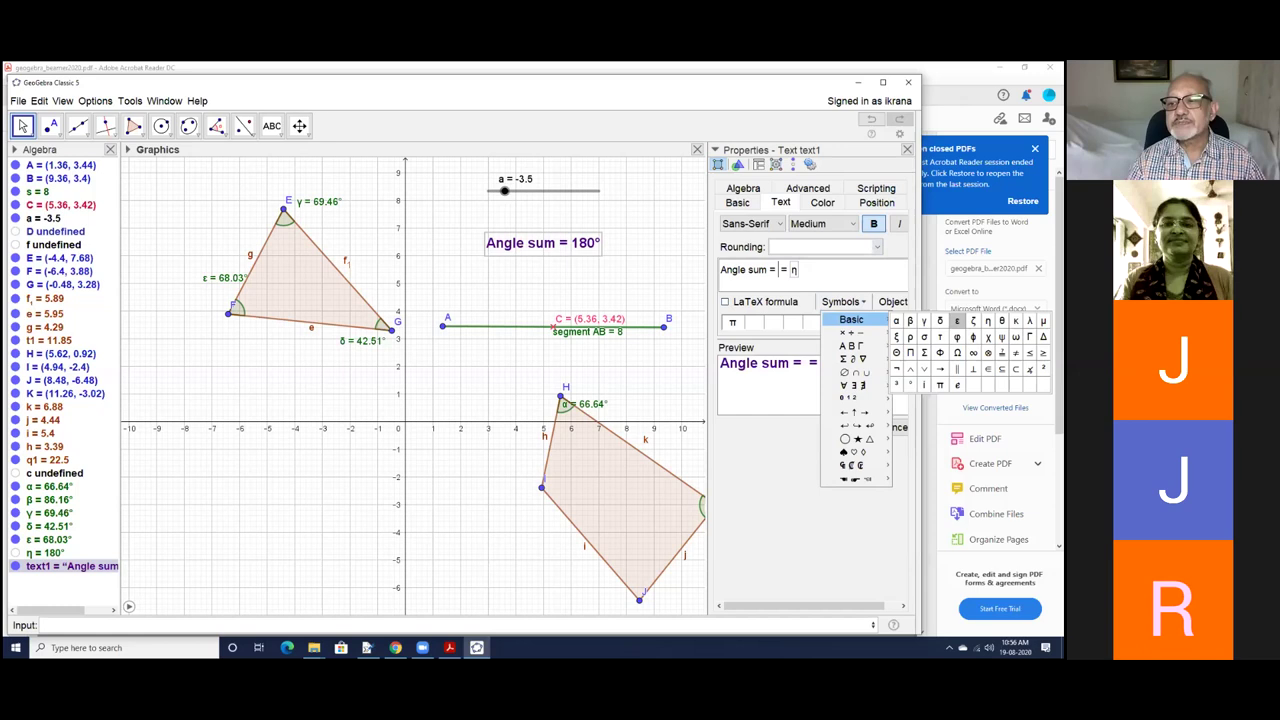
pyautogui.click(957, 321)
pyautogui.write('+')
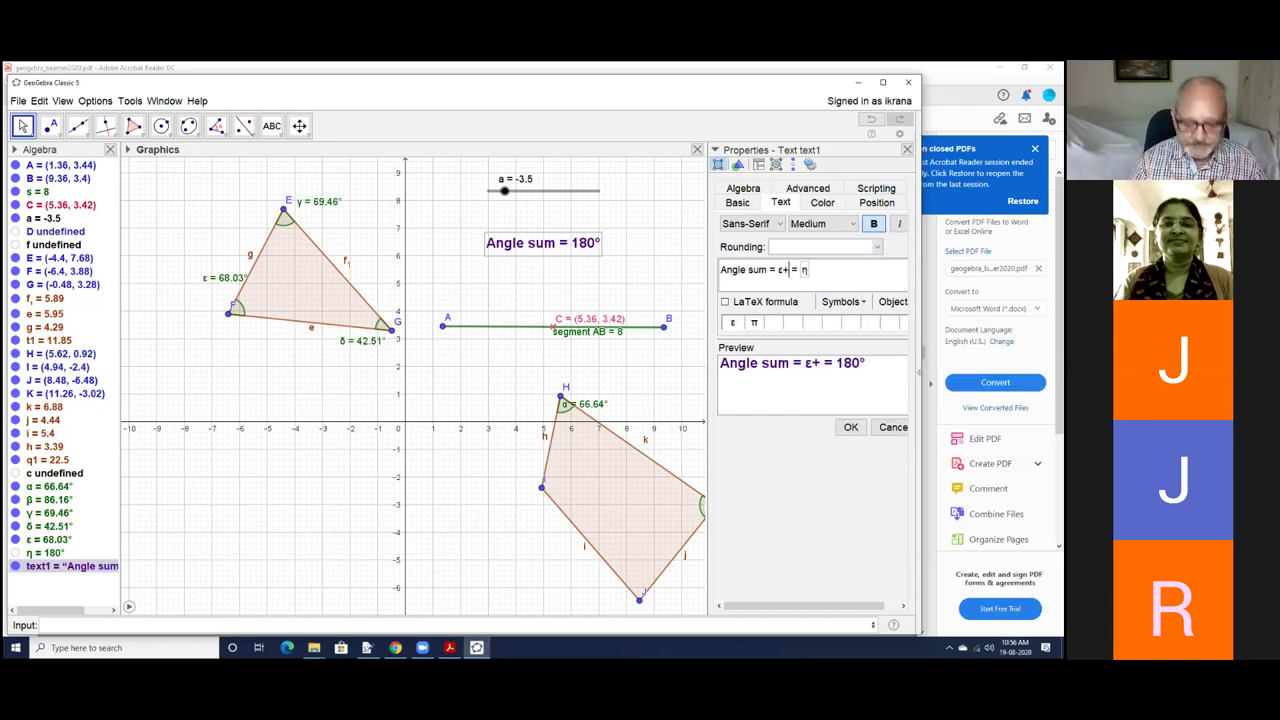
# Complete the text's symbolic sum as "ε+δ+γ" using Greek symbols, put "= η" on a second line, and apply the text
pyautogui.click(841, 301)
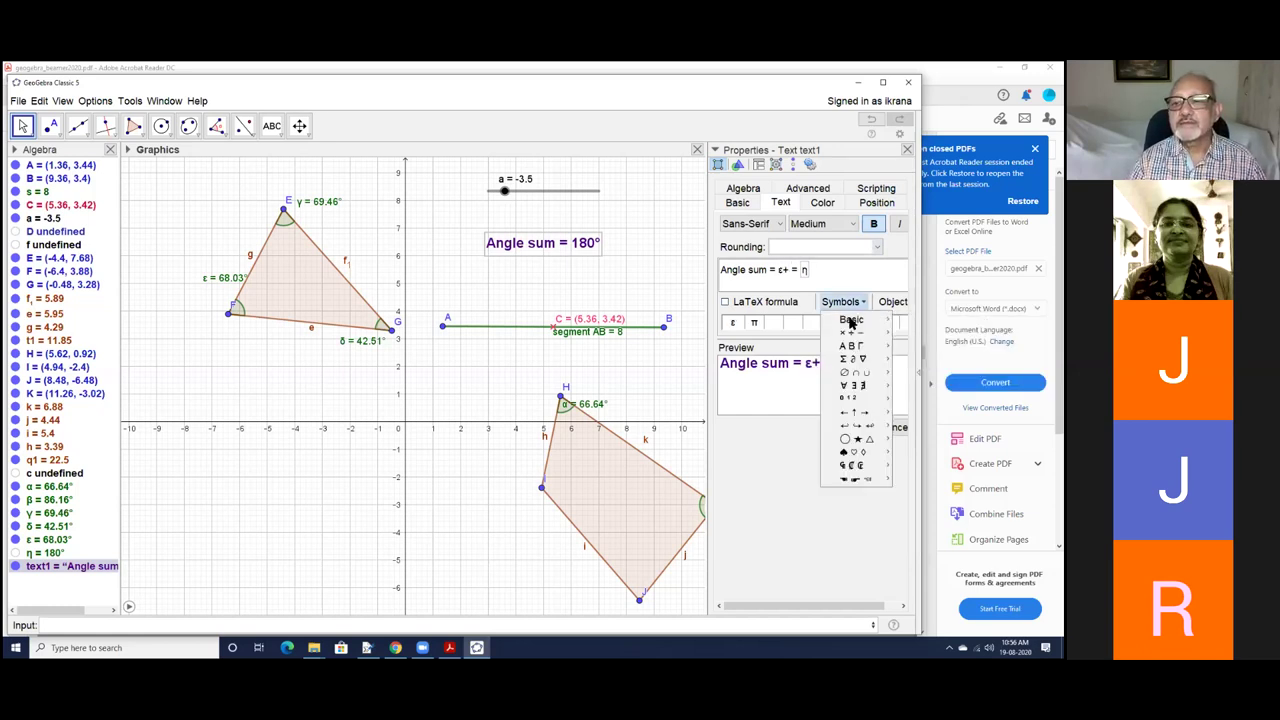
pyautogui.moveTo(851, 319)
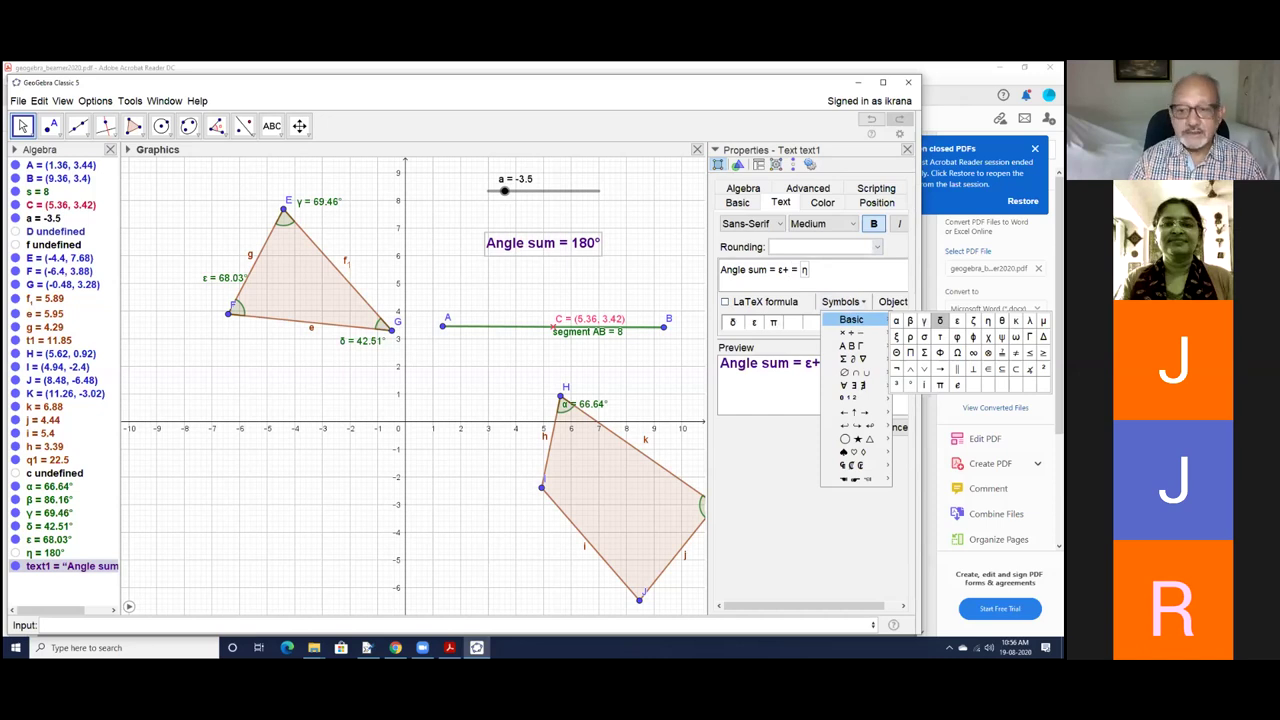
pyautogui.click(940, 321)
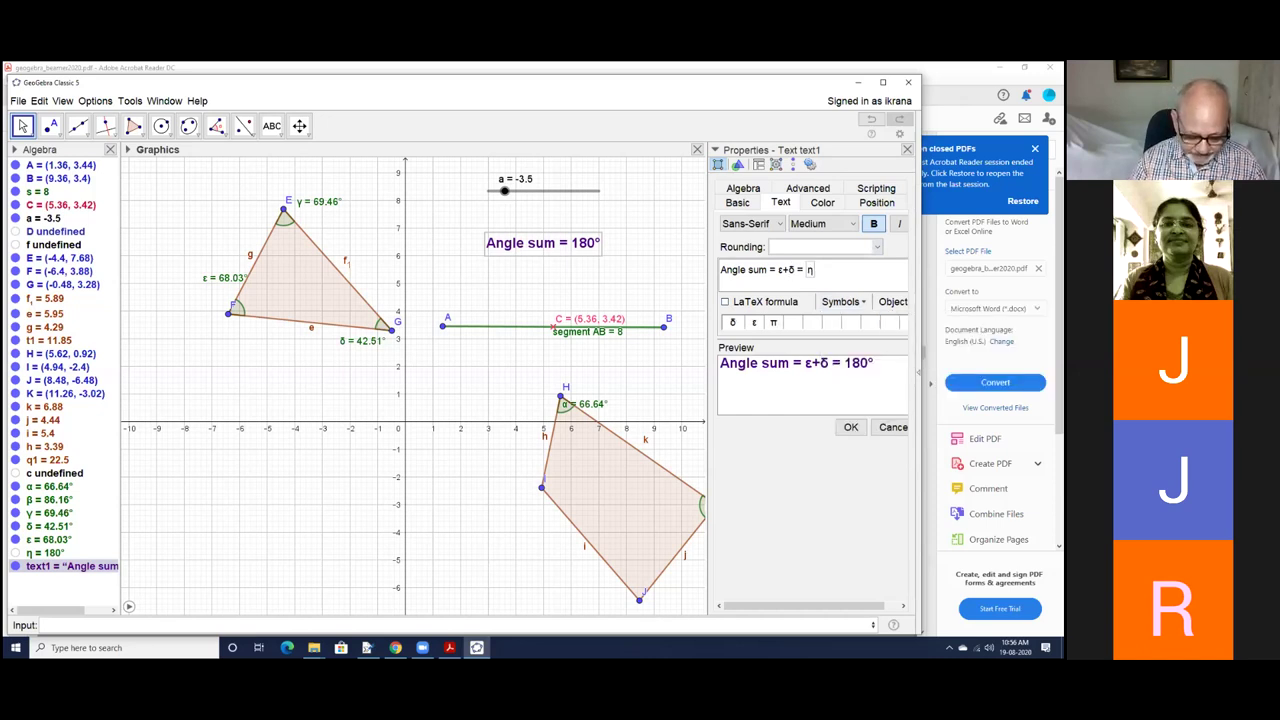
pyautogui.write('+')
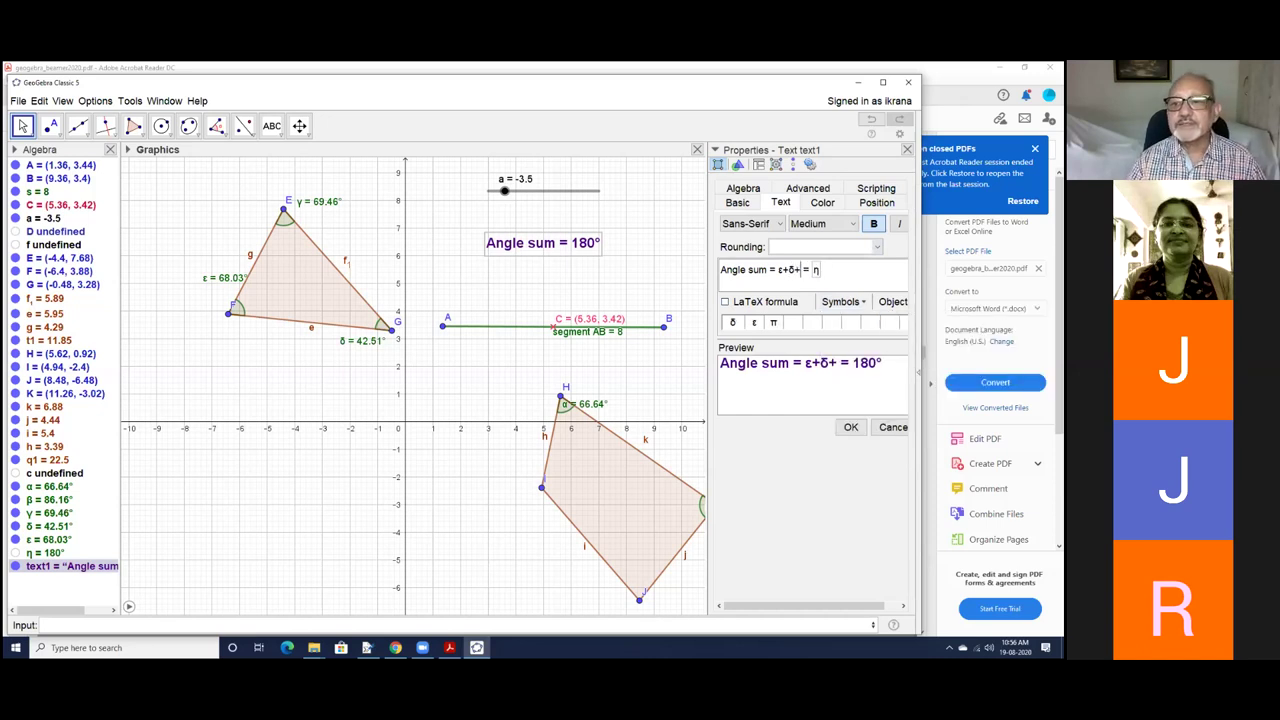
pyautogui.click(842, 301)
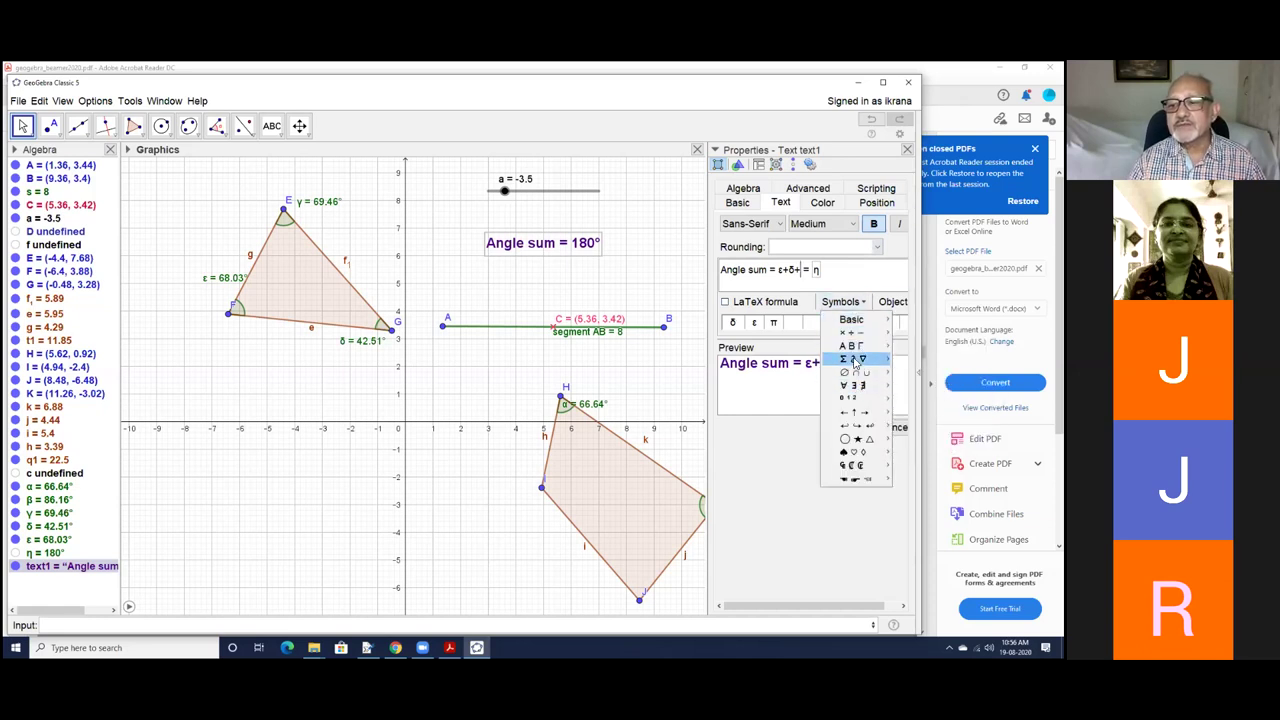
pyautogui.moveTo(850, 320)
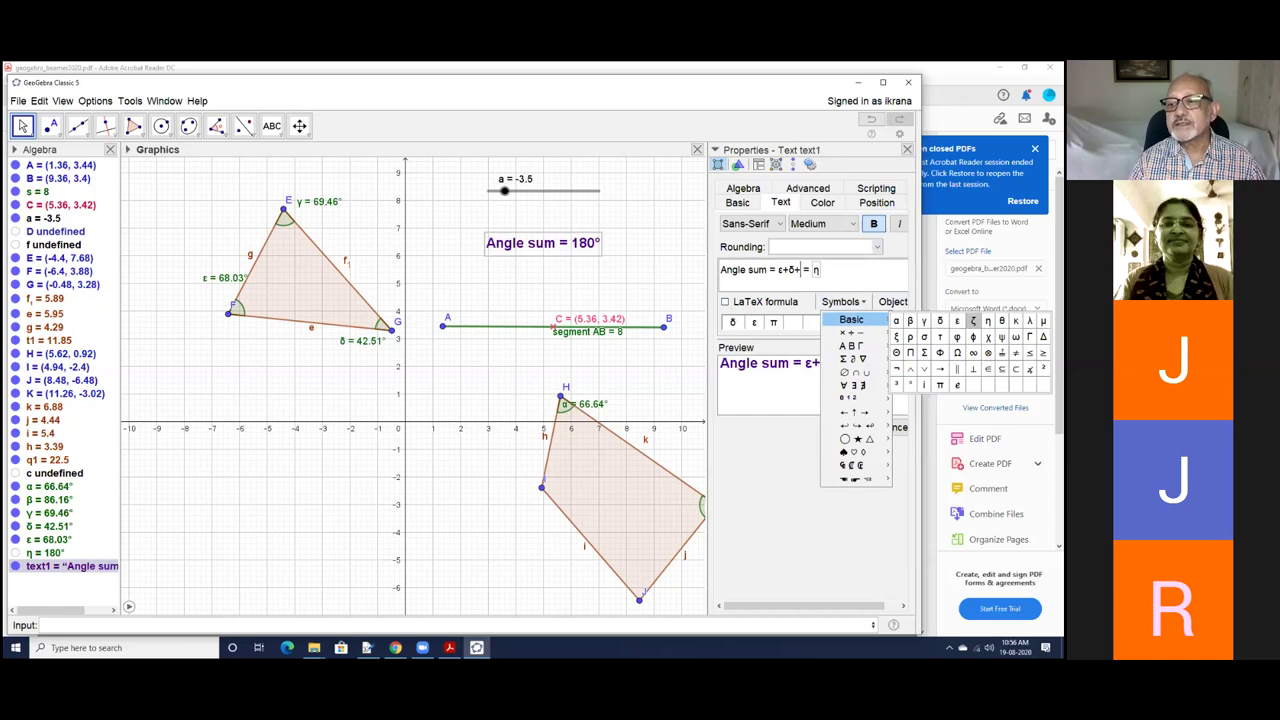
pyautogui.click(924, 321)
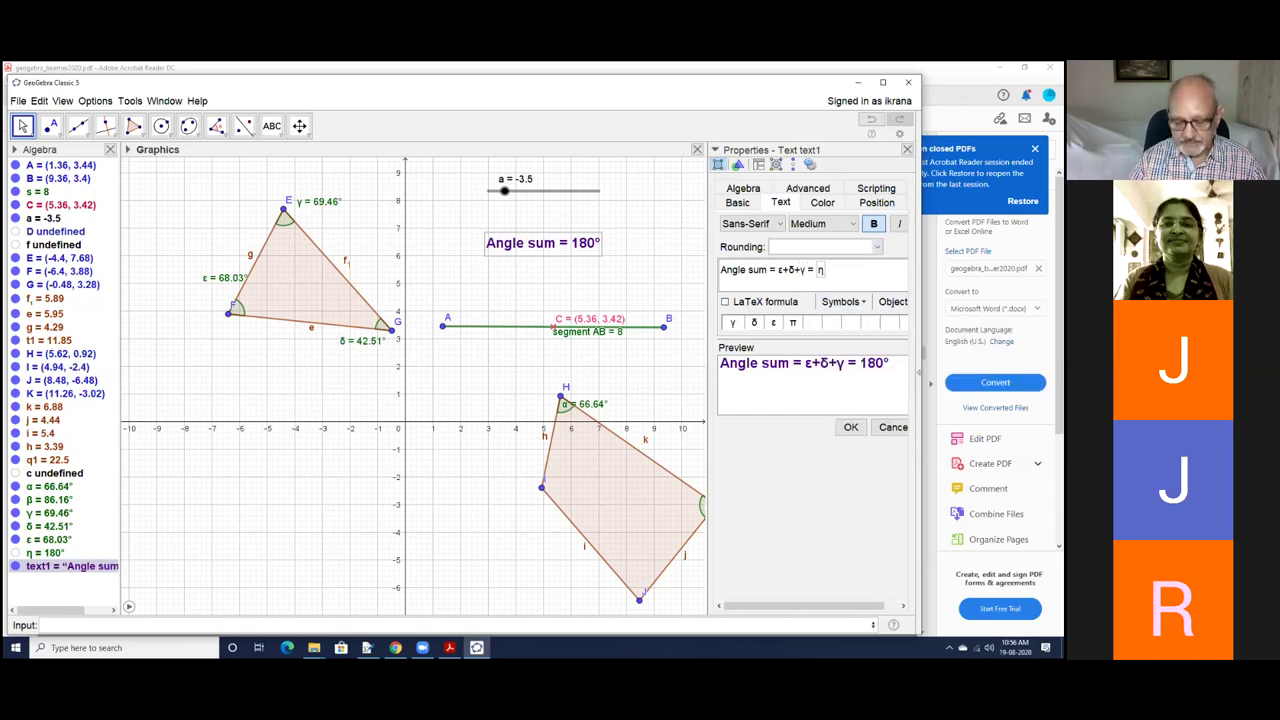
pyautogui.press('Return')
pyautogui.click(850, 427)
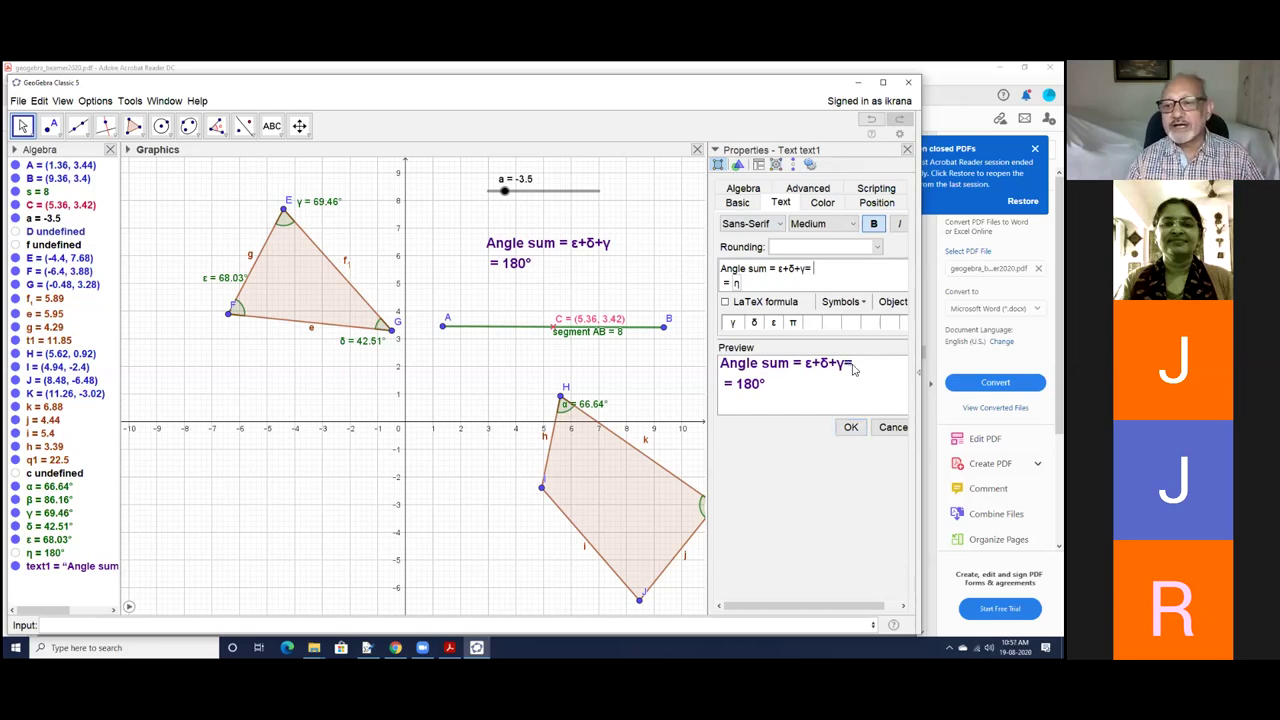
# Add "=" and the dynamic values of ε, δ and γ joined by plus signs to the first line, then apply and close the properties
pyautogui.click(893, 301)
pyautogui.scroll(-5, 910, 370)
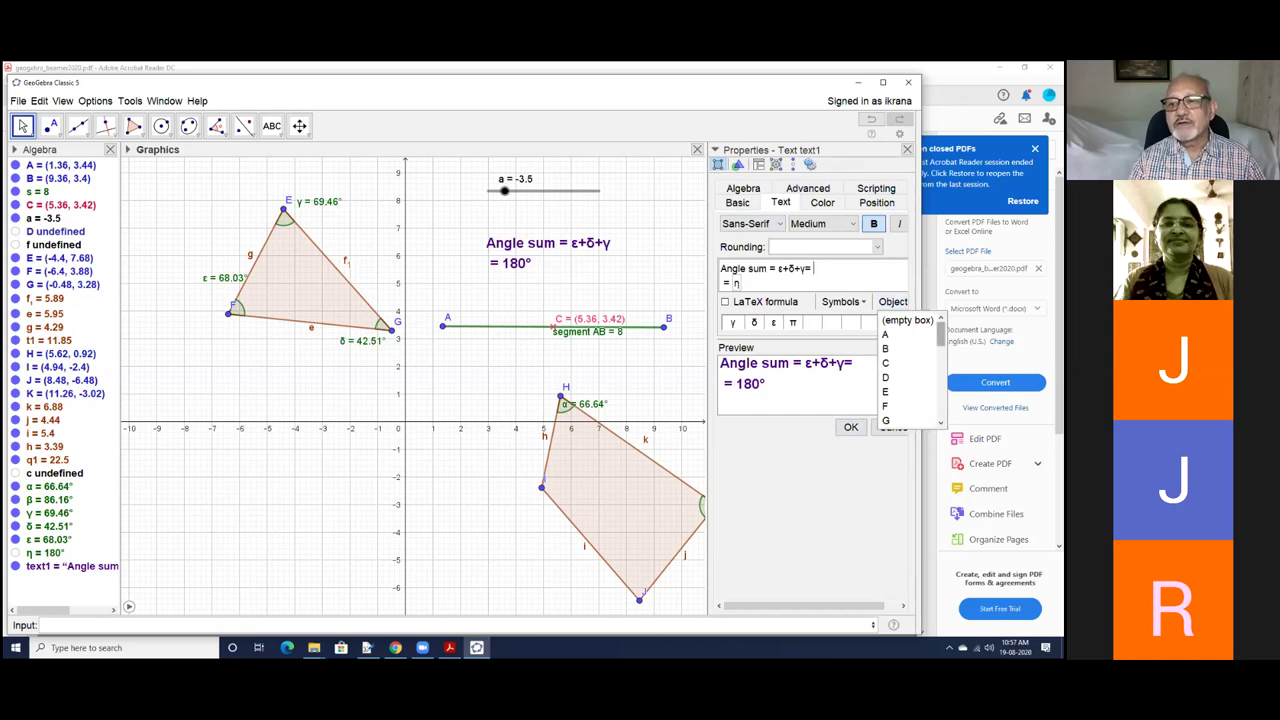
pyautogui.scroll(-3, 910, 370)
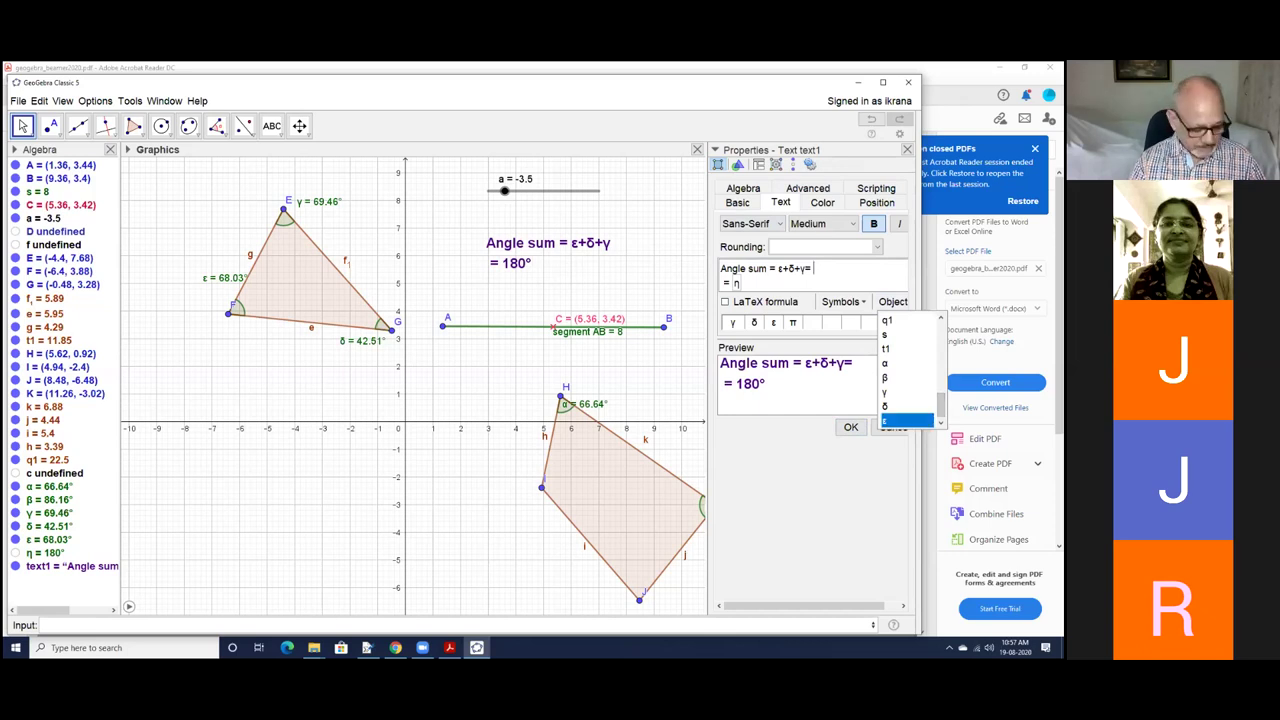
pyautogui.click(905, 420)
pyautogui.write('+')
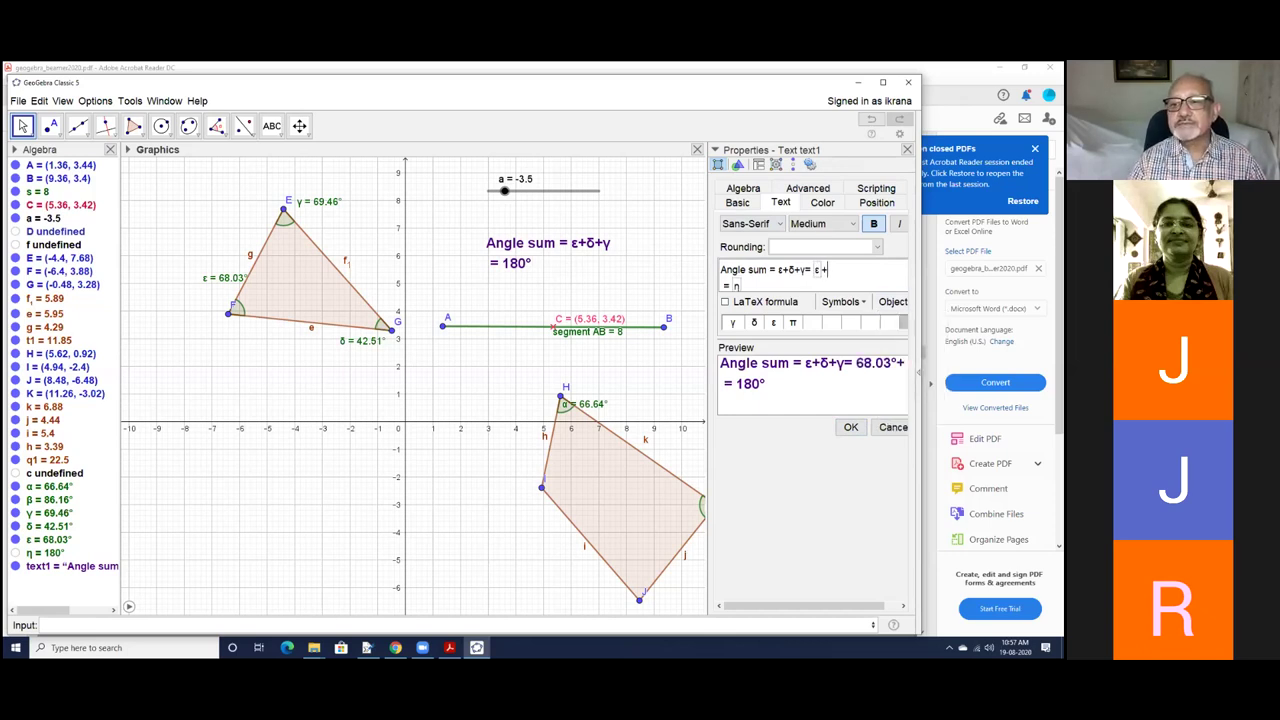
pyautogui.click(893, 301)
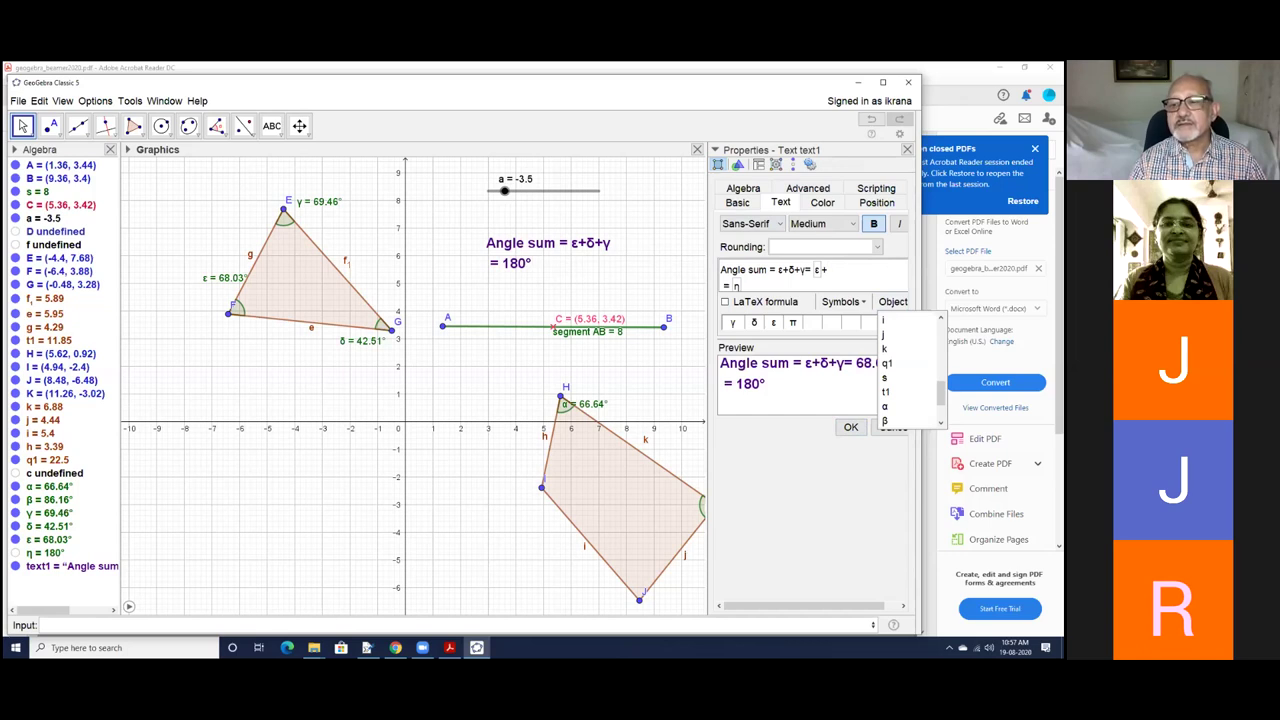
pyautogui.click(886, 425)
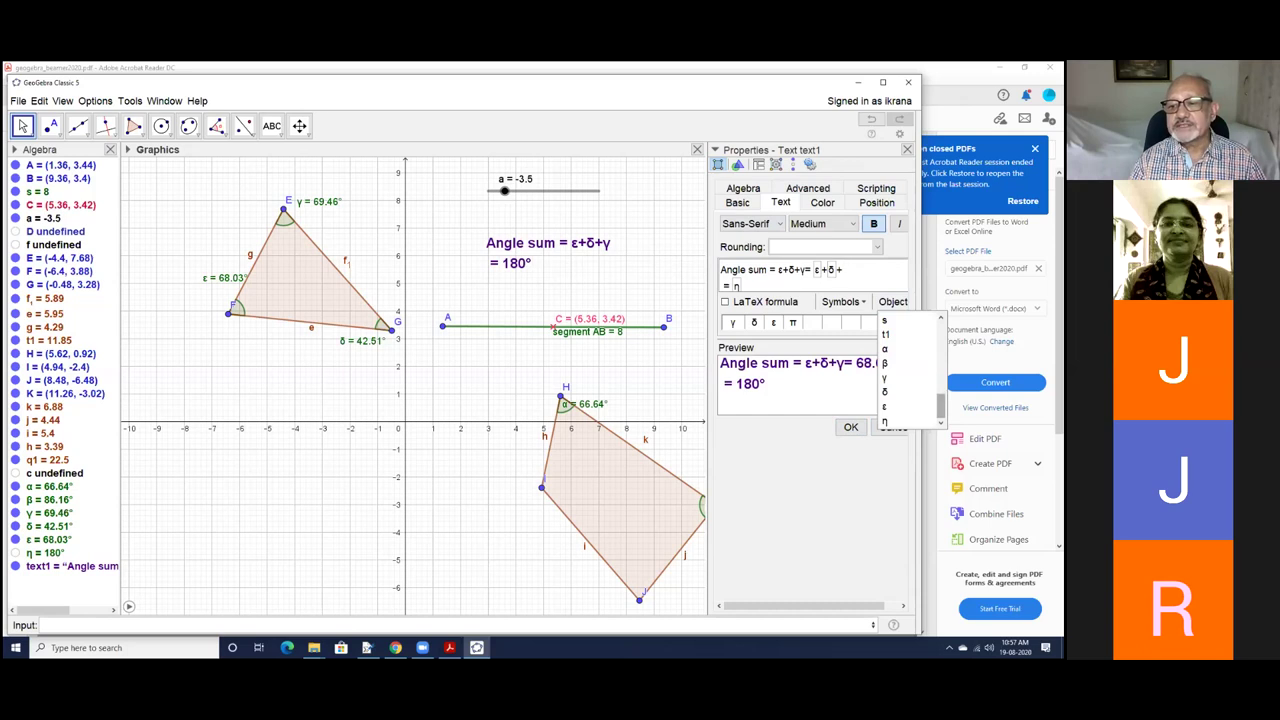
pyautogui.click(884, 377)
pyautogui.click(850, 427)
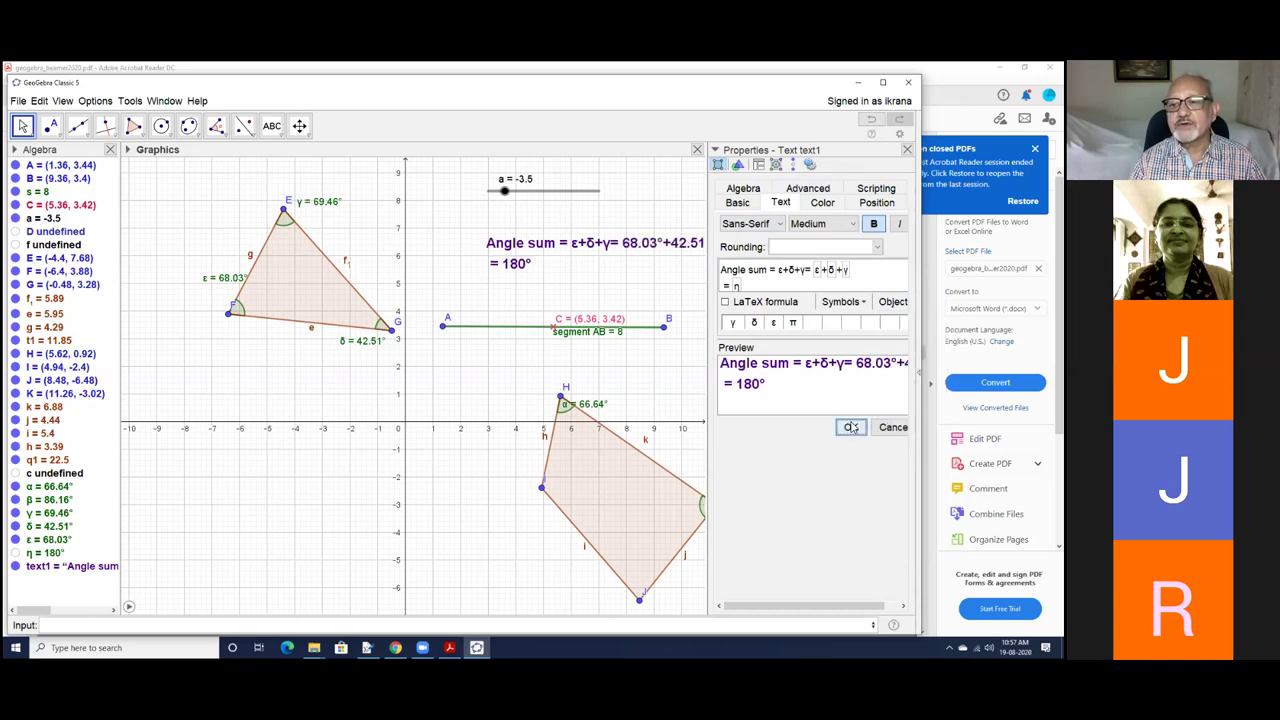
pyautogui.click(907, 149)
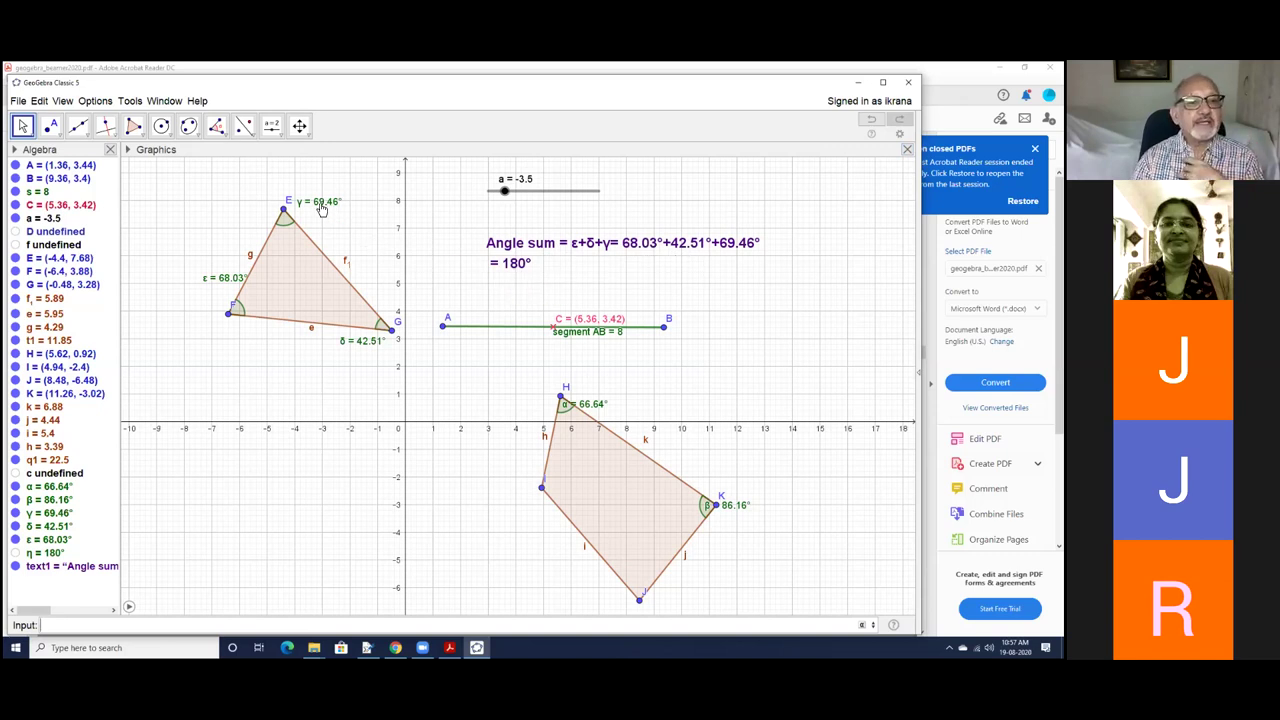
# Reshape triangle EFG by moving its vertices, ending with E at about (-4.12, 8.42), F at (-8.86, -3.08) and G at (-0.84, -3.08)
pyautogui.moveTo(285, 208); pyautogui.dragTo(362, 418)
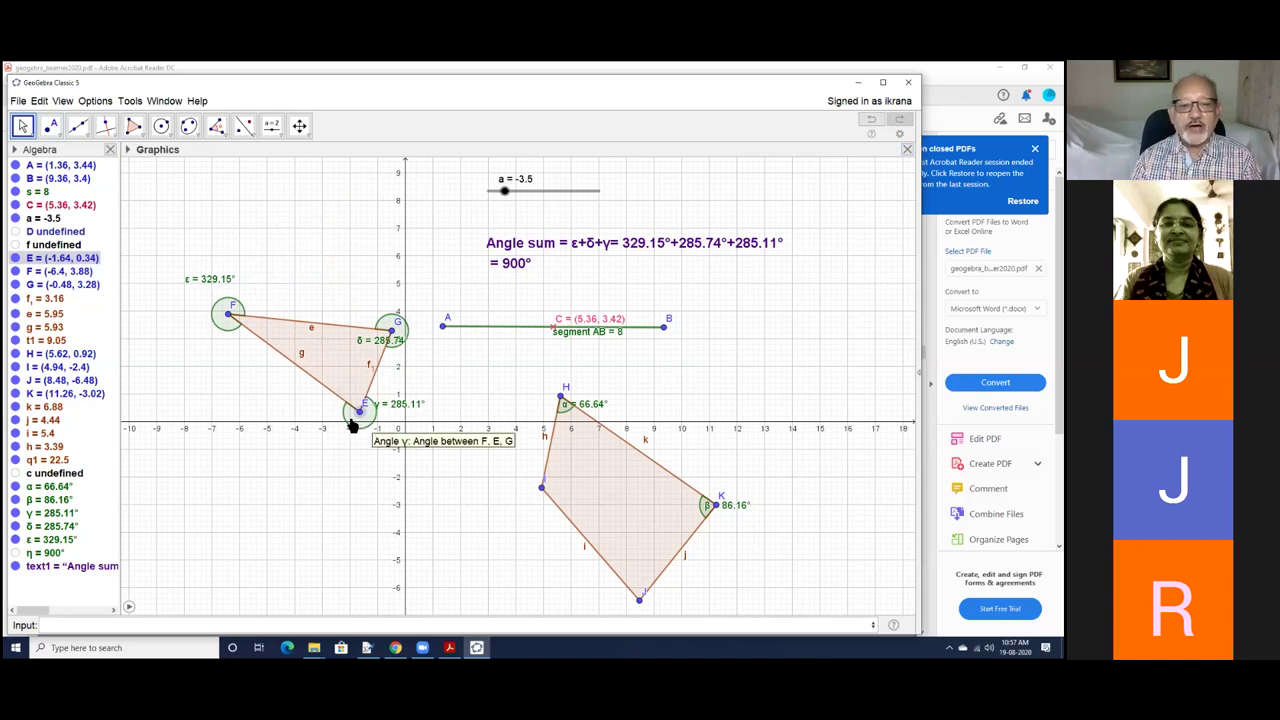
pyautogui.moveTo(360, 411); pyautogui.dragTo(283, 243)
pyautogui.moveTo(231, 313); pyautogui.dragTo(160, 506)
pyautogui.moveTo(390, 330); pyautogui.dragTo(390, 384)
pyautogui.moveTo(283, 243); pyautogui.dragTo(291, 187)
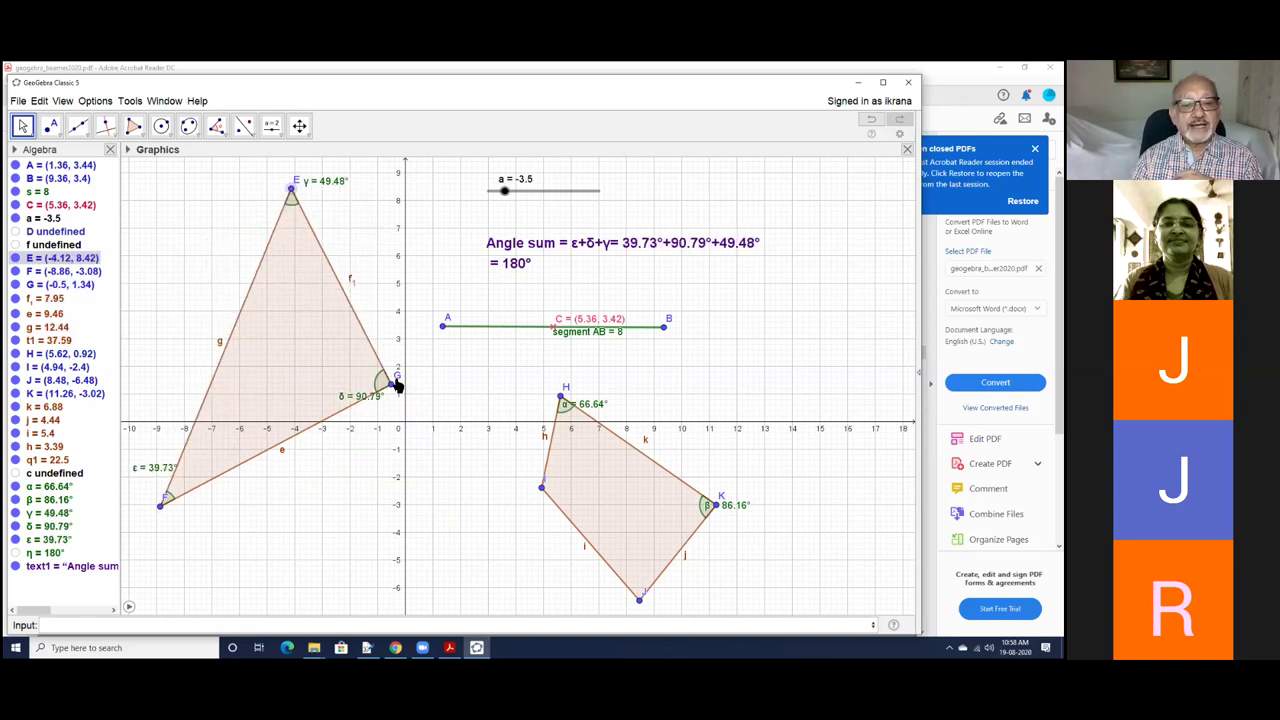
pyautogui.moveTo(392, 384); pyautogui.dragTo(381, 505)
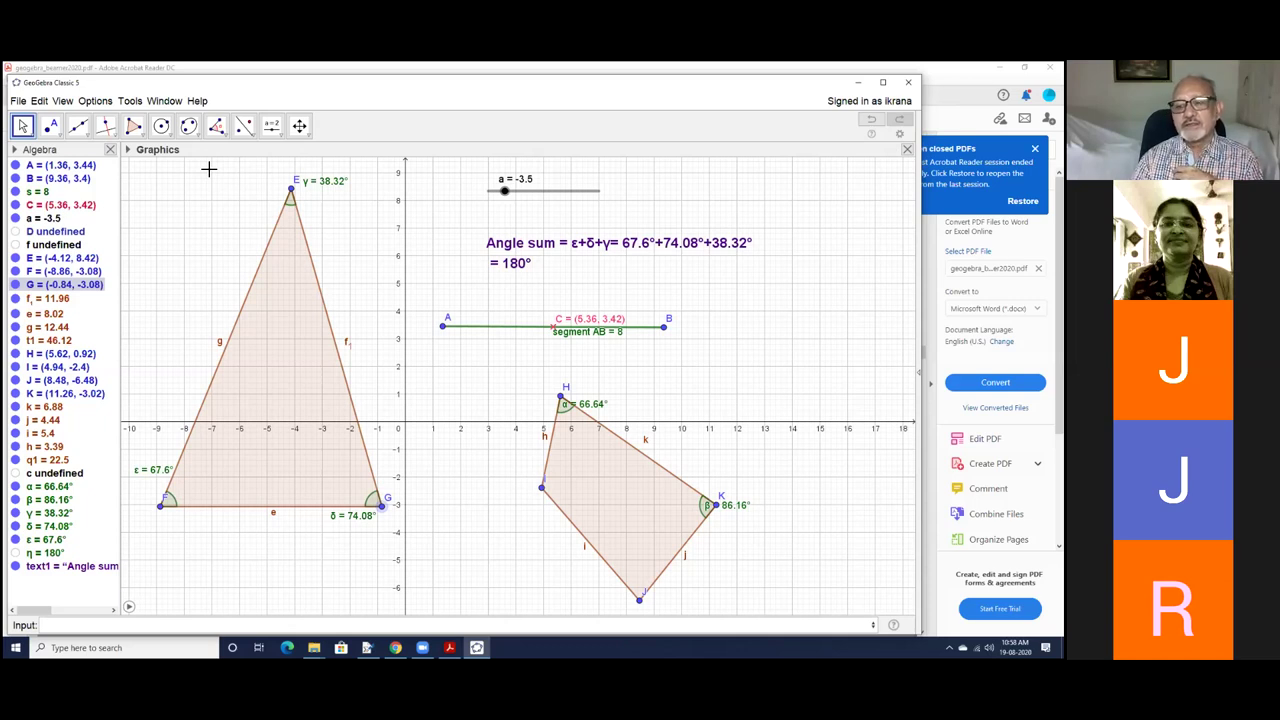
# Construct a regular polygon with 4 vertices from (10, 5) to about (8.44, 5.4), and enlarge it by moving M to about (0.26, 4.12)
pyautogui.click(115, 138)
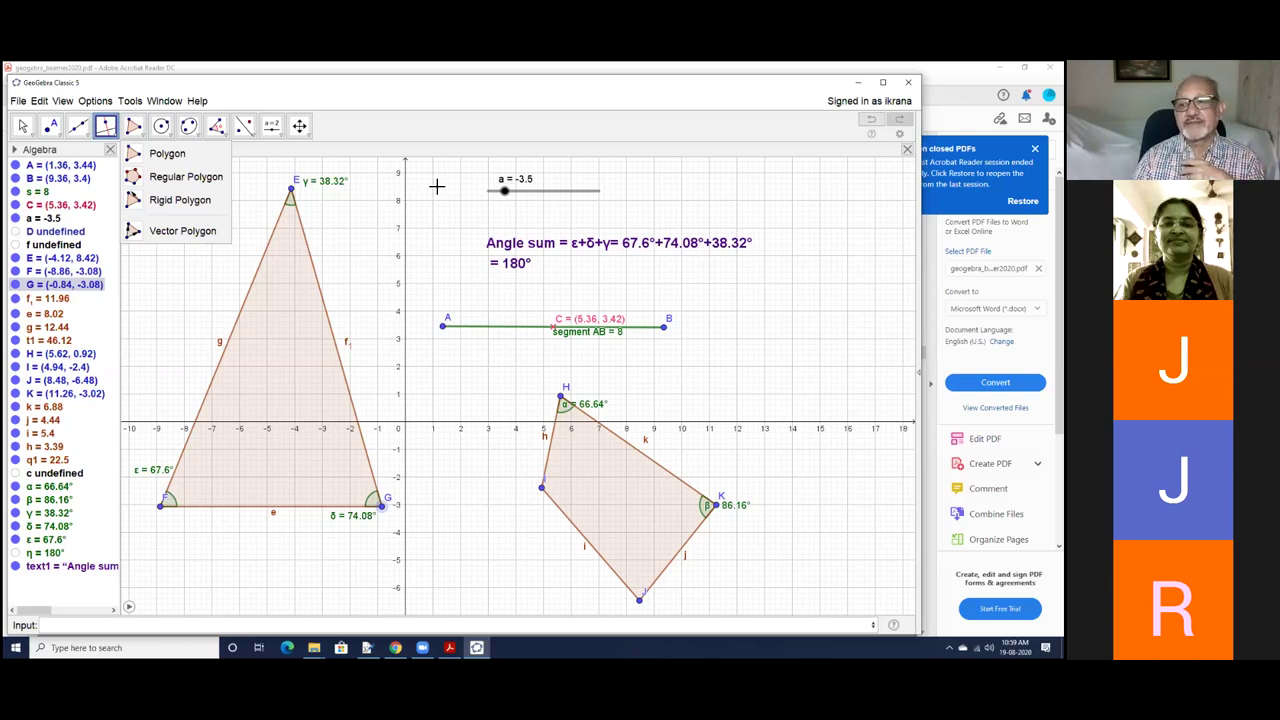
pyautogui.click(160, 130)
pyautogui.click(133, 126)
pyautogui.click(128, 176)
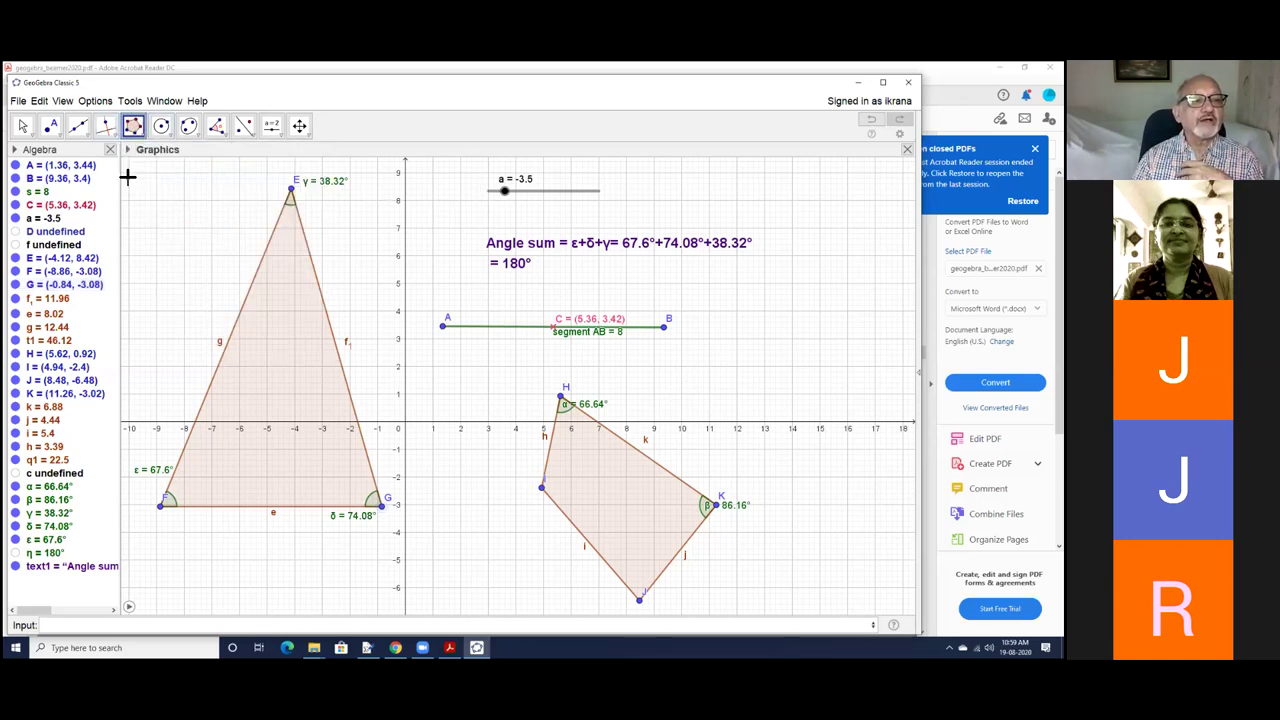
pyautogui.click(681, 282)
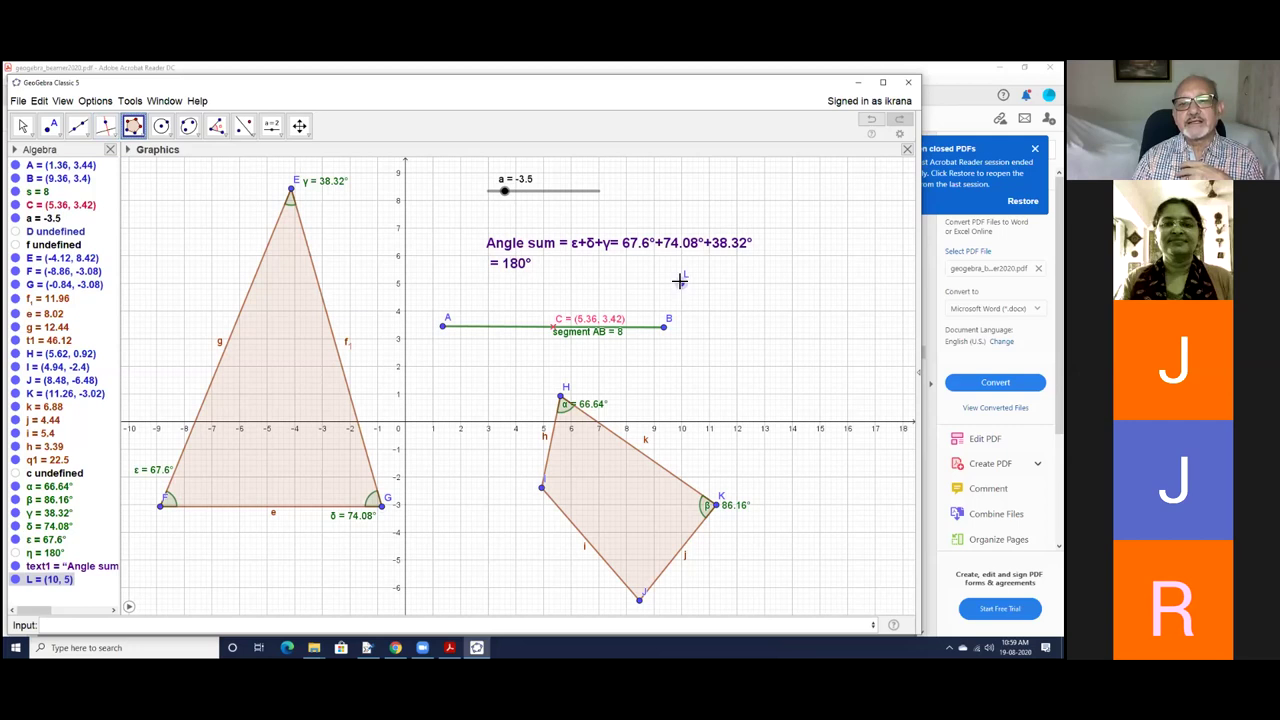
pyautogui.click(638, 271)
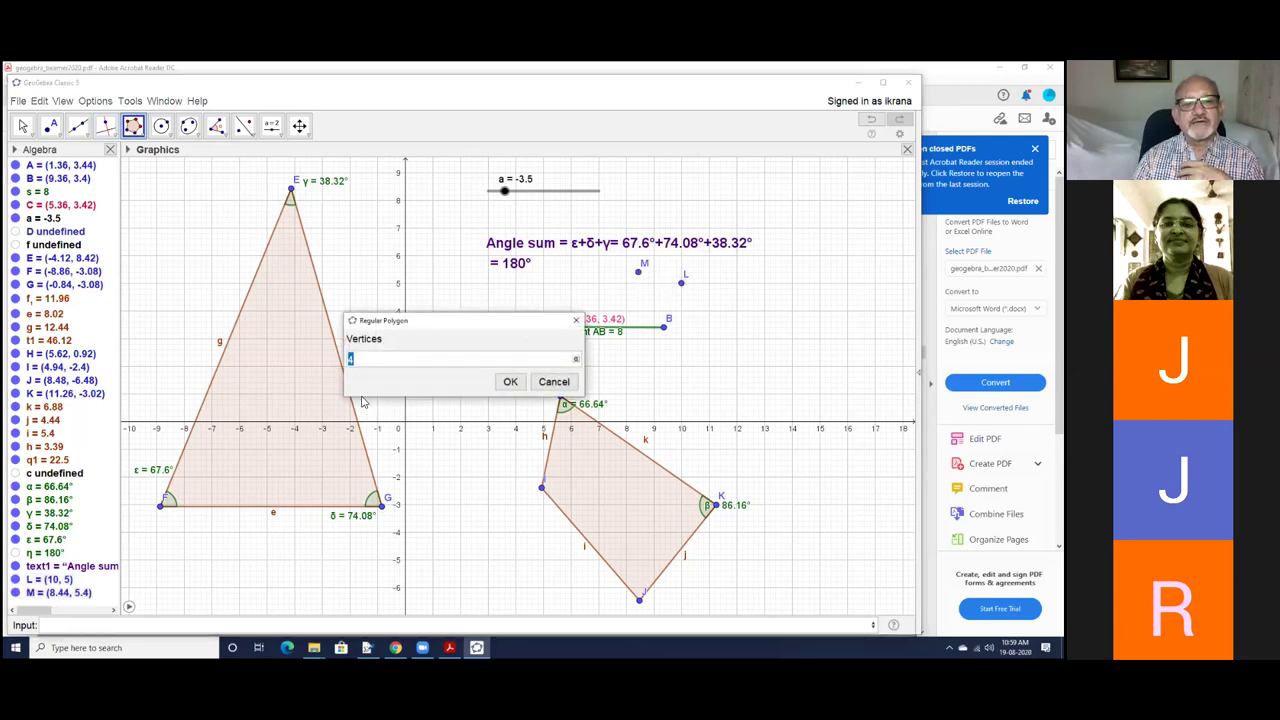
pyautogui.click(512, 382)
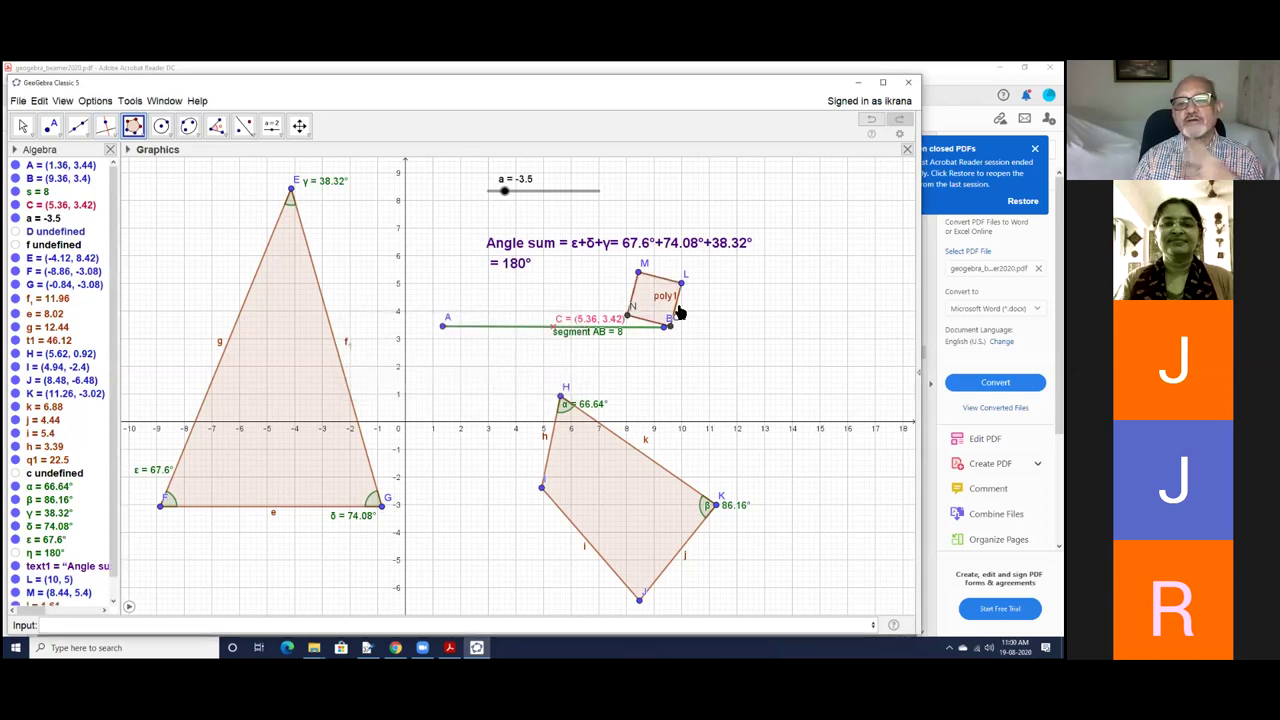
pyautogui.click(32, 132)
pyautogui.moveTo(640, 276); pyautogui.dragTo(413, 308)
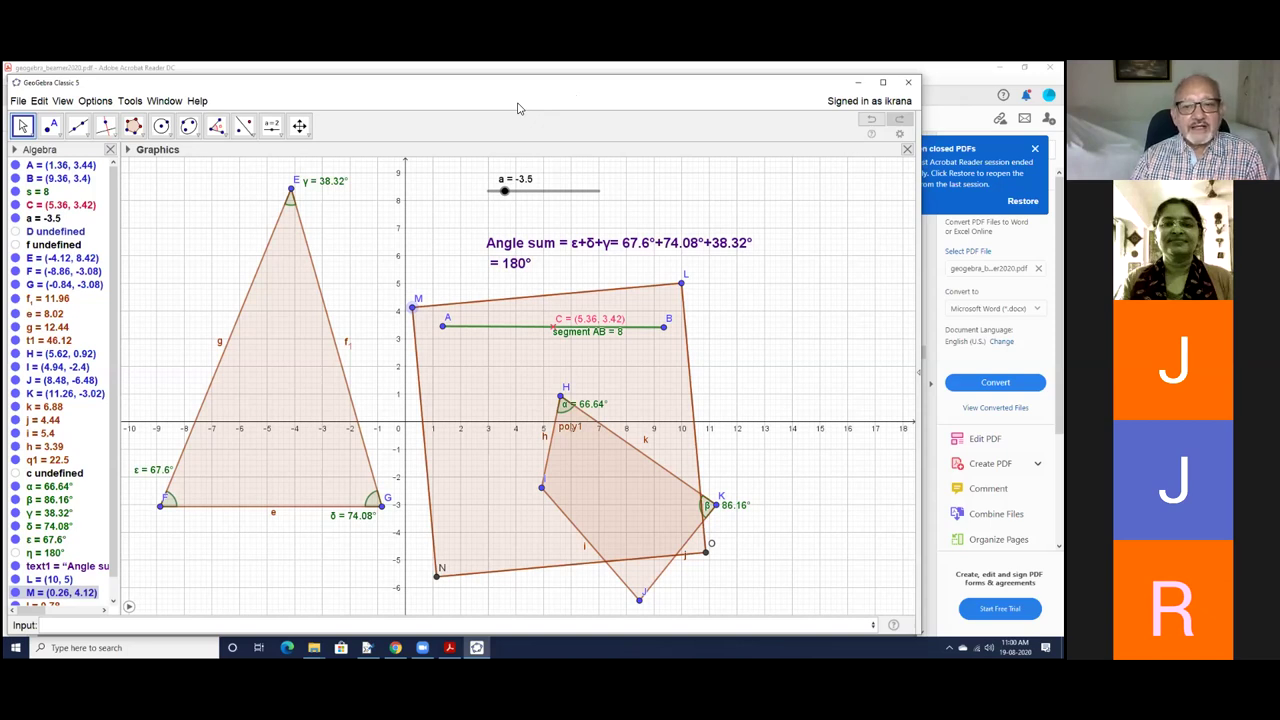
# Switch to the GeoGebra website in Chrome and open Classroom Resources from its home page
pyautogui.click(852, 90)
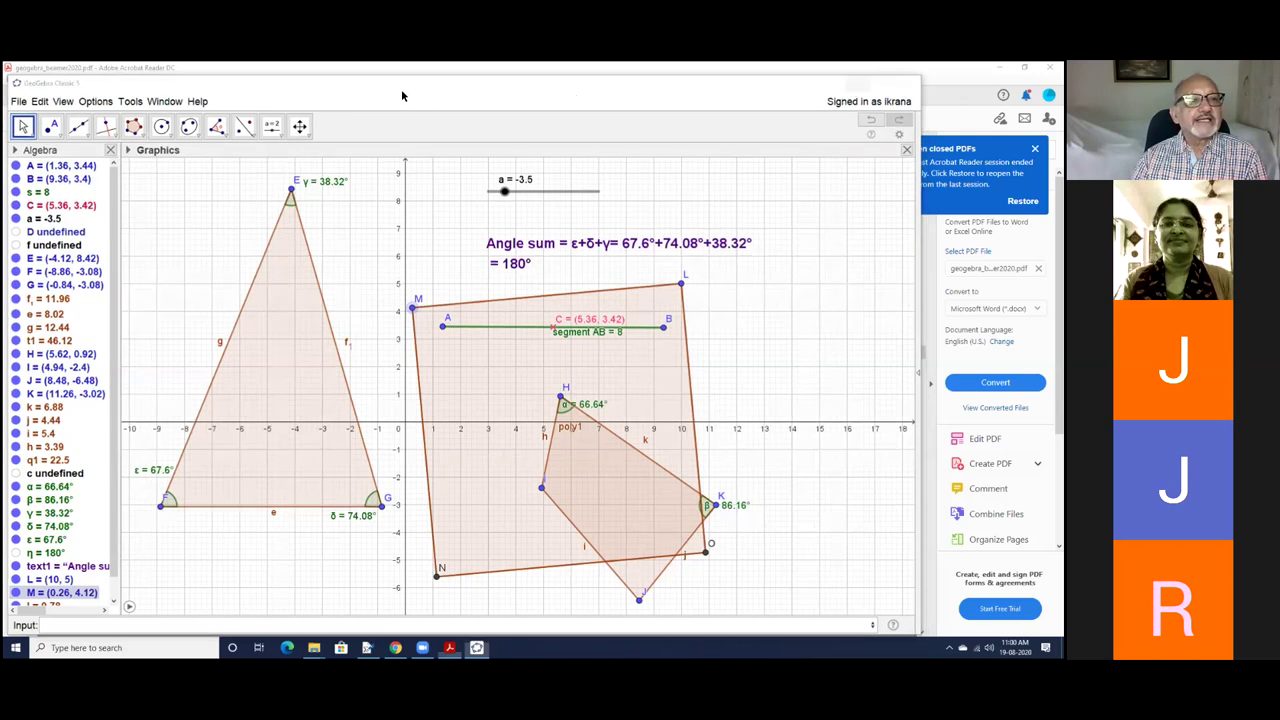
pyautogui.hotkey('alt', 'Tab')
pyautogui.hotkey('alt', 'Tab')
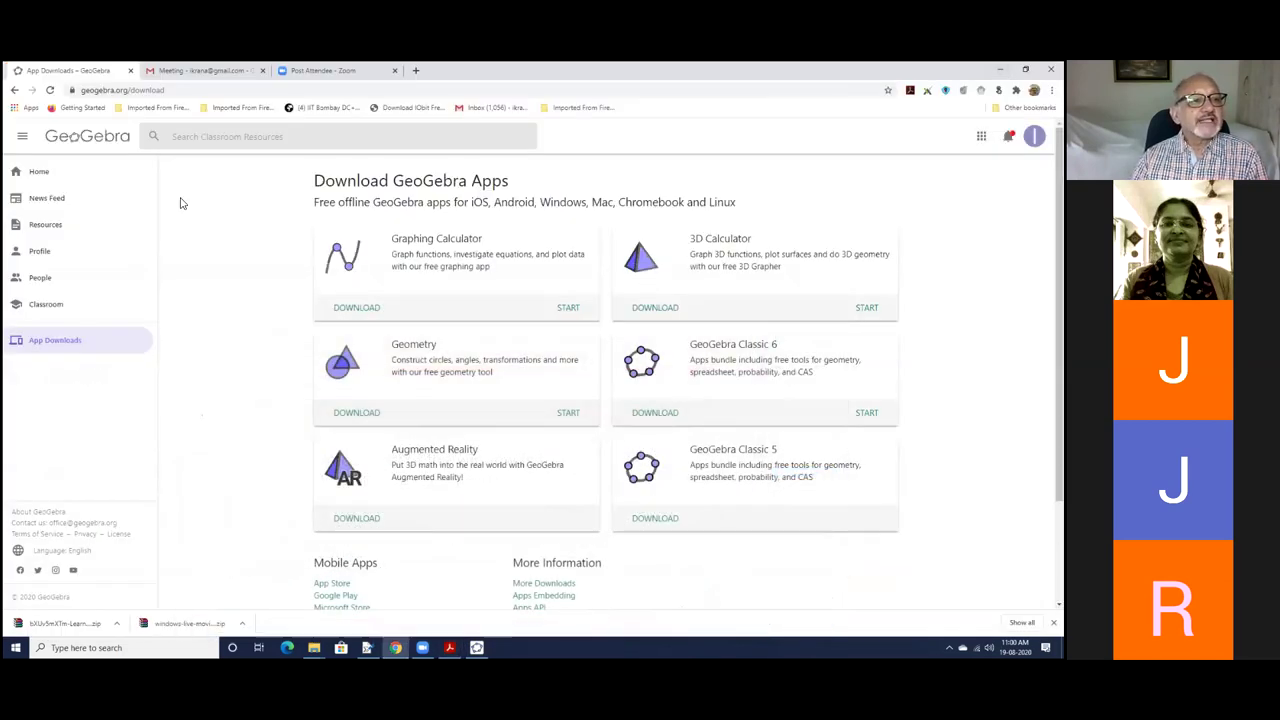
pyautogui.click(14, 90)
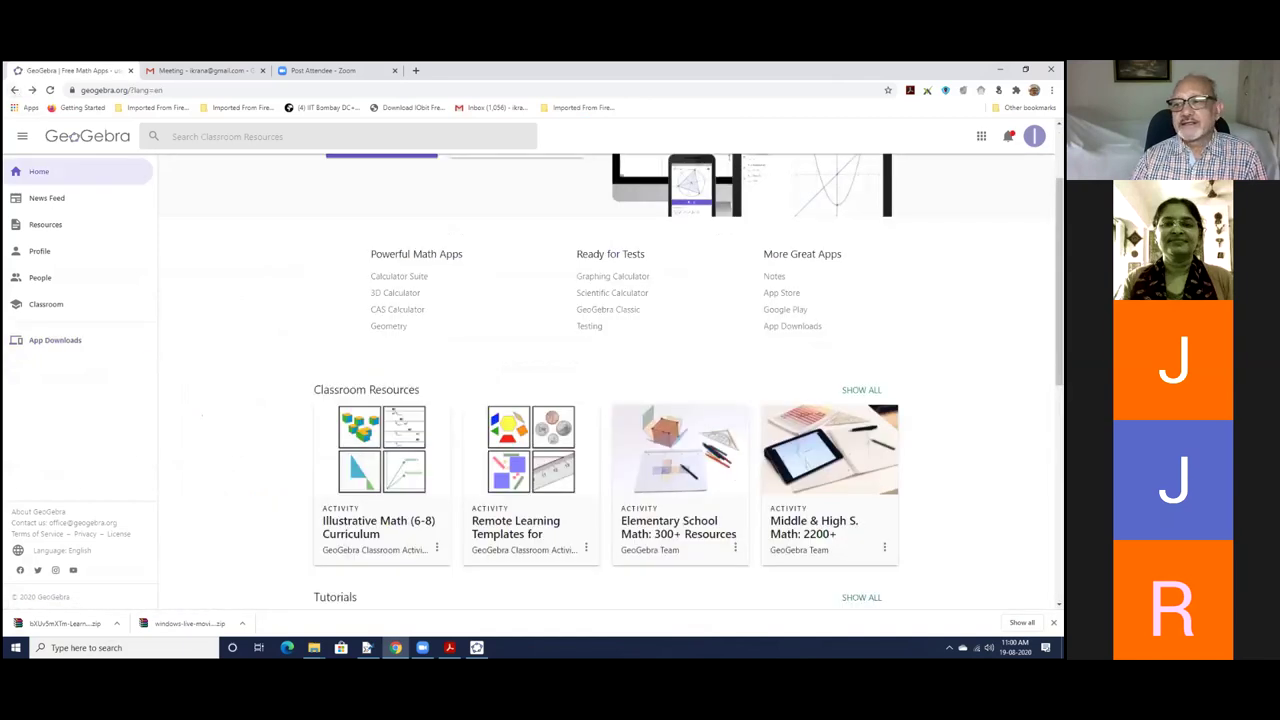
pyautogui.scroll(2, 607, 380)
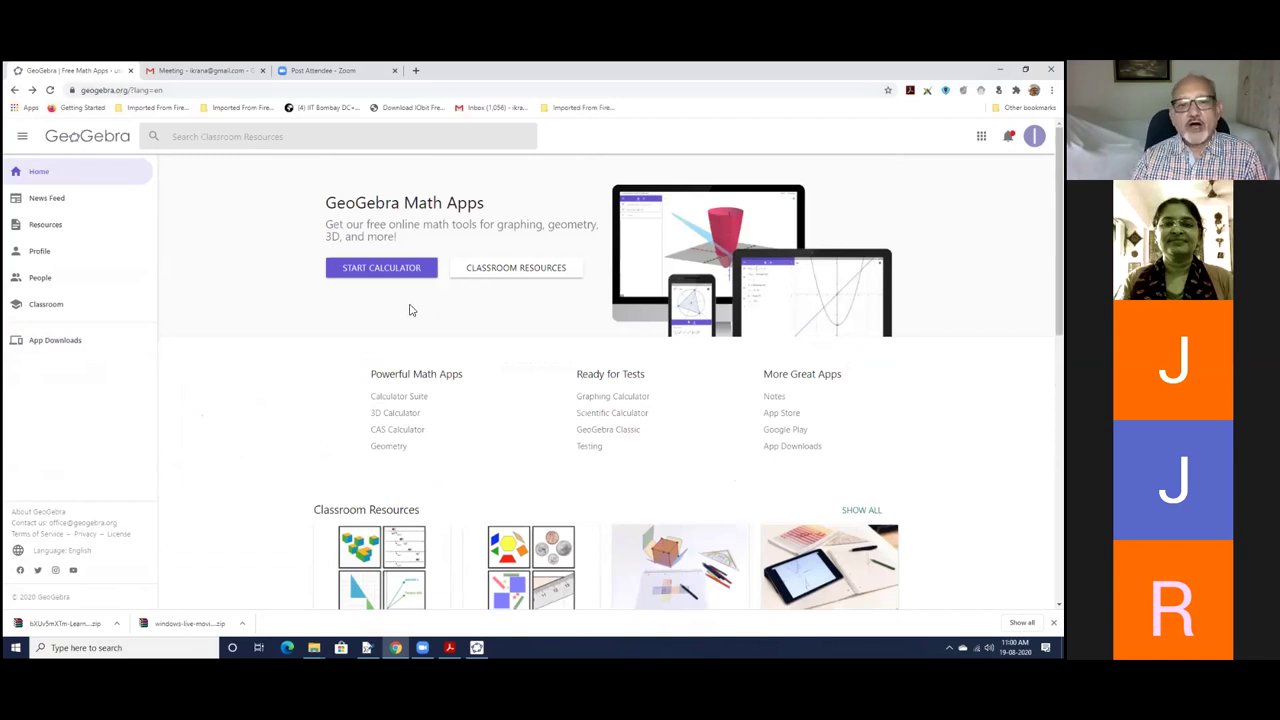
pyautogui.click(508, 272)
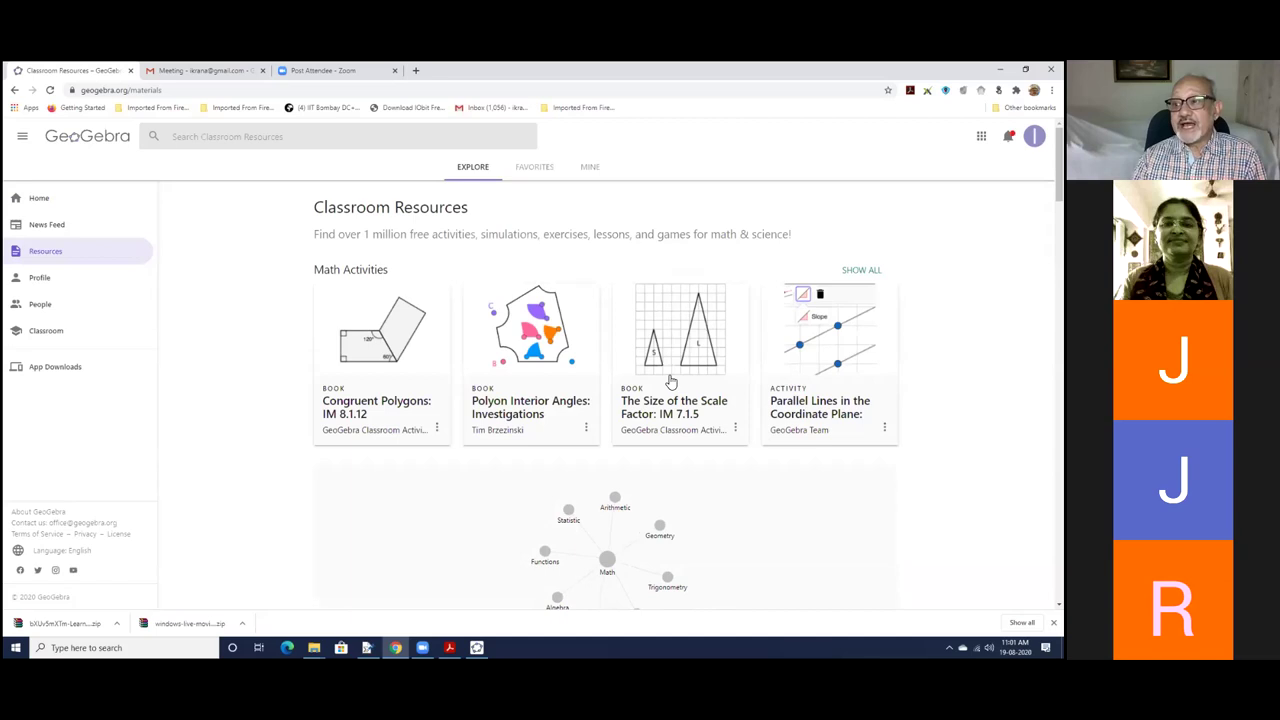
# Browse the Classroom Resources overview and search it for "sum of angles of a triangle"
pyautogui.scroll(-3, 672, 382)
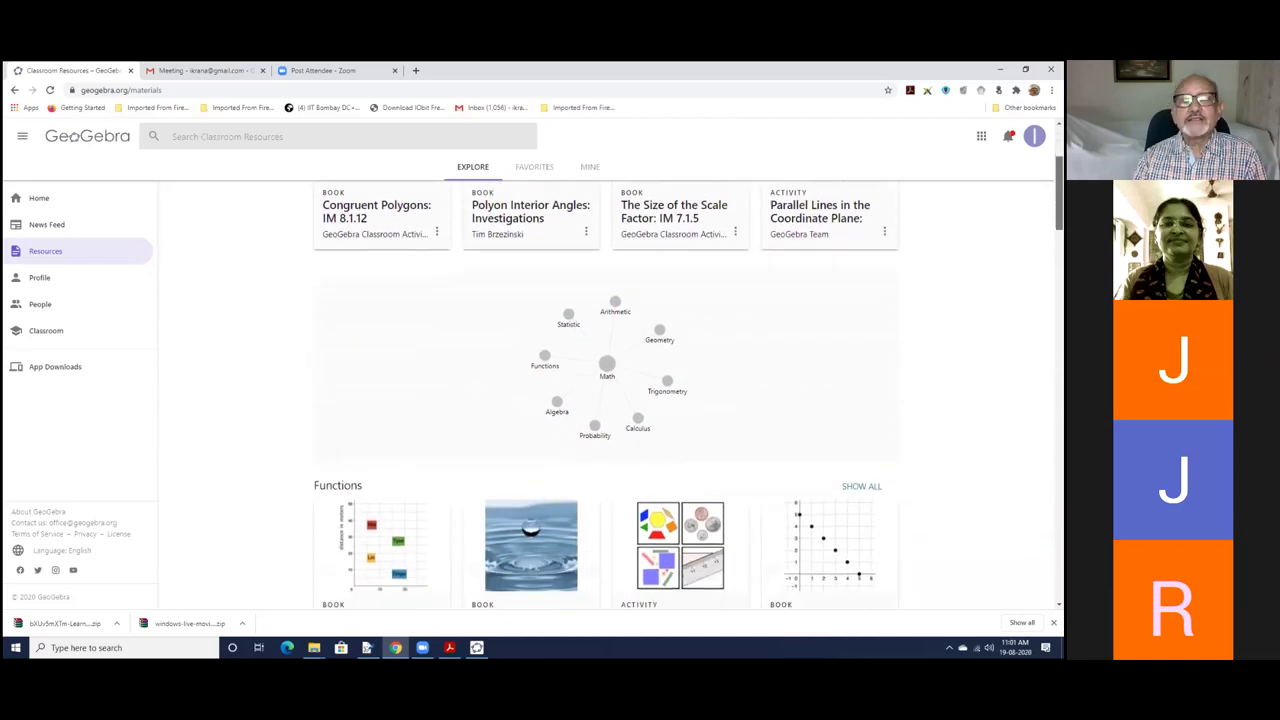
pyautogui.scroll(-1, 606, 397)
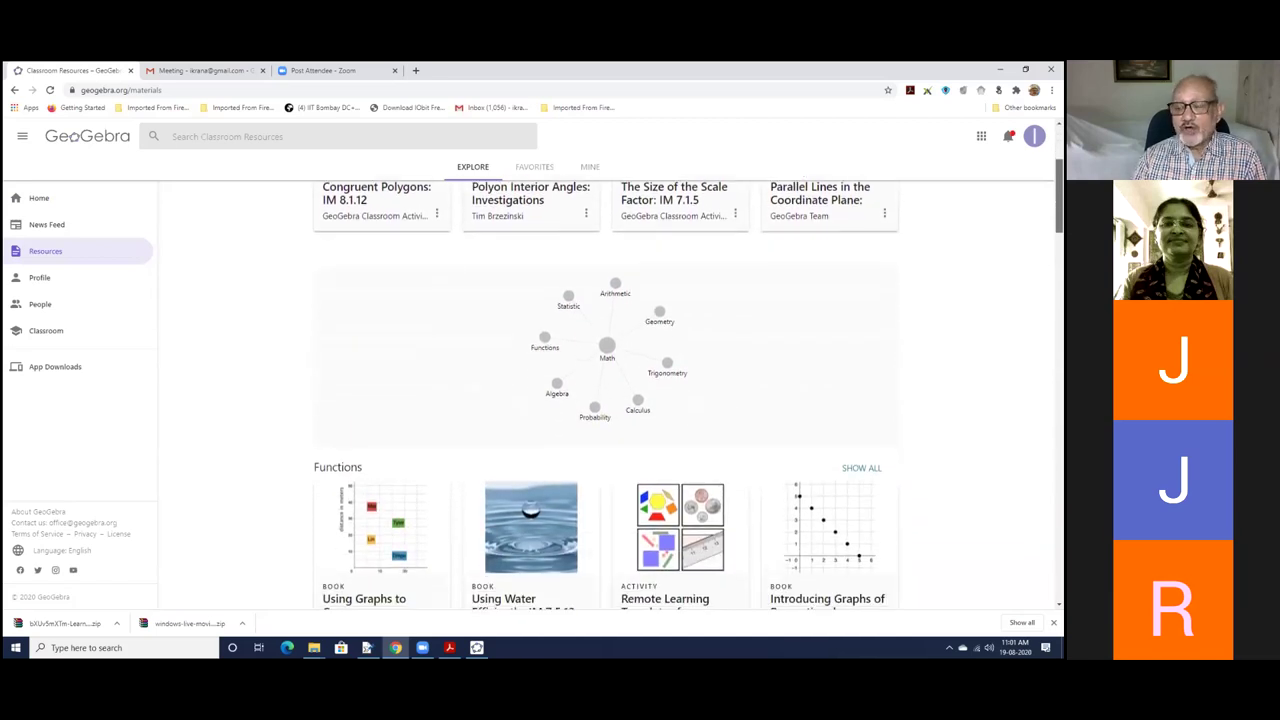
pyautogui.scroll(2, 606, 395)
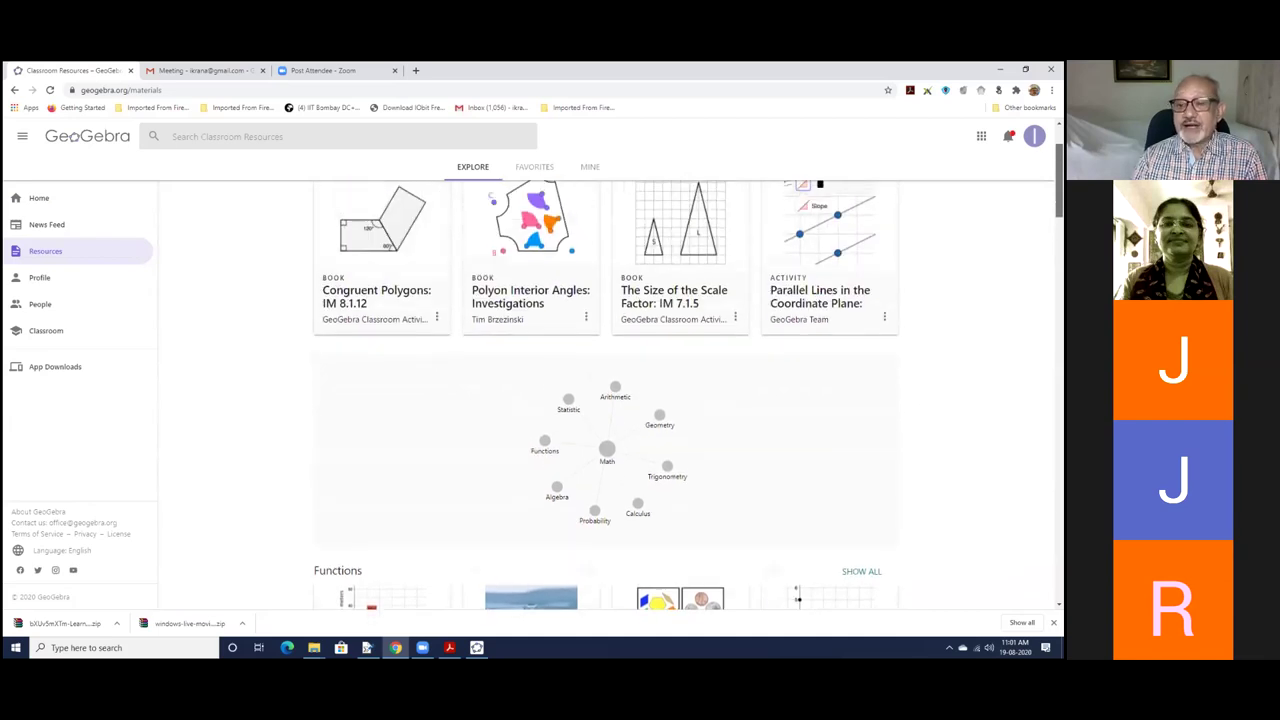
pyautogui.scroll(-1, 606, 395)
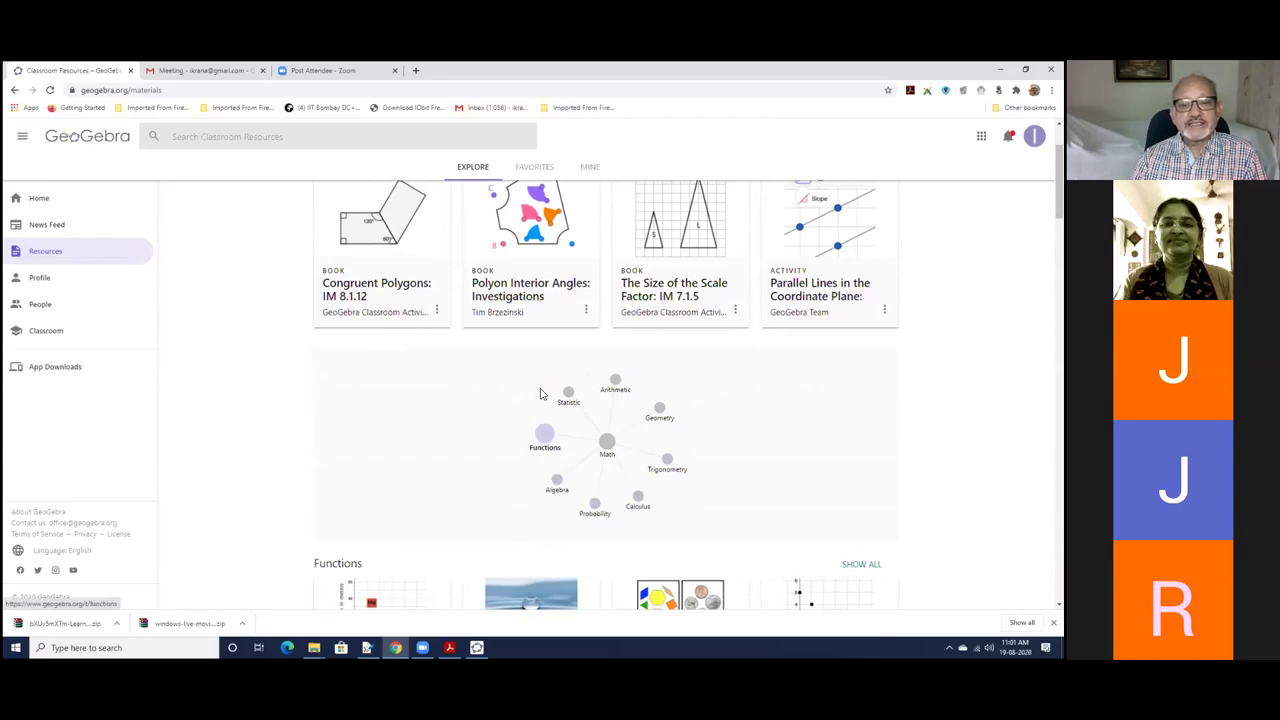
pyautogui.scroll(2, 856, 348)
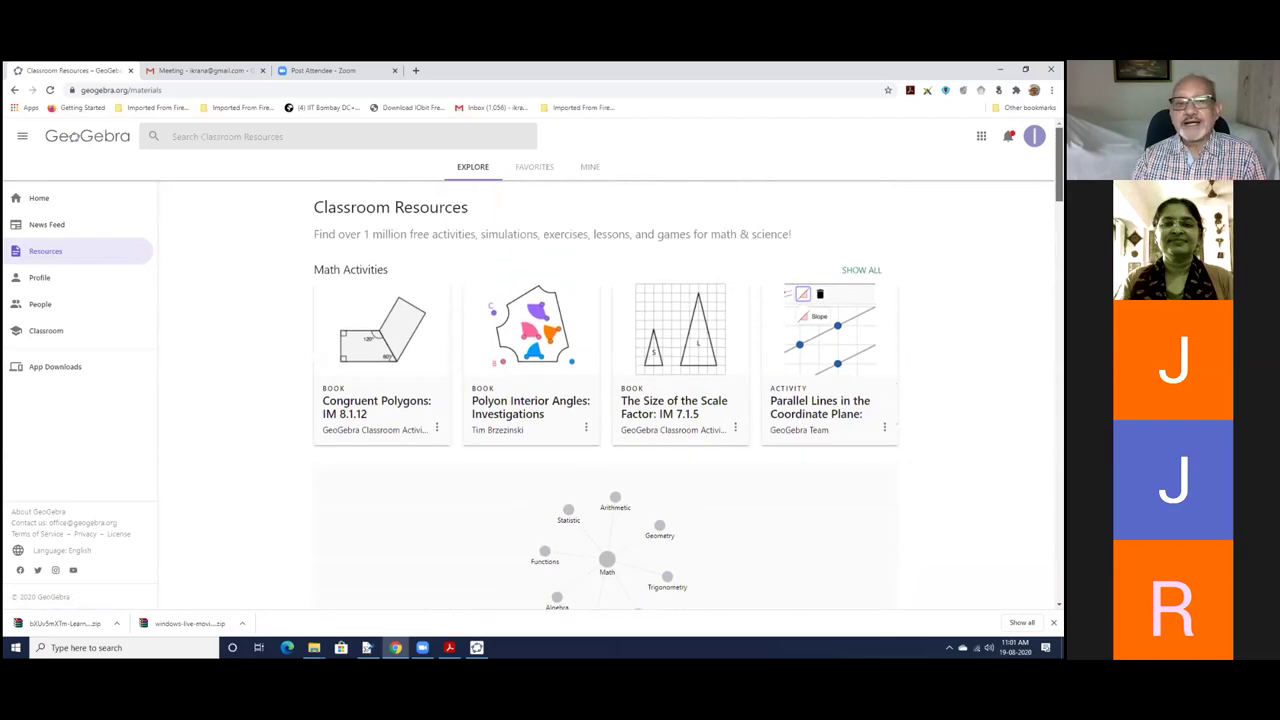
pyautogui.click(230, 136)
pyautogui.write('sum of angles of a triangle')
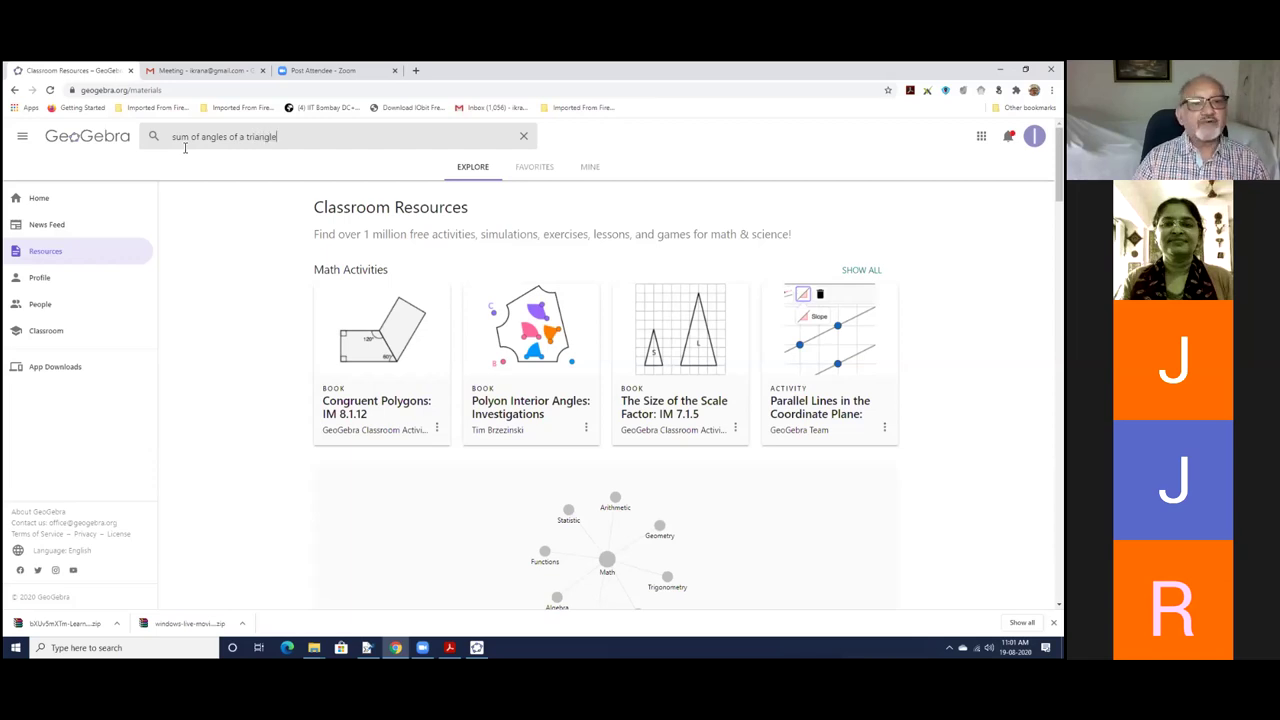
pyautogui.click(434, 136)
pyautogui.press('Return')
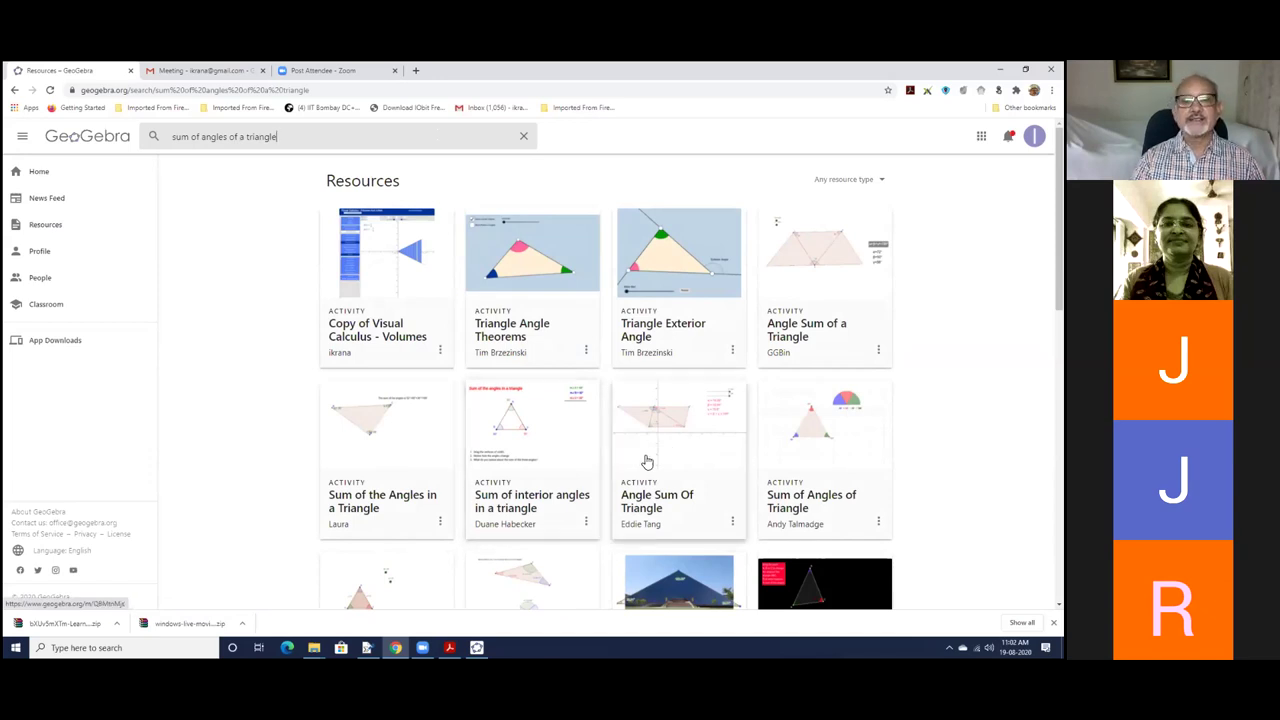
# Open the activity "Sum of the Angles in a Triangle", start its applet, move vertex A to (-2, 3) and return to the results
pyautogui.click(410, 495)
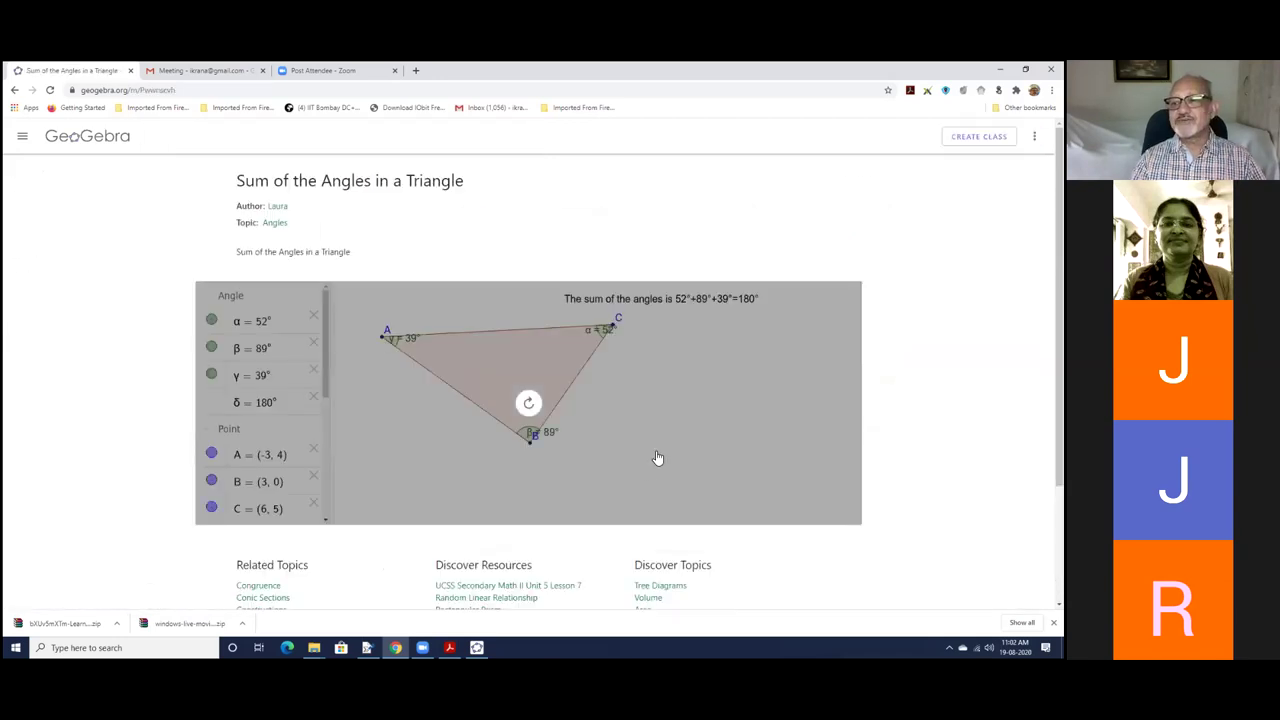
pyautogui.click(530, 404)
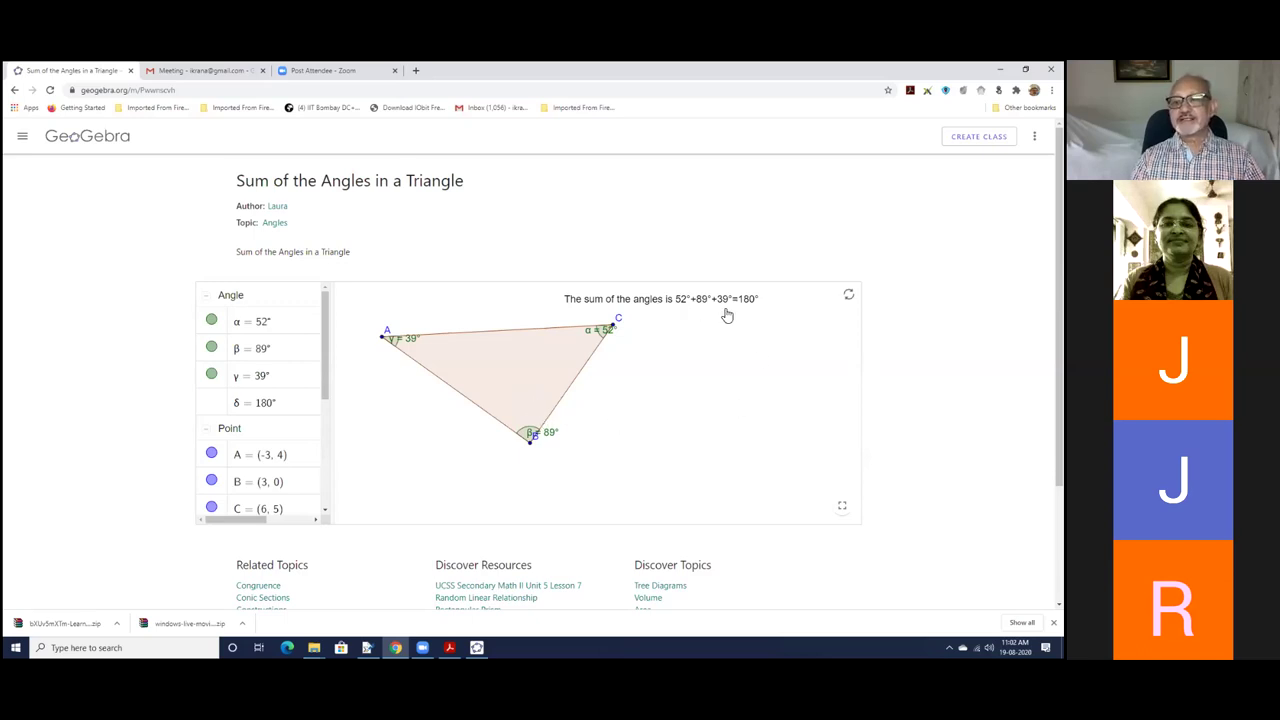
pyautogui.moveTo(382, 343); pyautogui.dragTo(400, 366)
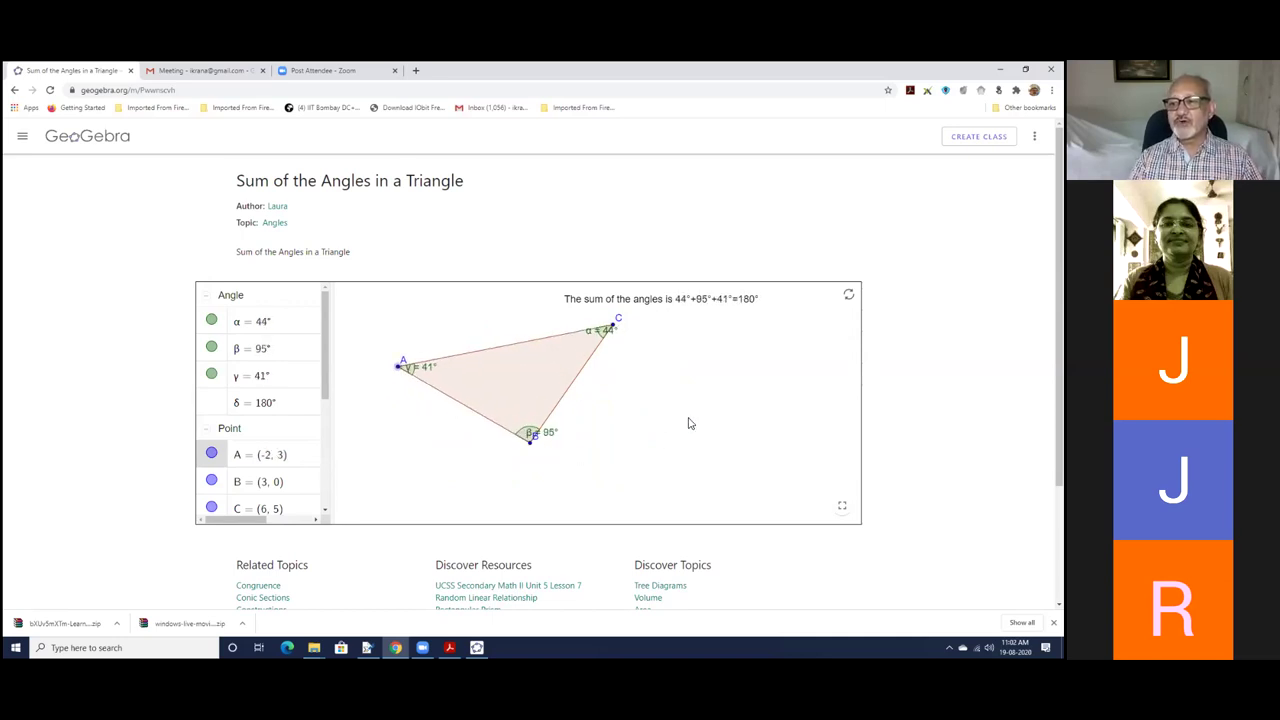
pyautogui.click(15, 90)
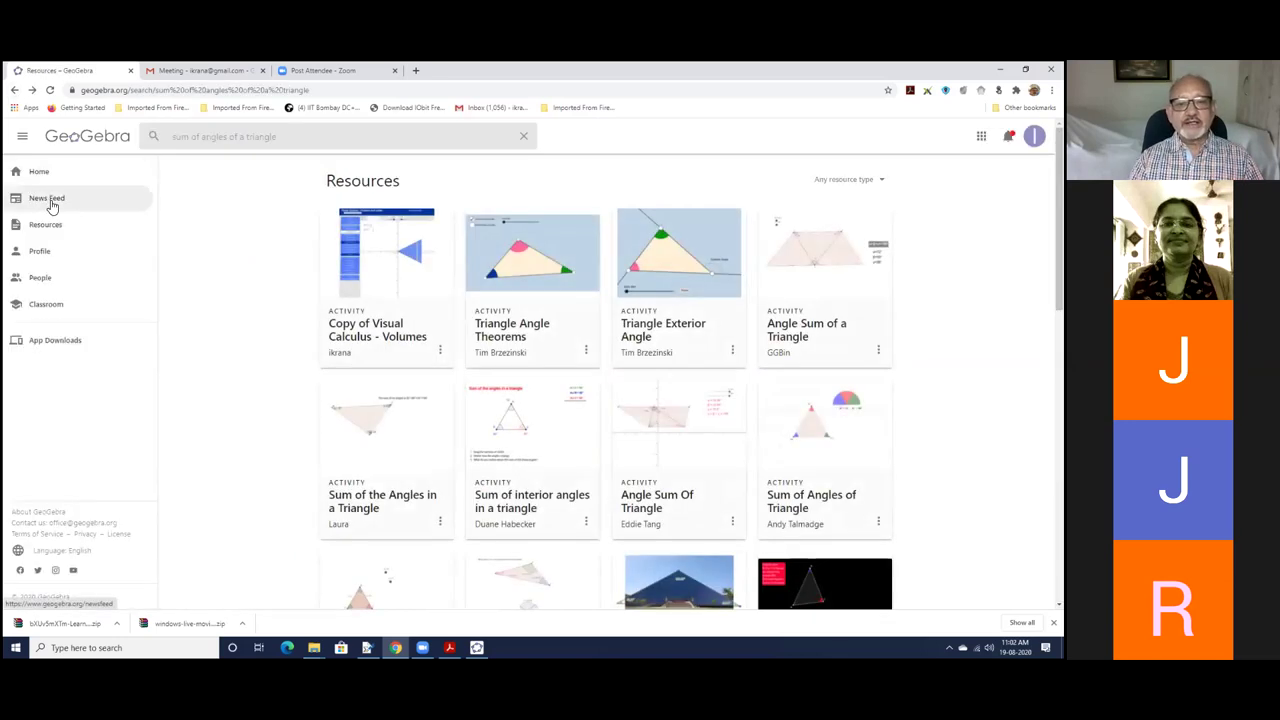
# Reopen the "Sum of the Angles in a Triangle" activity, reduce the browser window and open the activity in the GeoGebra app
pyautogui.click(429, 436)
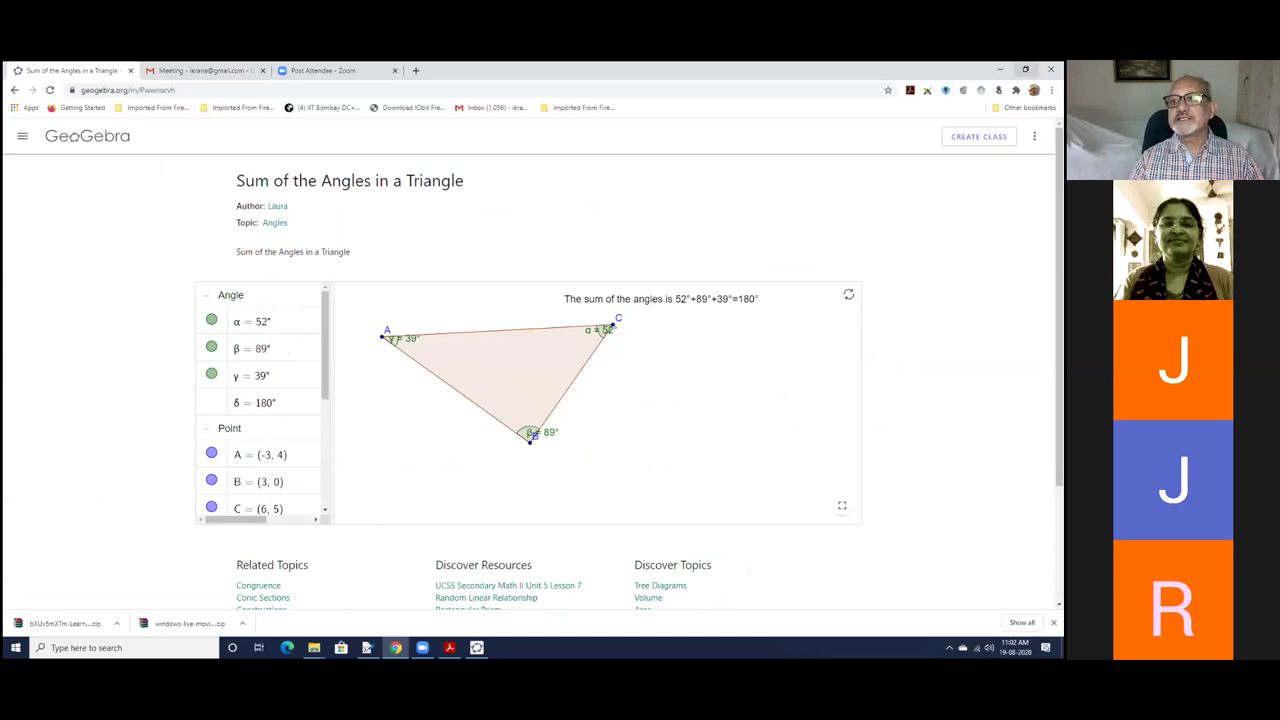
pyautogui.click(1025, 69)
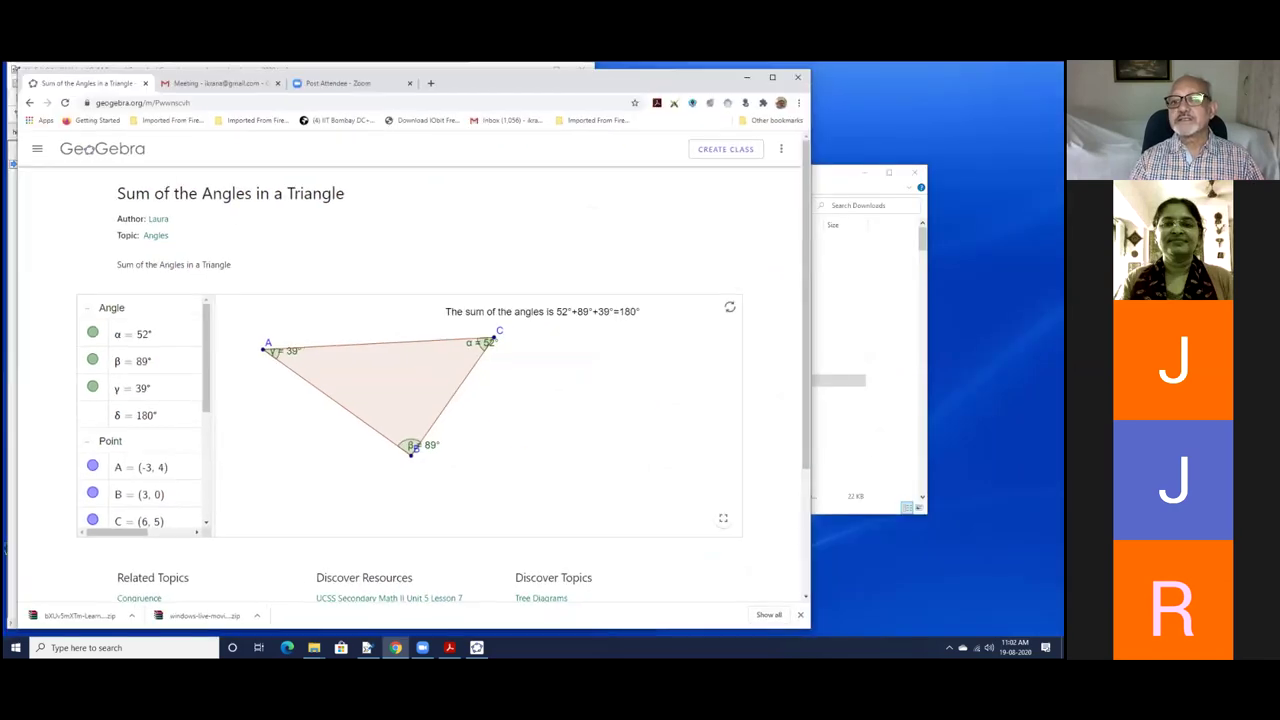
pyautogui.click(781, 152)
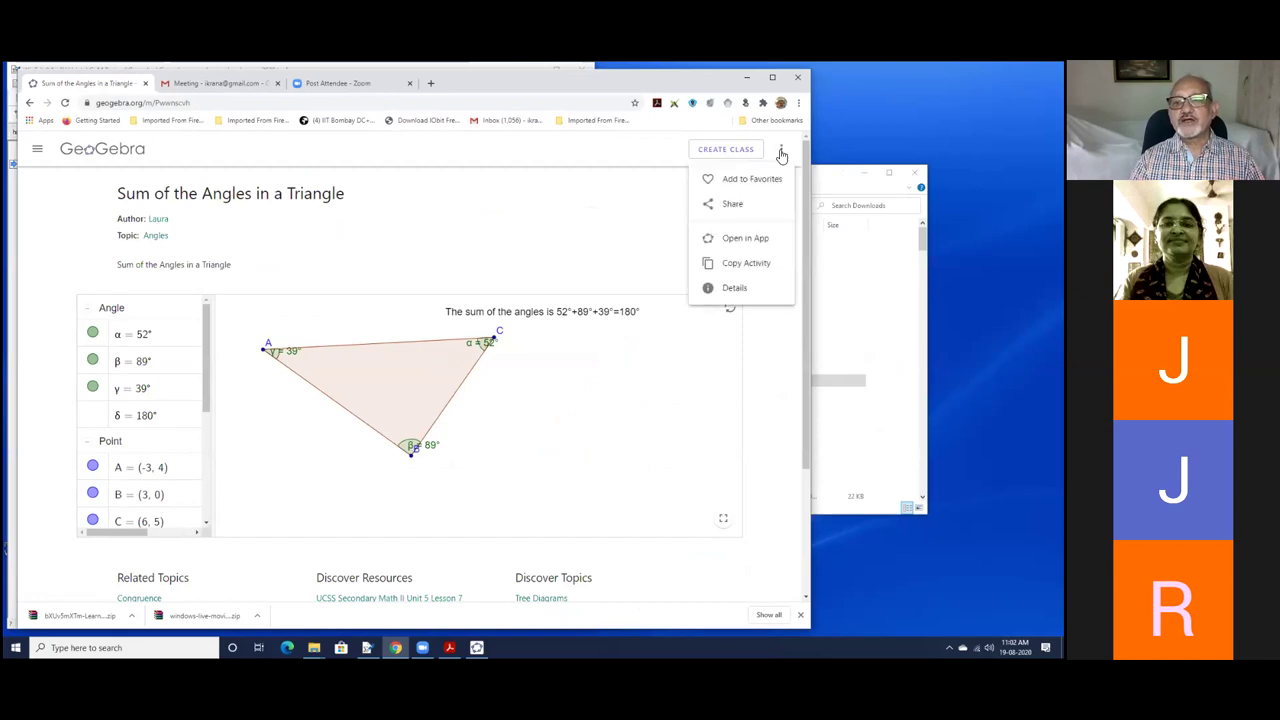
pyautogui.click(764, 243)
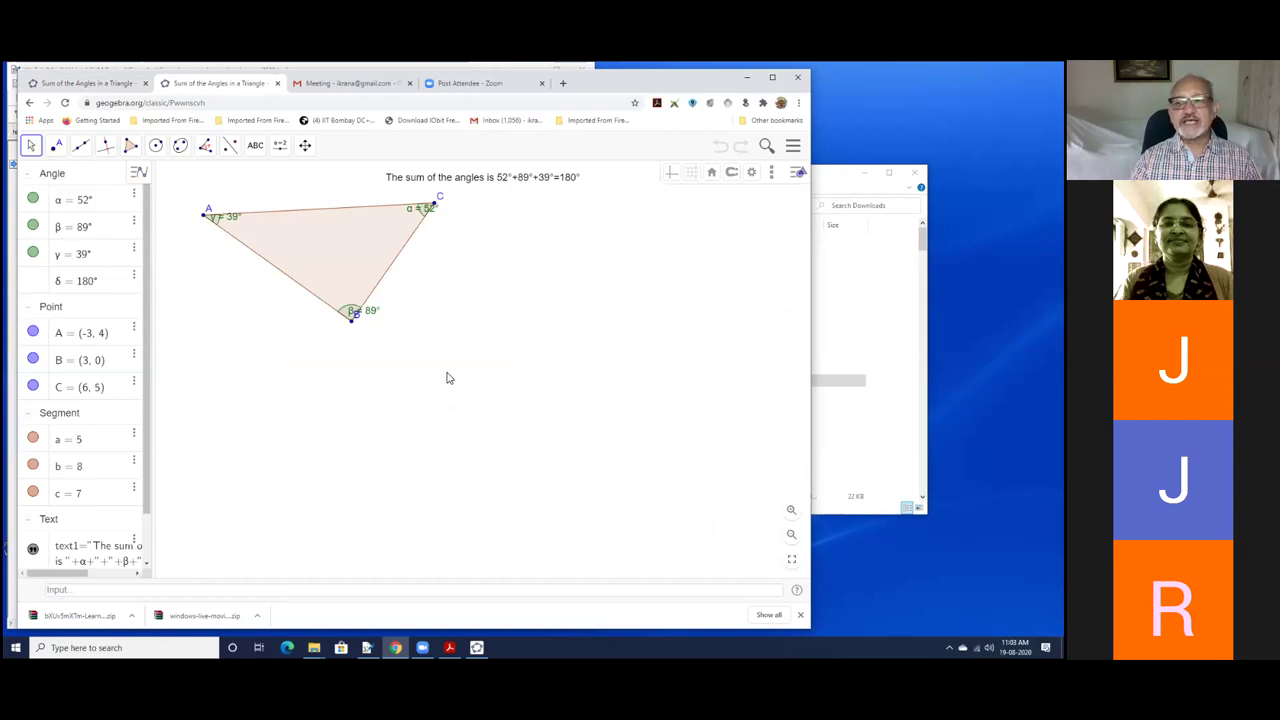
# Download the triangle construction as a GeoGebra file named geogebra-export.ggb
pyautogui.click(792, 148)
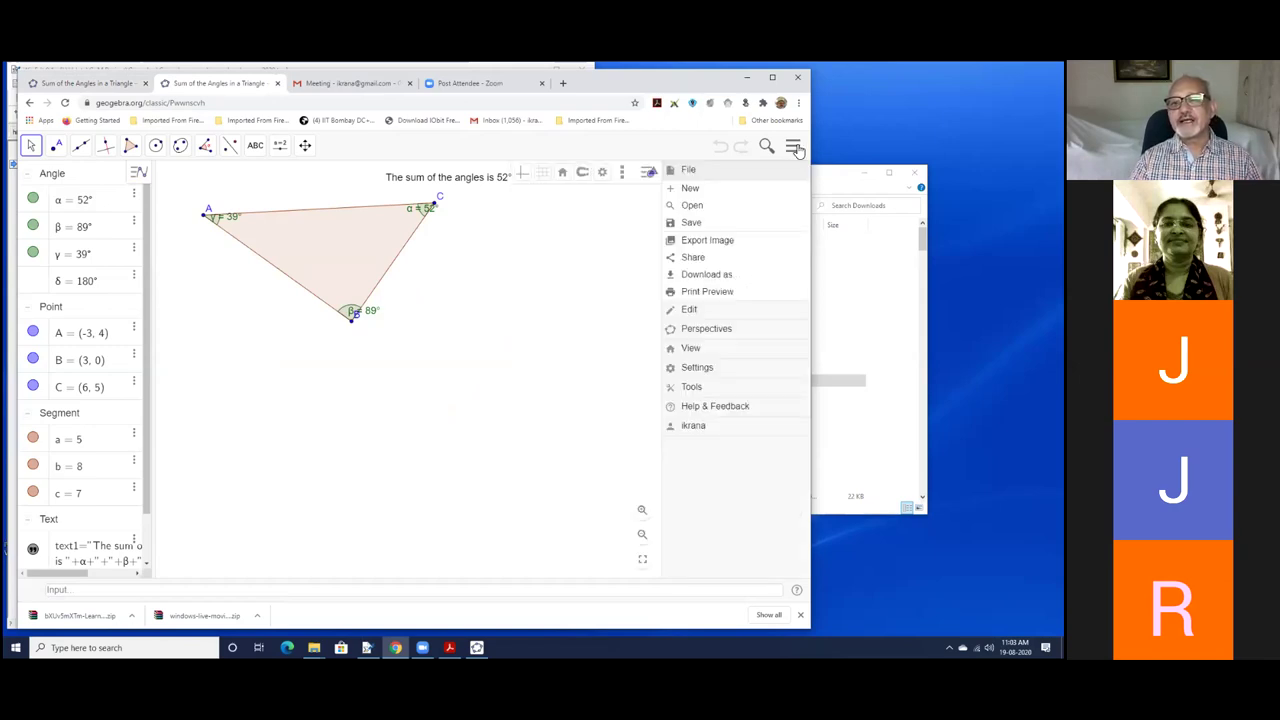
pyautogui.click(722, 279)
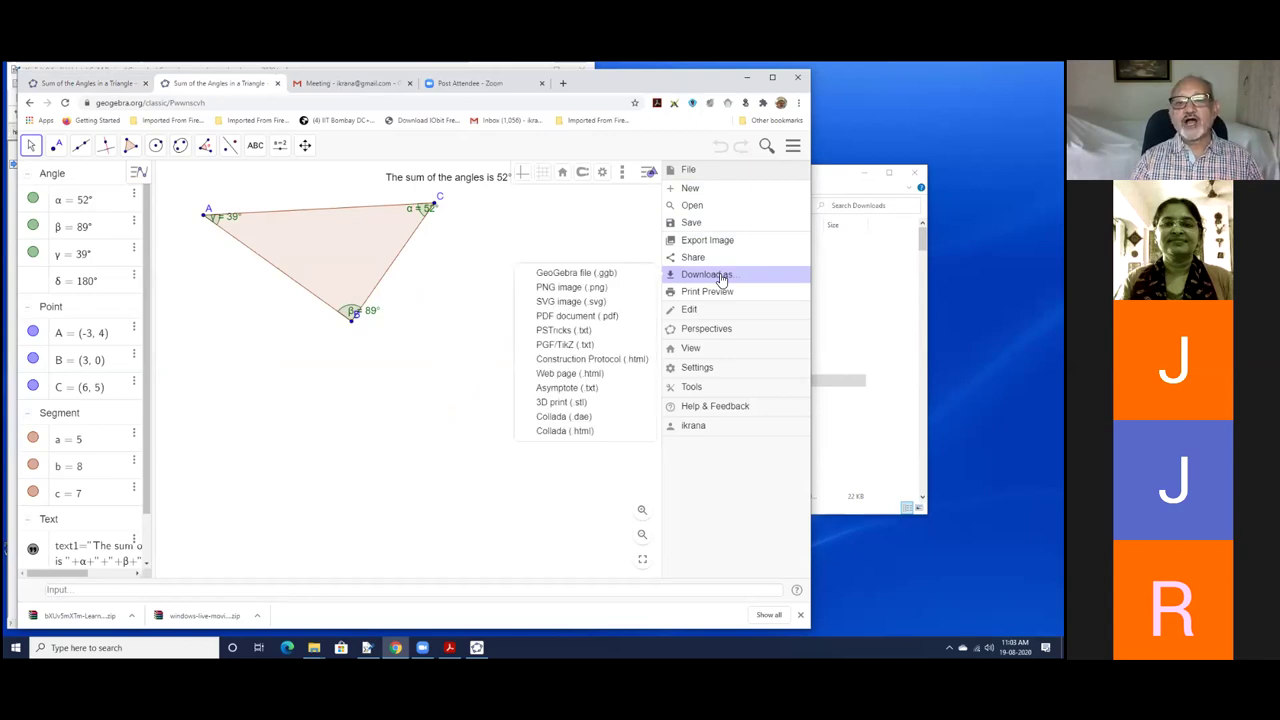
pyautogui.click(585, 274)
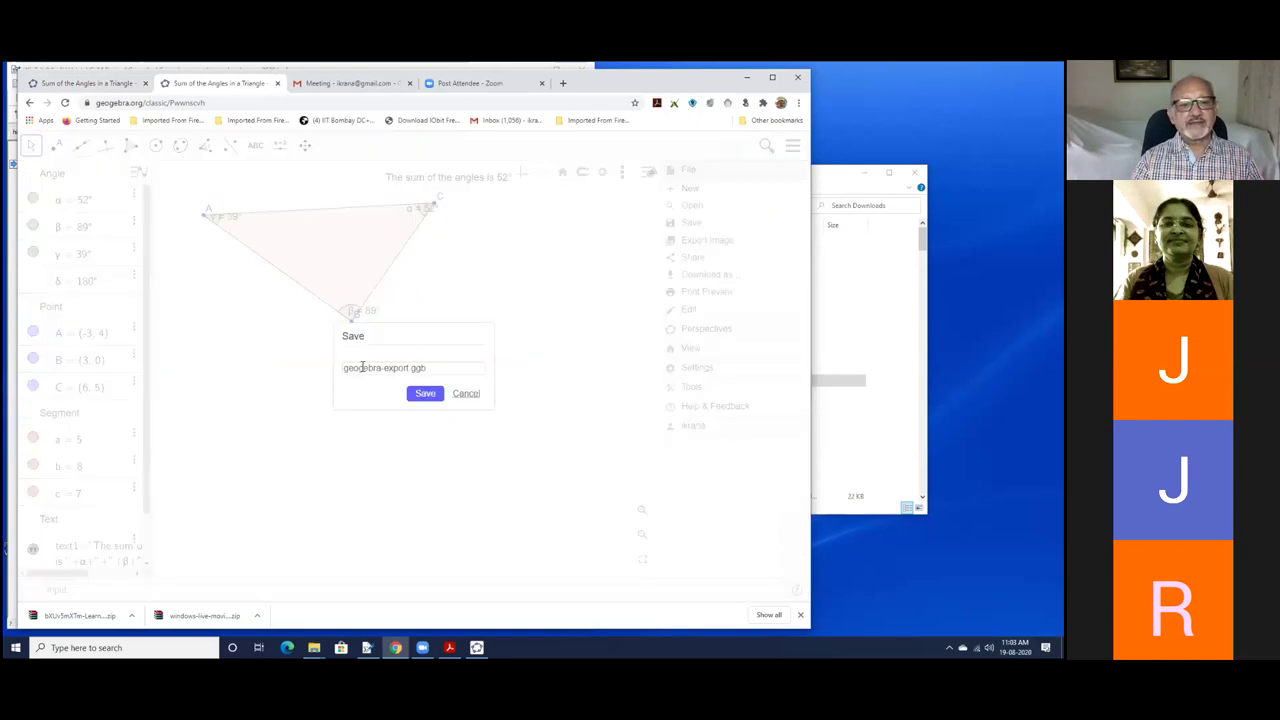
pyautogui.click(433, 397)
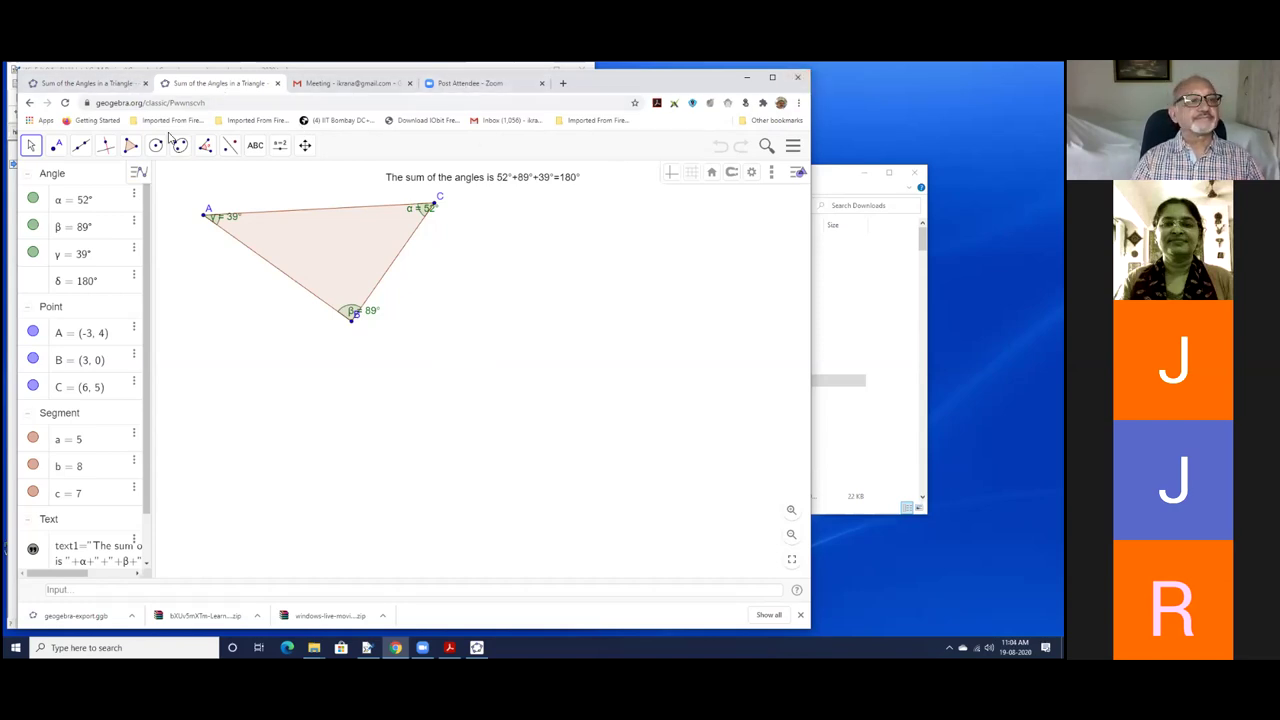
# Minimize the browser, the Downloads folder and the WinEdt editor to clear the desktop
pyautogui.click(747, 77)
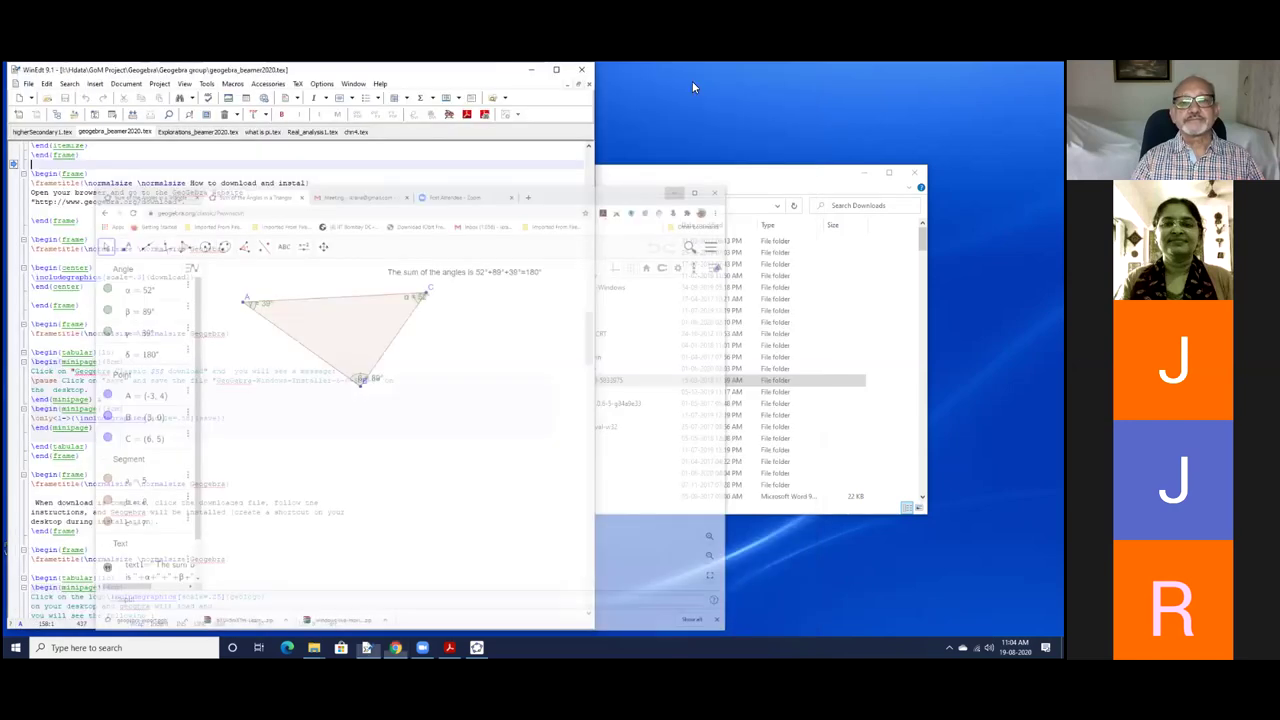
pyautogui.click(699, 179)
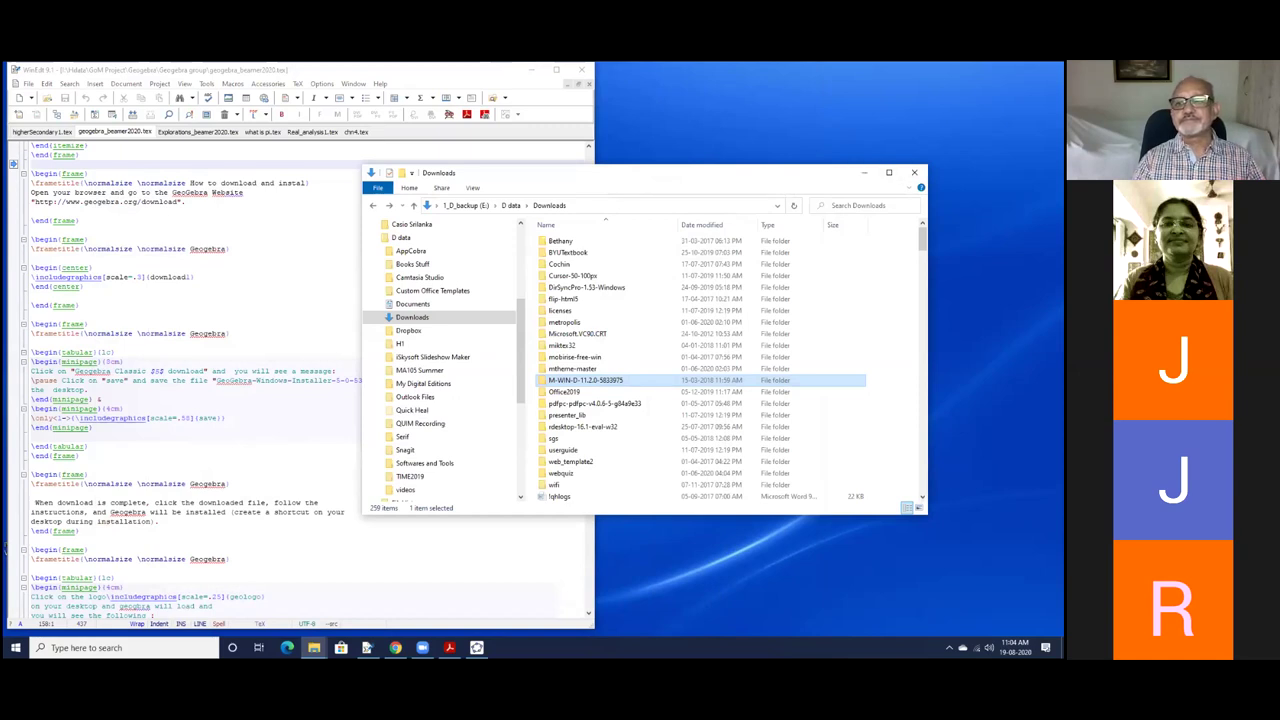
pyautogui.click(862, 173)
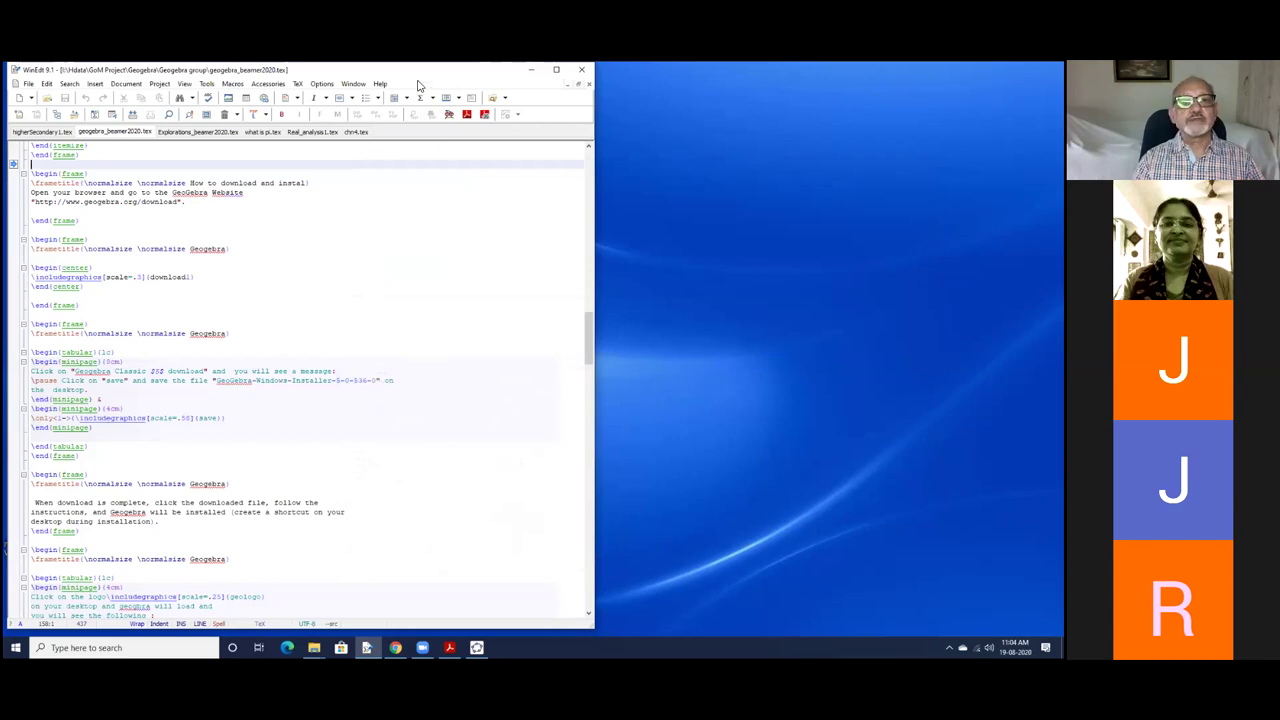
pyautogui.moveTo(521, 70); pyautogui.dragTo(594, 129)
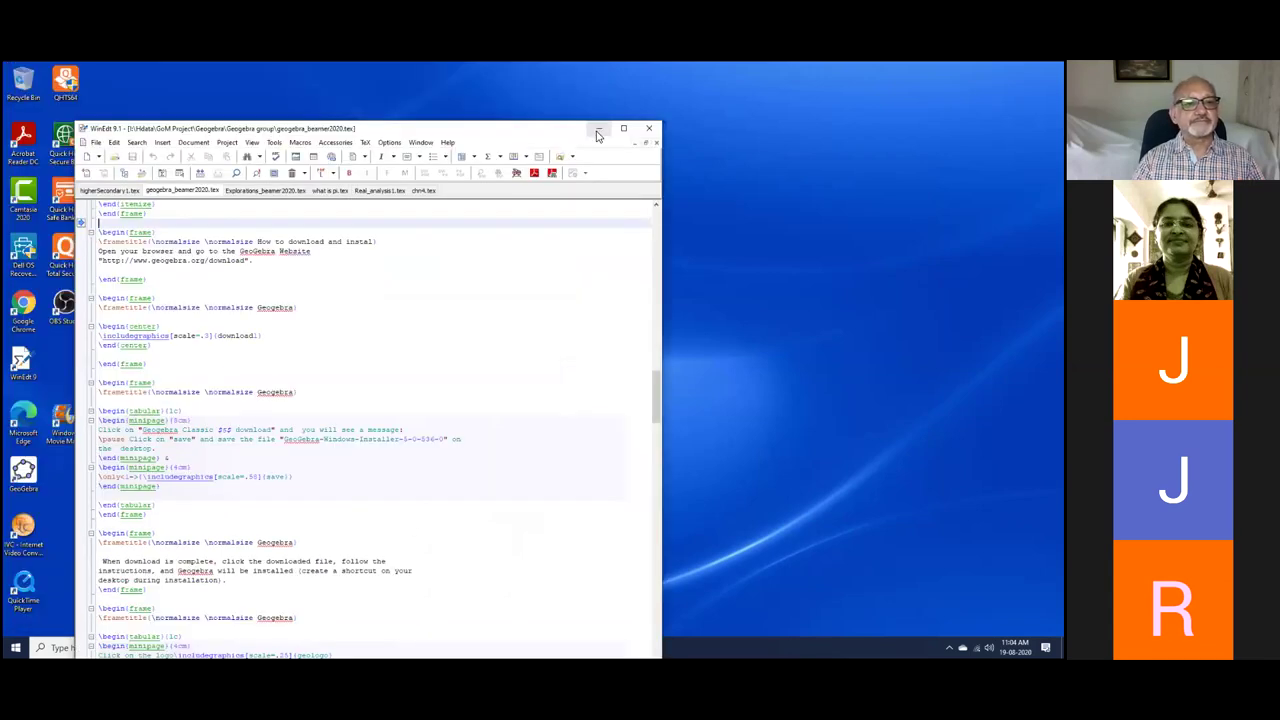
pyautogui.click(597, 130)
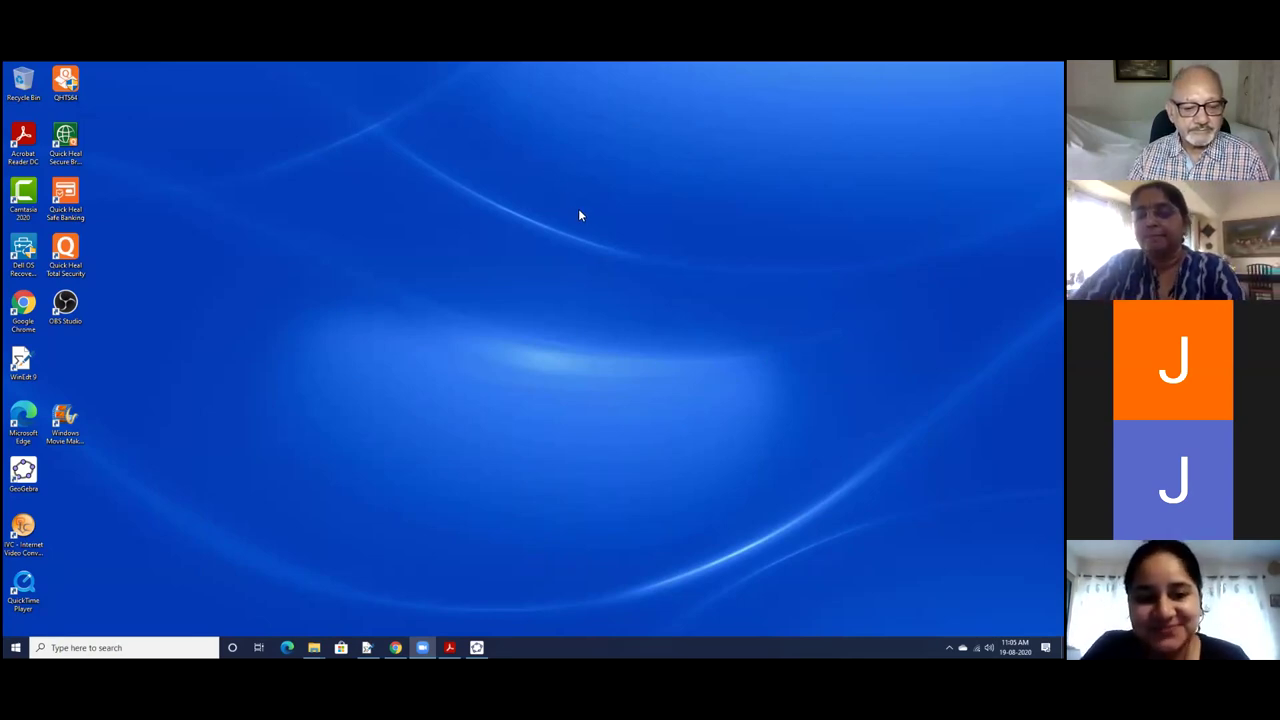
# Switch back to the Chrome window with the triangle angle-sum construction
pyautogui.moveTo(449, 647)
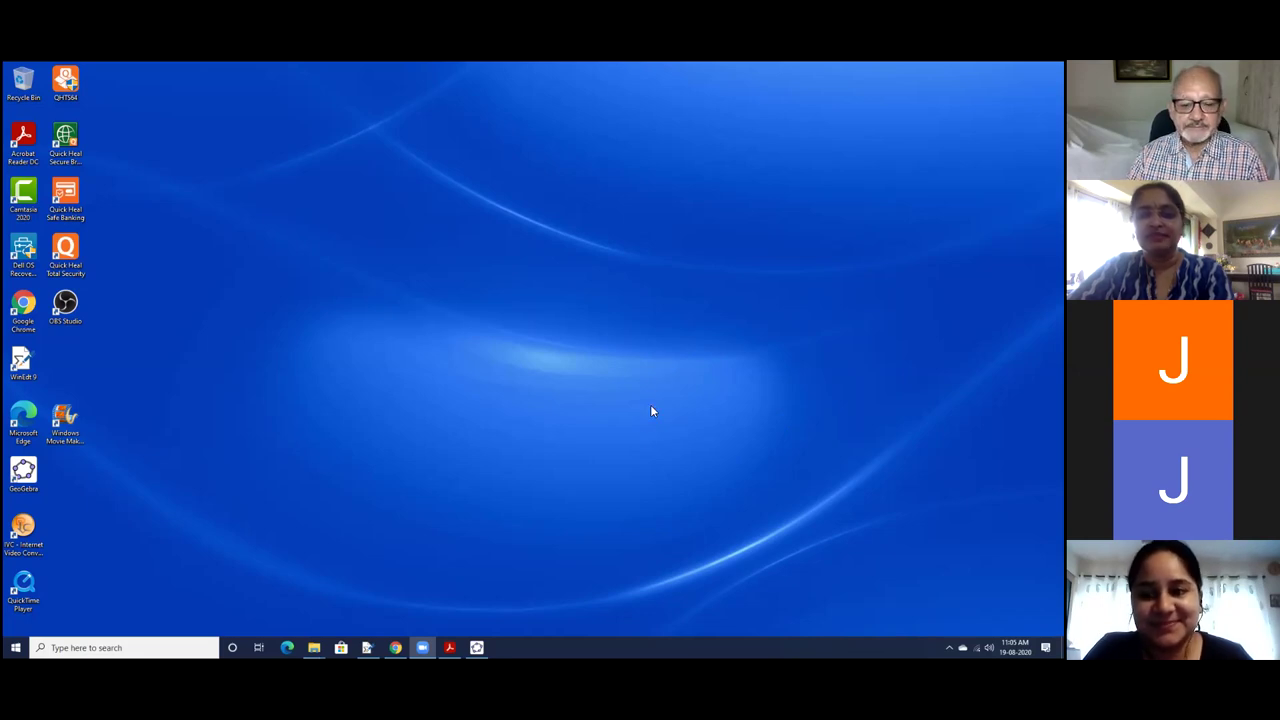
pyautogui.click(396, 647)
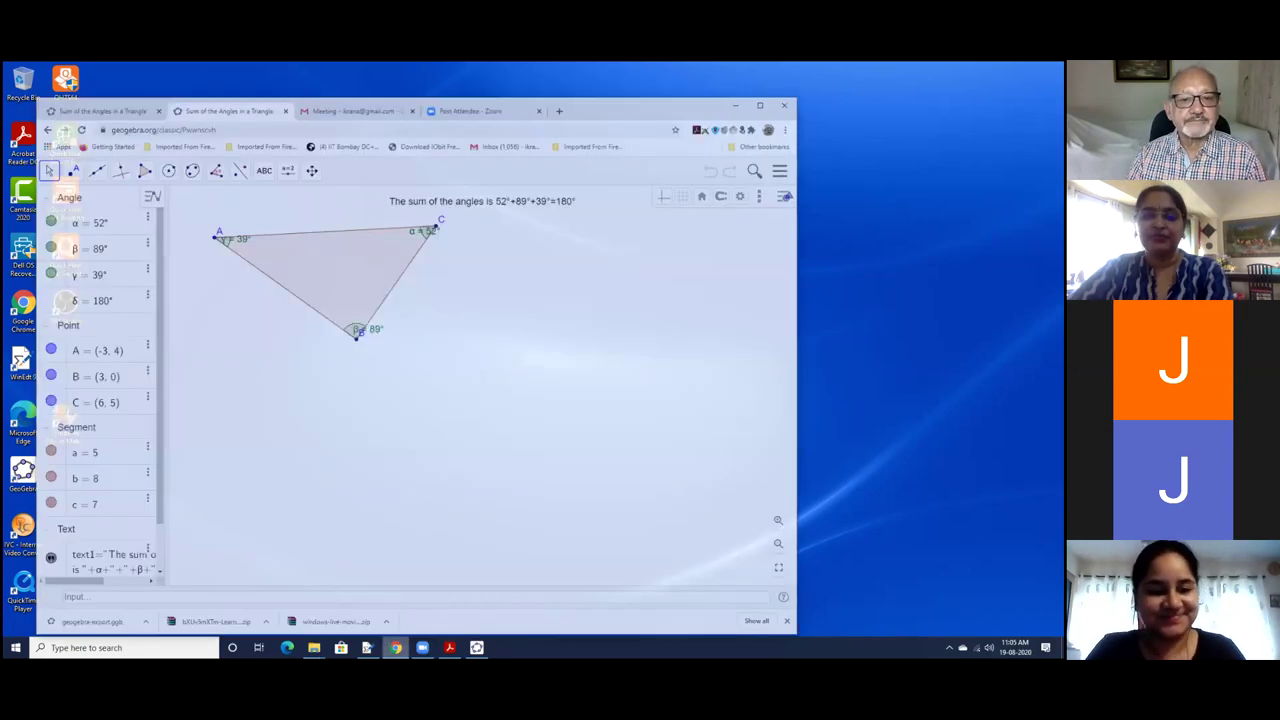